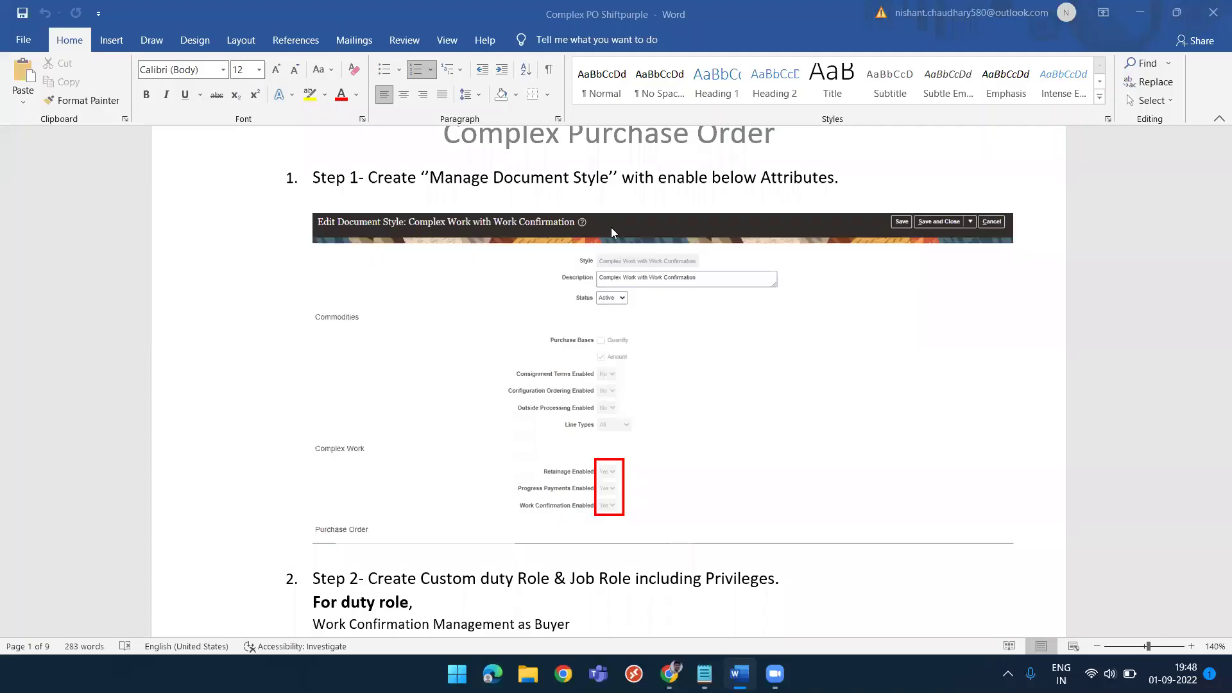
Scroll the guide from Step 1's style settings past Step 2's duty and job role privileges.
scroll(611, 233, up, 1)
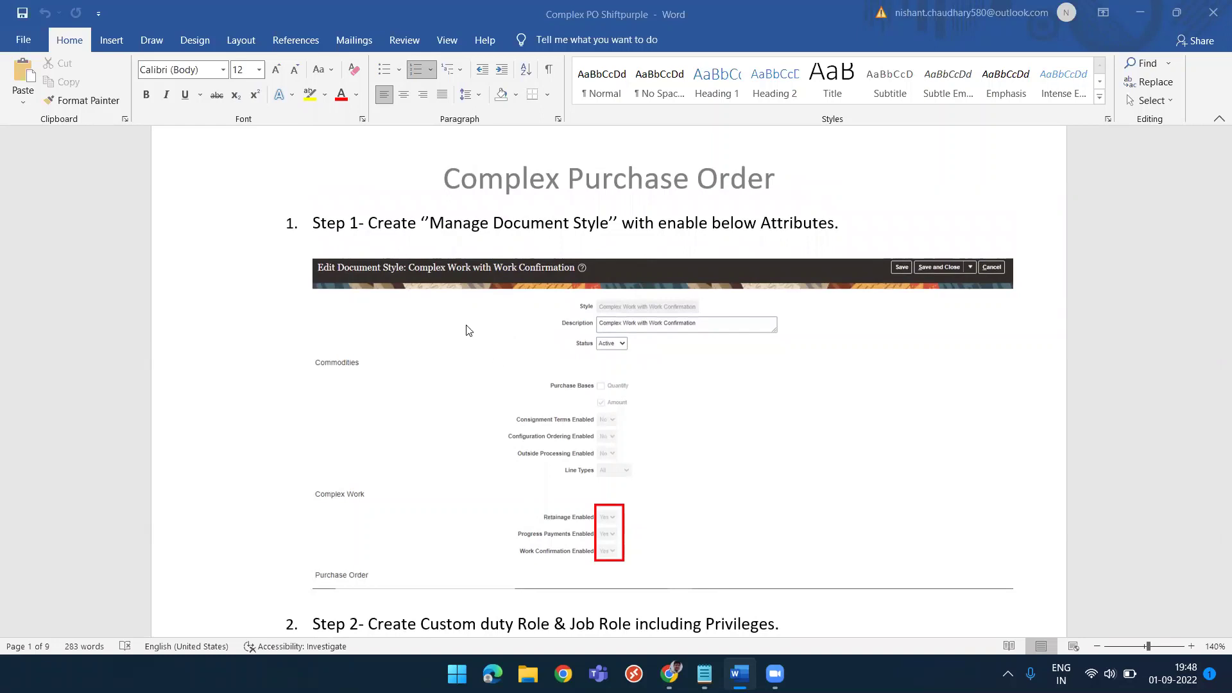
scroll(468, 330, down, 1)
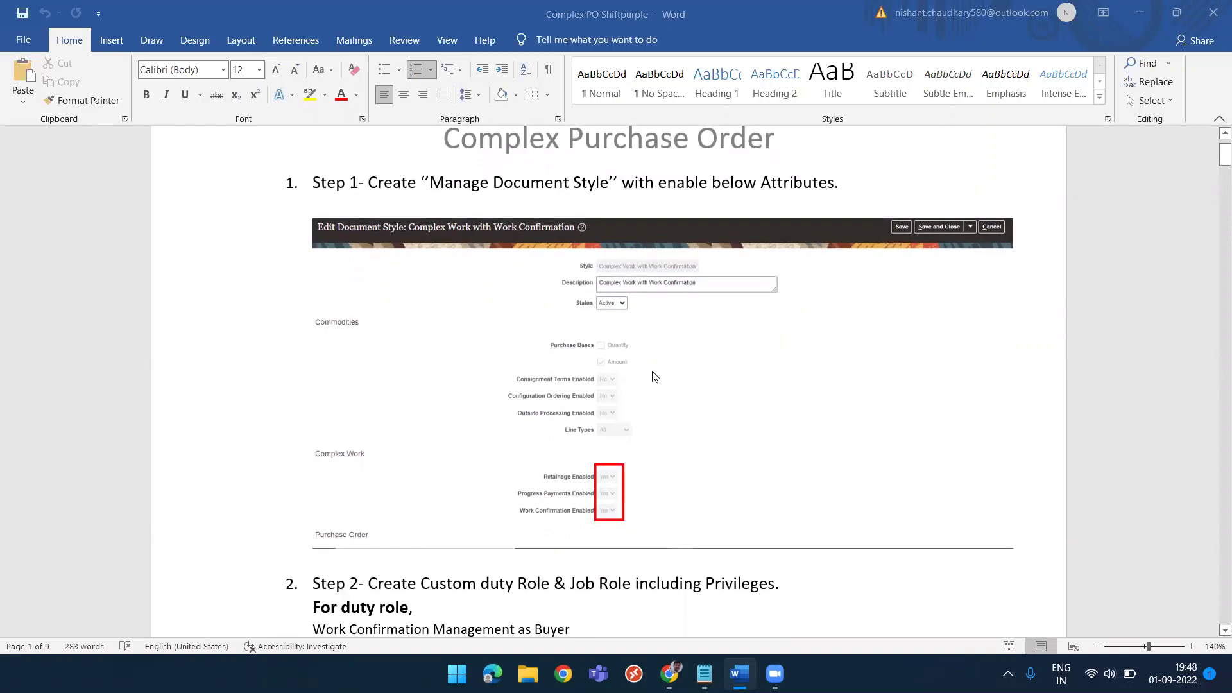
ctrl+scroll(654, 376, up, 1)
scroll(654, 377, down, 2)
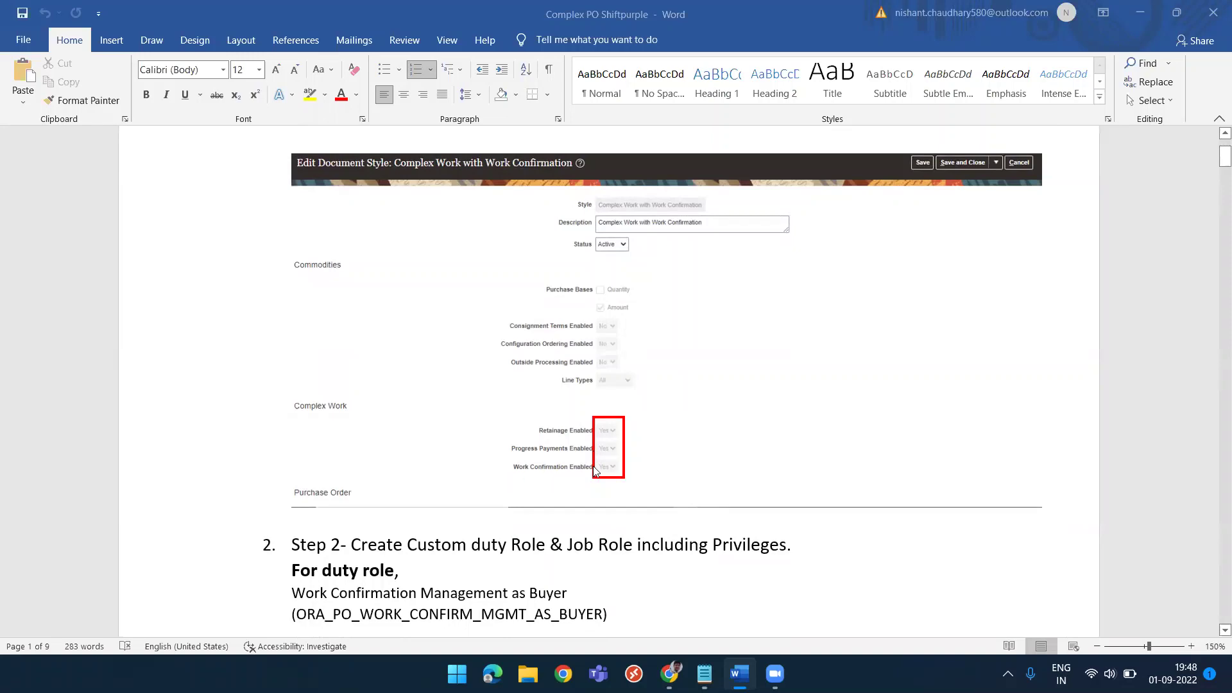
scroll(626, 485, down, 5)
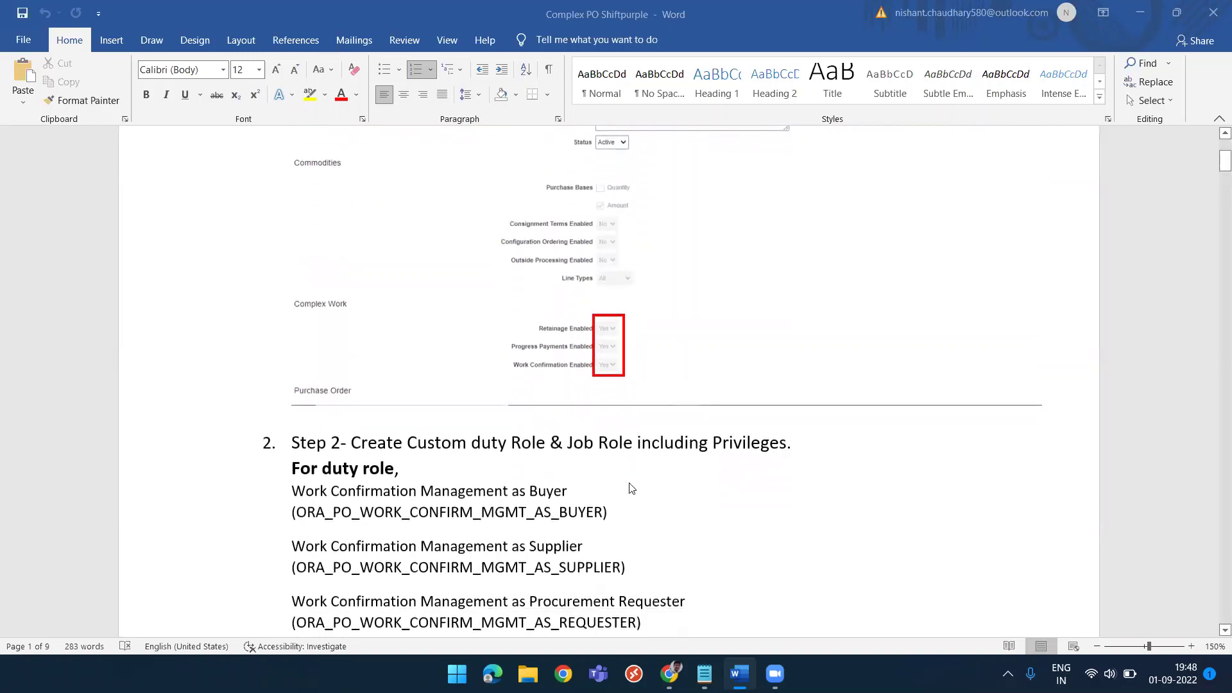
scroll(632, 485, down, 4)
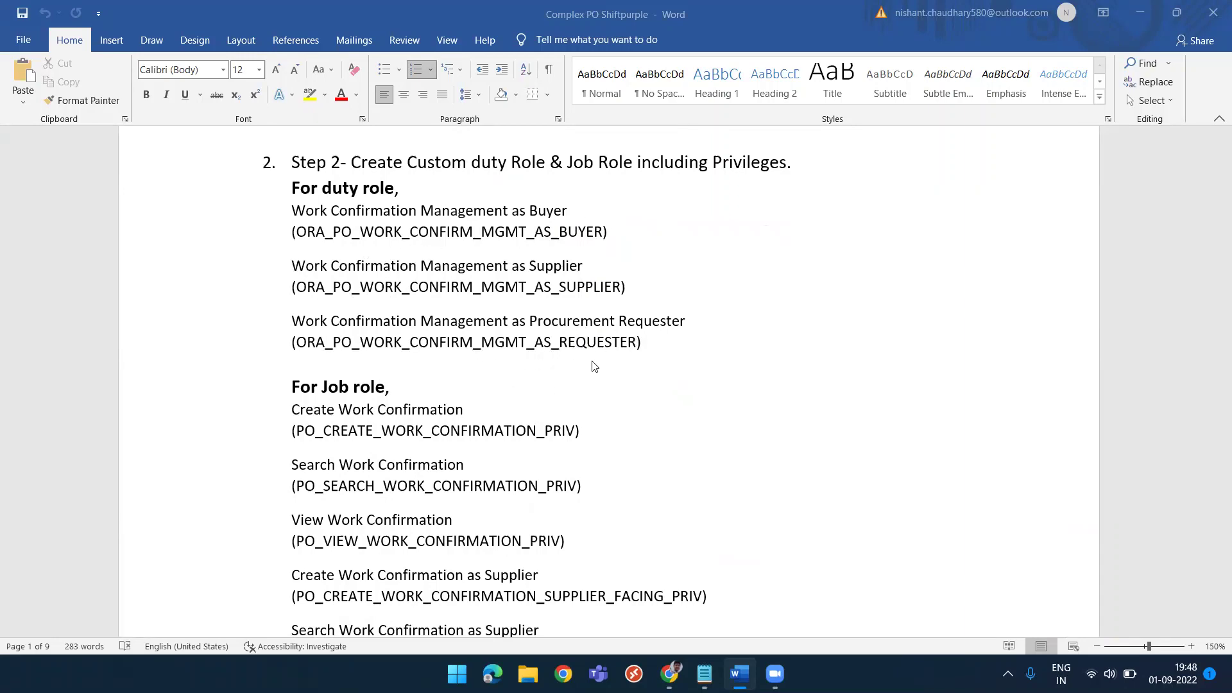
scroll(594, 366, down, 3)
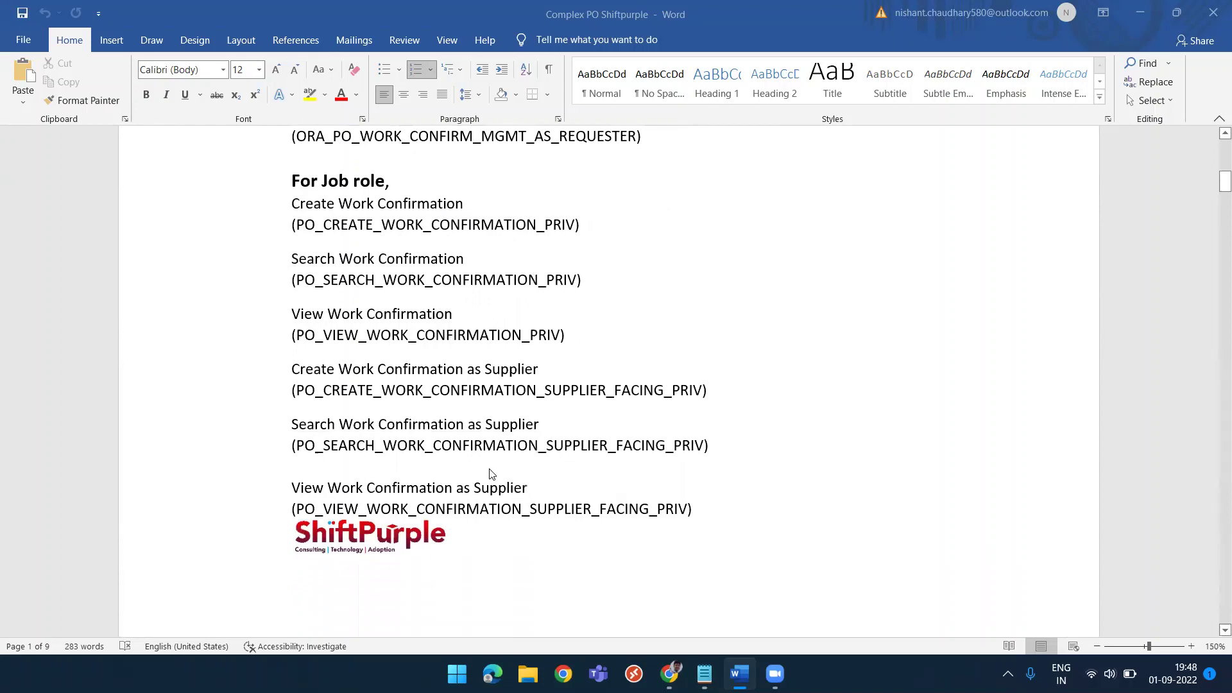
Bring Step 3's ESS index job instructions into view.
scroll(492, 474, down, 11)
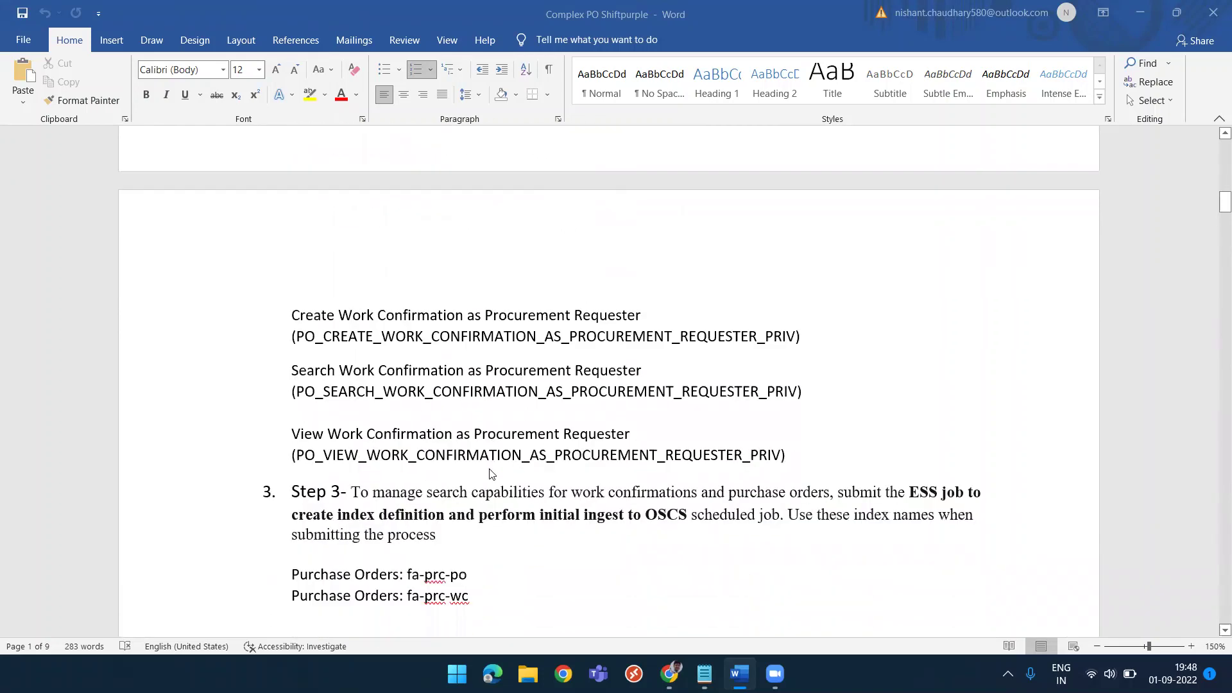
scroll(492, 474, up, 1)
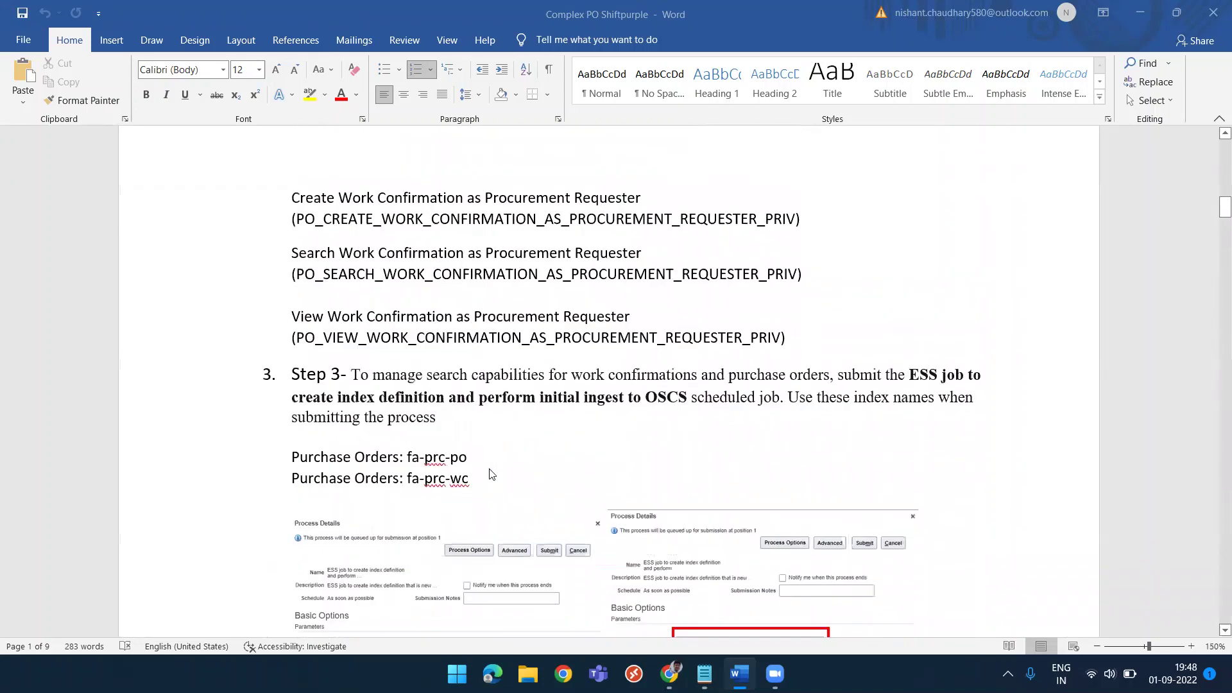
scroll(491, 473, up, 8)
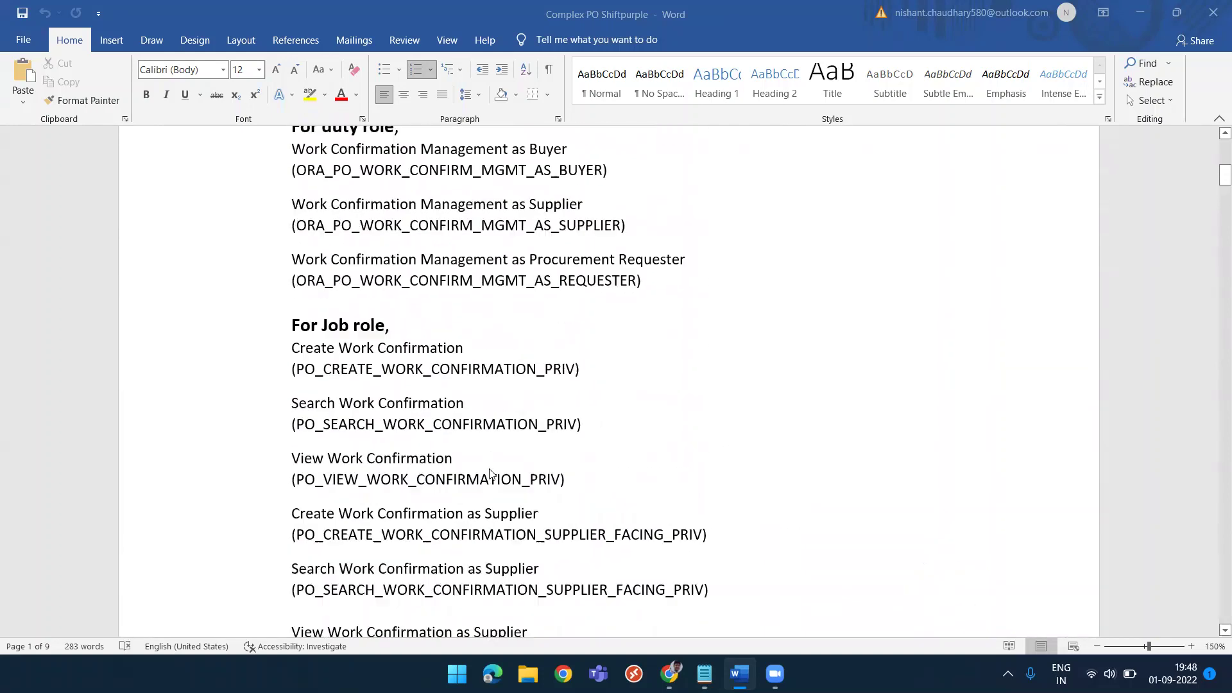
scroll(489, 474, up, 1)
scroll(421, 528, down, 8)
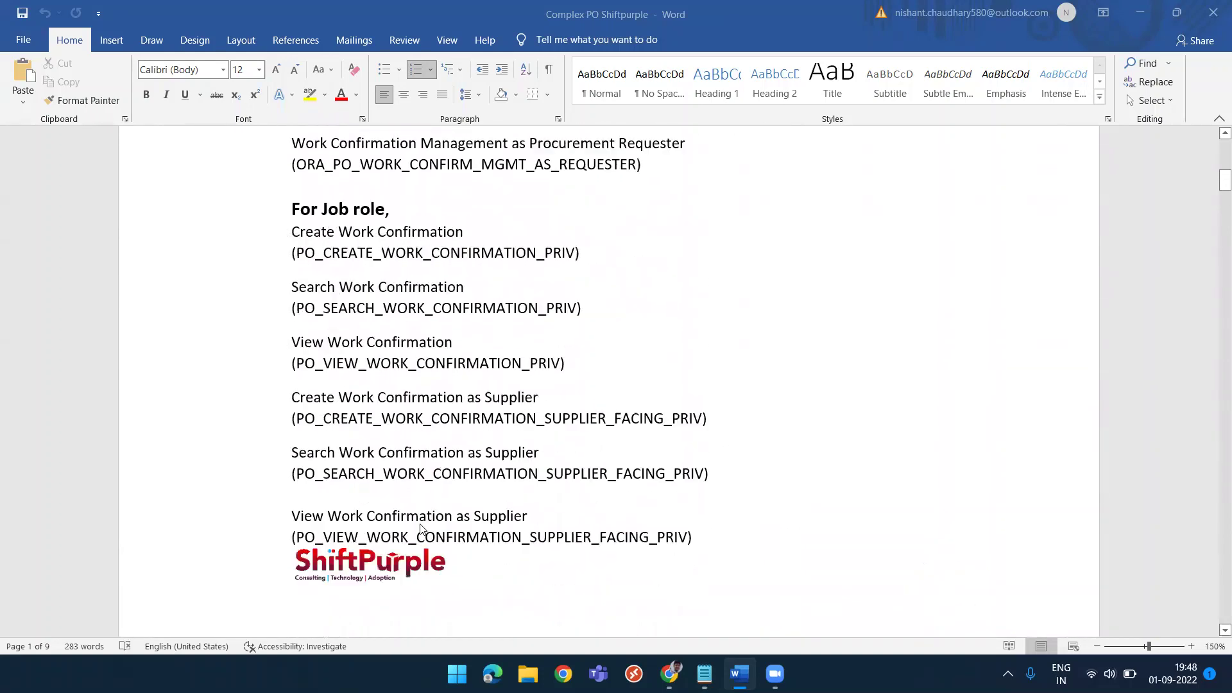
scroll(420, 528, down, 2)
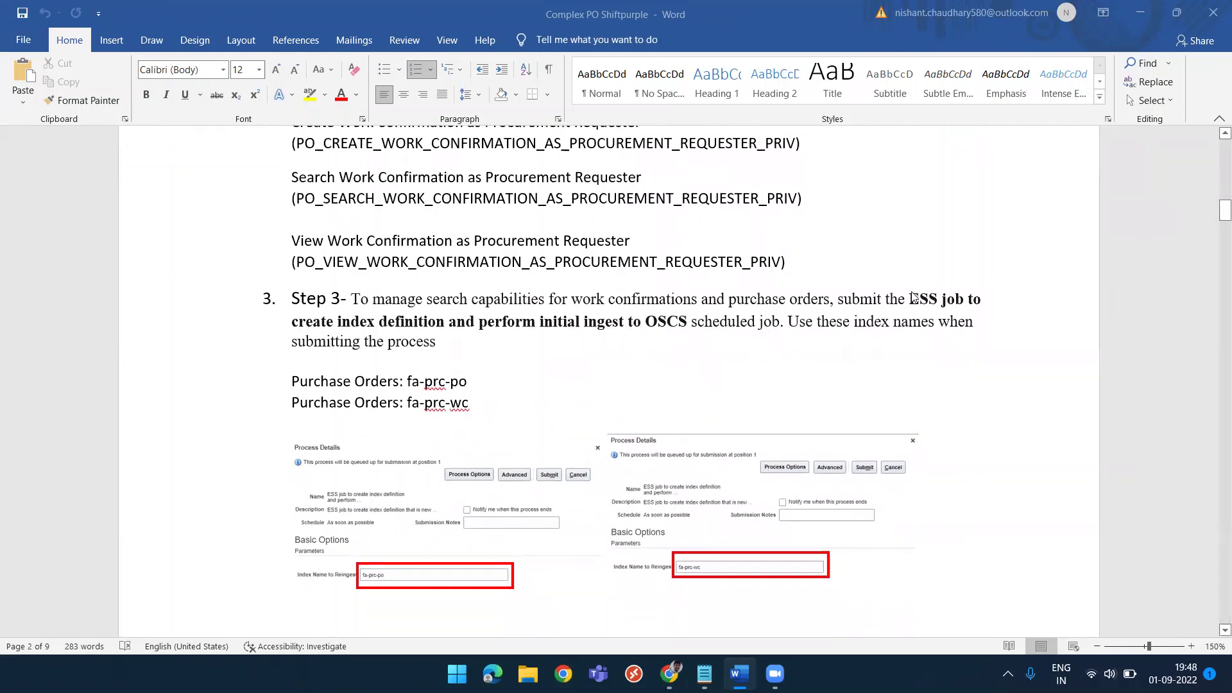
scroll(434, 486, up, 1)
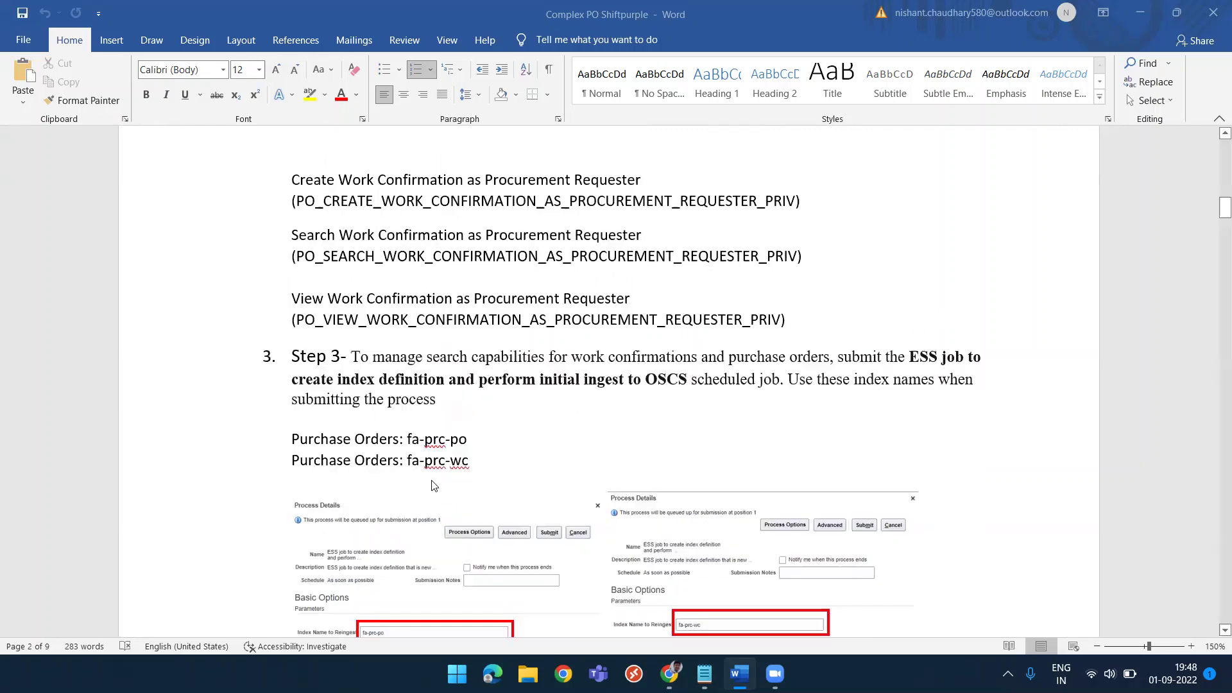
scroll(434, 486, up, 3)
scroll(332, 302, down, 4)
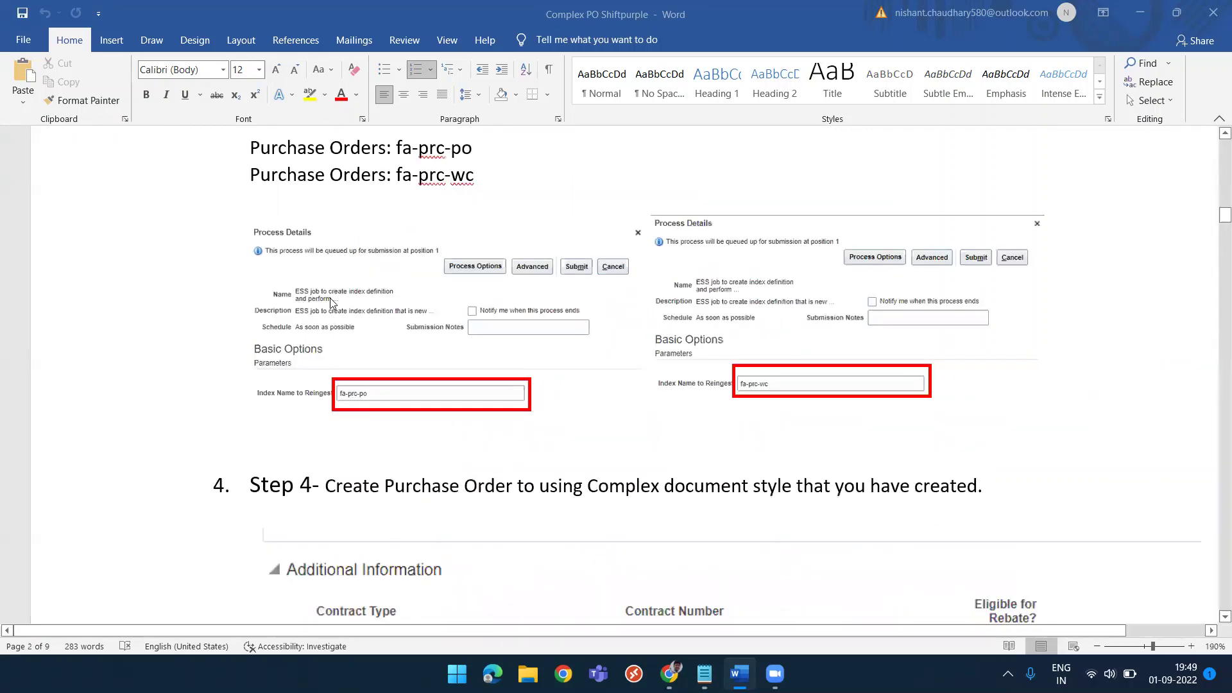
scroll(334, 300, up, 3)
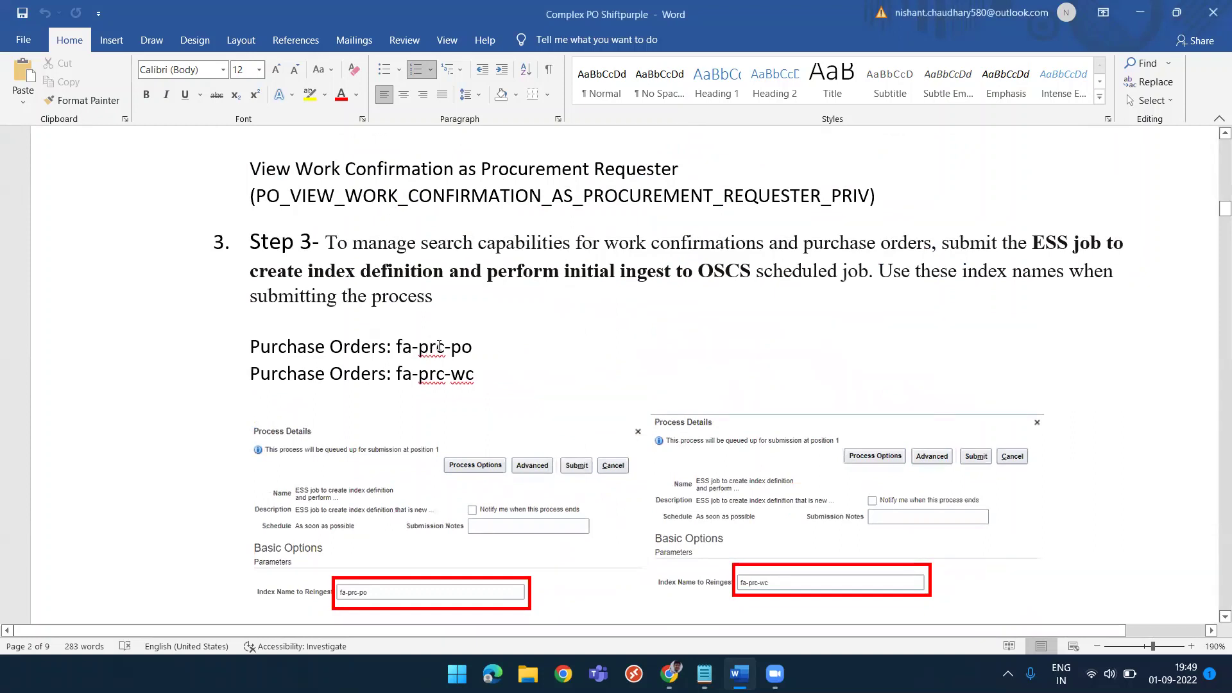
Highlight the fa-prc-po and fa-prc-wc index names and the Step 3 instruction sentence.
double_click(457, 347)
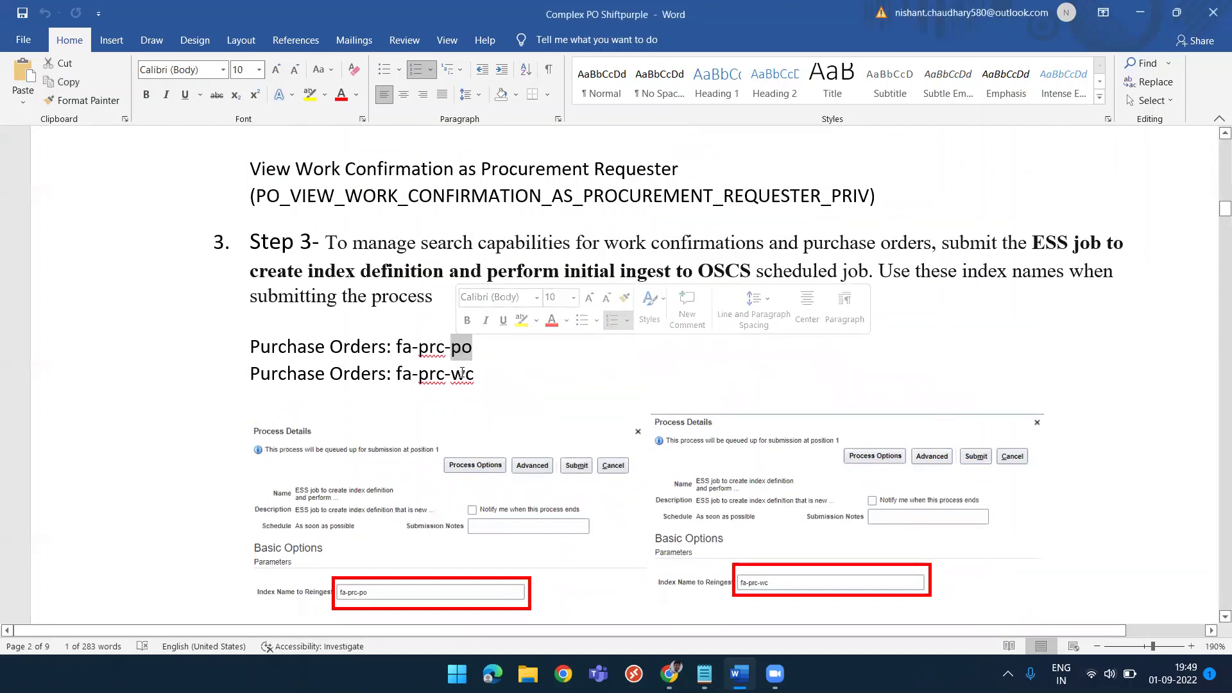
double_click(462, 377)
key(Down)
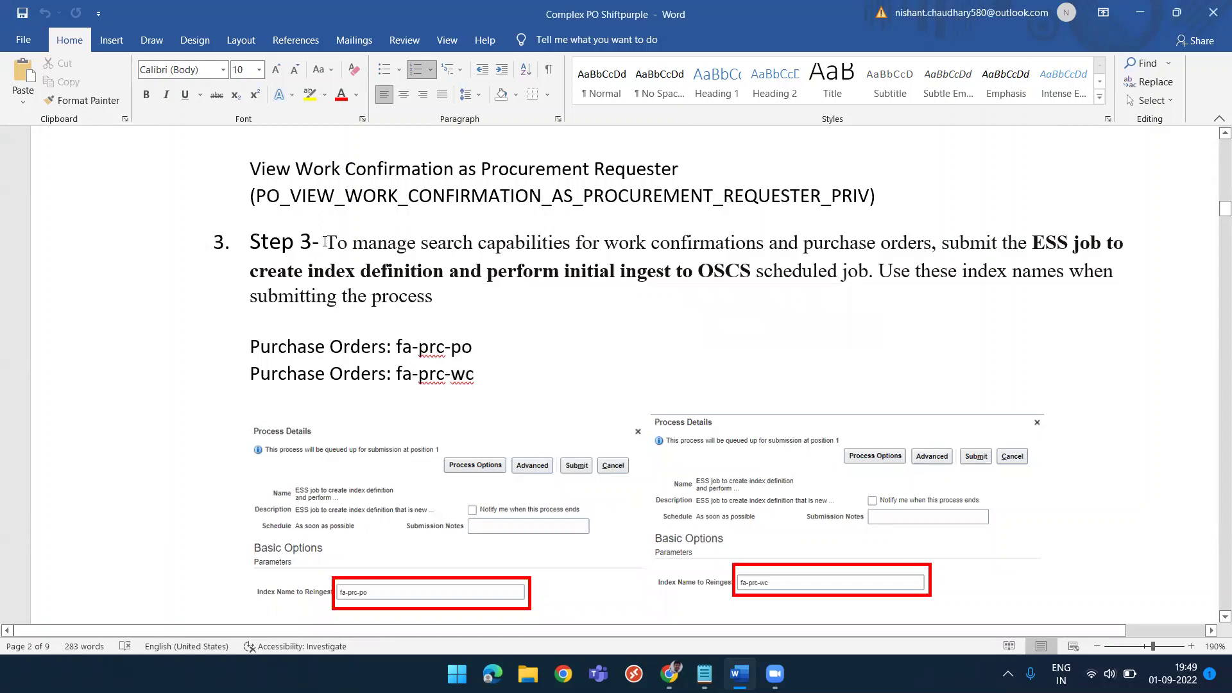
drag(326, 242, 863, 232)
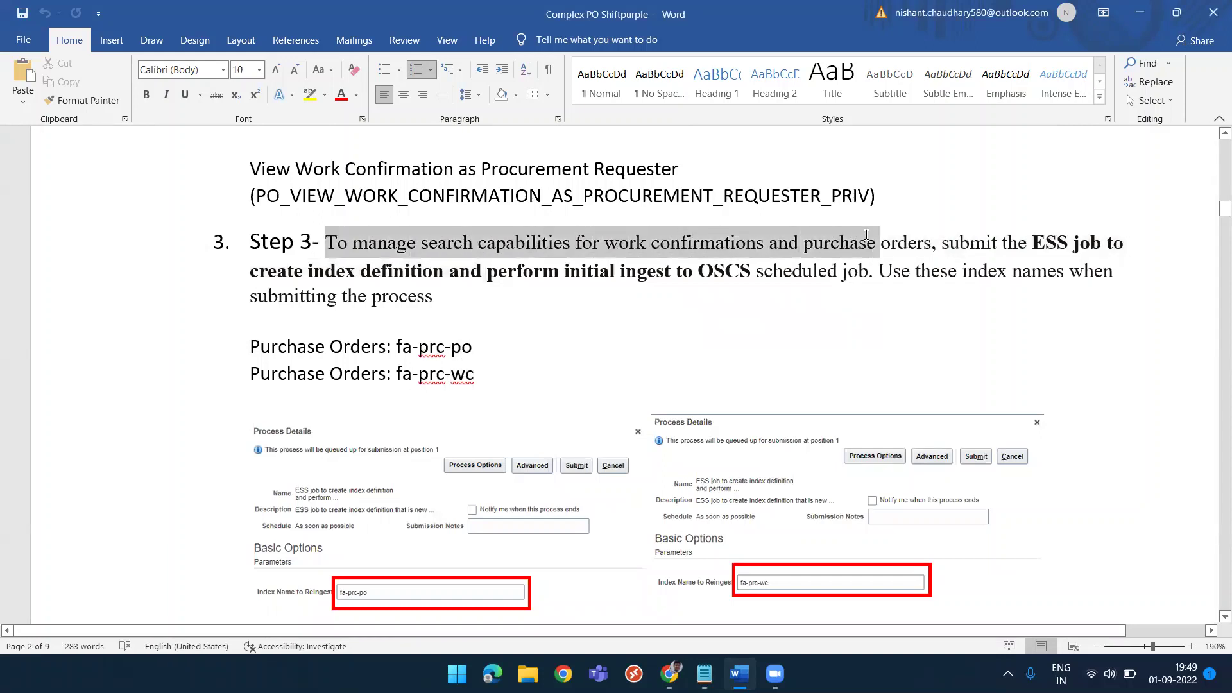
click(580, 324)
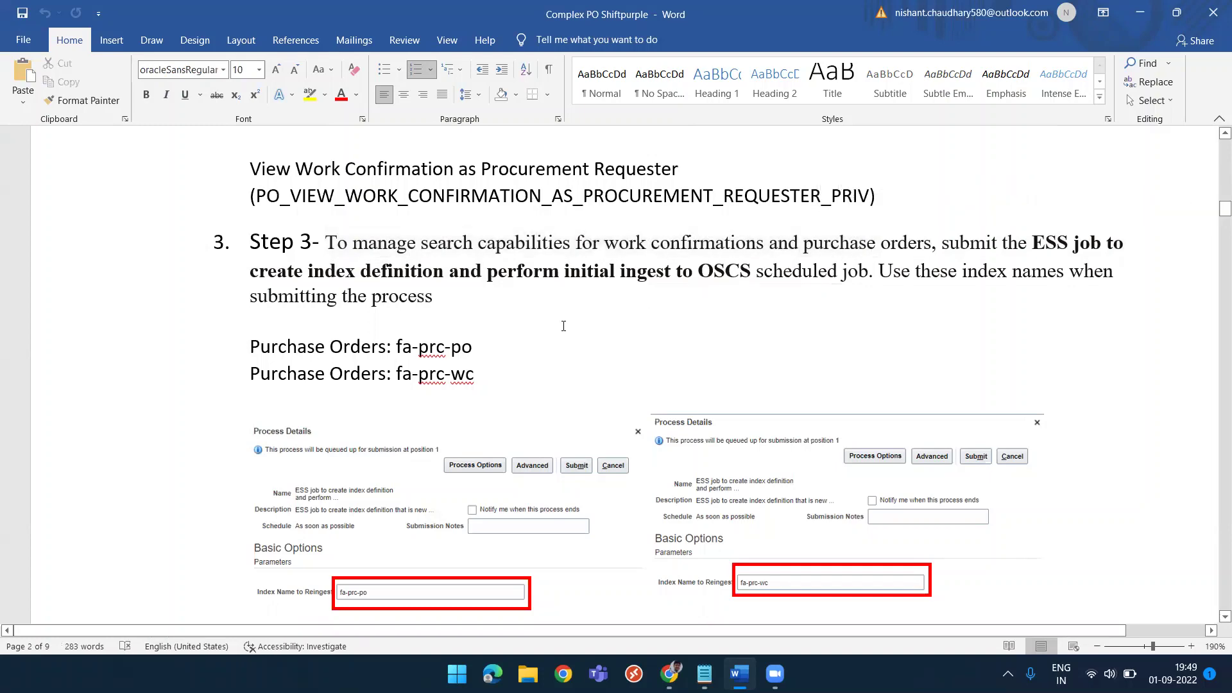
Scroll on past Step 4's purchase order Lines table to Step 5.
scroll(564, 326, down, 4)
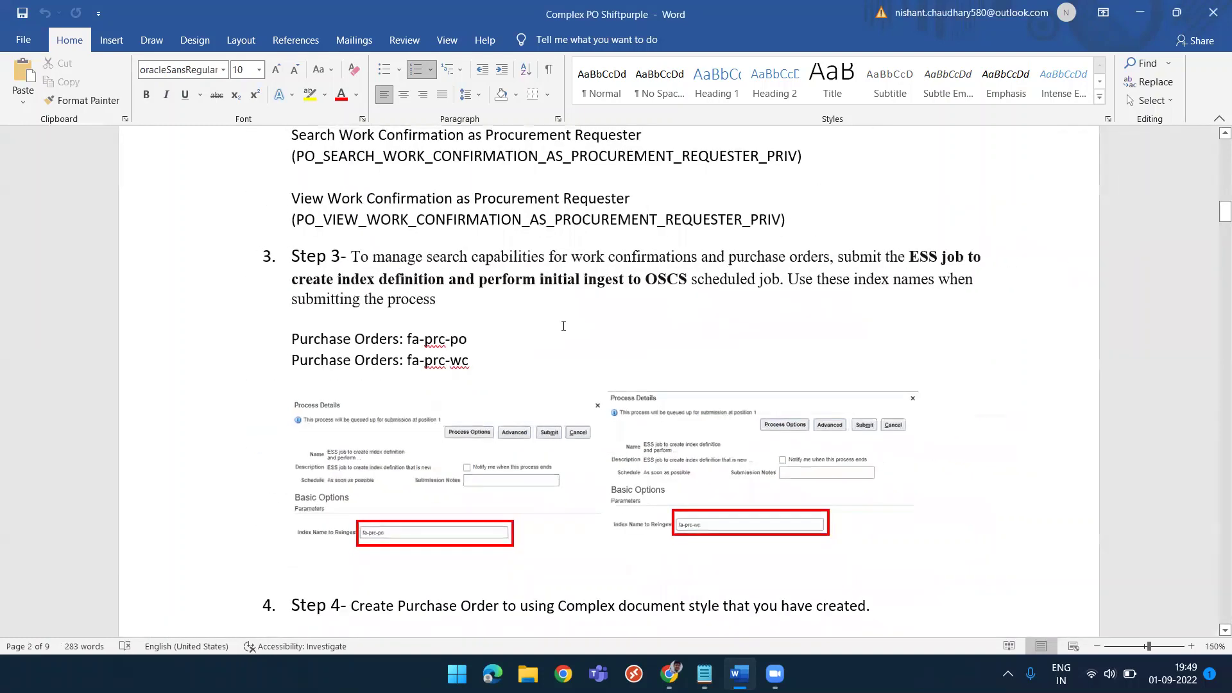
scroll(563, 326, down, 3)
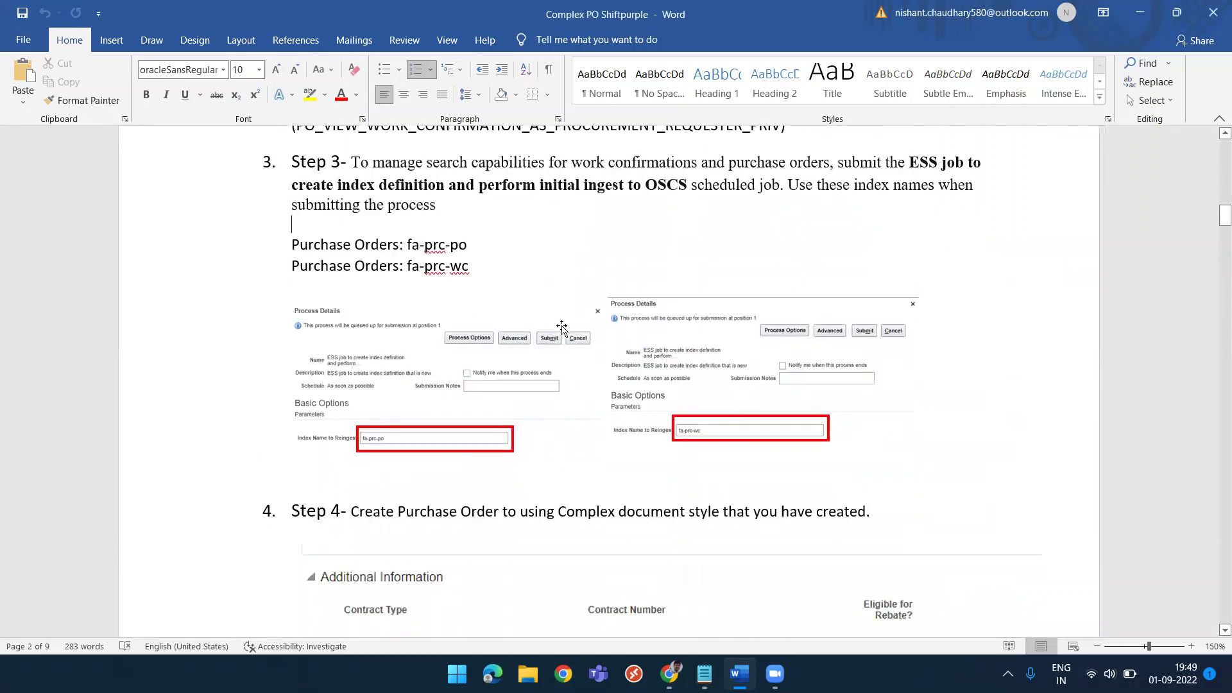
scroll(562, 327, down, 7)
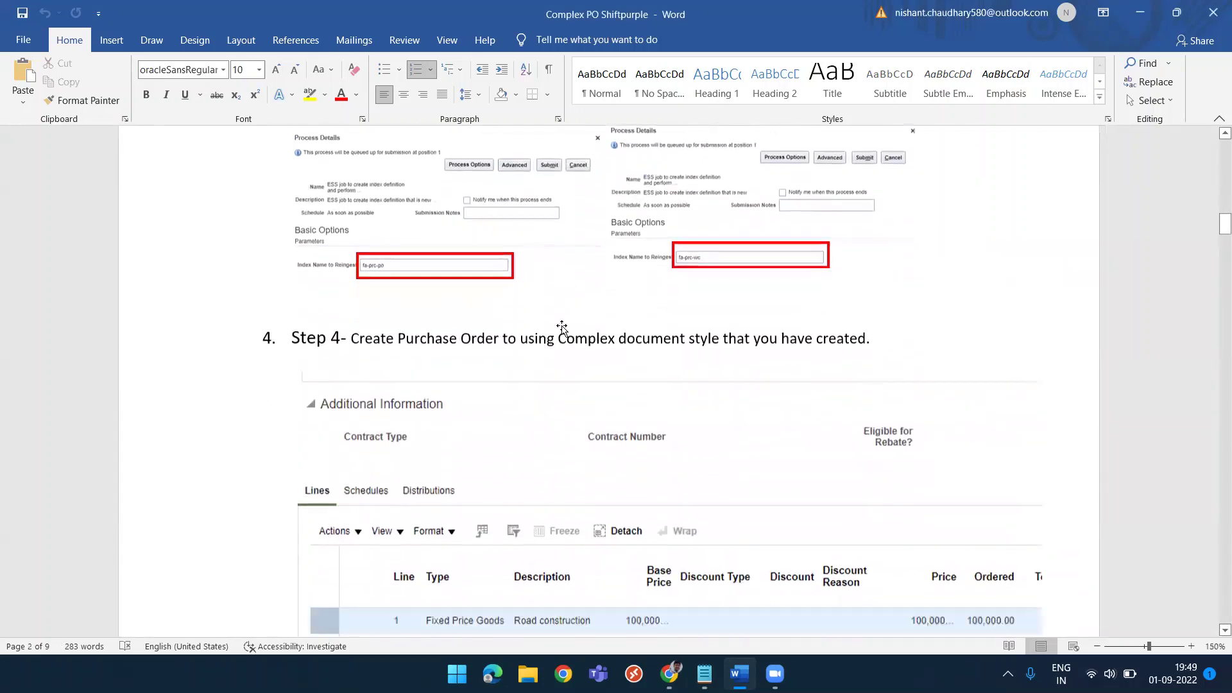
scroll(476, 355, down, 3)
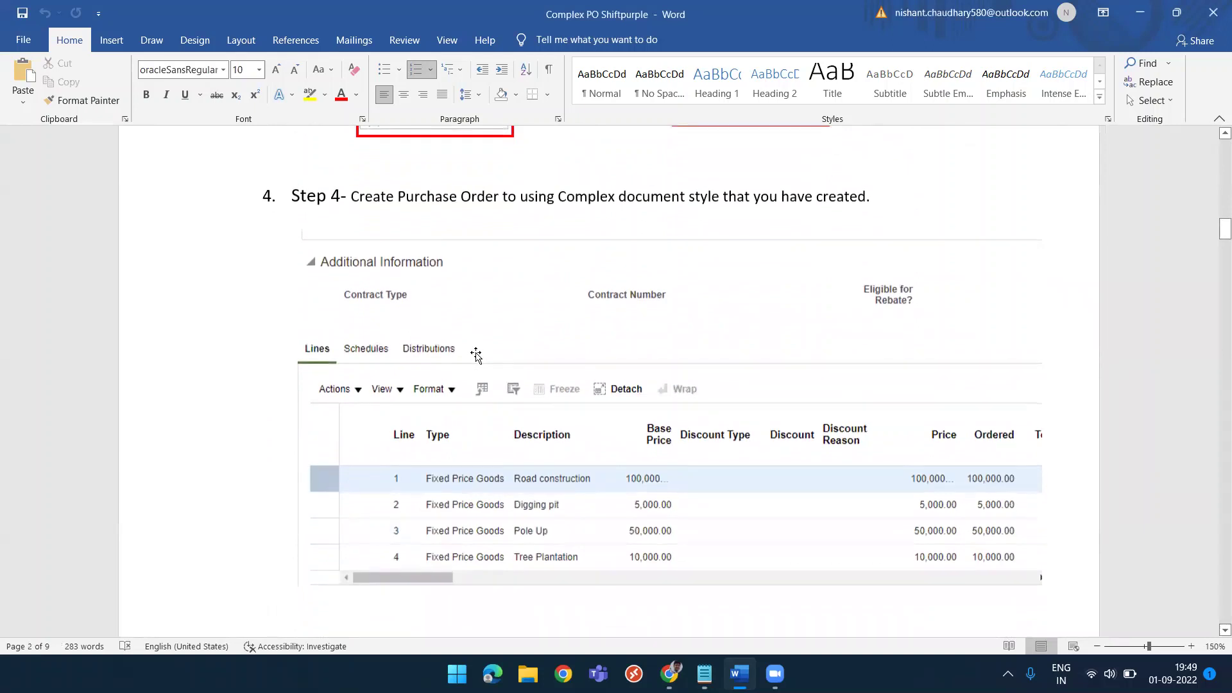
scroll(533, 365, down, 13)
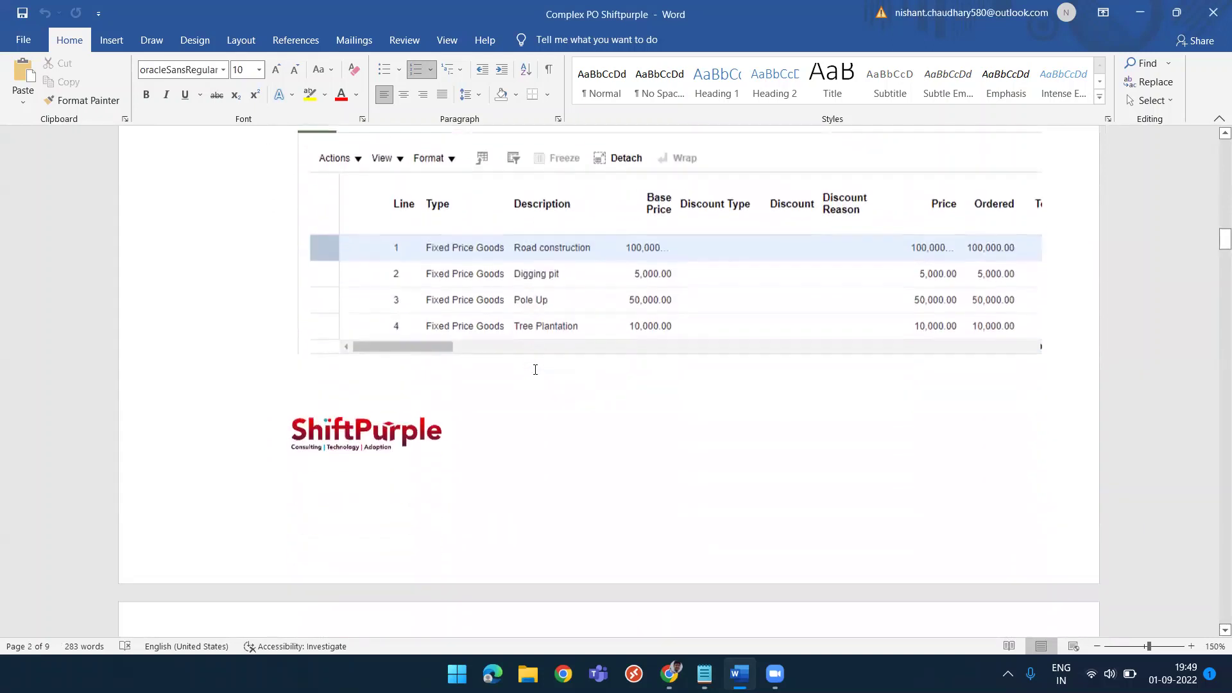
Scroll to Step 11 and highlight 'Work confirmation' and the Manage Work Confirmation Approvals text.
scroll(535, 370, down, 11)
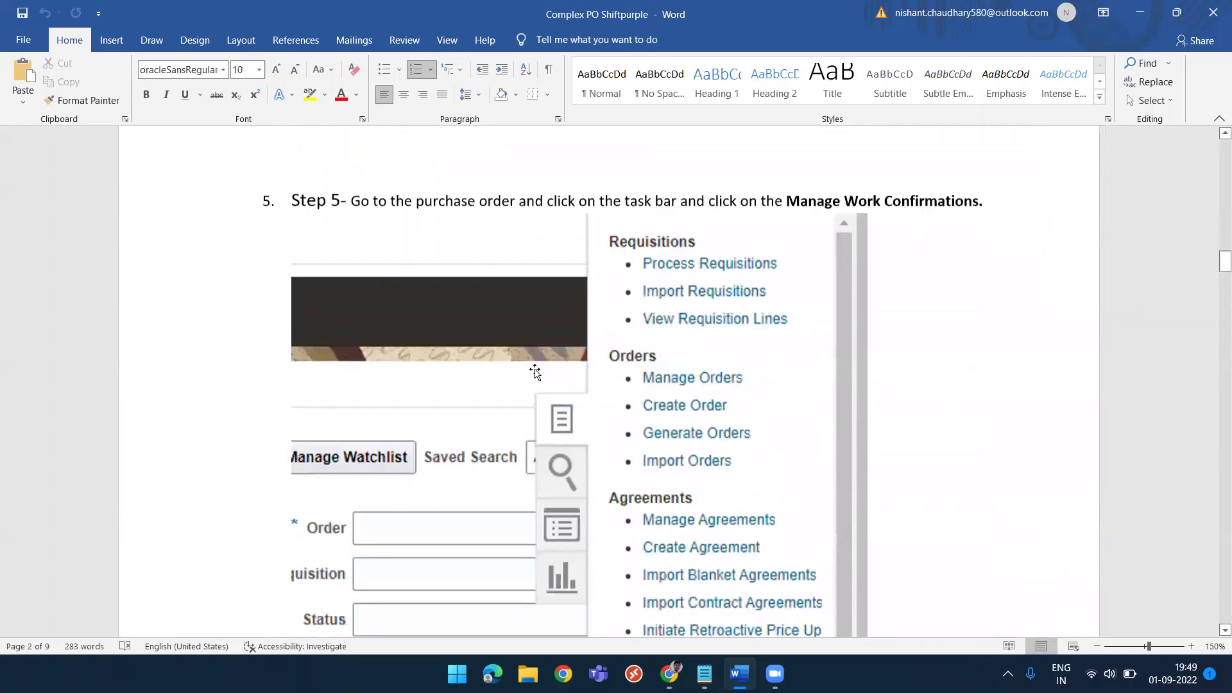
scroll(627, 312, down, 11)
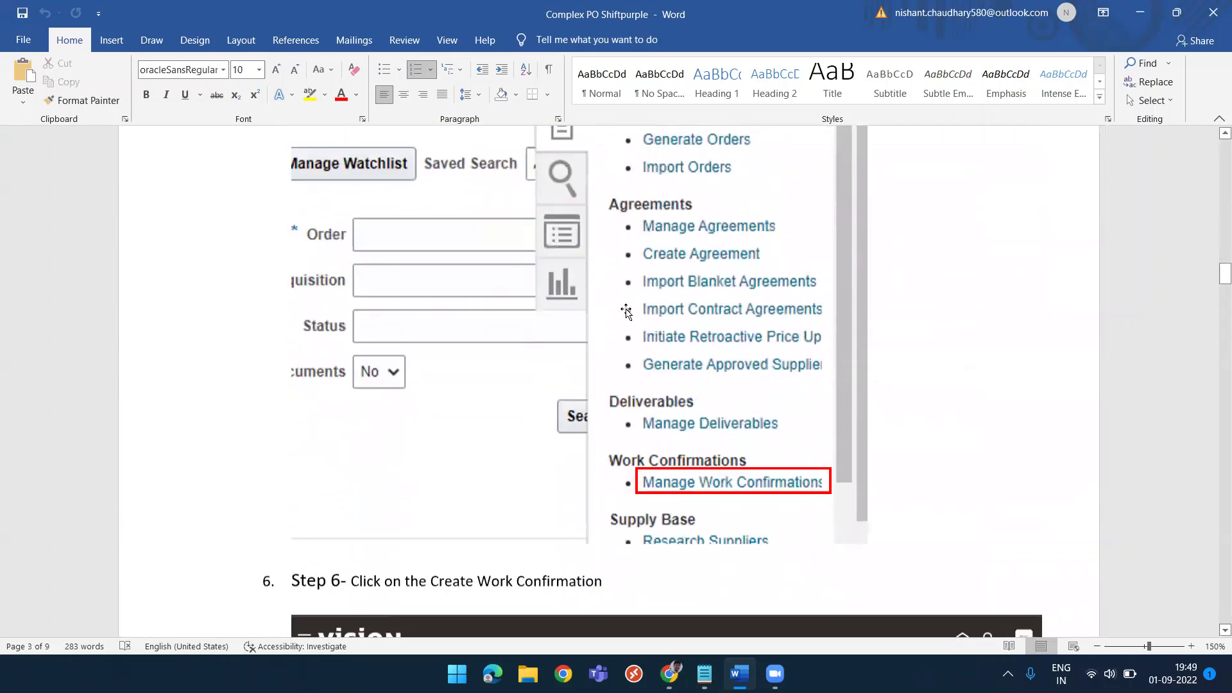
scroll(625, 312, down, 11)
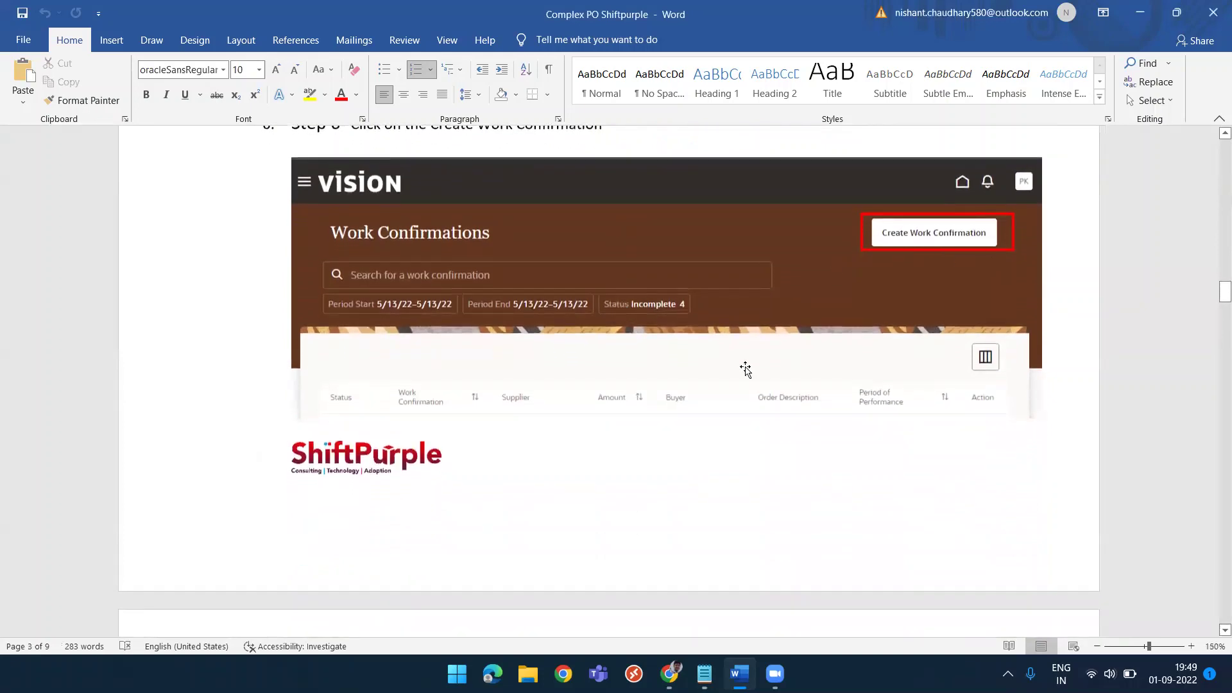
scroll(652, 454, down, 7)
scroll(653, 451, down, 15)
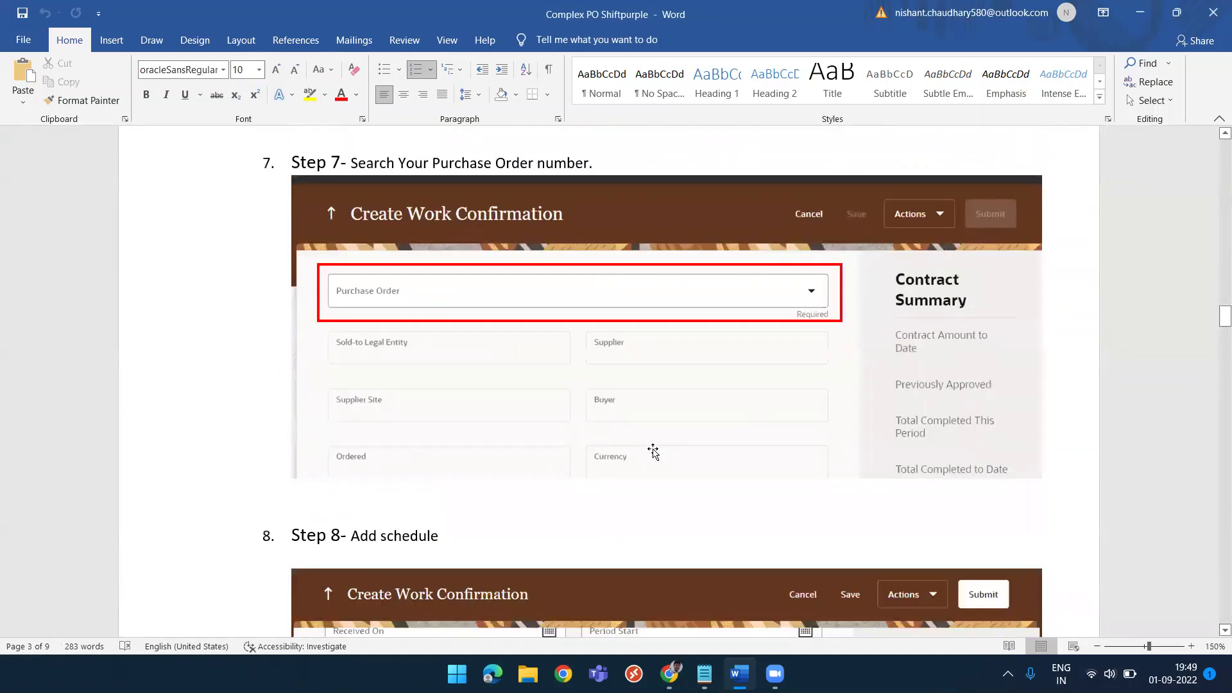
scroll(653, 451, down, 20)
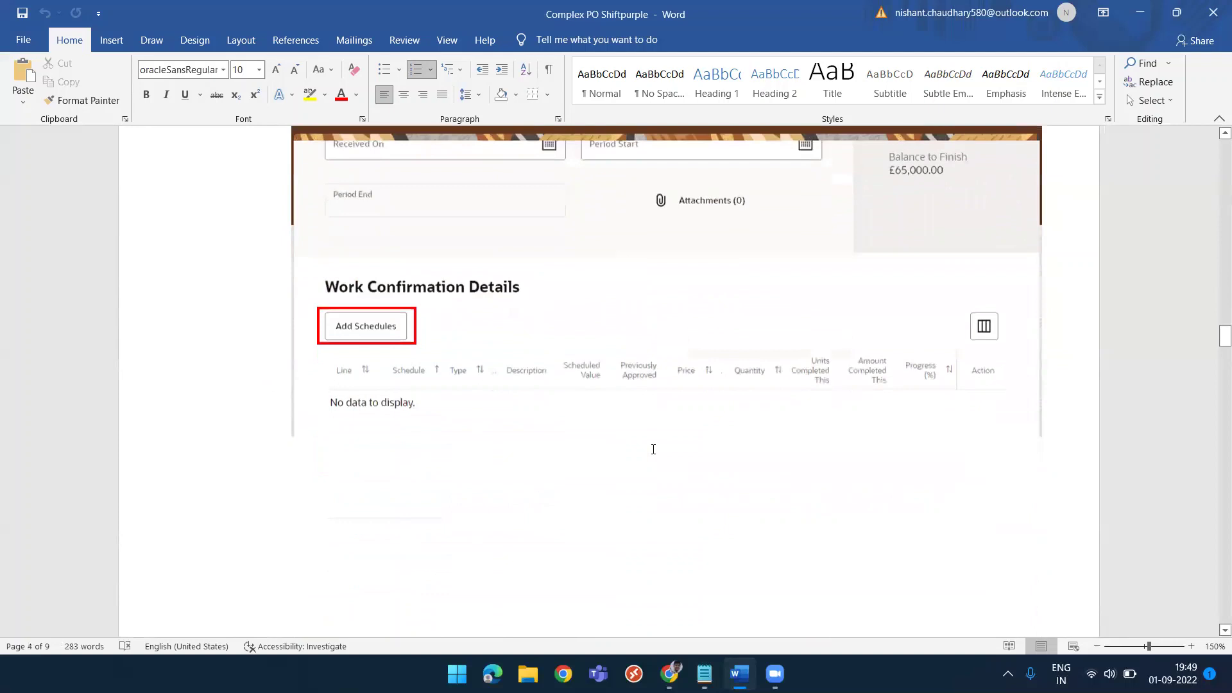
scroll(653, 449, down, 14)
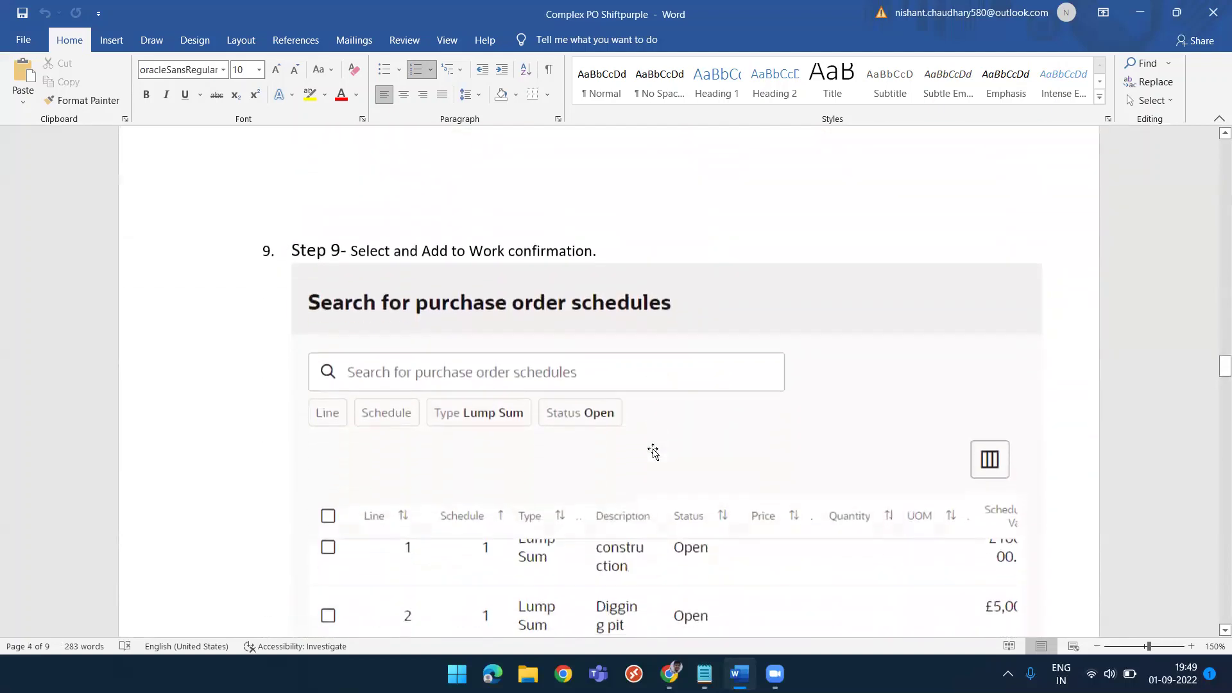
scroll(652, 451, down, 4)
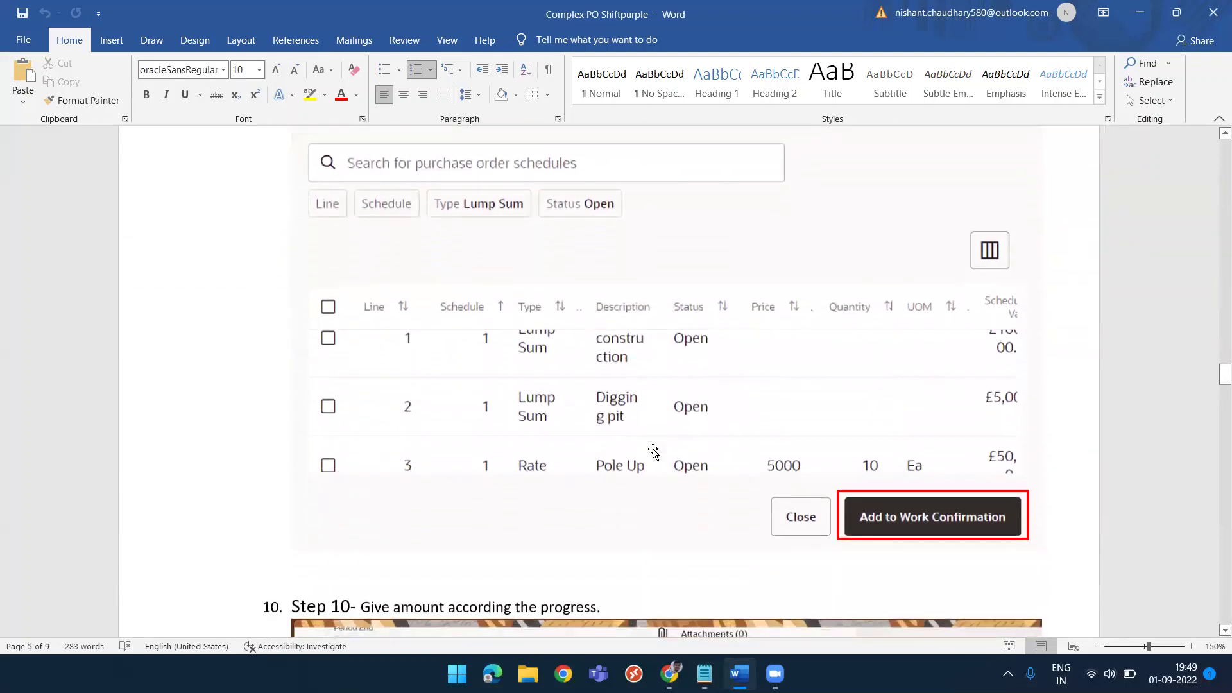
scroll(653, 451, down, 3)
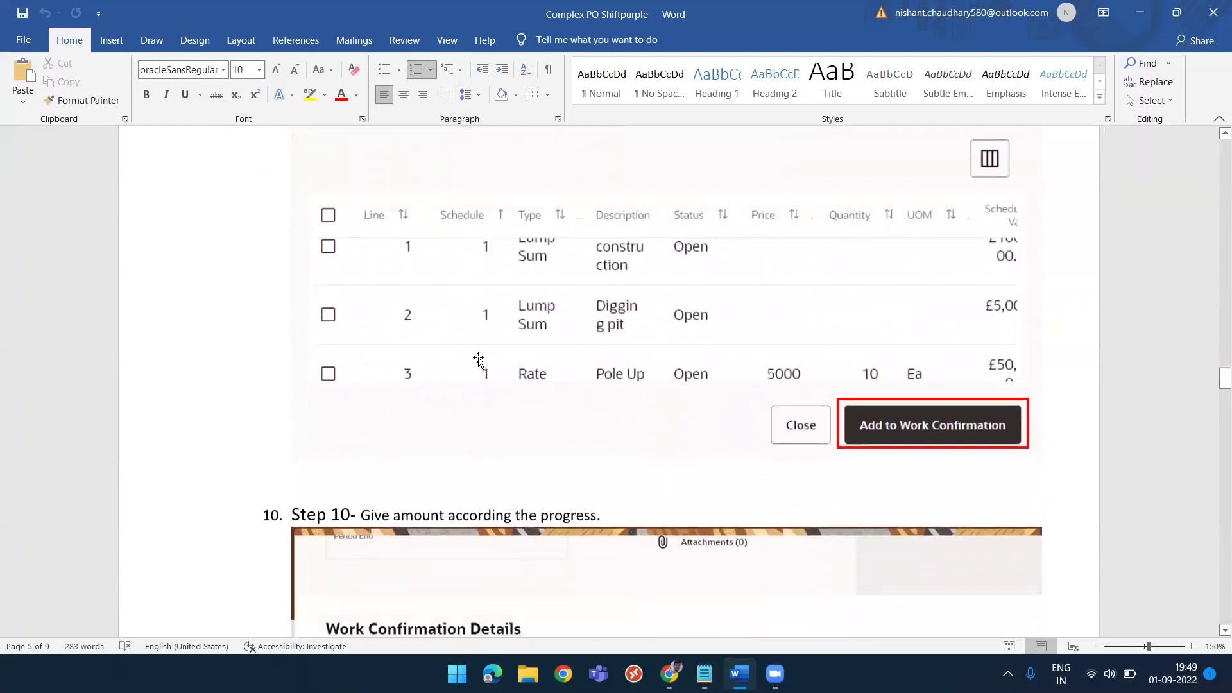
scroll(627, 571, down, 11)
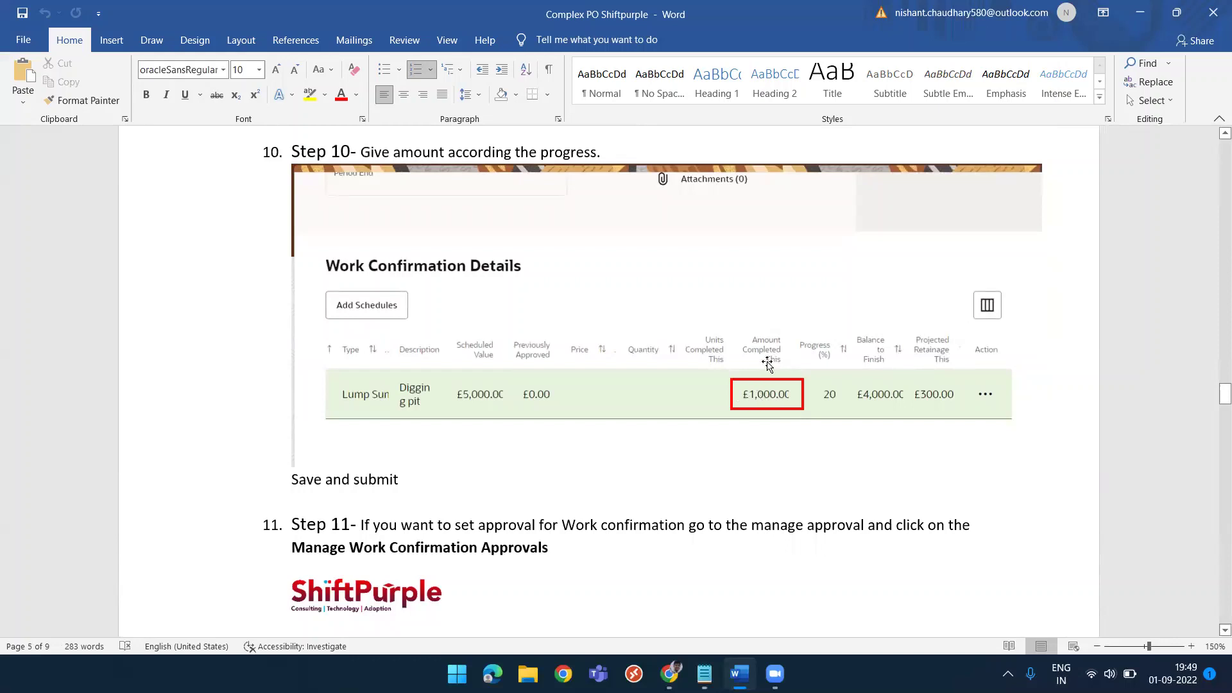
scroll(732, 446, down, 4)
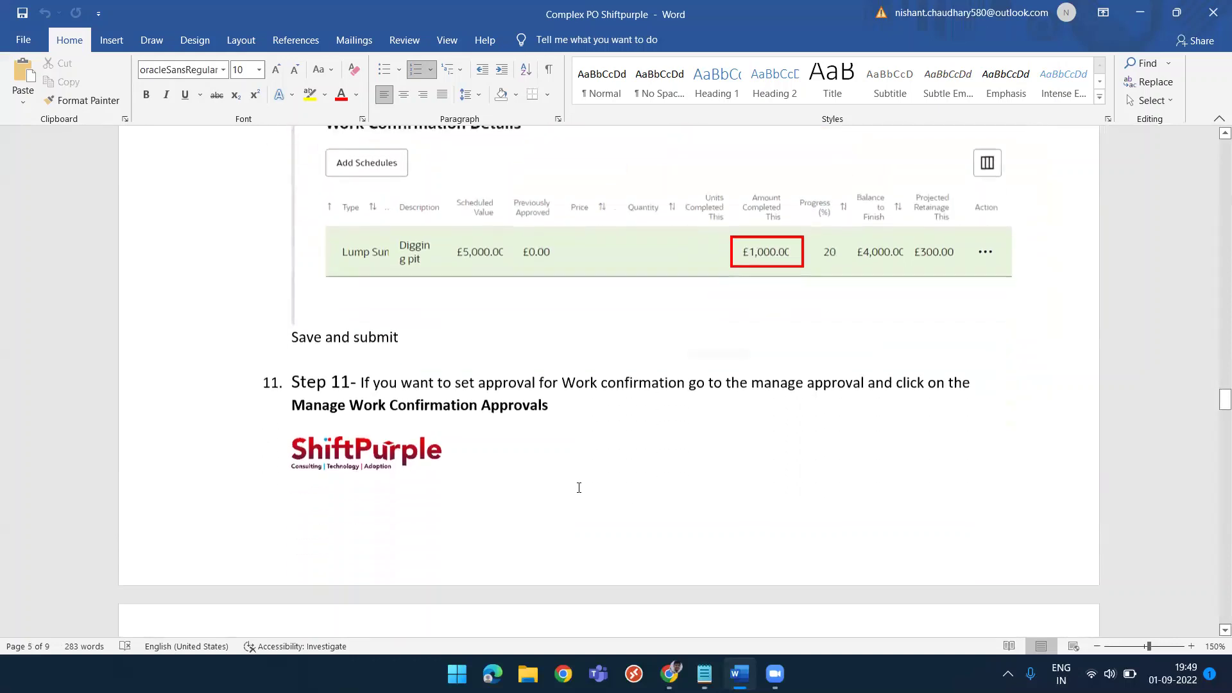
scroll(579, 488, down, 2)
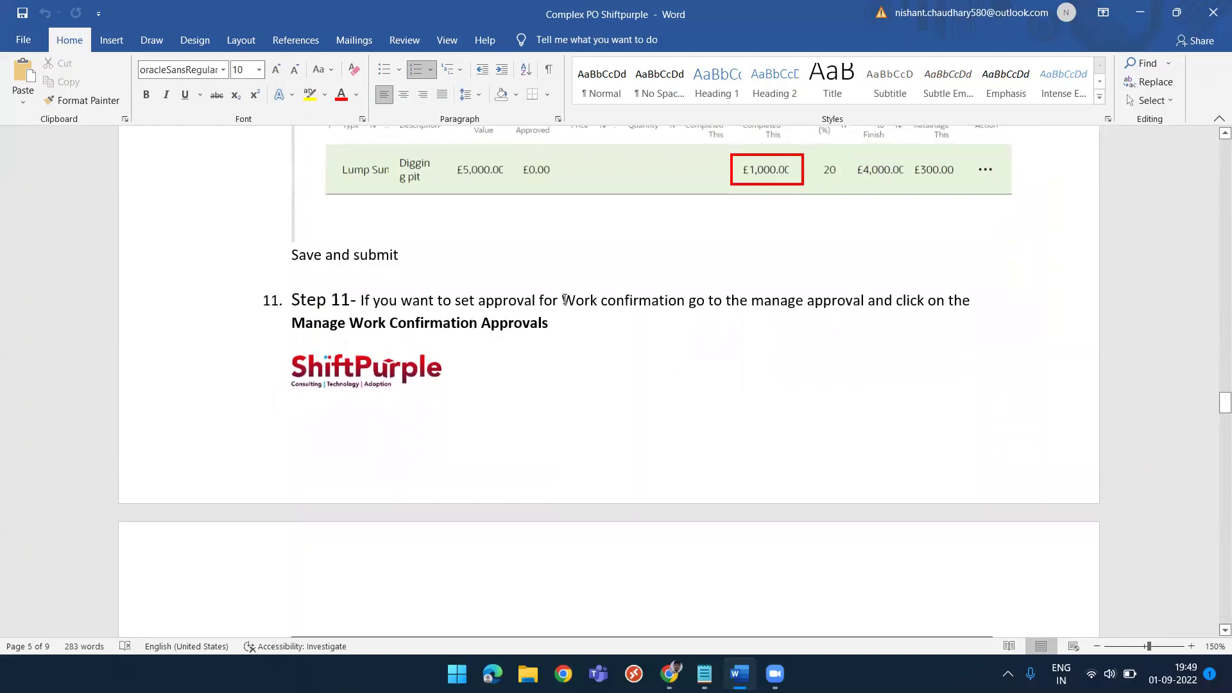
drag(563, 300, 687, 301)
drag(347, 324, 591, 404)
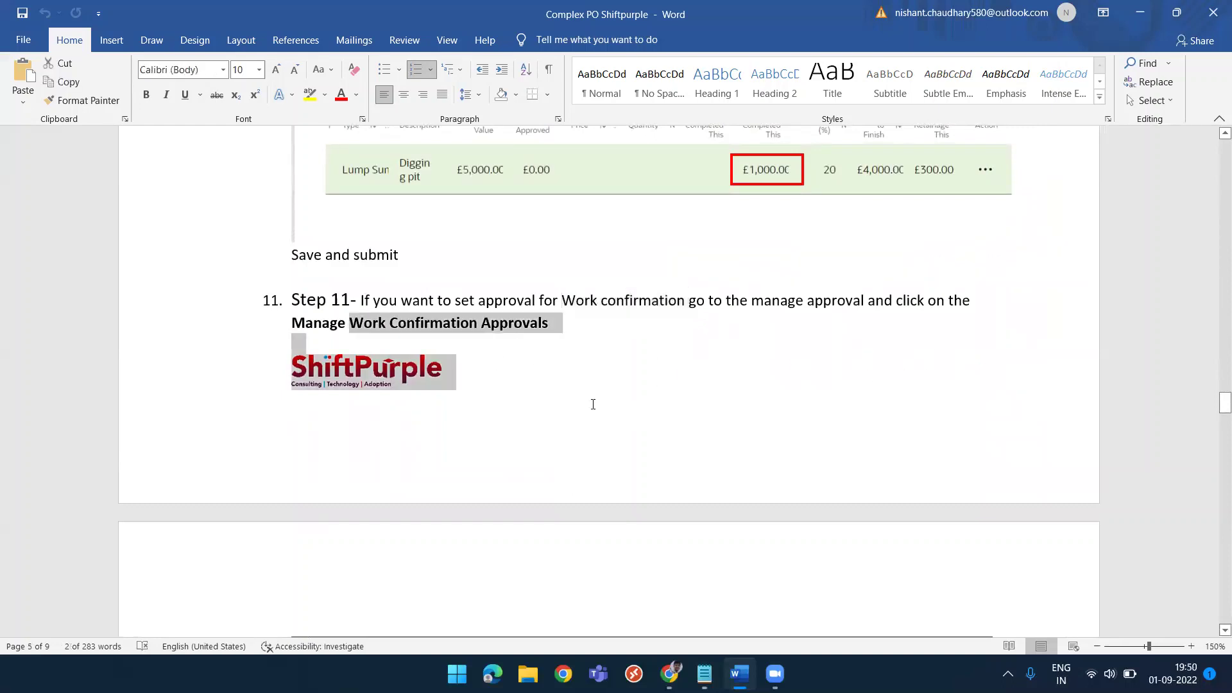
Continue past Step 12's order life cycle to the Step 13 Create Invoice screenshot.
scroll(591, 405, down, 9)
scroll(591, 407, down, 19)
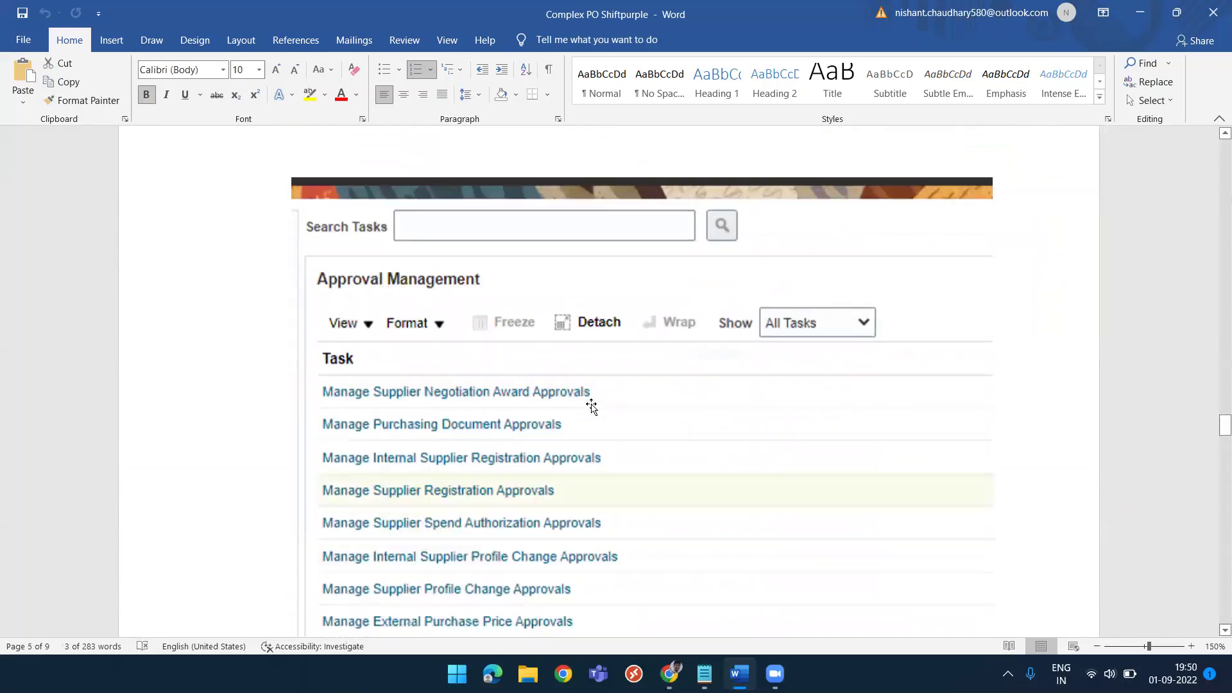
scroll(591, 406, down, 20)
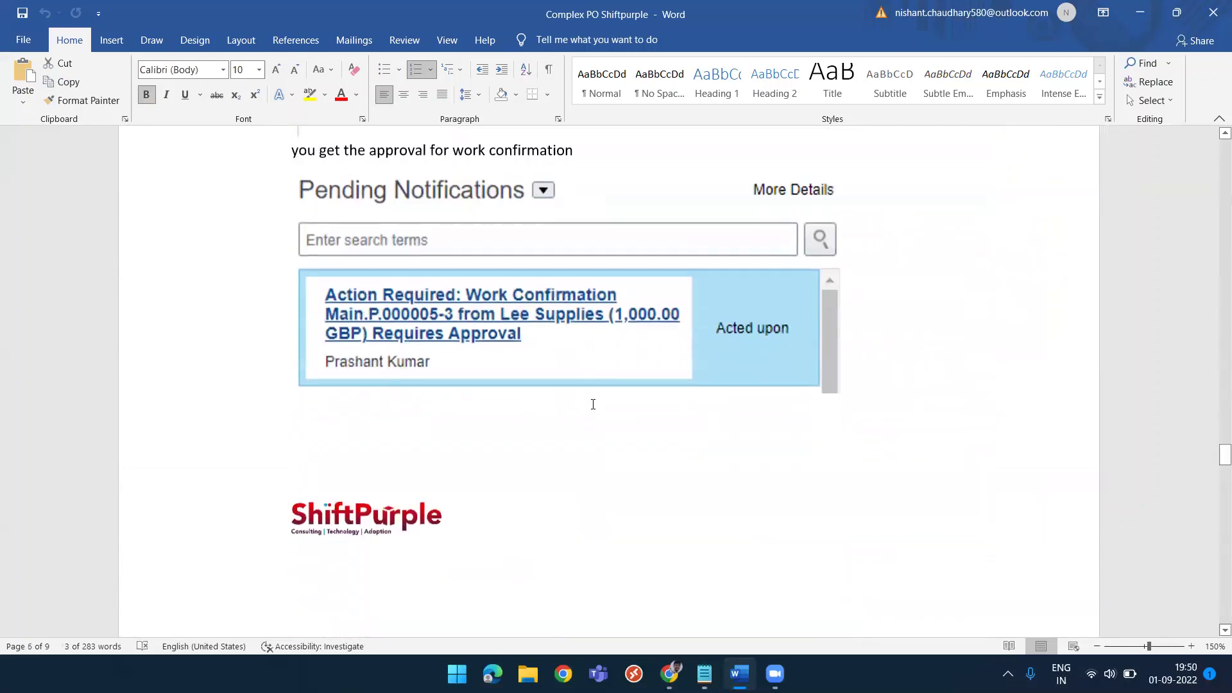
scroll(591, 404, down, 1)
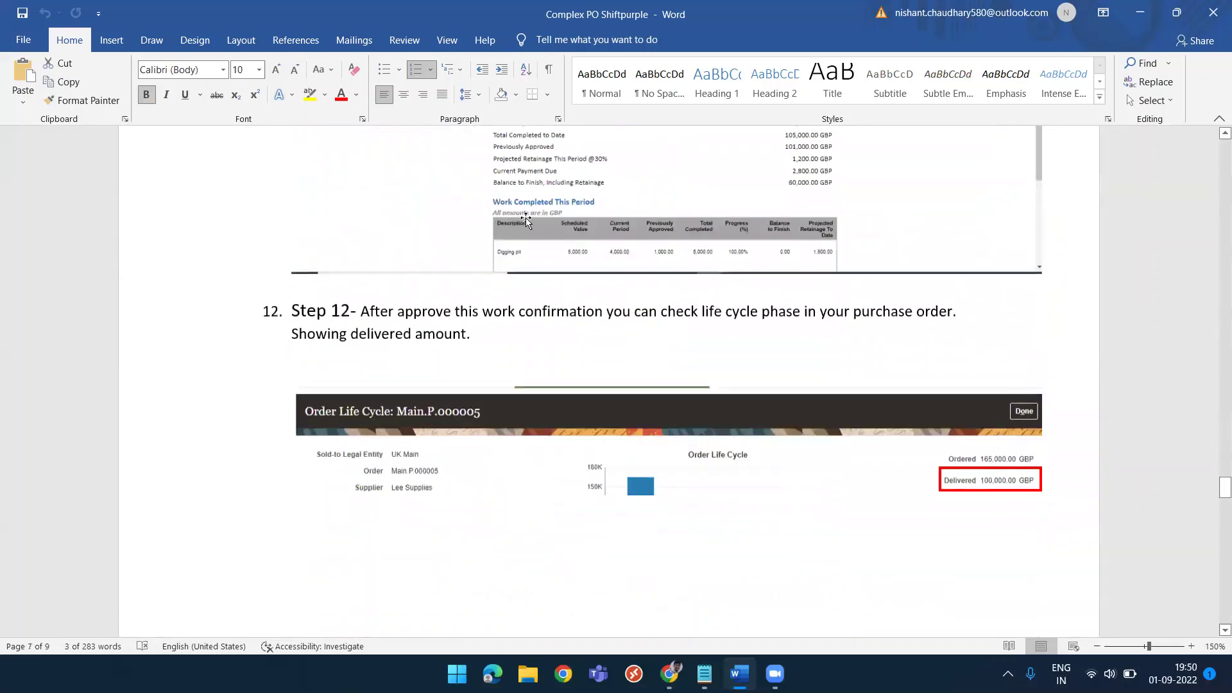
scroll(644, 385, down, 3)
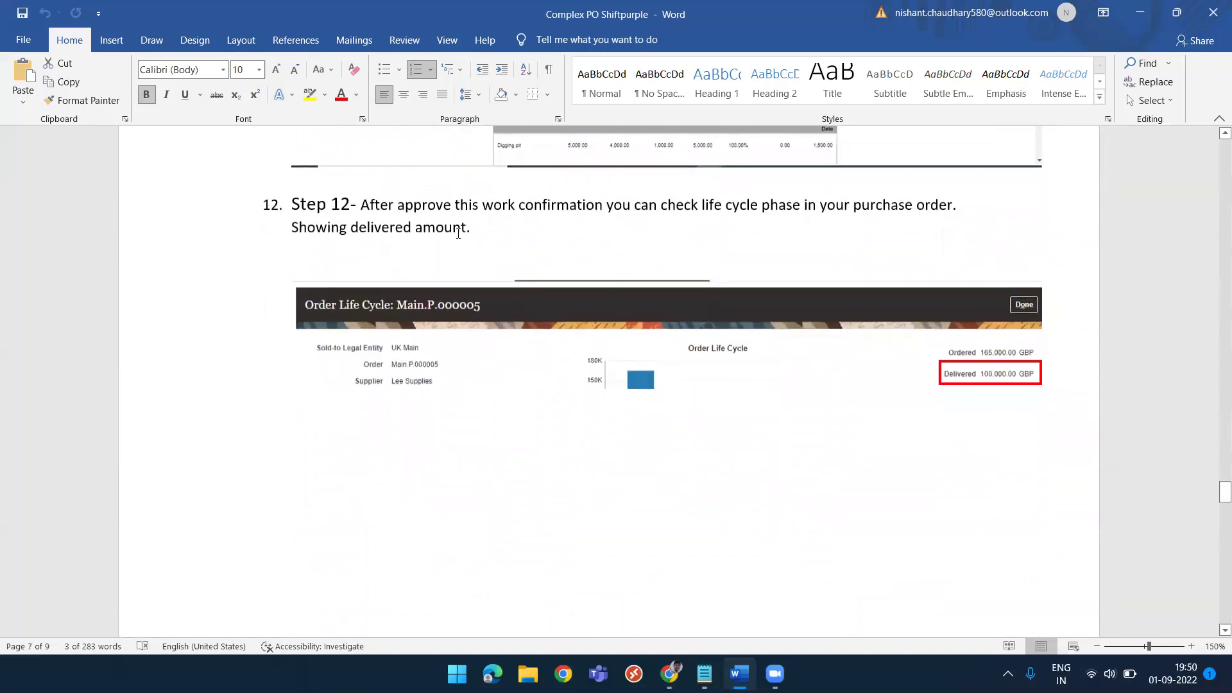
scroll(536, 255, down, 1)
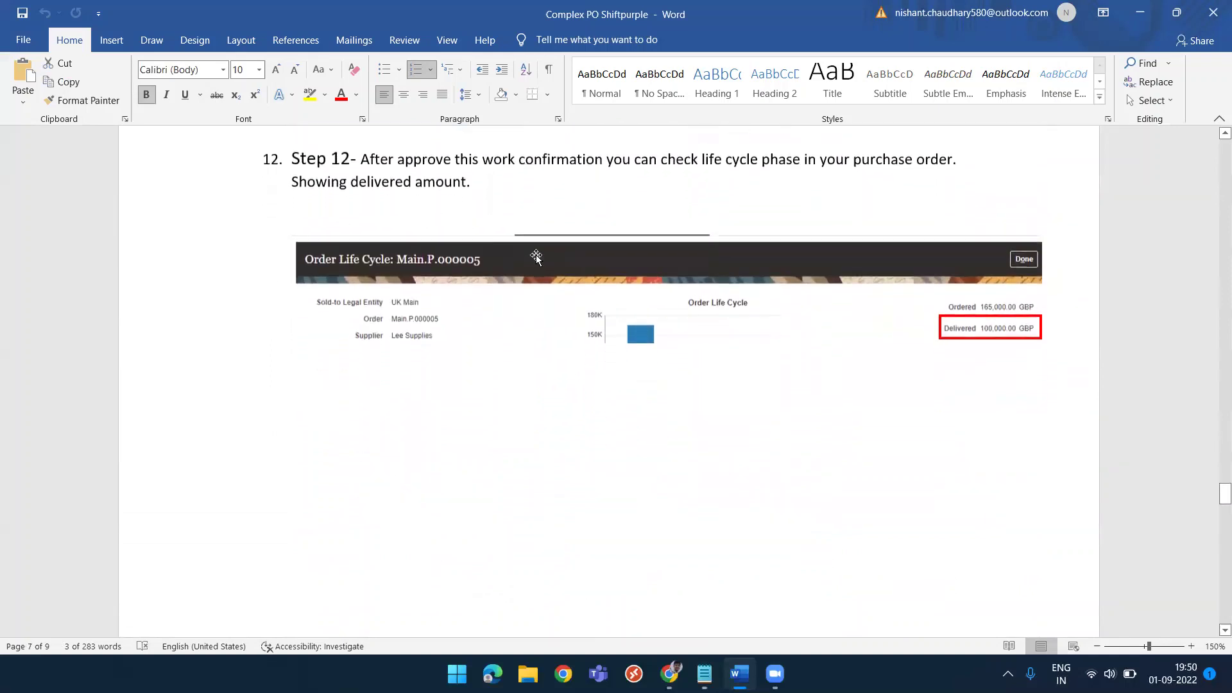
scroll(819, 367, down, 8)
scroll(819, 368, down, 10)
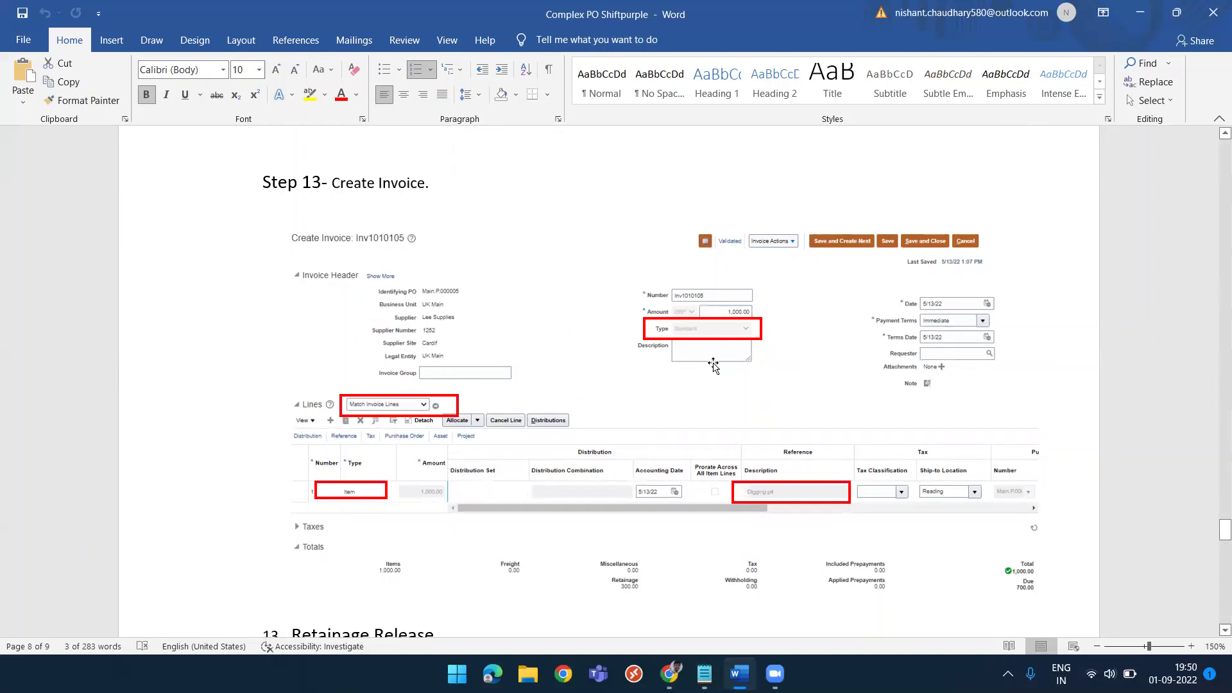
Zoom to 210% and compare the 300.00 retainage release invoice with the 1,000.00 invoice Inv1010105.
scroll(568, 491, down, 3)
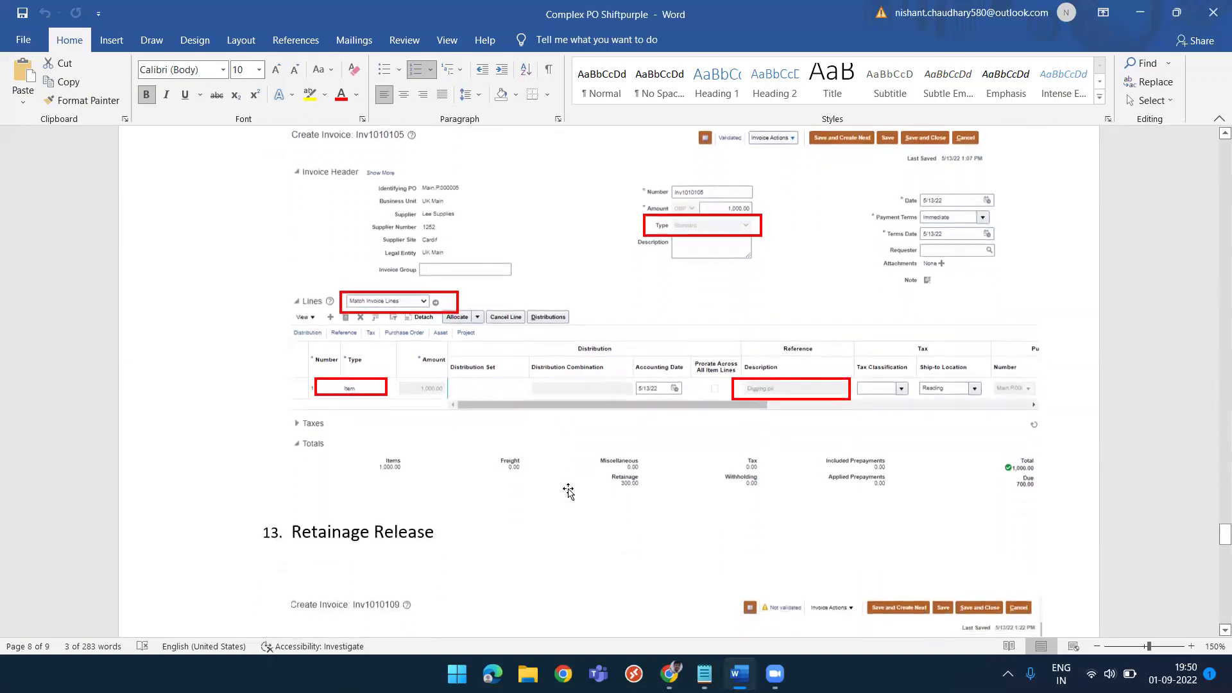
scroll(568, 491, down, 3)
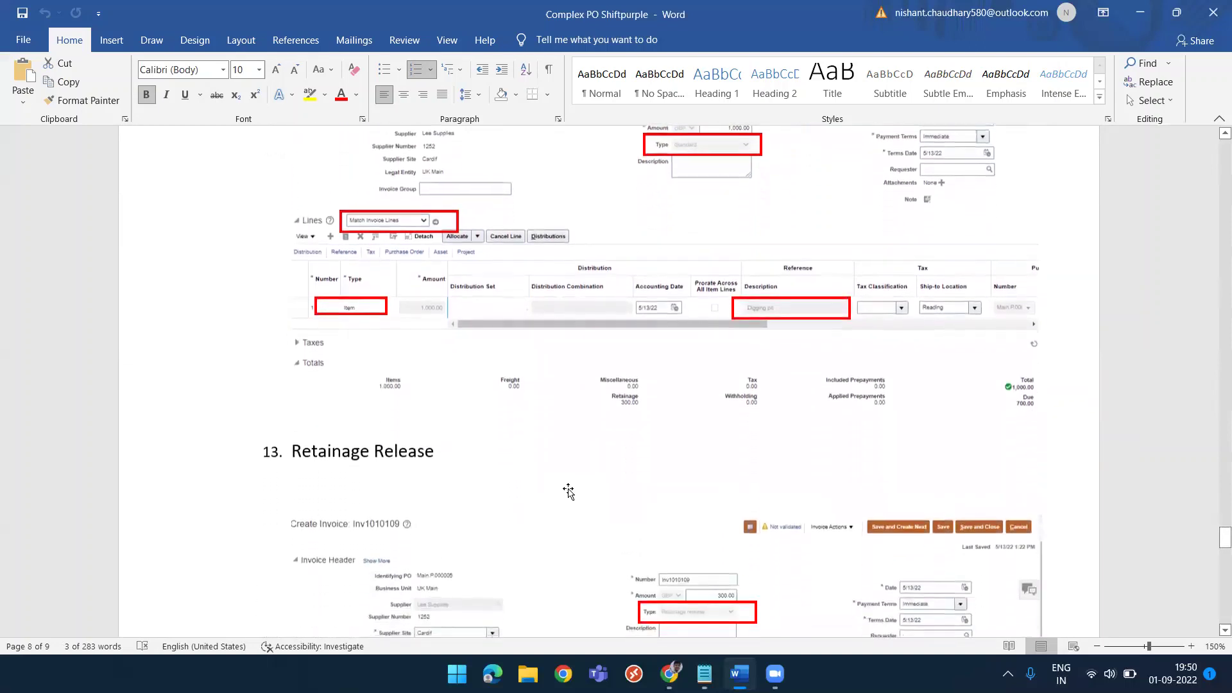
scroll(568, 491, down, 2)
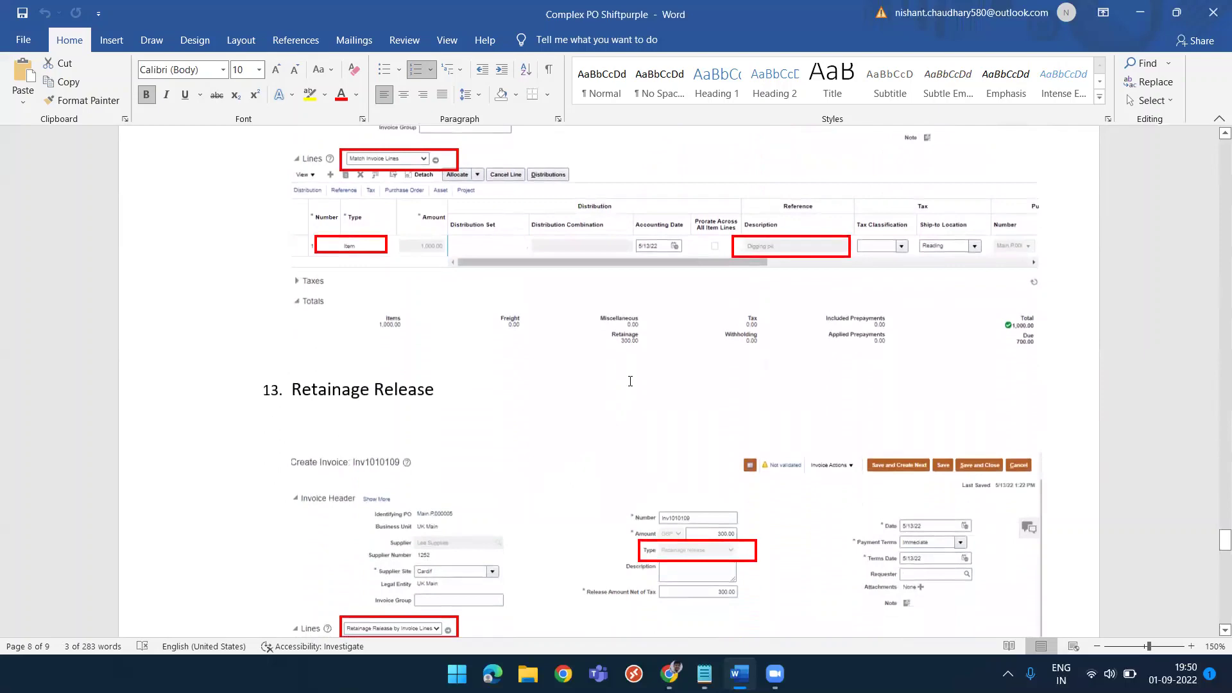
ctrl+scroll(623, 337, up, 6)
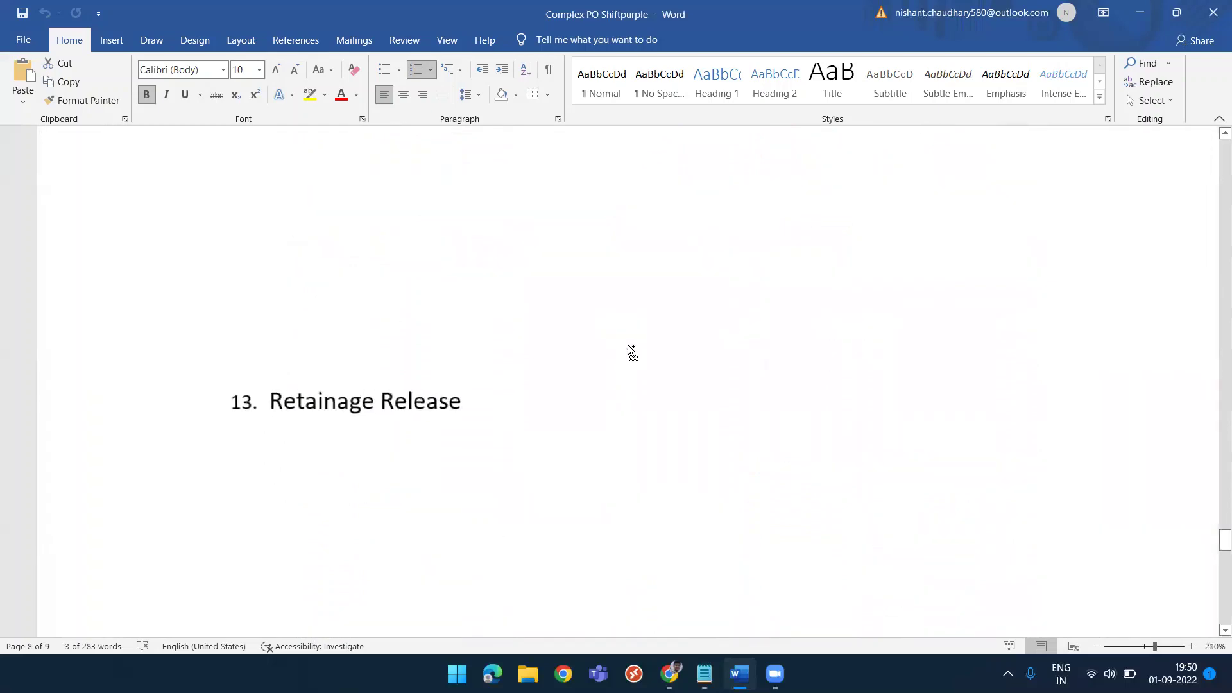
scroll(629, 346, down, 2)
scroll(629, 346, up, 6)
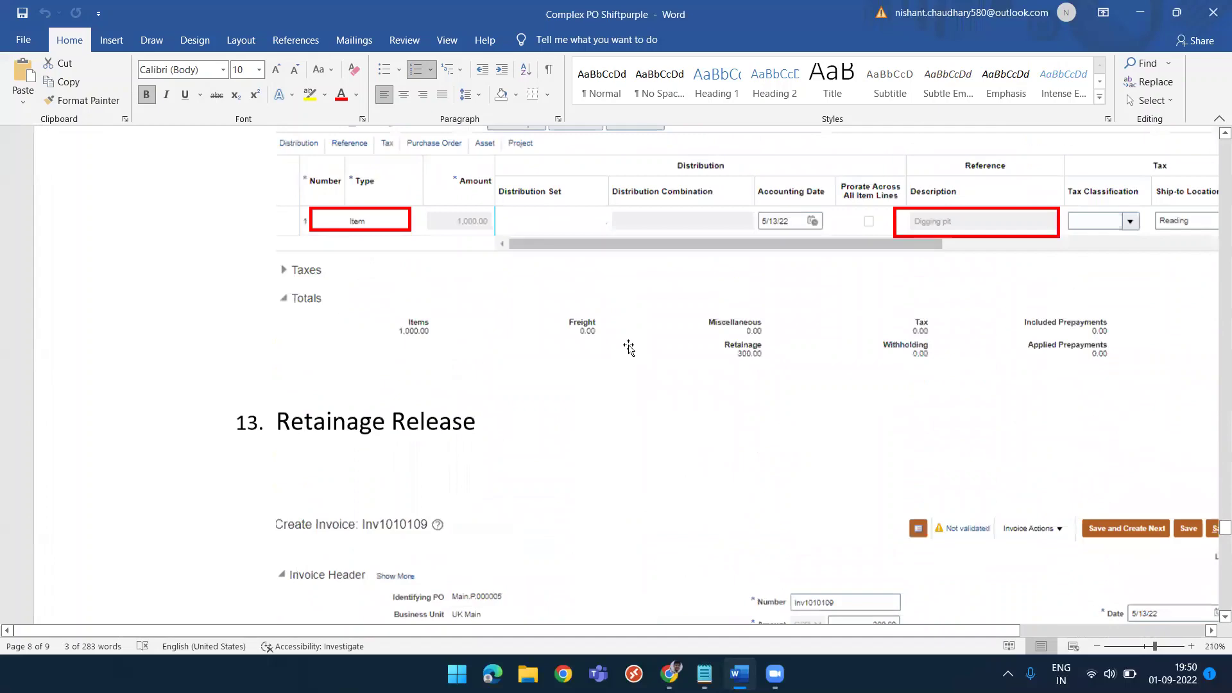
scroll(629, 347, right, 3)
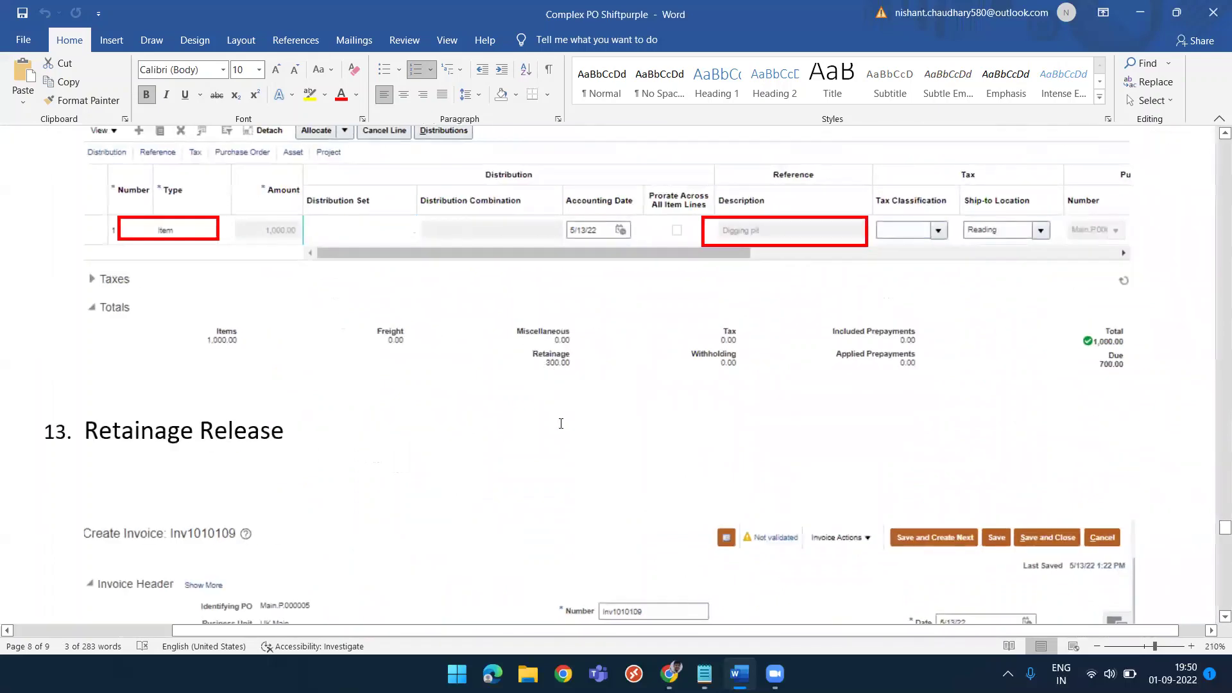
scroll(560, 423, down, 5)
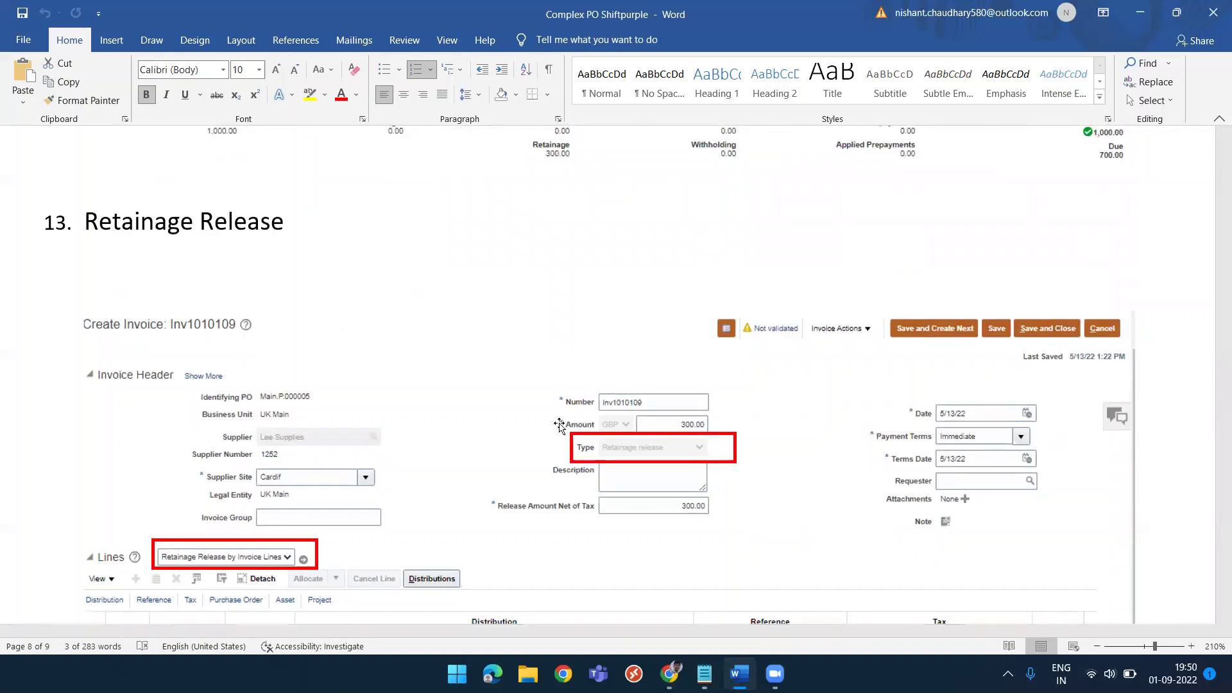
scroll(560, 425, down, 3)
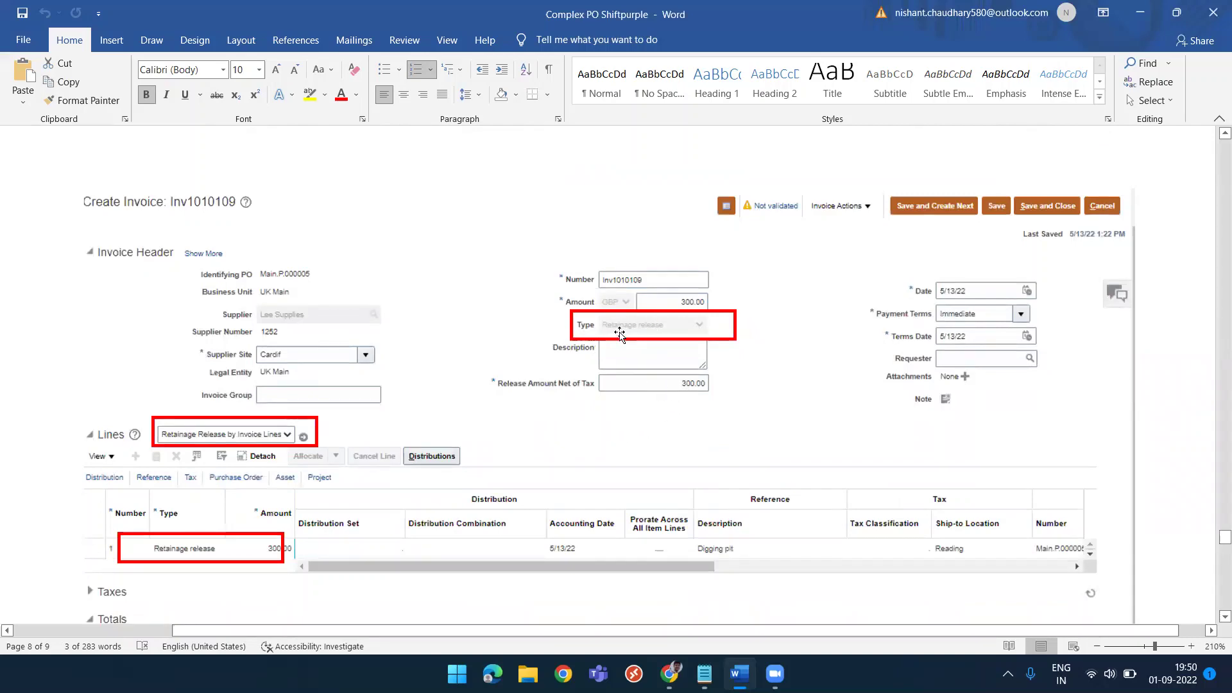
scroll(619, 334, up, 10)
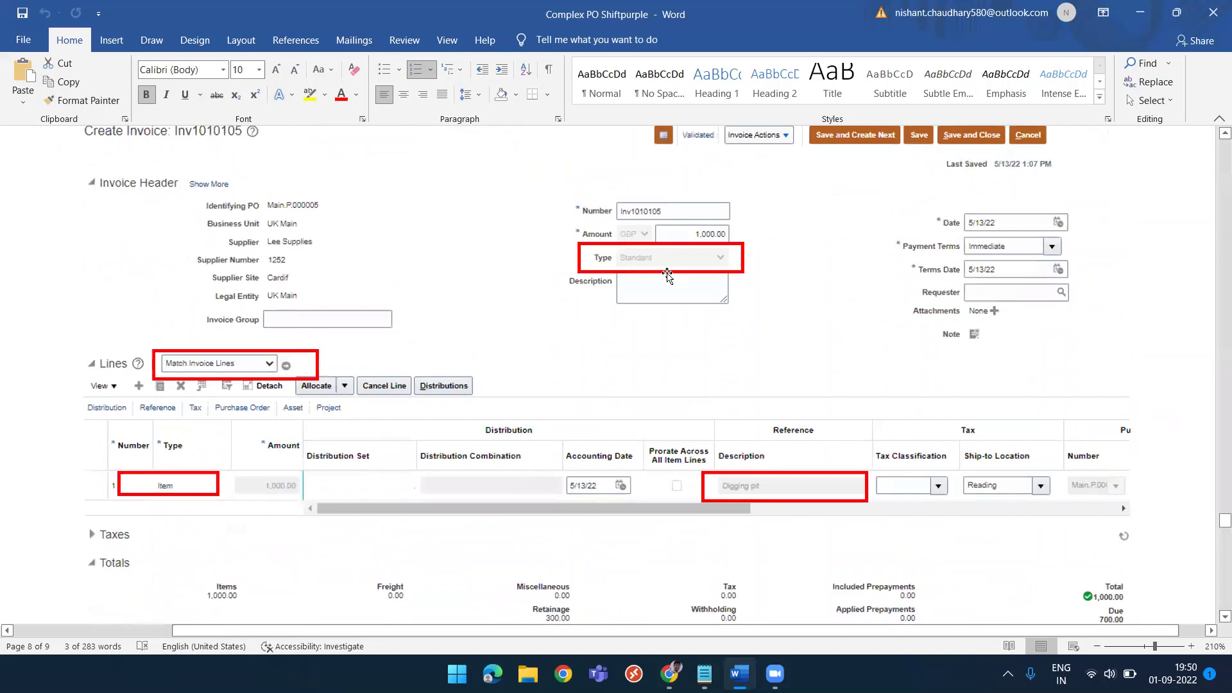
scroll(654, 404, down, 10)
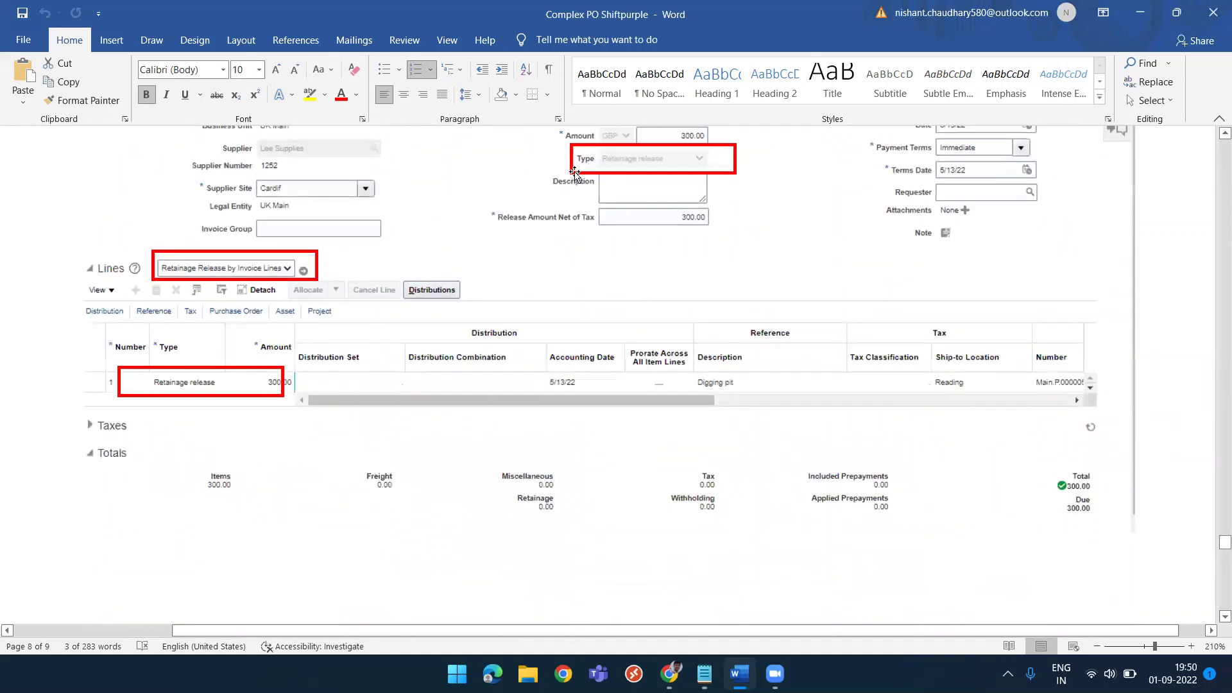
scroll(637, 216, down, 10)
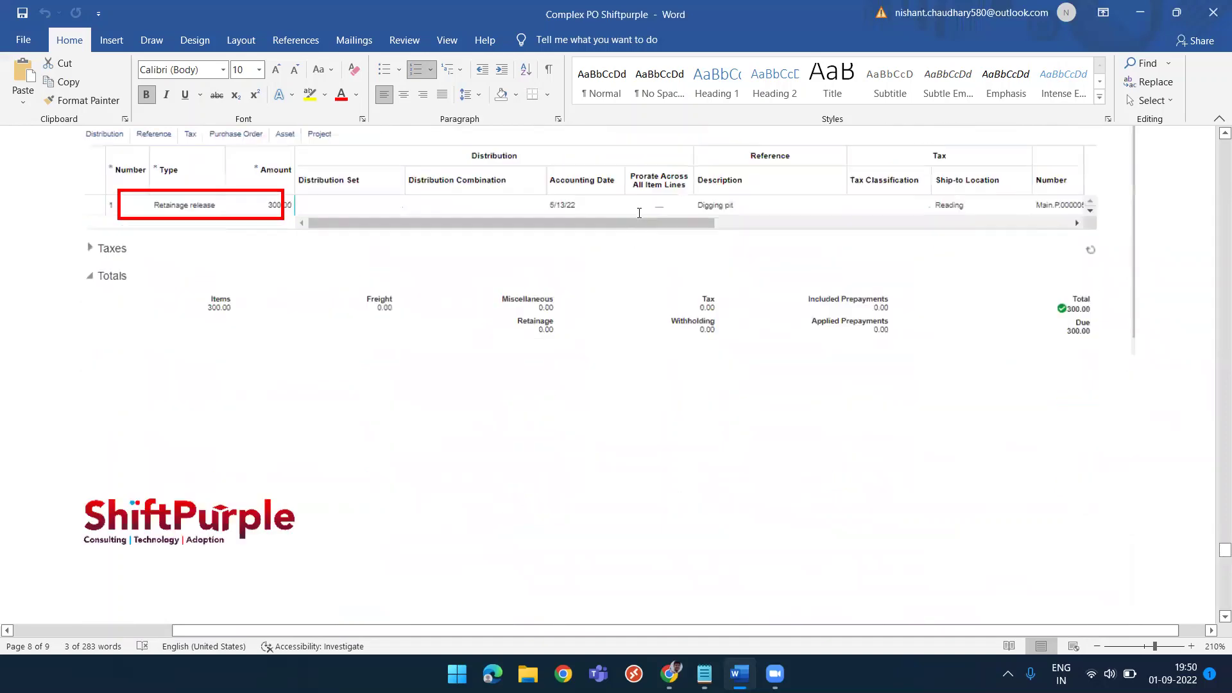
Scroll to Step 14, PO Details, at 160% zoom.
scroll(638, 215, down, 2)
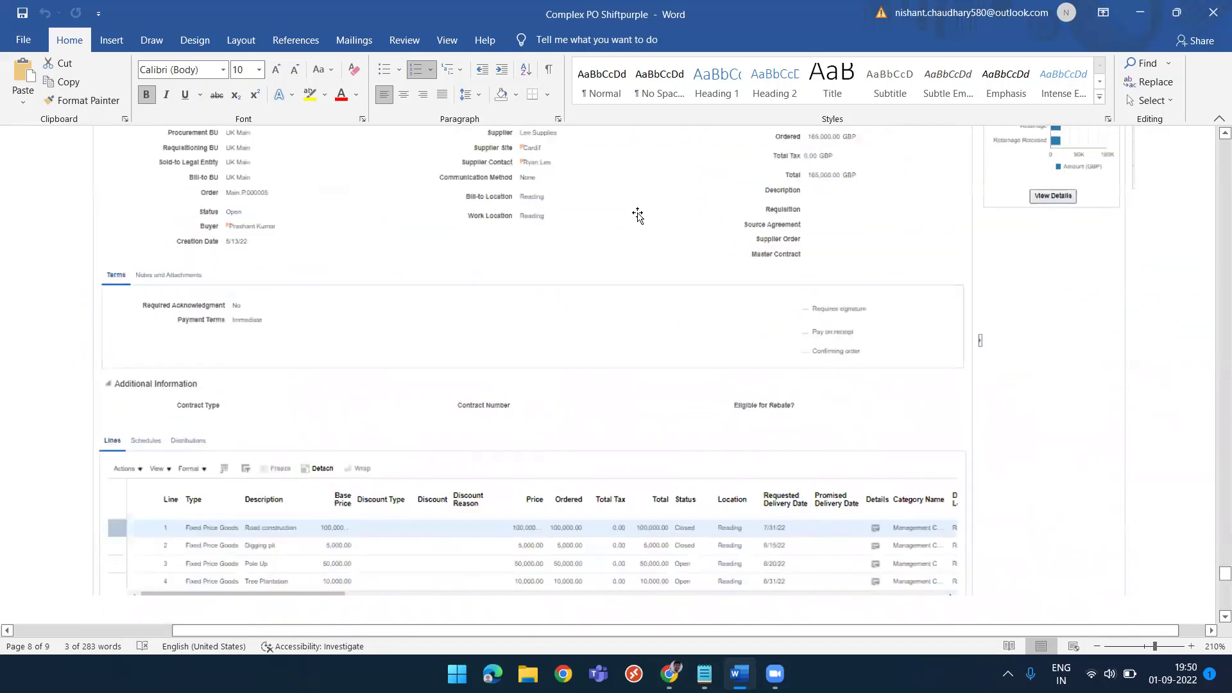
scroll(642, 244, up, 5)
scroll(738, 320, down, 2)
scroll(827, 355, down, 1)
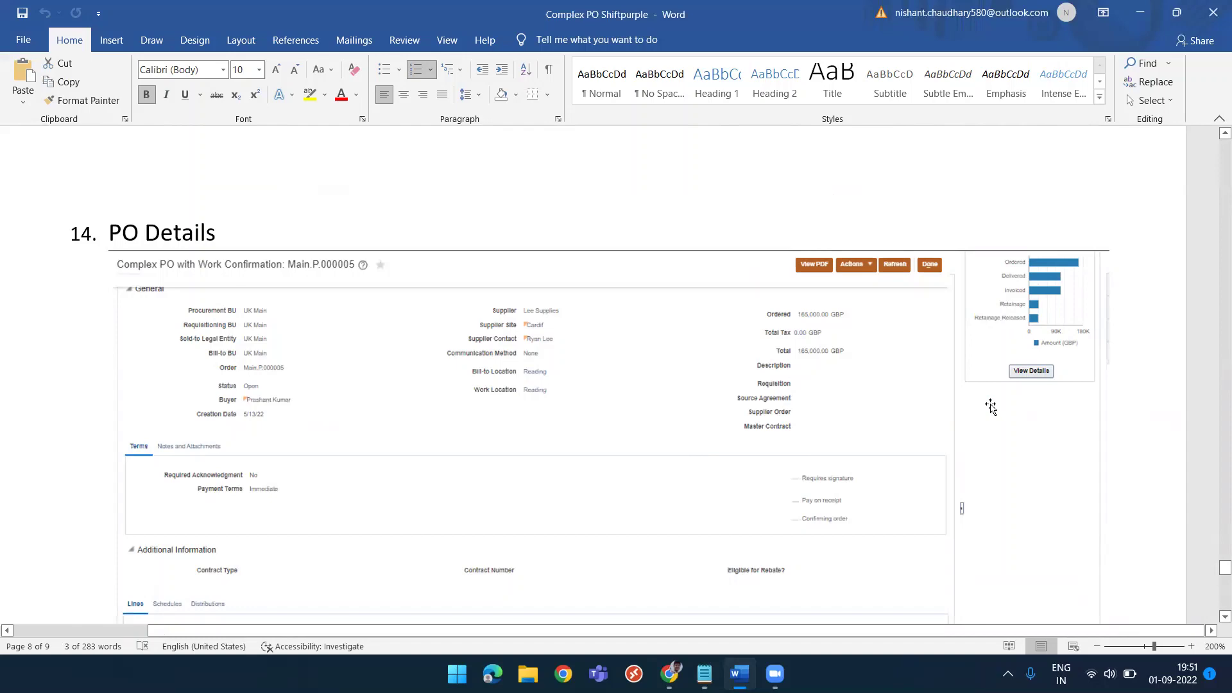
scroll(510, 501, down, 6)
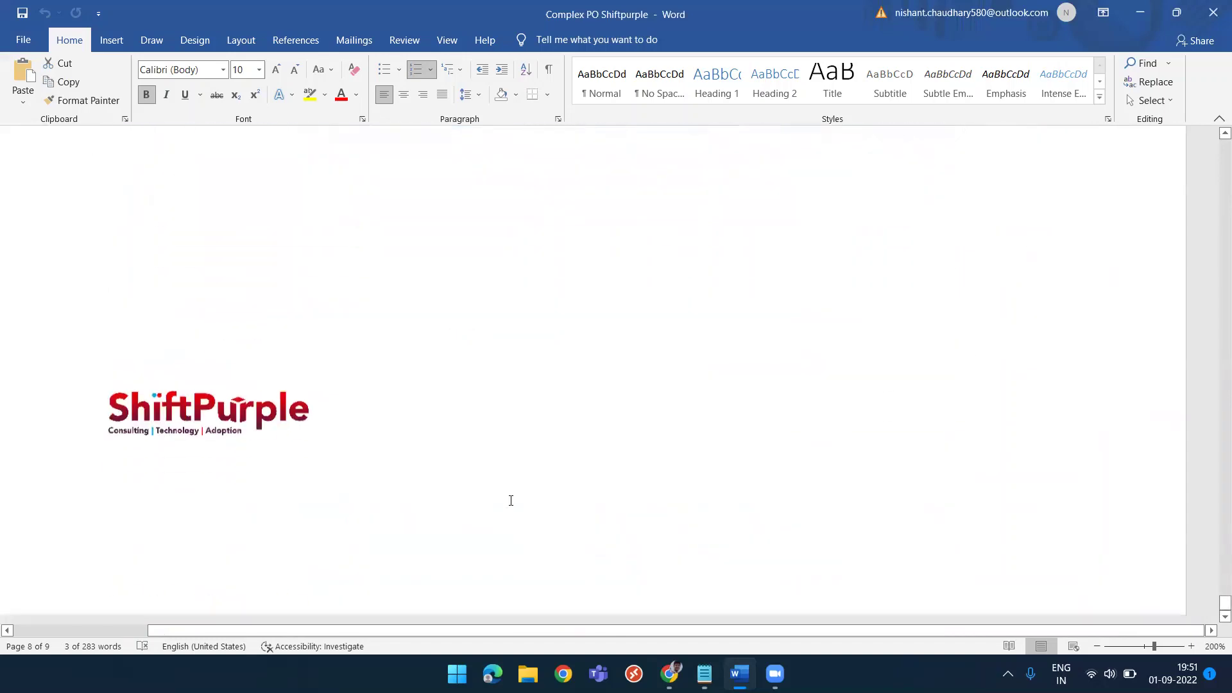
scroll(511, 500, down, 4)
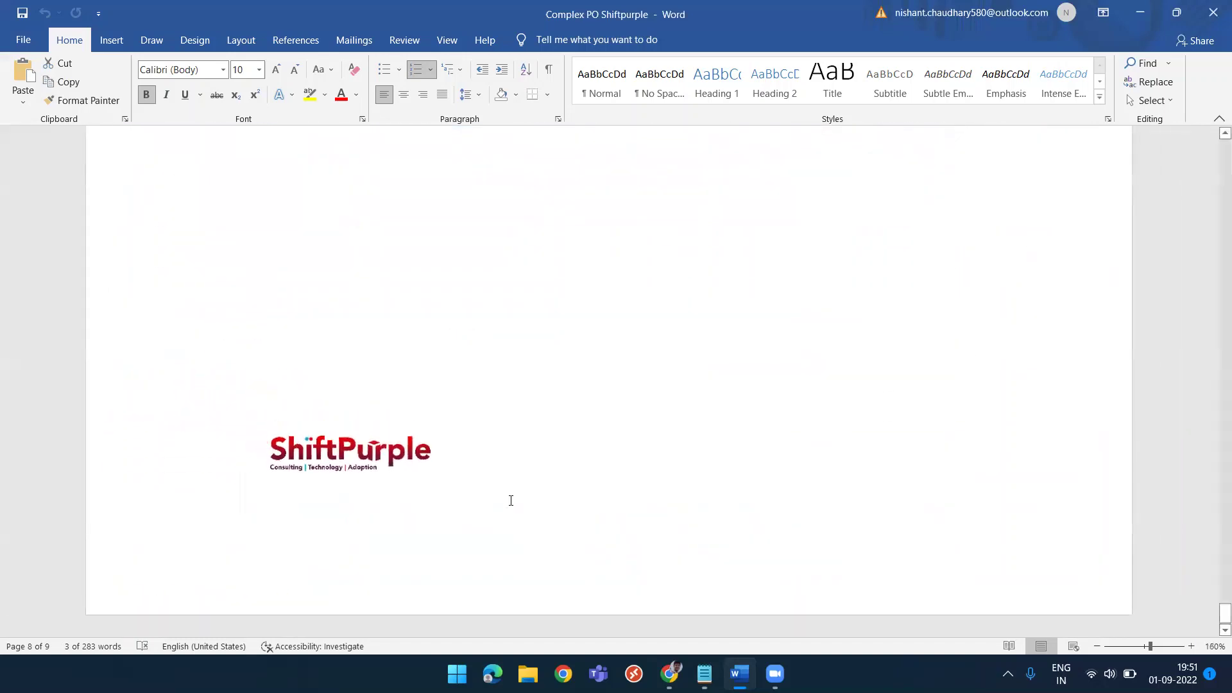
scroll(511, 501, up, 5)
scroll(511, 503, up, 4)
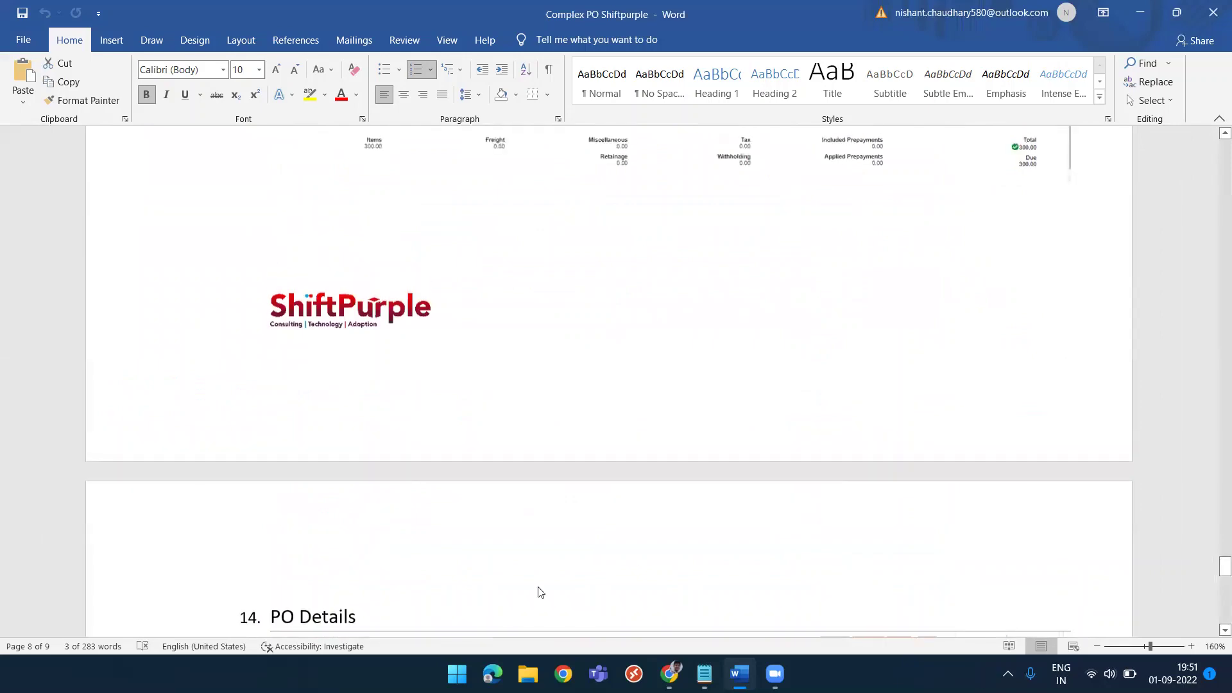
Switch to Oracle Fusion and open Create Order from the Purchase Orders work area.
key(alt+Tab)
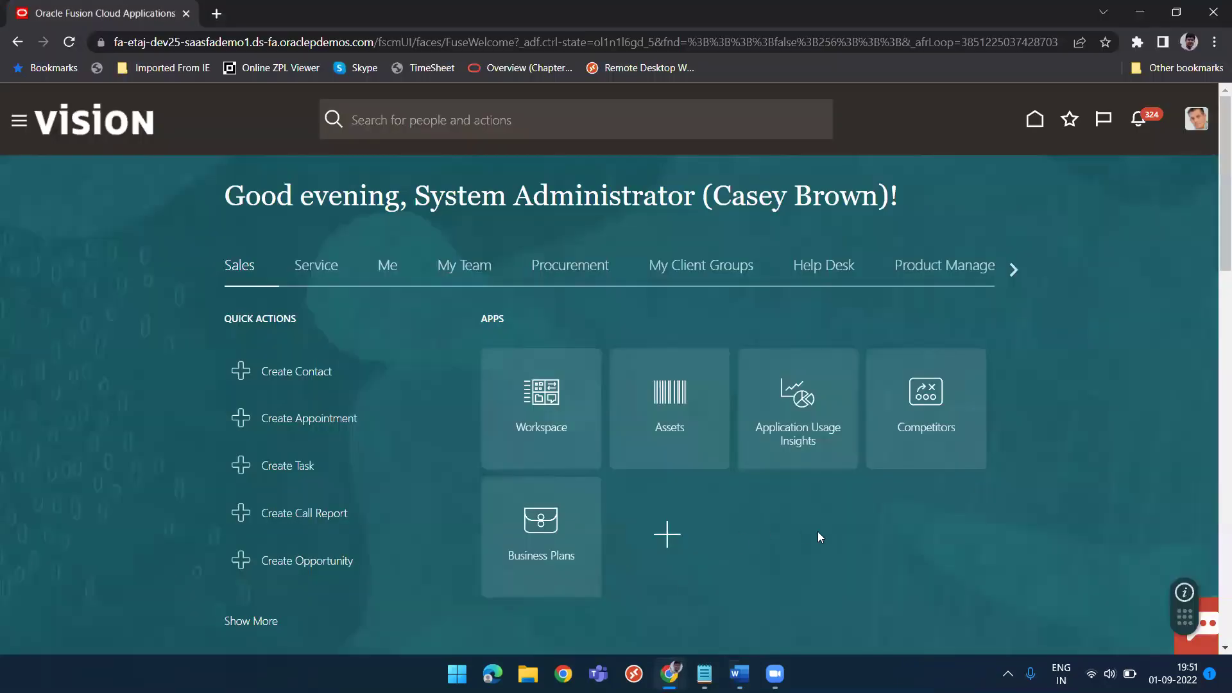
click(571, 276)
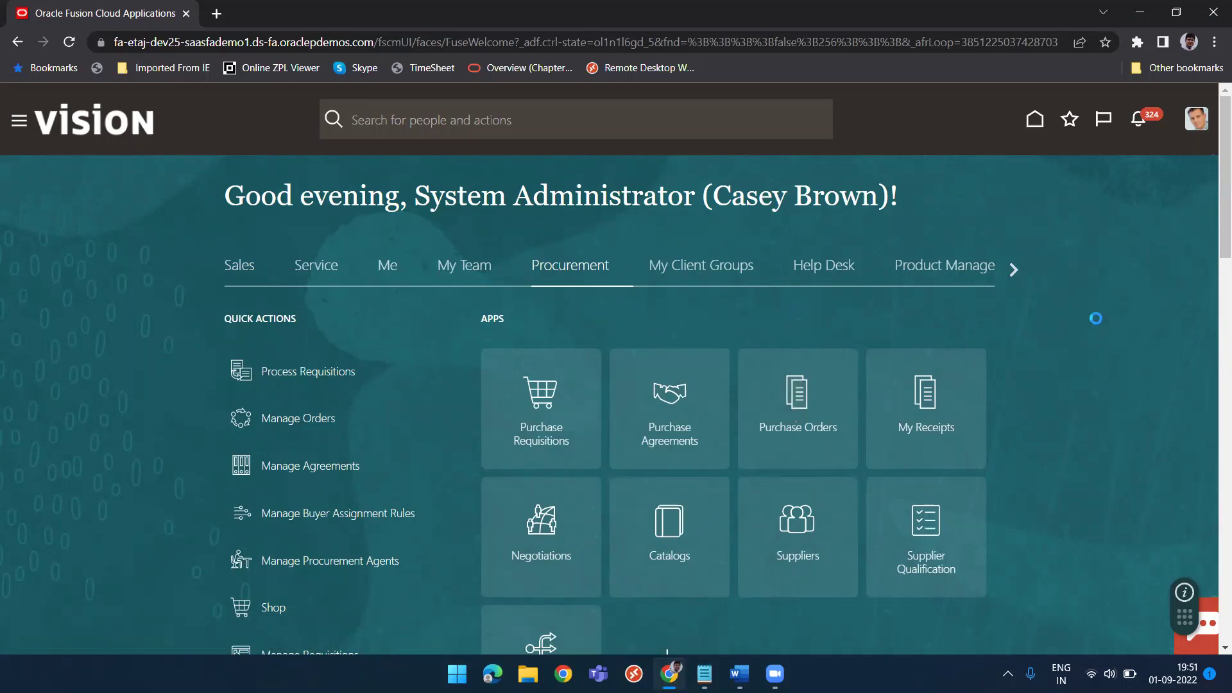
click(787, 419)
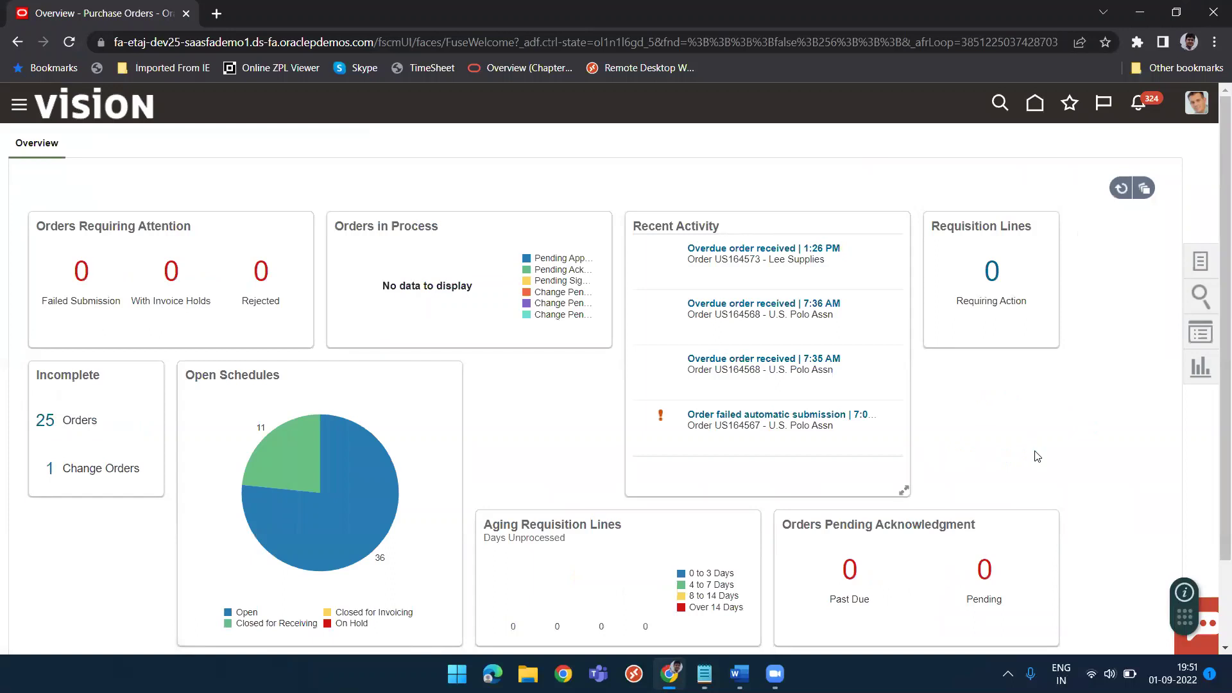
click(1201, 263)
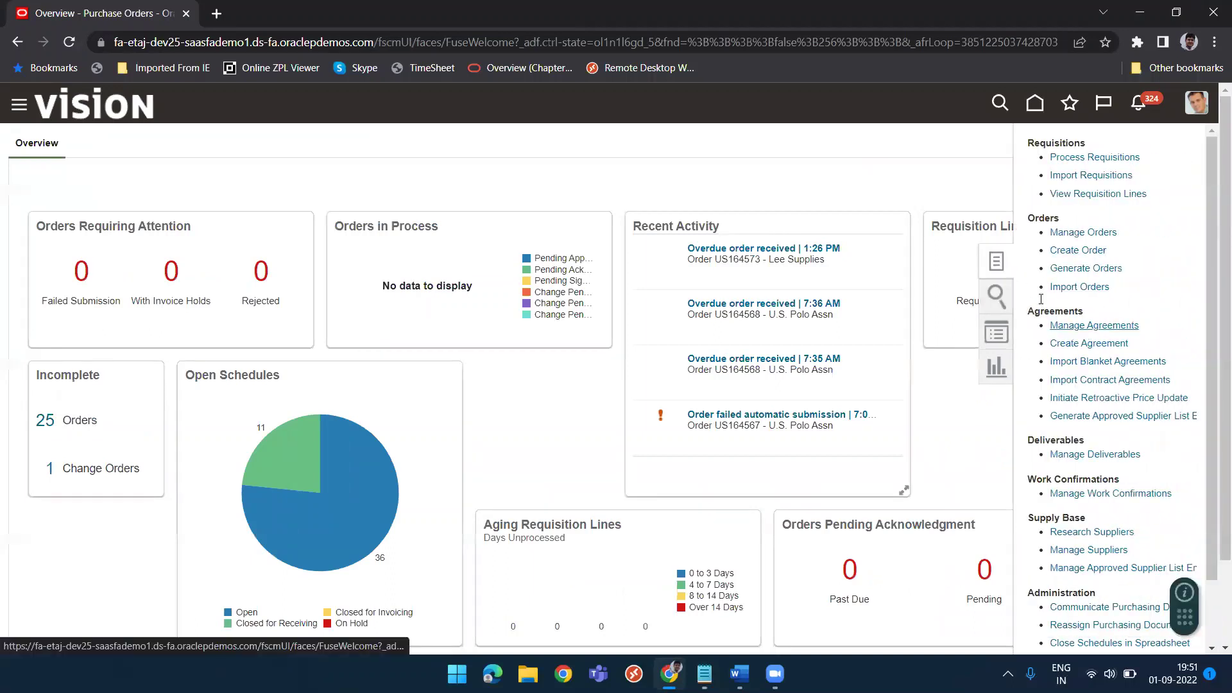
click(1070, 251)
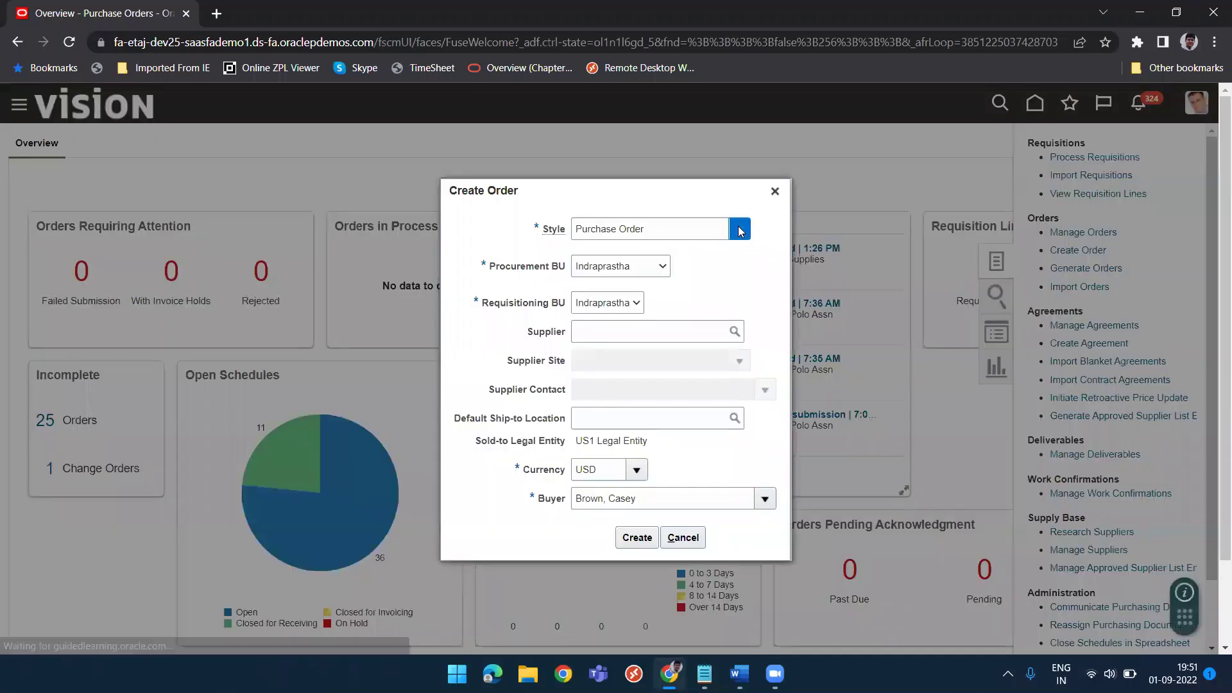
Choose style 'CP with WC test for demo', US1 Business Unit and supplier Lee Supplies.
click(740, 229)
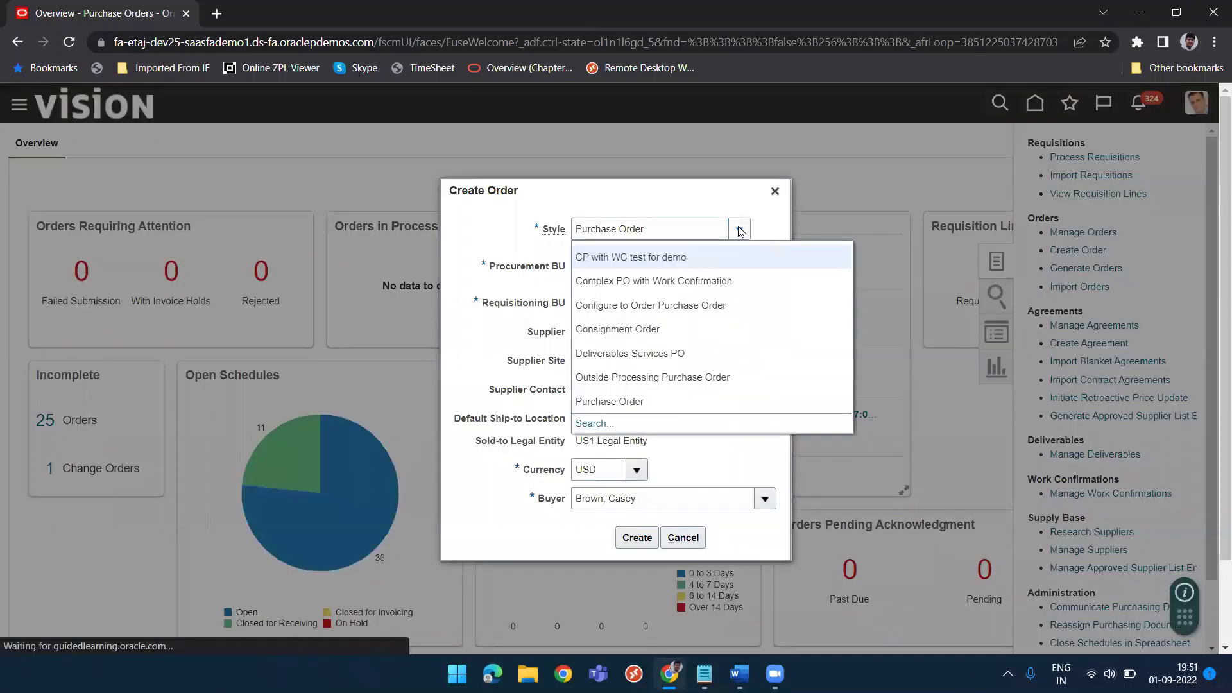
click(611, 256)
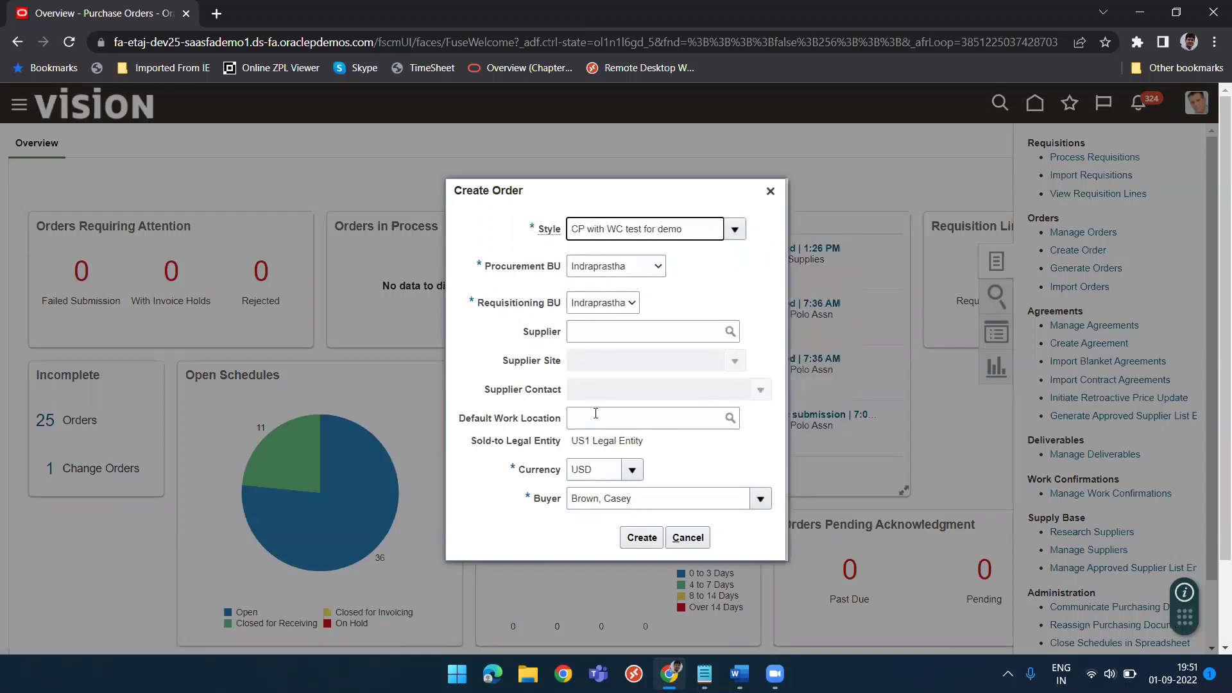
click(638, 332)
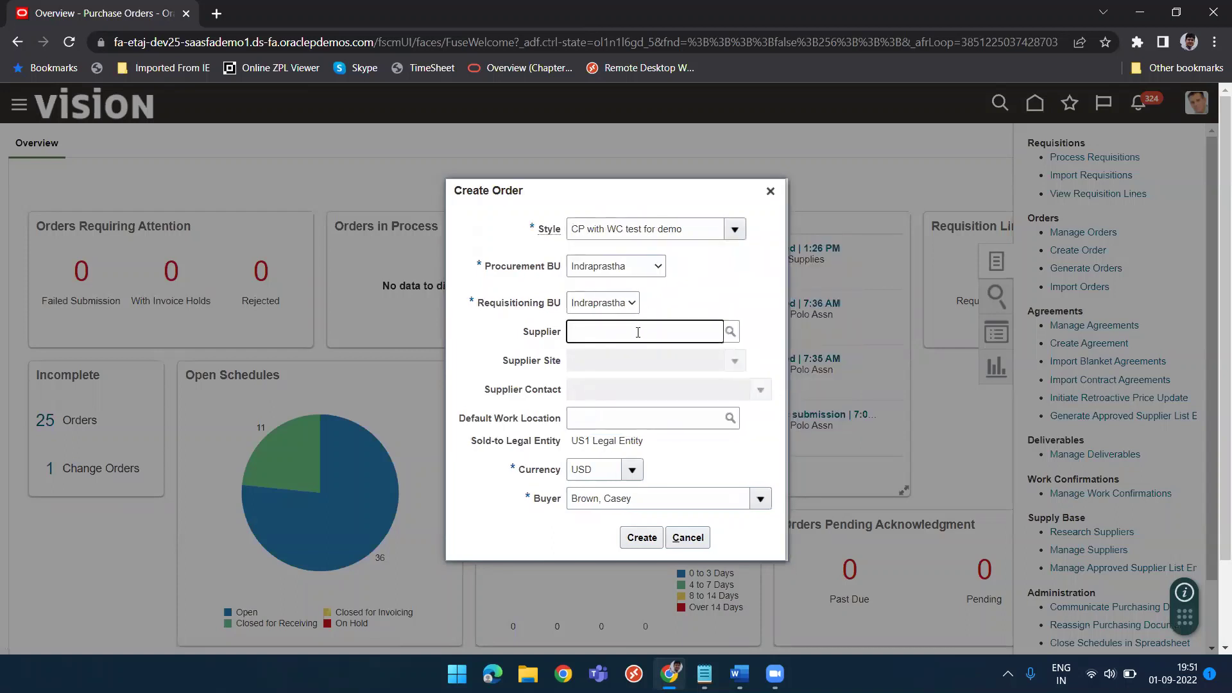
click(650, 266)
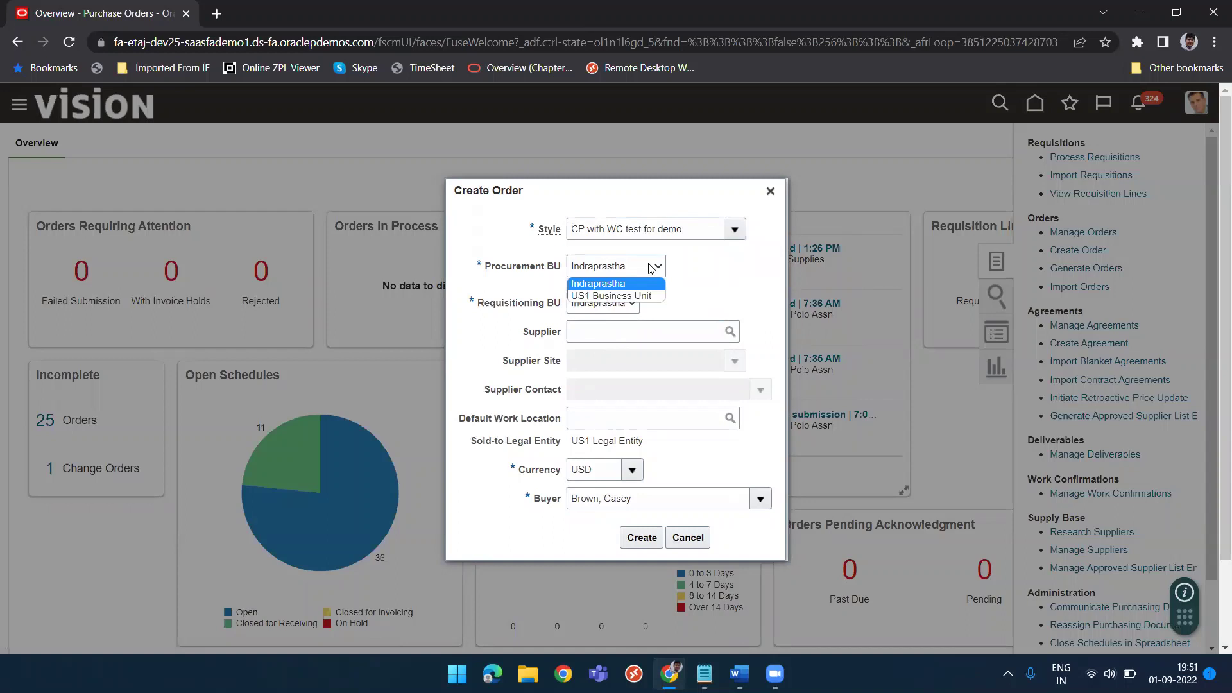
click(631, 296)
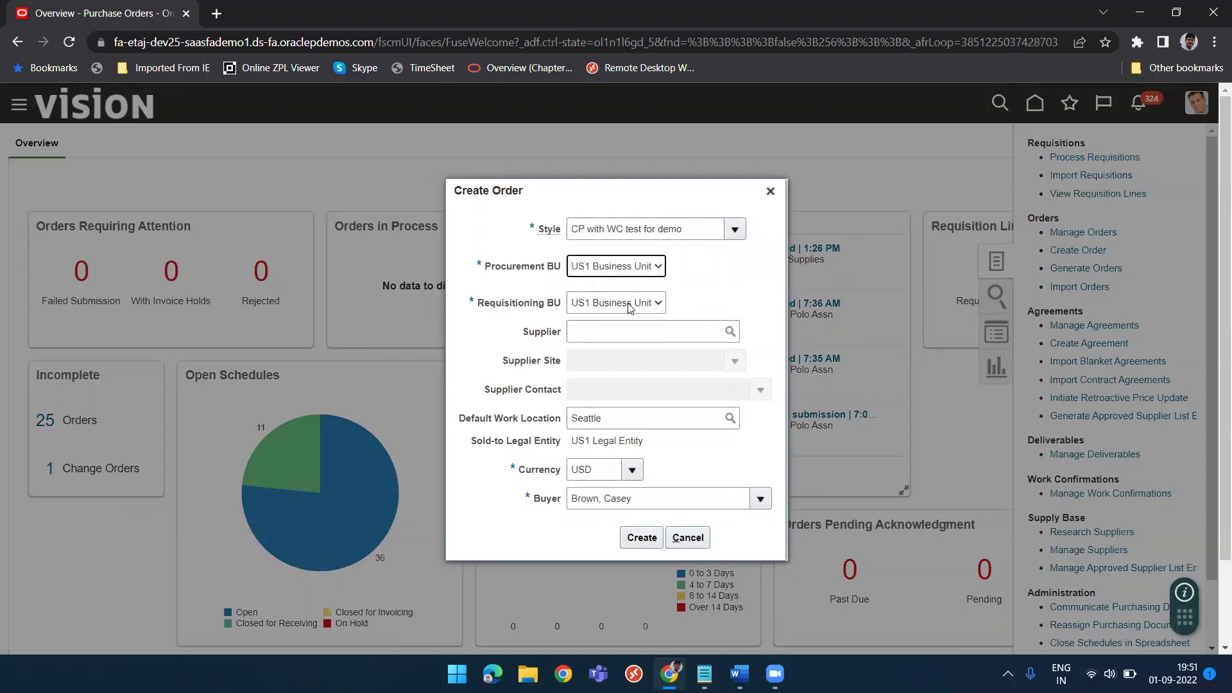
click(594, 334)
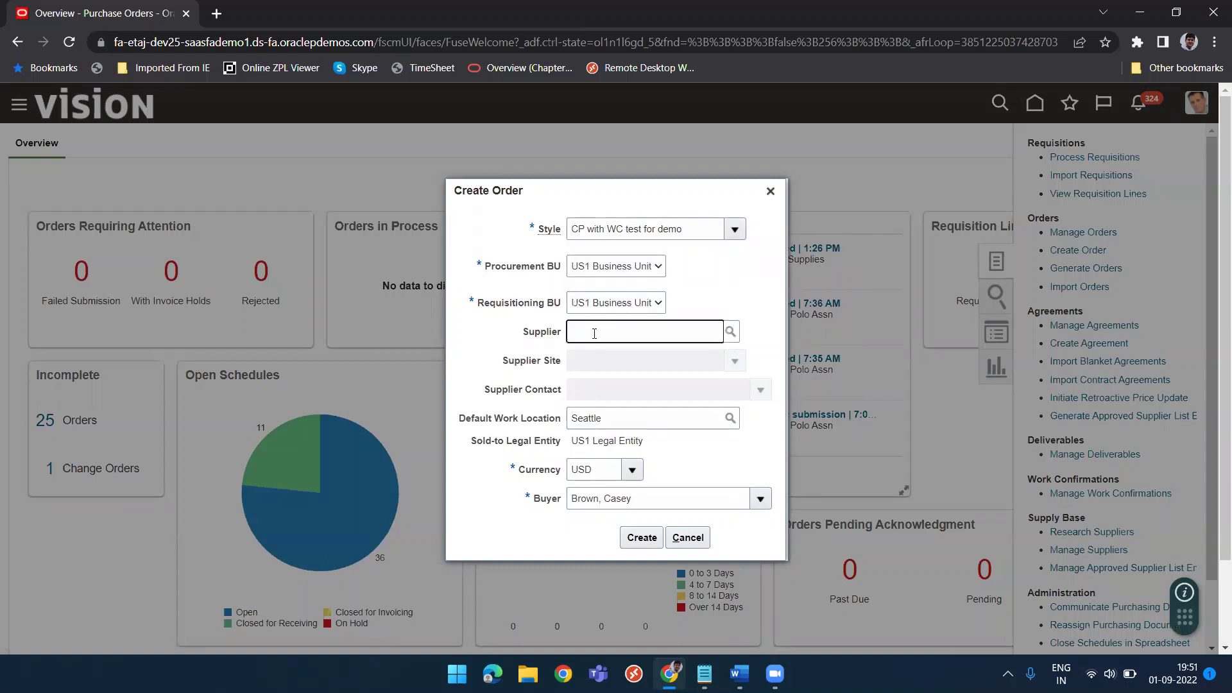
text(Le)
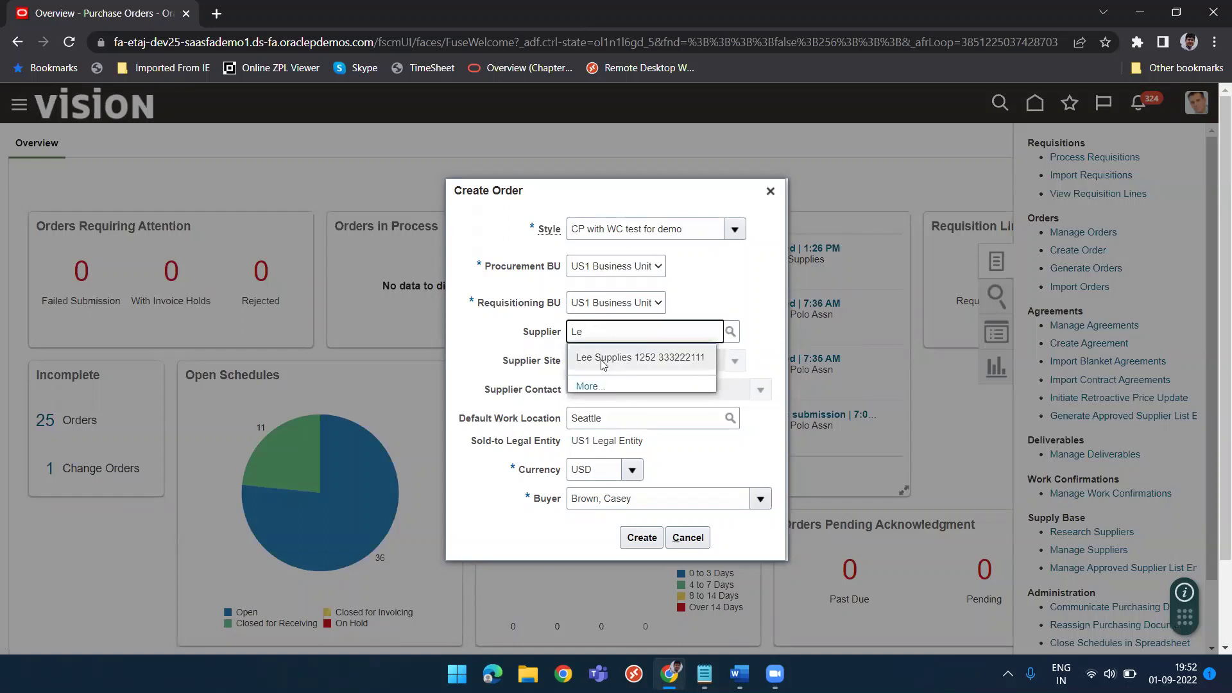
click(604, 363)
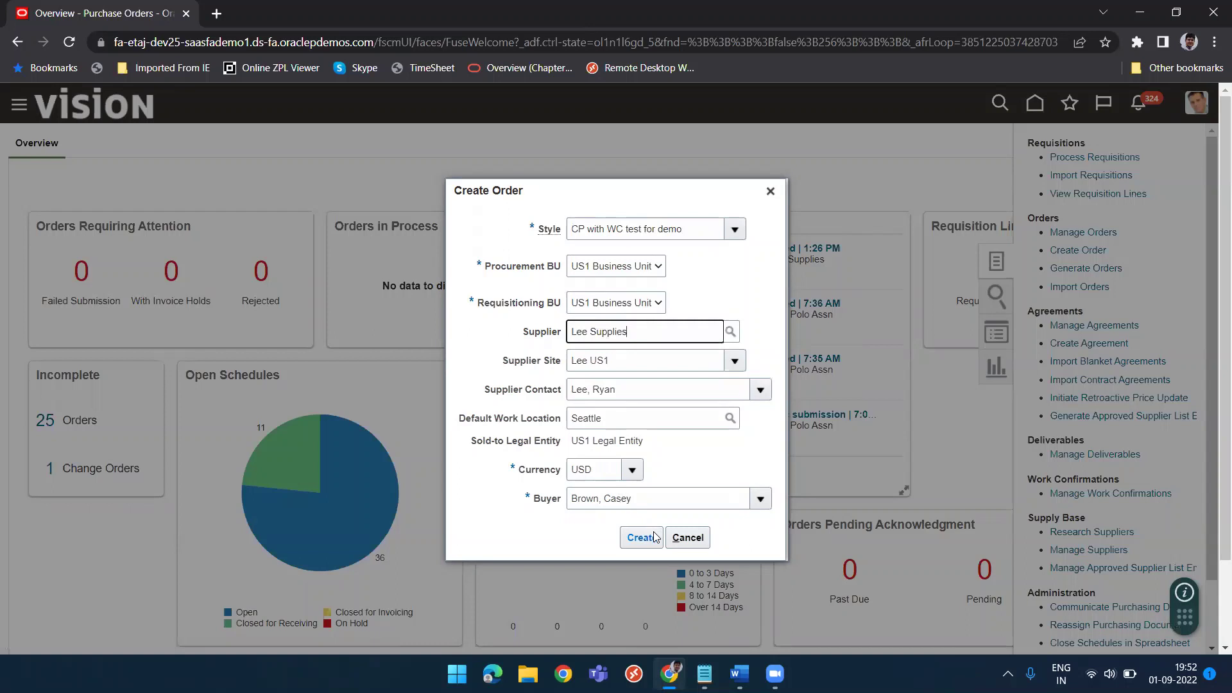
Create order US164575 and enter the description 'Complex Po with WC Example'.
click(636, 545)
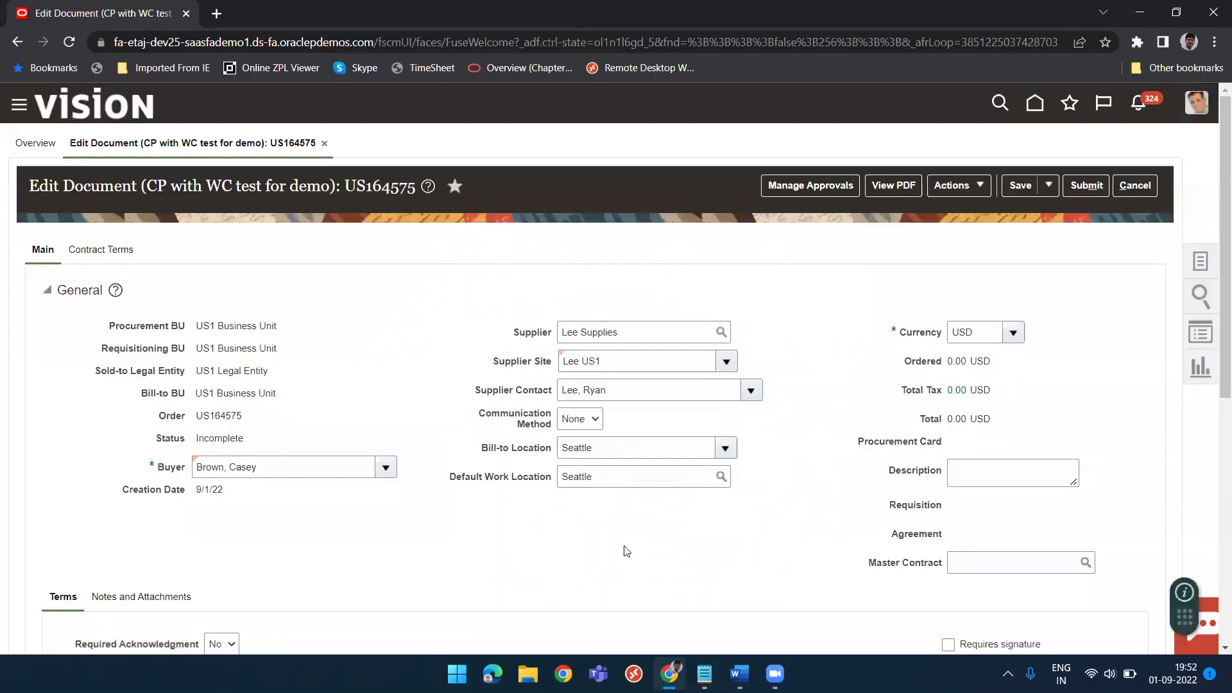
scroll(626, 550, down, 2)
scroll(627, 551, up, 2)
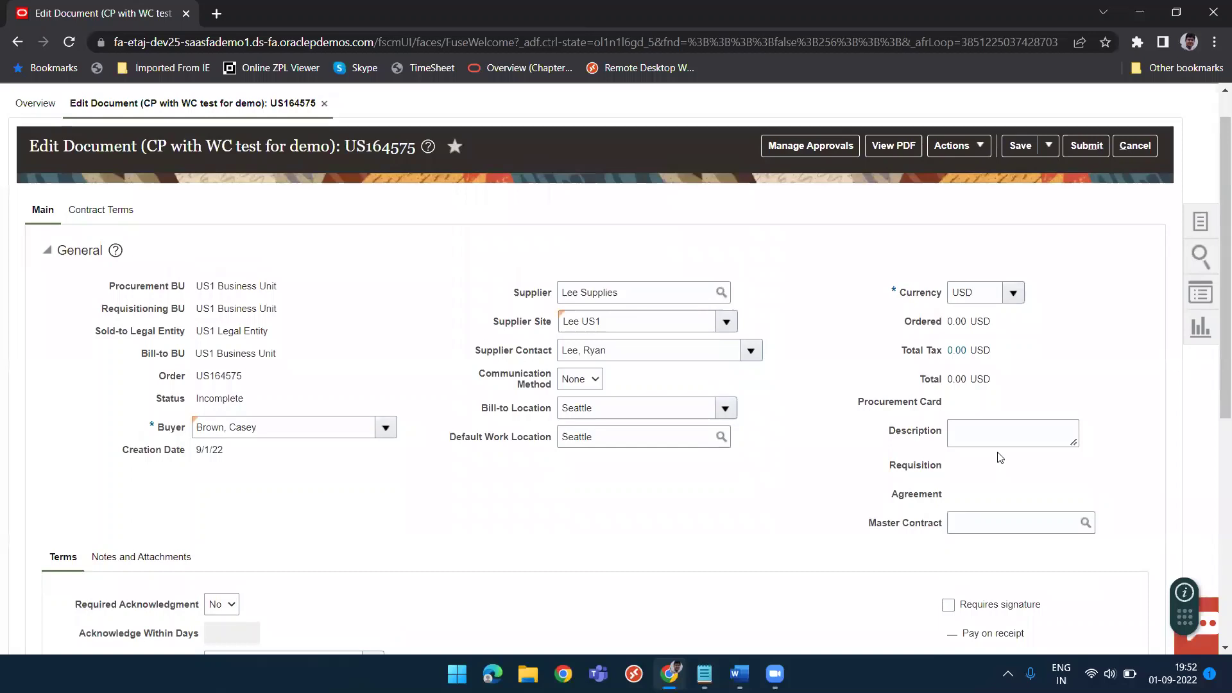
click(989, 435)
text(W)
key(BackSpace)
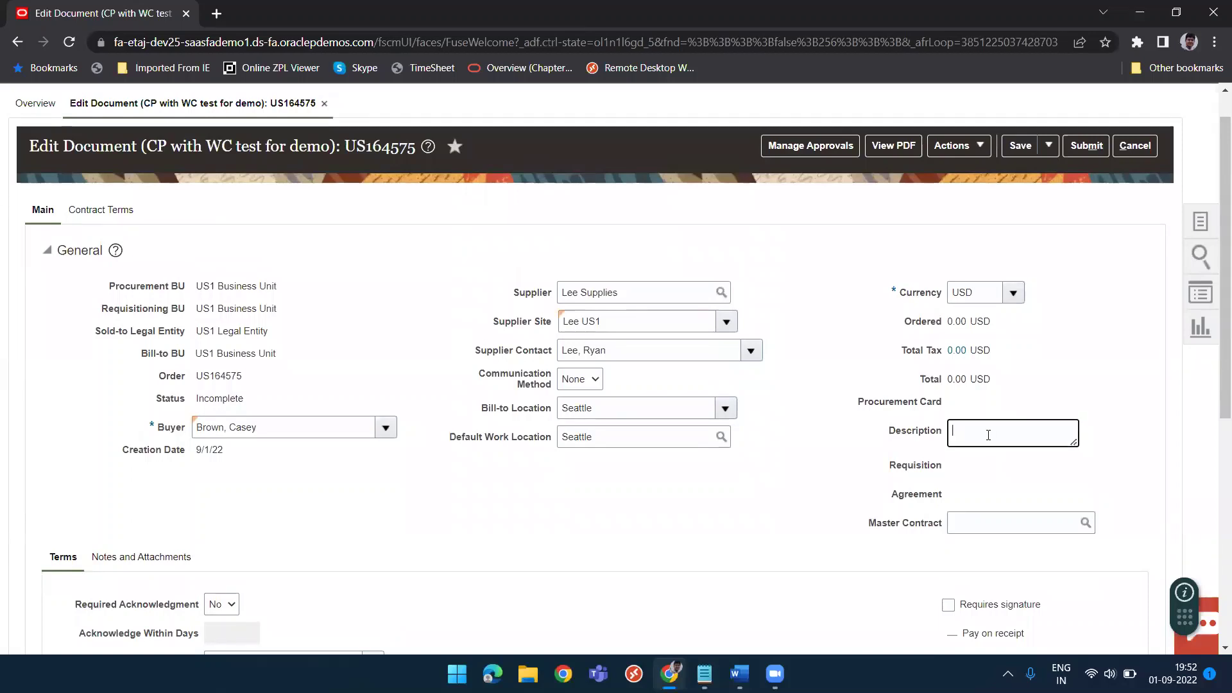
text(Complex Po with WC Example)
Add a Fixed Price Goods line described 'Pavement maintenance'.
scroll(988, 435, down, 1)
scroll(988, 435, down, 6)
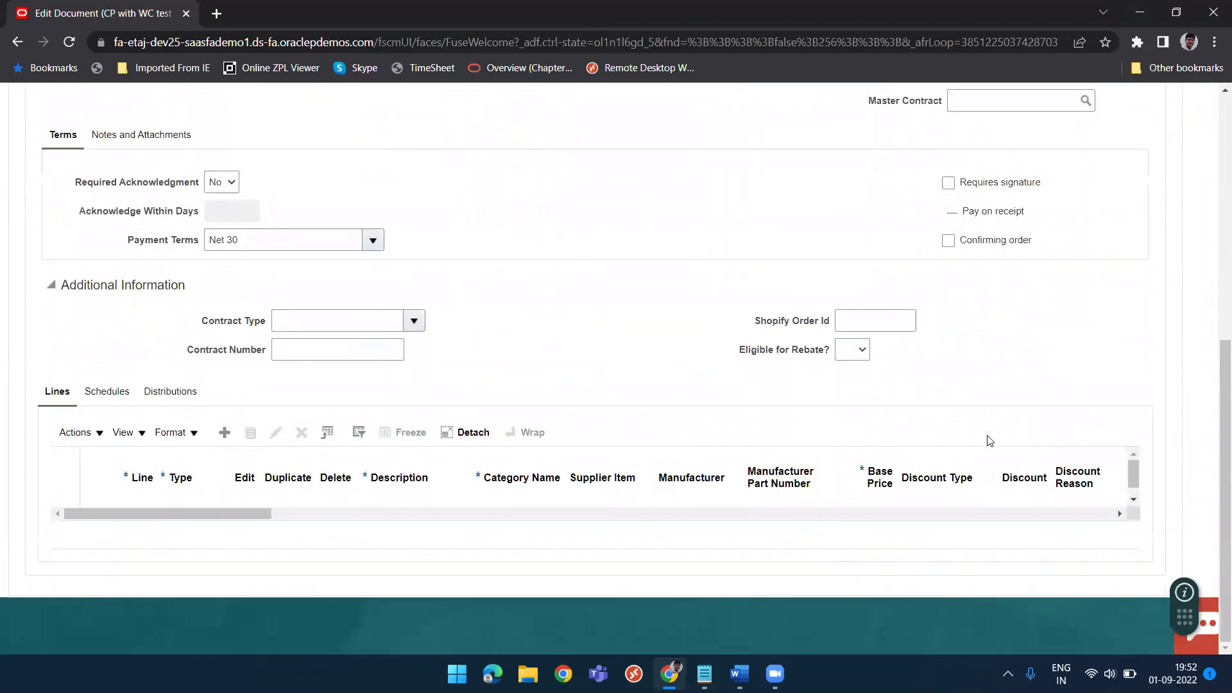
click(224, 433)
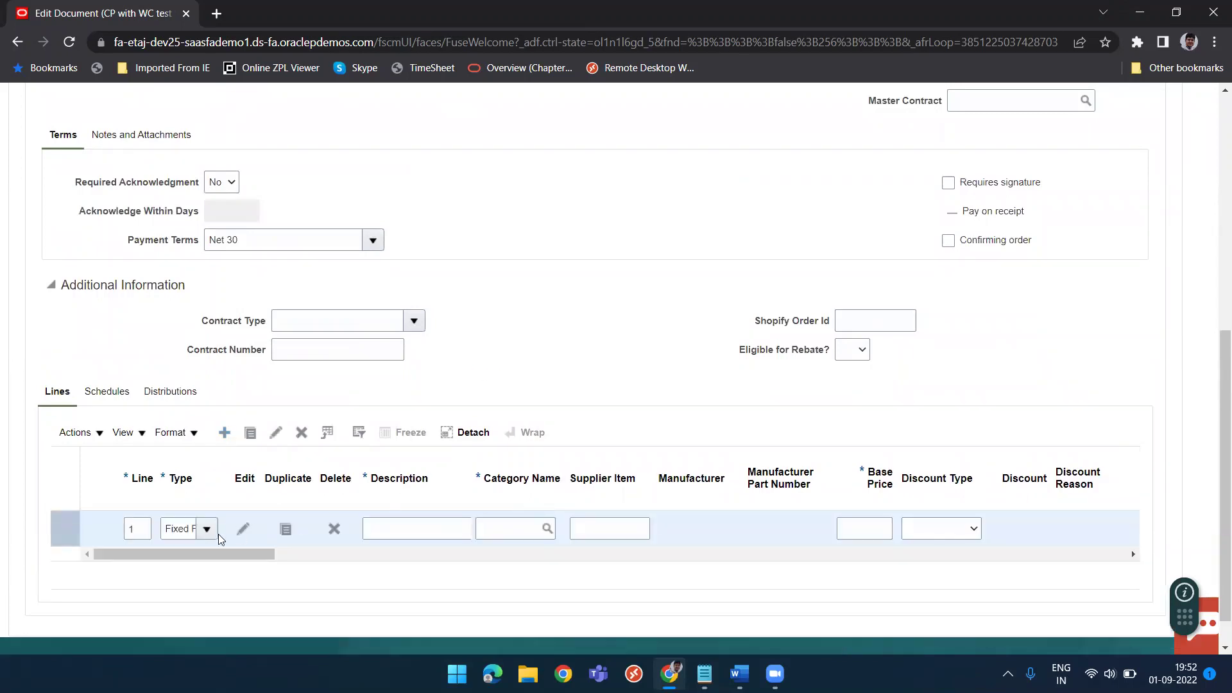
click(207, 529)
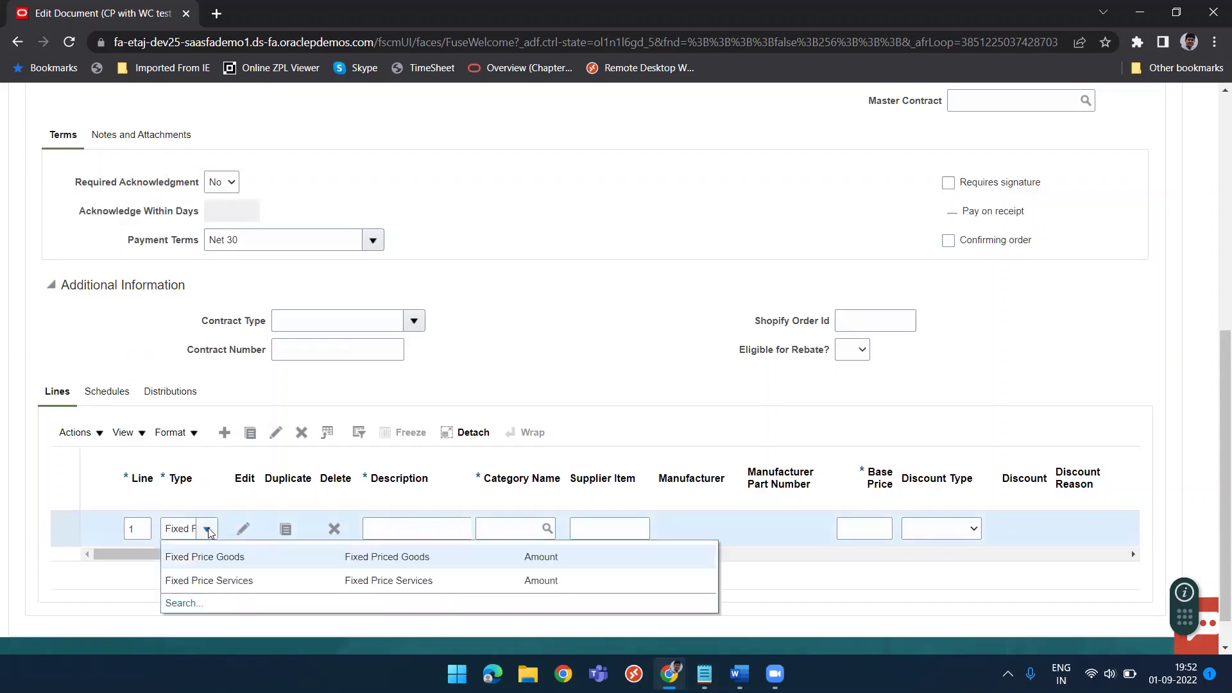
click(428, 525)
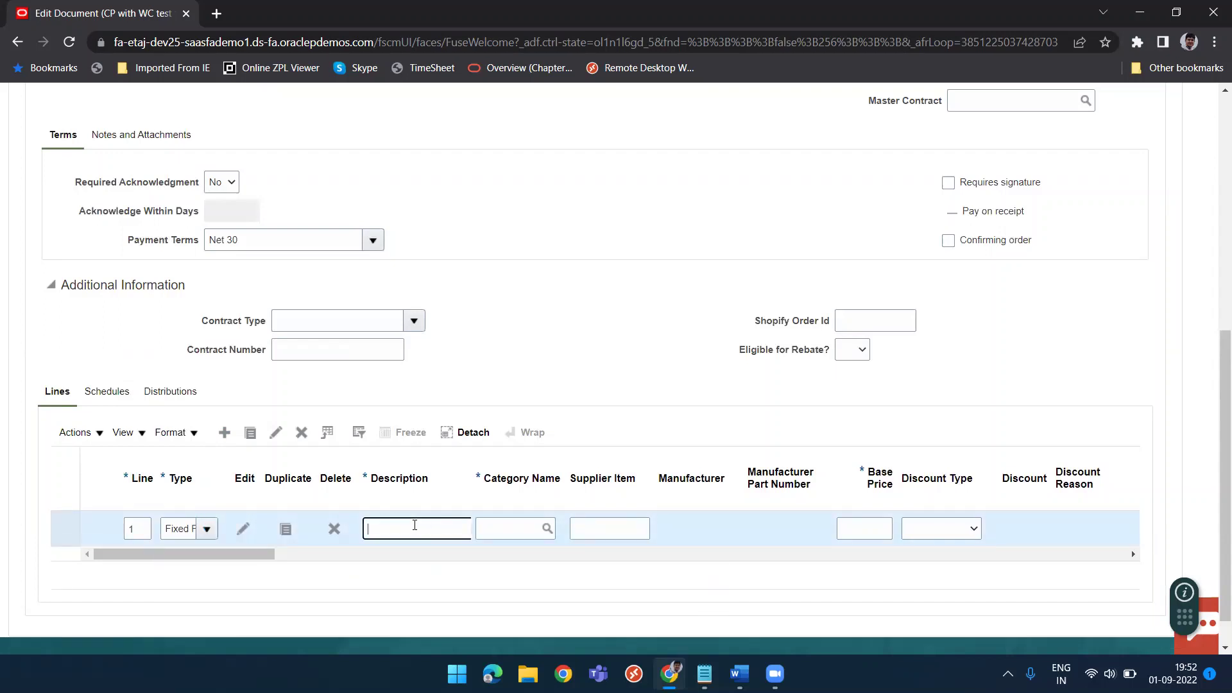
click(182, 528)
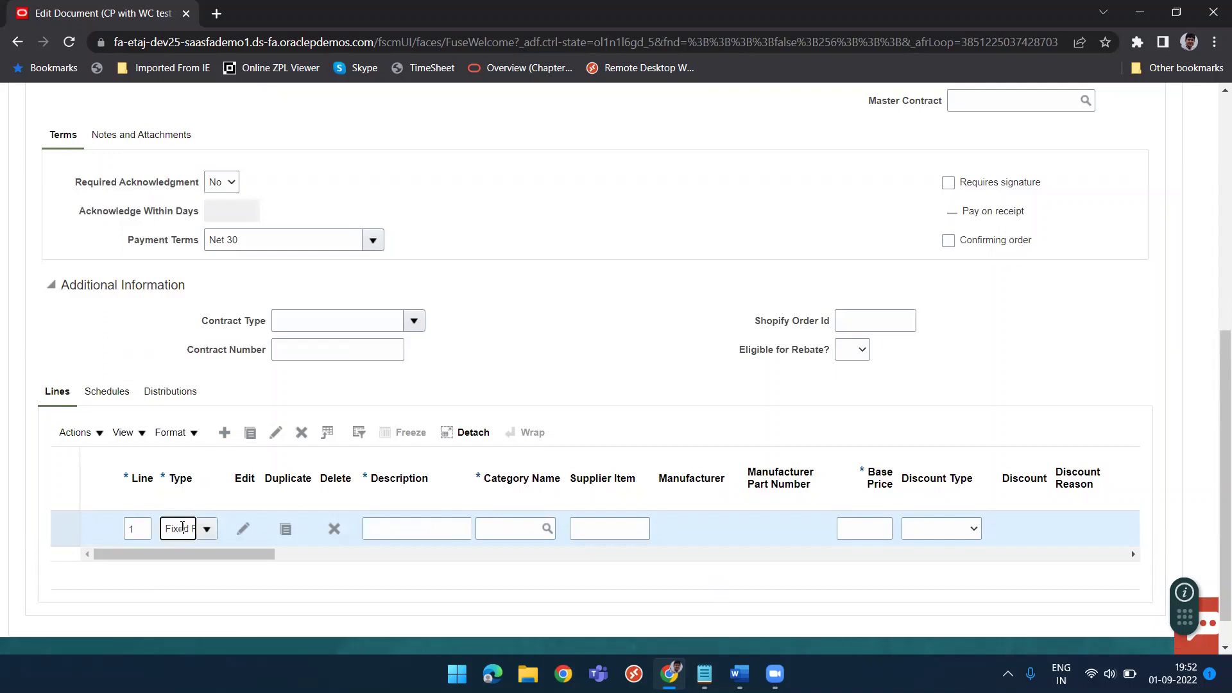
click(419, 529)
text(Test )
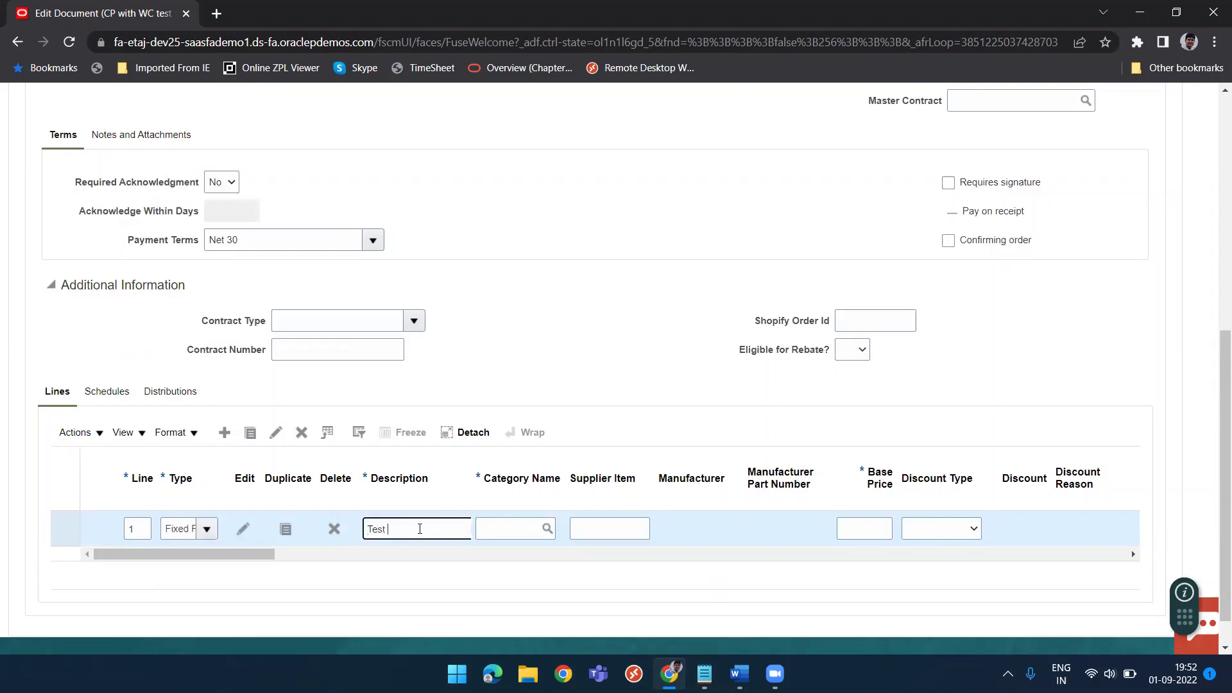
text(line)
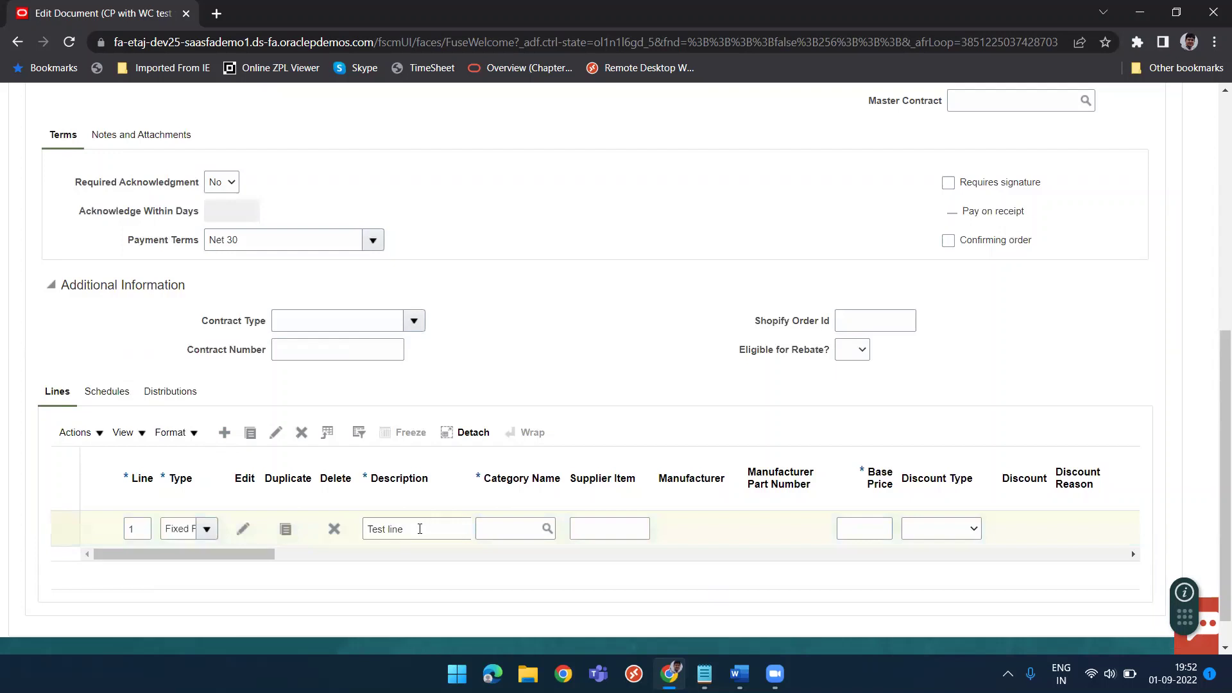
double_click(419, 529)
triple_click(420, 529)
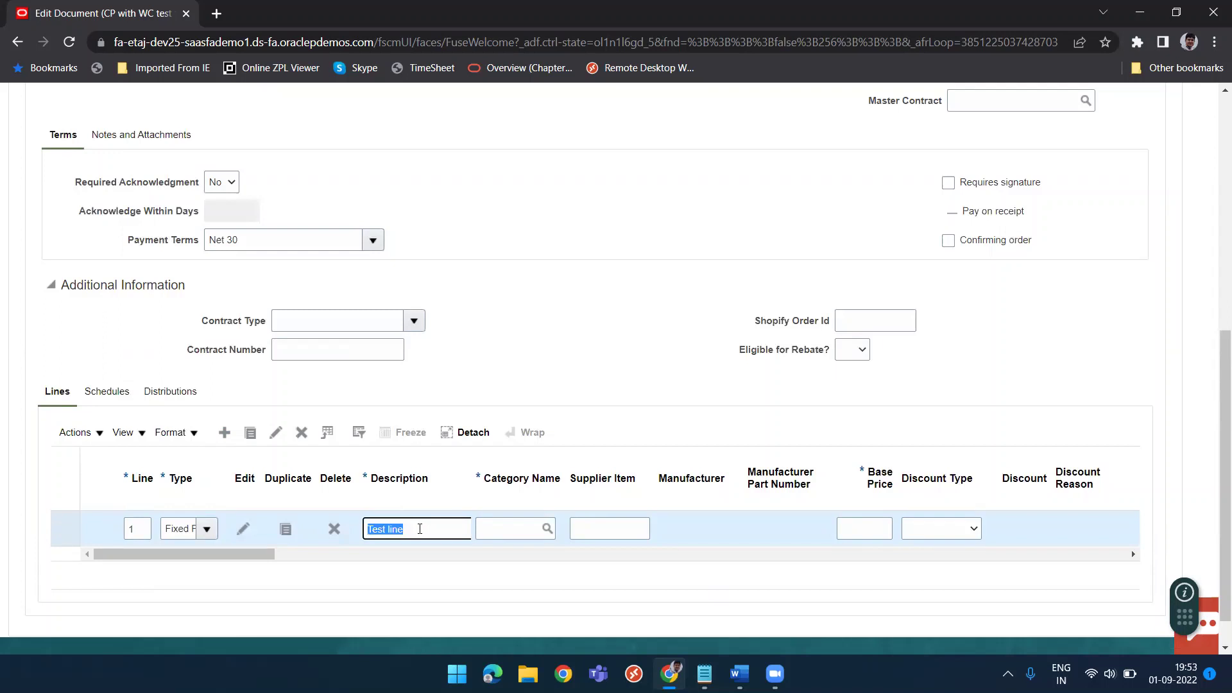
text(Pavement maintenance)
key(Tab)
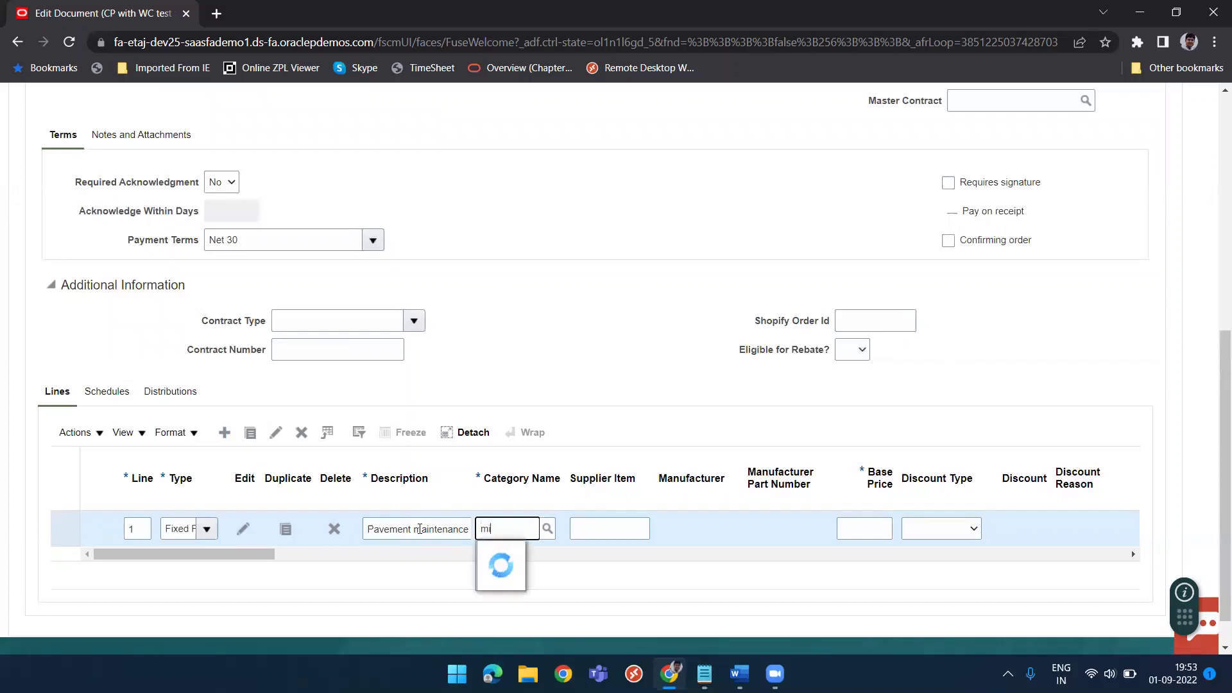
Give the line category Miscellaneous, base price 200.00 and requested delivery date 9/6/22.
click(513, 555)
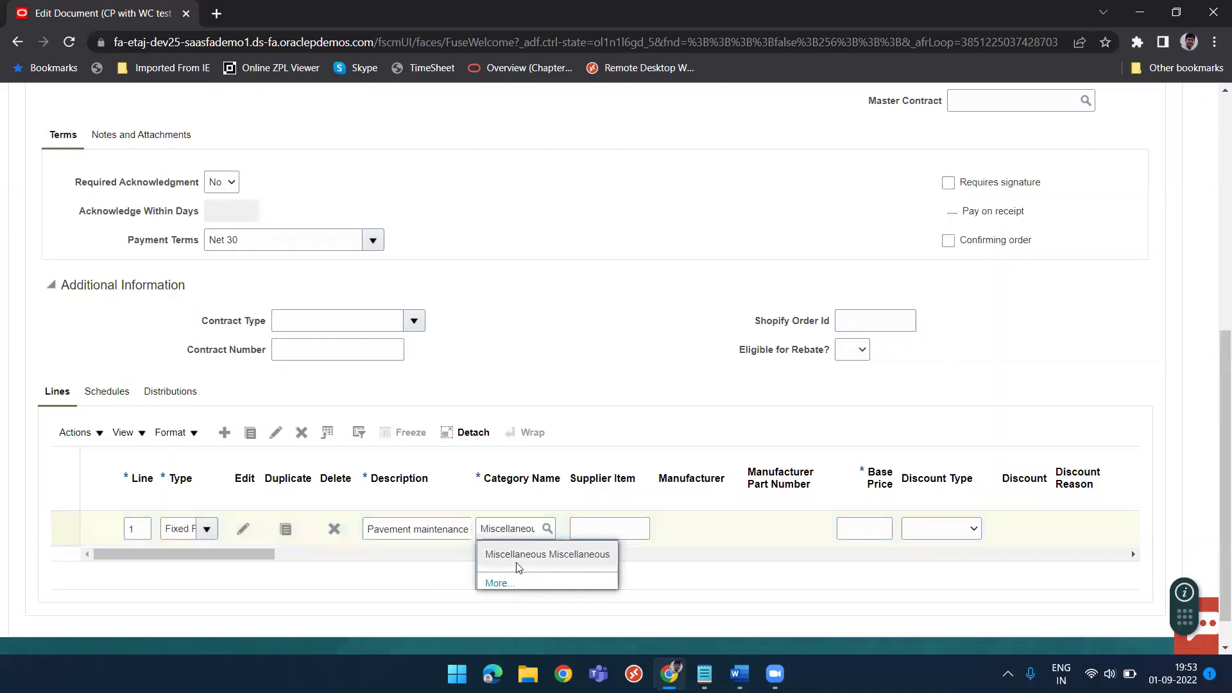
click(866, 529)
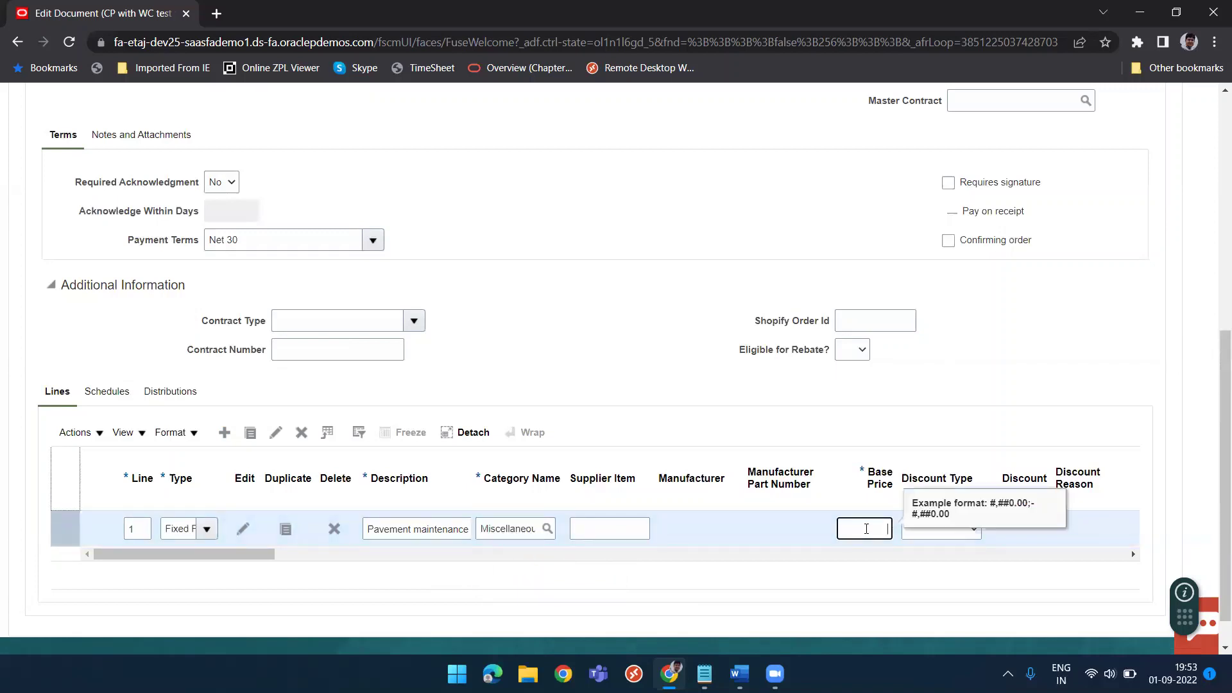
text(200)
key(Tab)
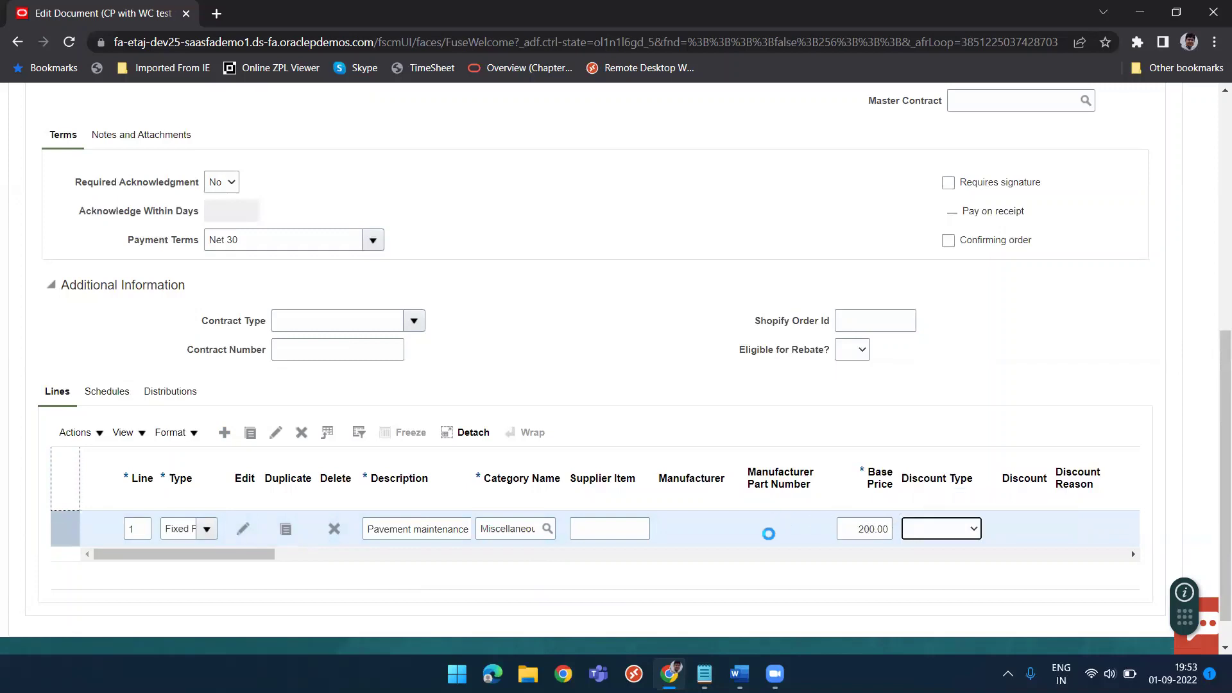
drag(148, 554, 413, 551)
click(315, 528)
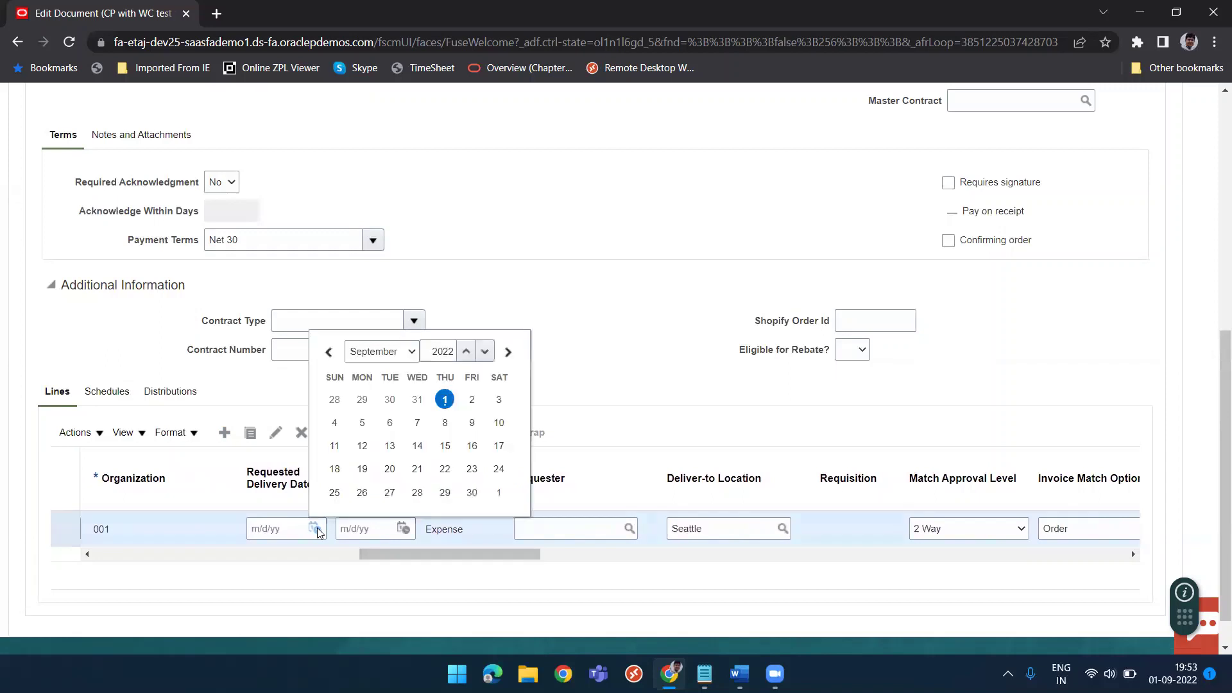
click(389, 423)
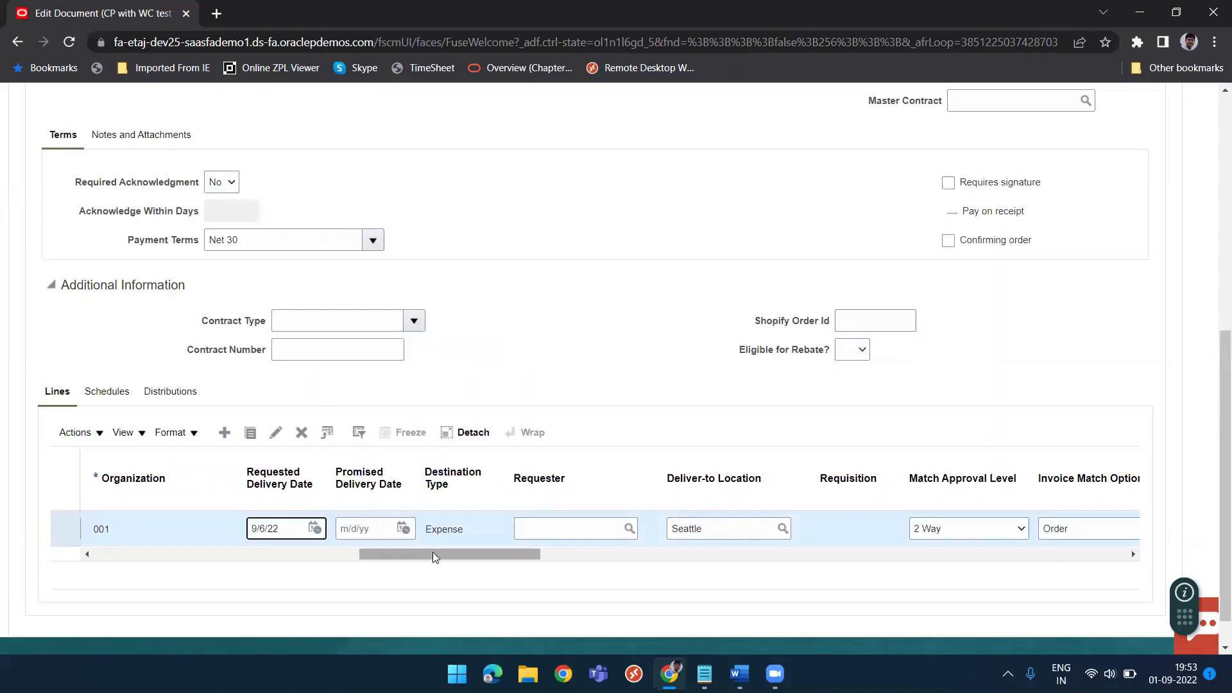
drag(468, 555, 500, 556)
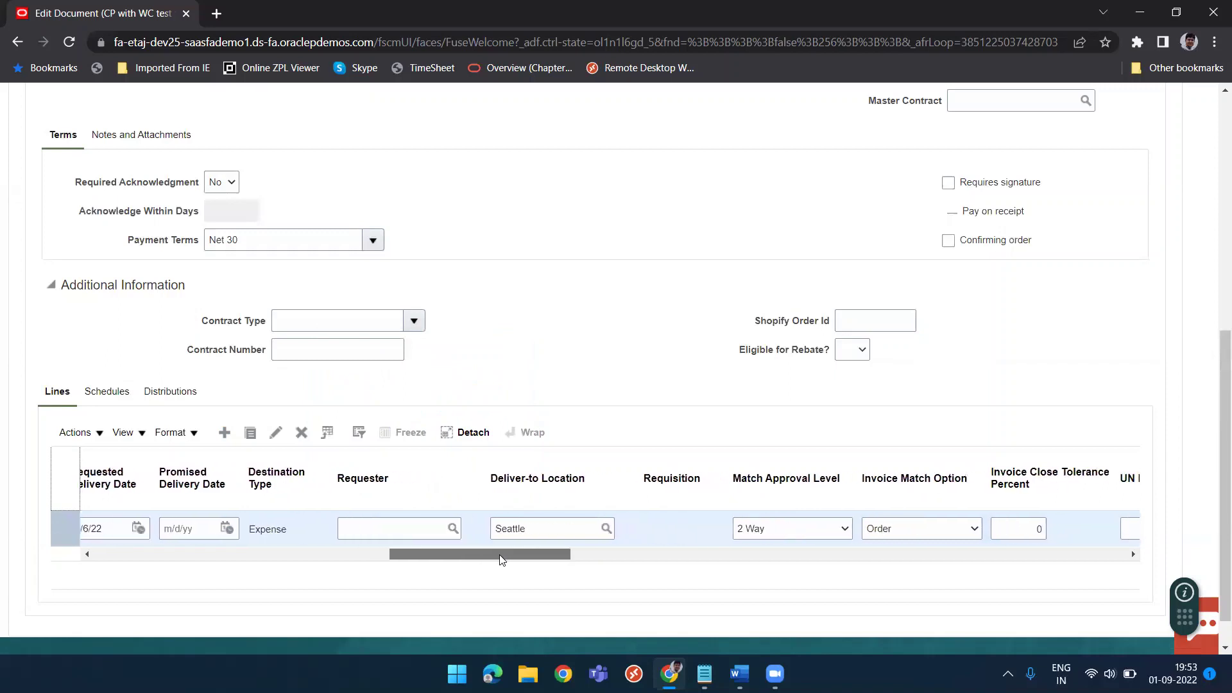
Assign the suggested requester to the order line.
click(425, 527)
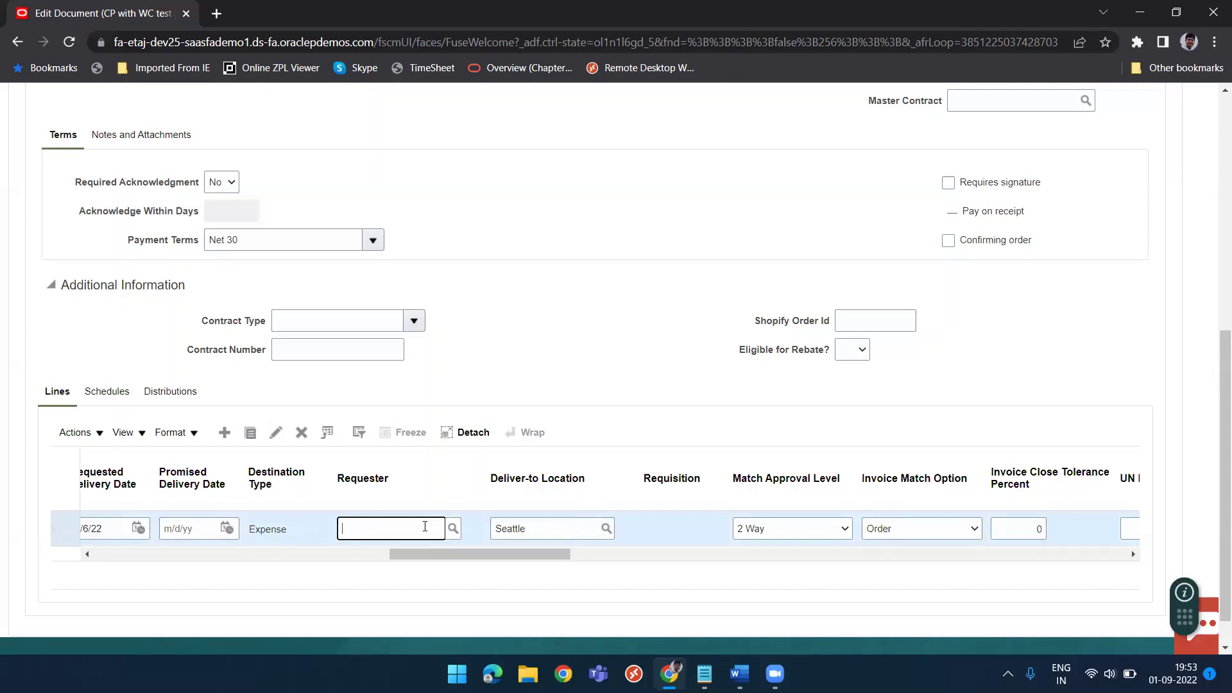
text(Brown, c)
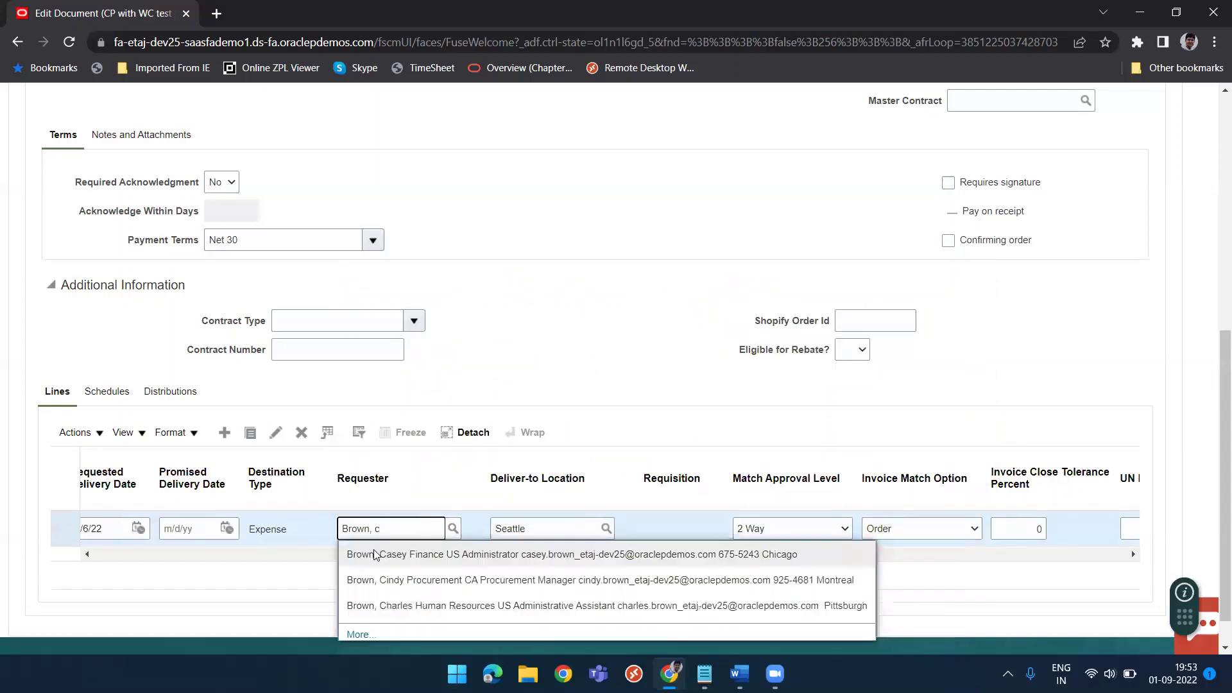
click(417, 557)
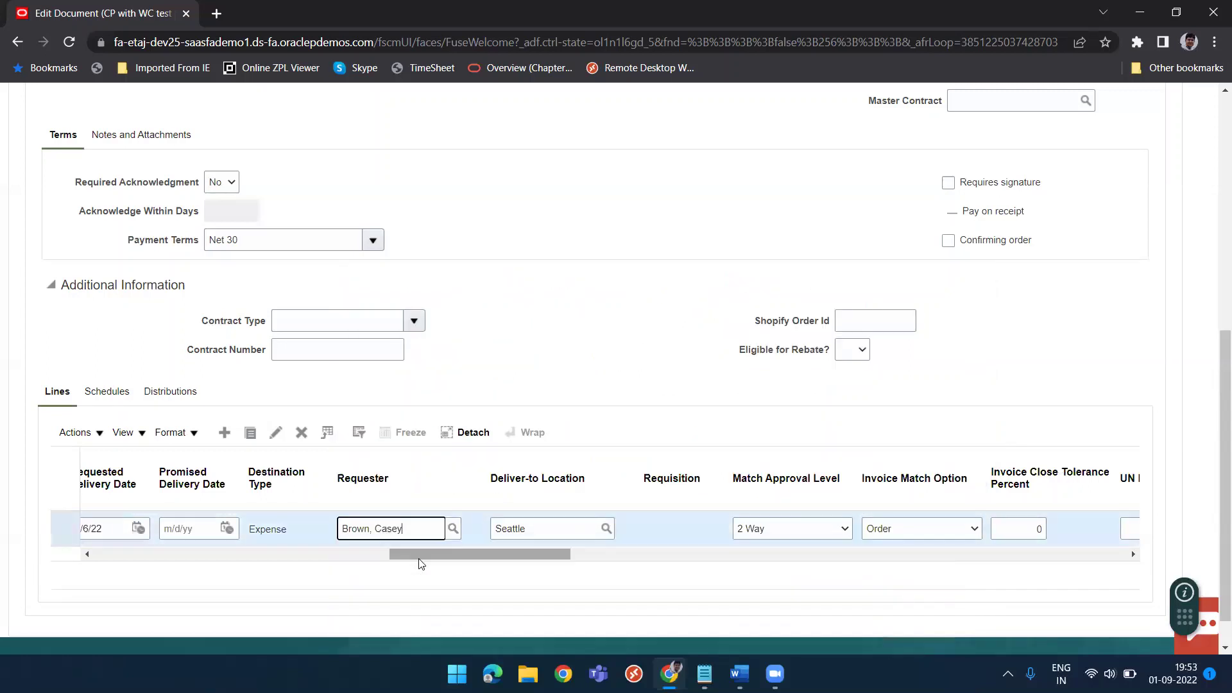
Set the line's match approval level to 3 Way and invoice match option to Receipt.
click(780, 536)
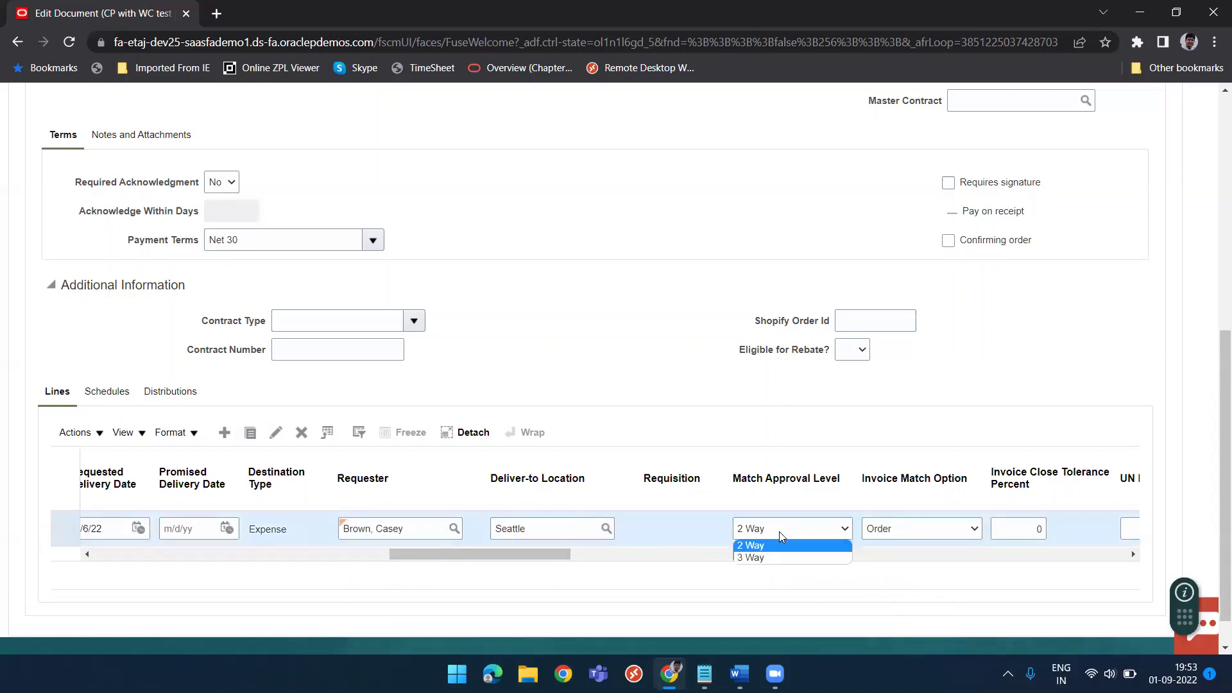
click(759, 559)
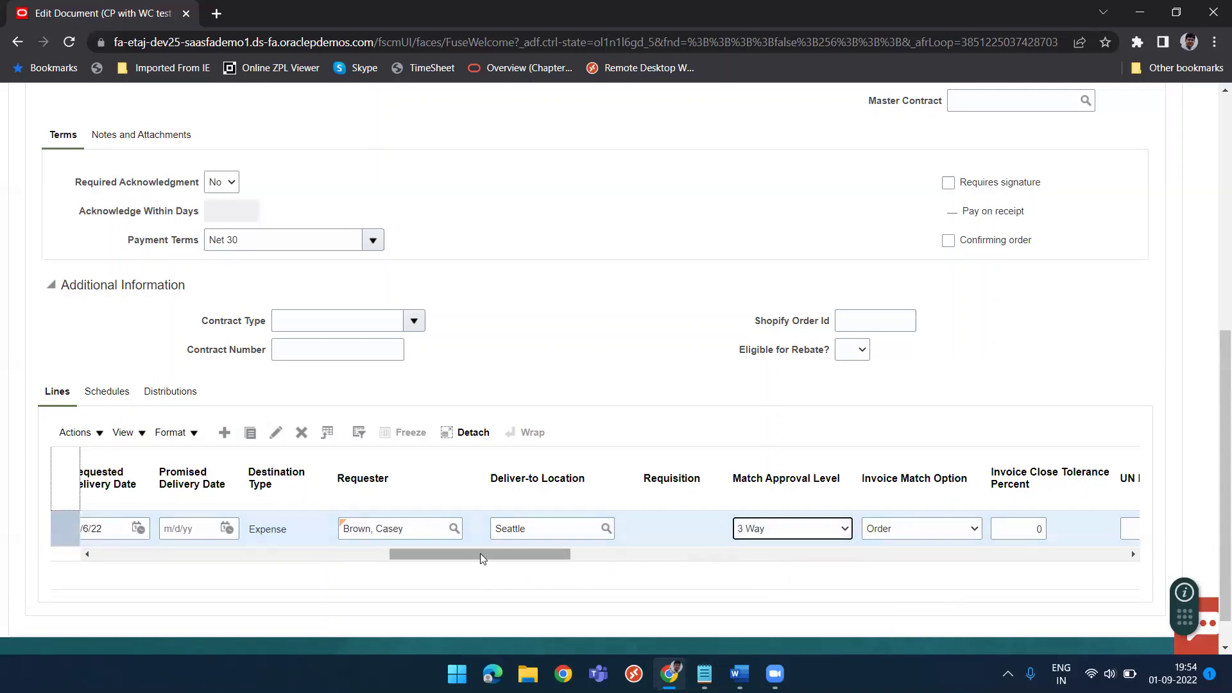
drag(480, 553, 587, 554)
click(344, 530)
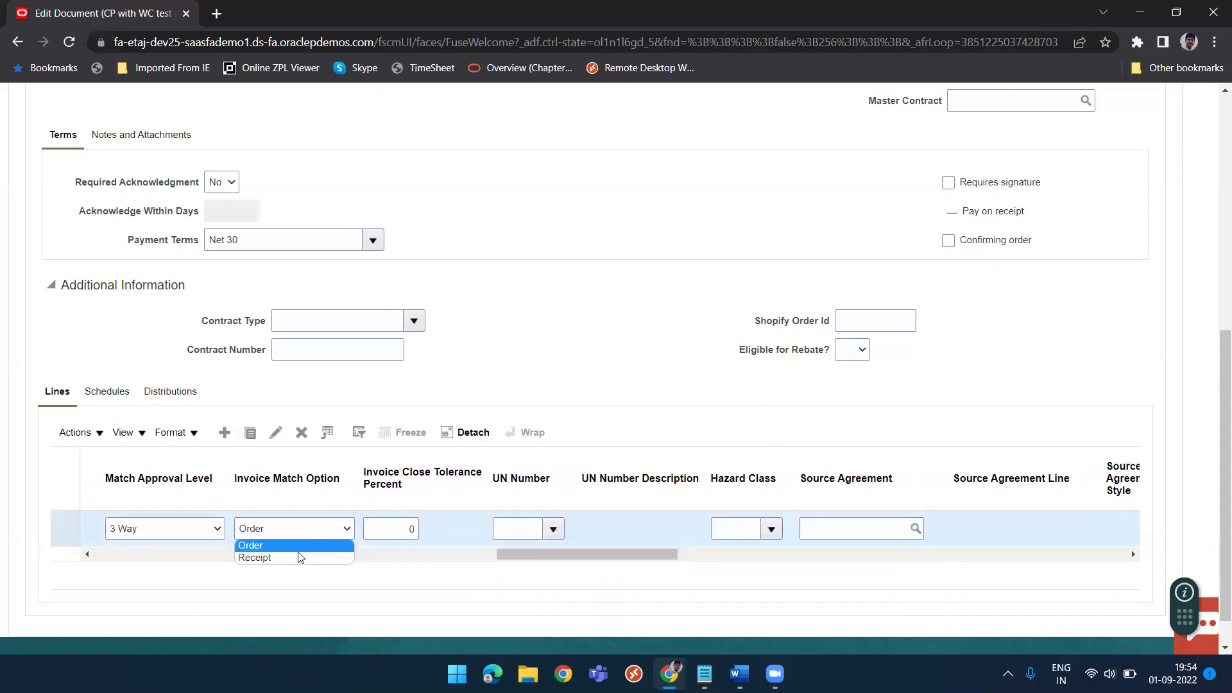
click(290, 556)
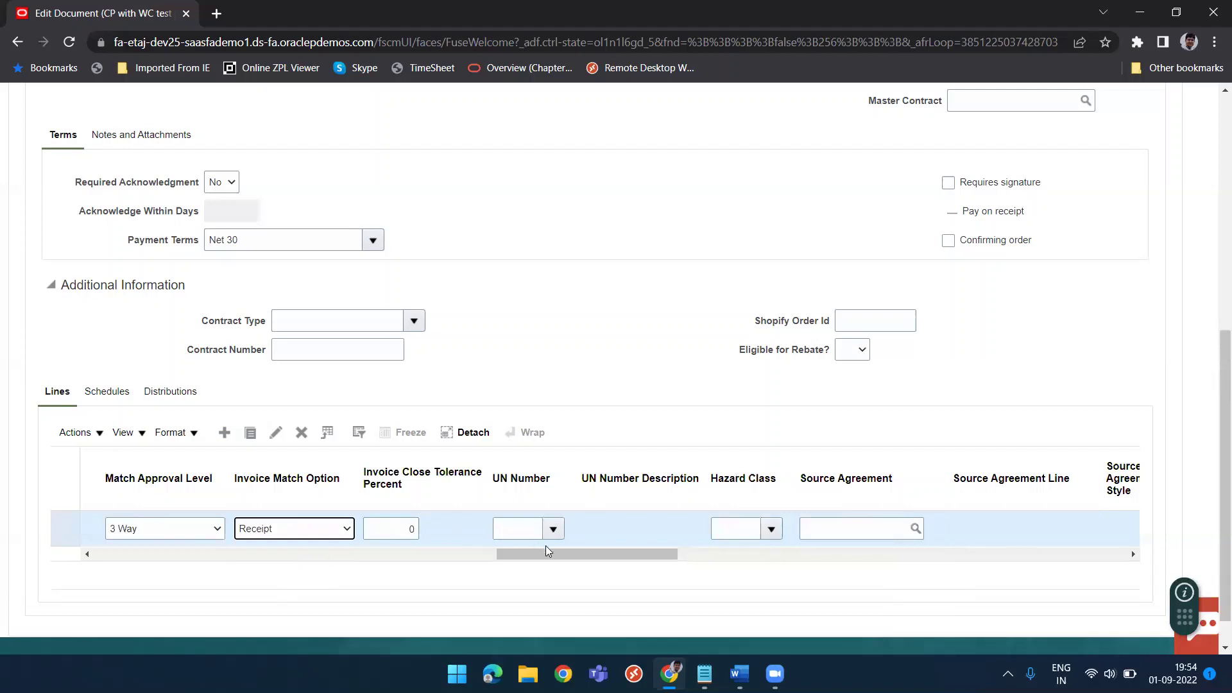
drag(545, 546, 983, 549)
Enter a 10% Retainage Rate on order line 1 and move to Maximum Retainage Amount.
click(669, 528)
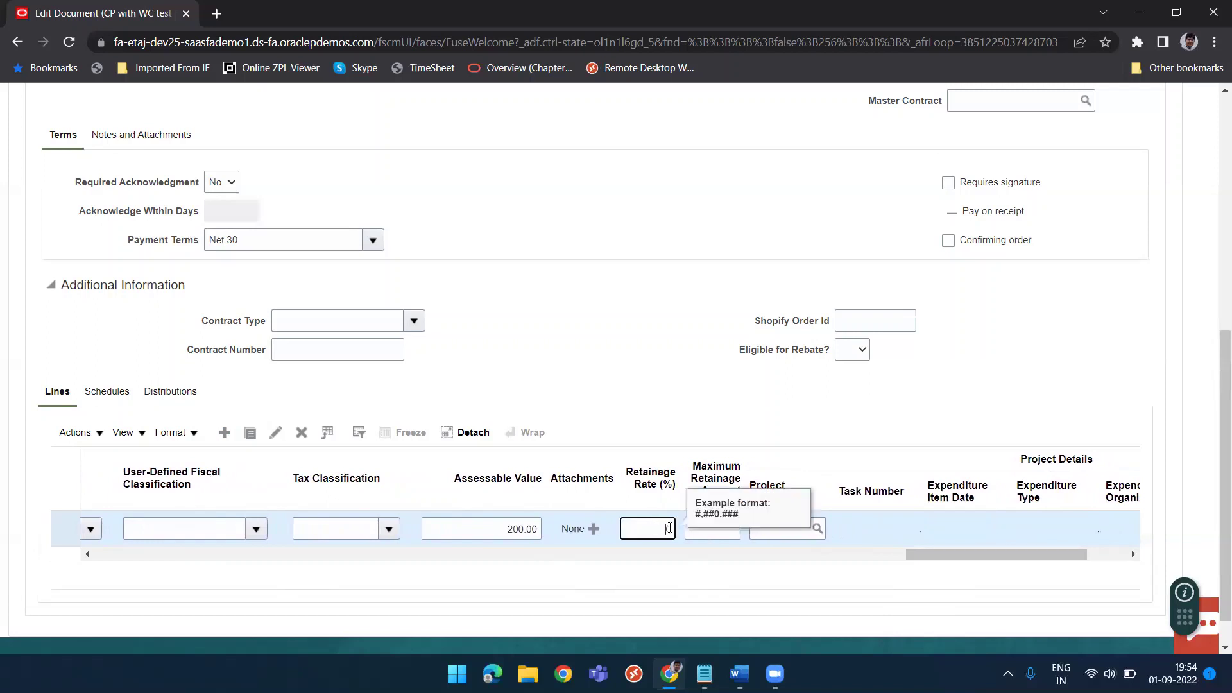
double_click(668, 527)
text(10)
key(Tab)
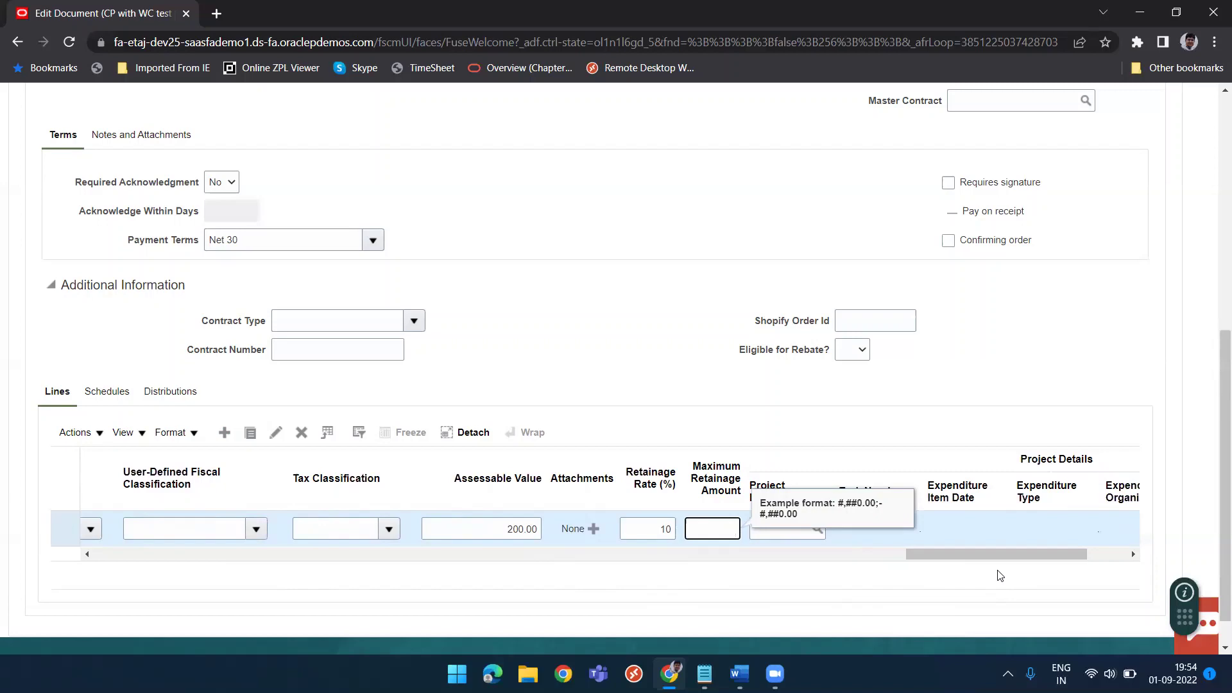
drag(1014, 554, 134, 550)
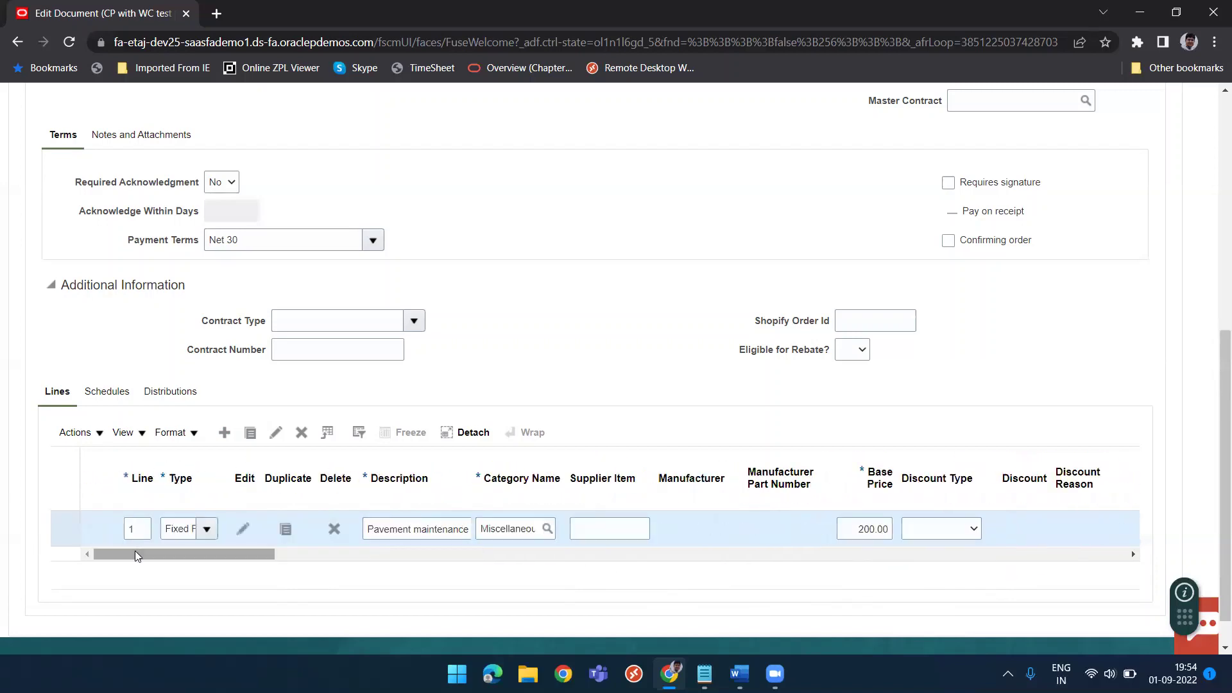
Save order US164575 with its 219.00 USD total and submit it for approval.
scroll(575, 377, up, 4)
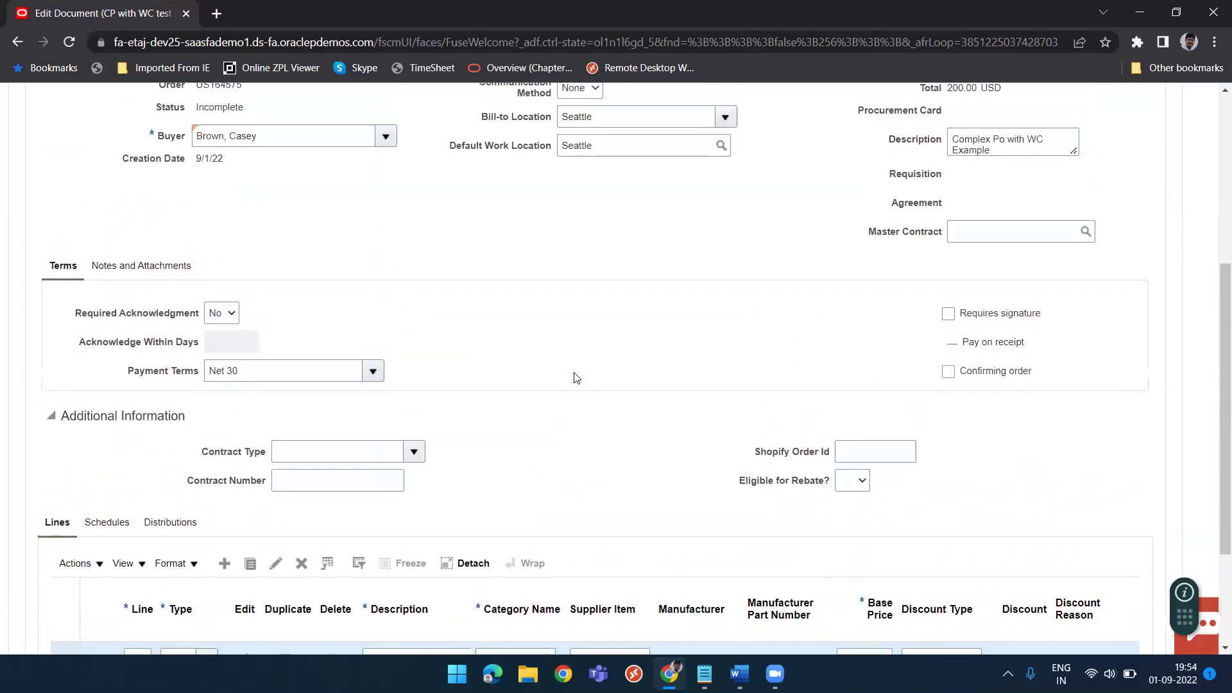
scroll(575, 377, up, 4)
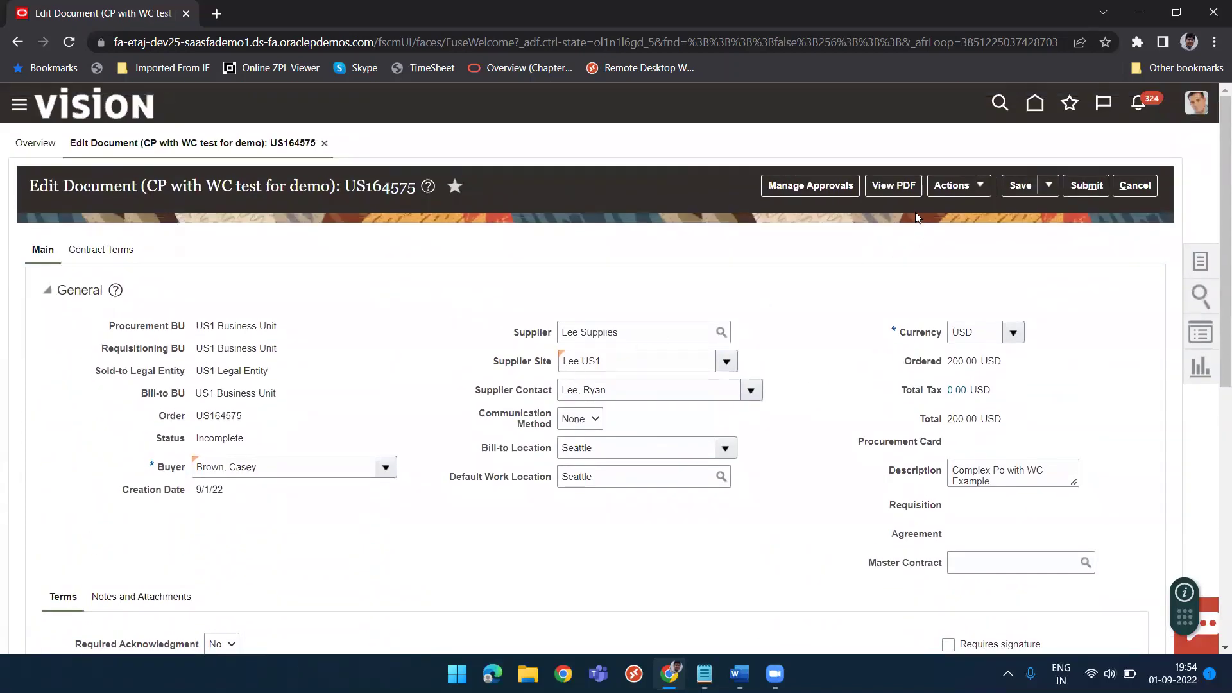
click(1020, 186)
click(1087, 187)
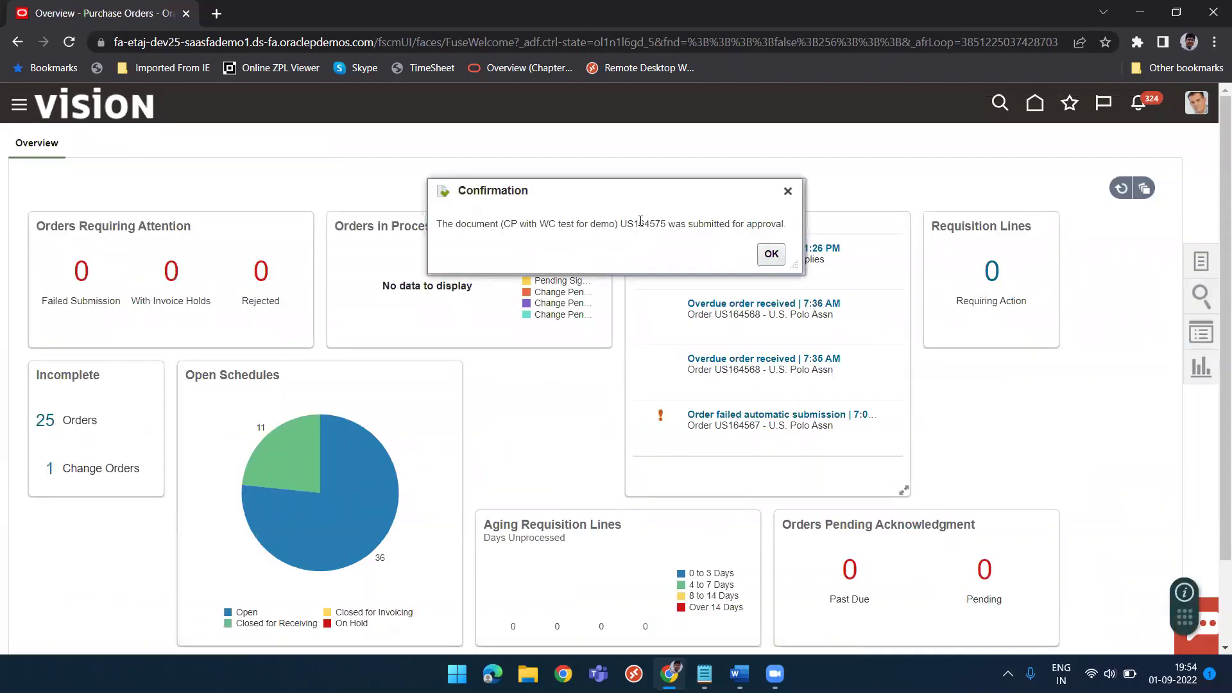
Paste order number US164575 into a new Notepad note and dismiss the submission confirmation.
drag(623, 224, 665, 224)
key(super+r)
key(Return)
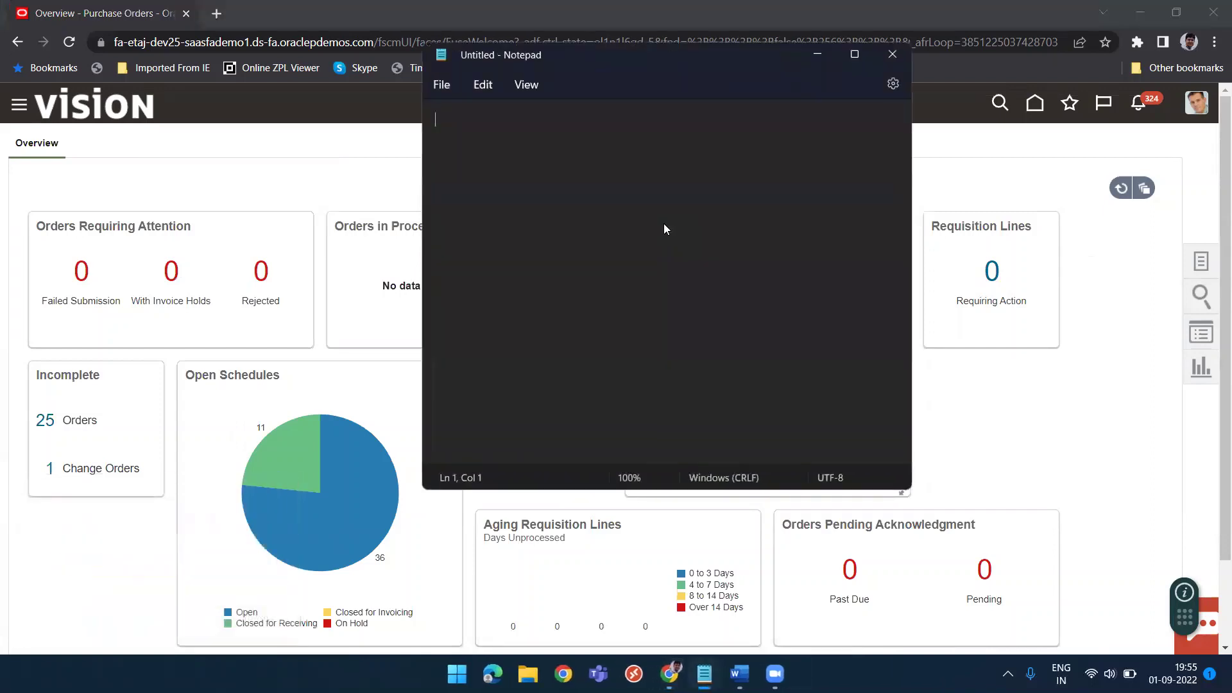
text(US164575)
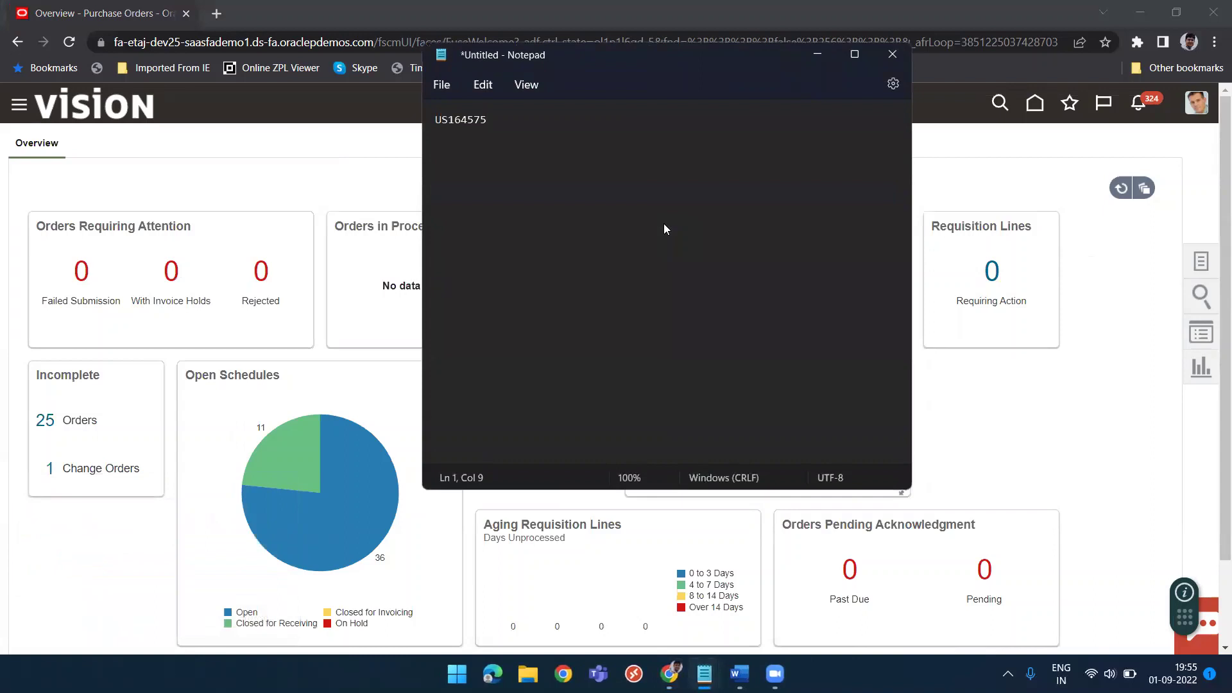
key(alt+Tab)
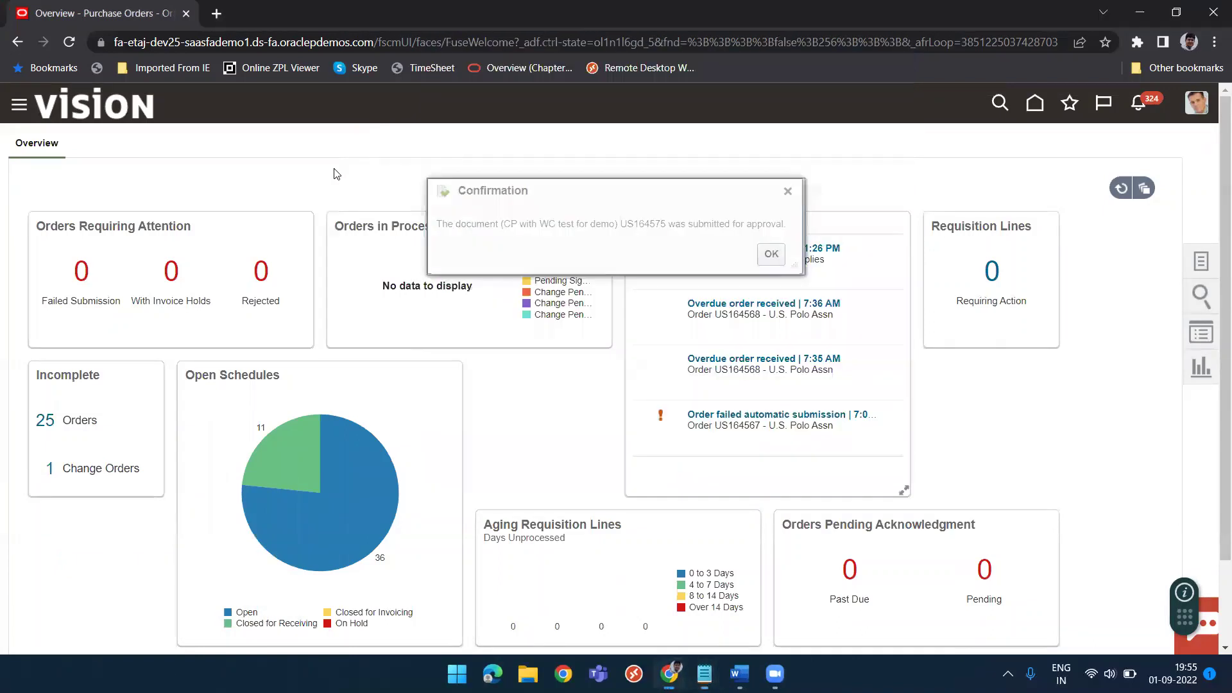
click(772, 255)
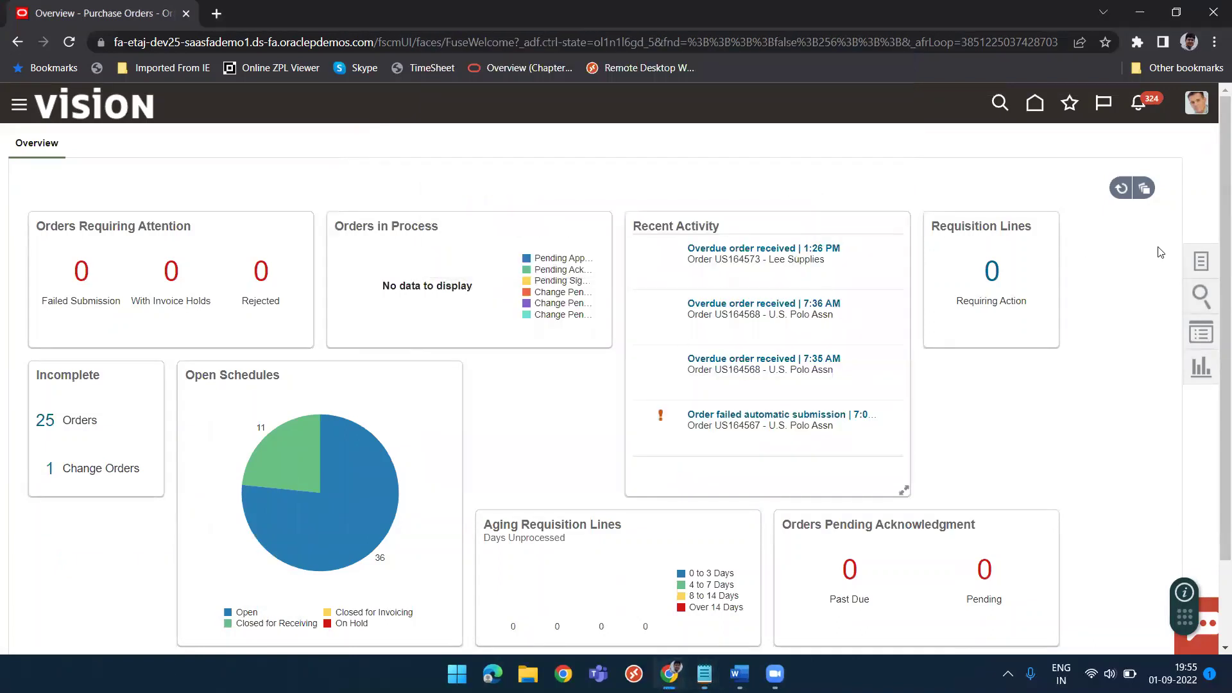
Run a default Manage Orders search and look for US164575 in the results.
click(1202, 267)
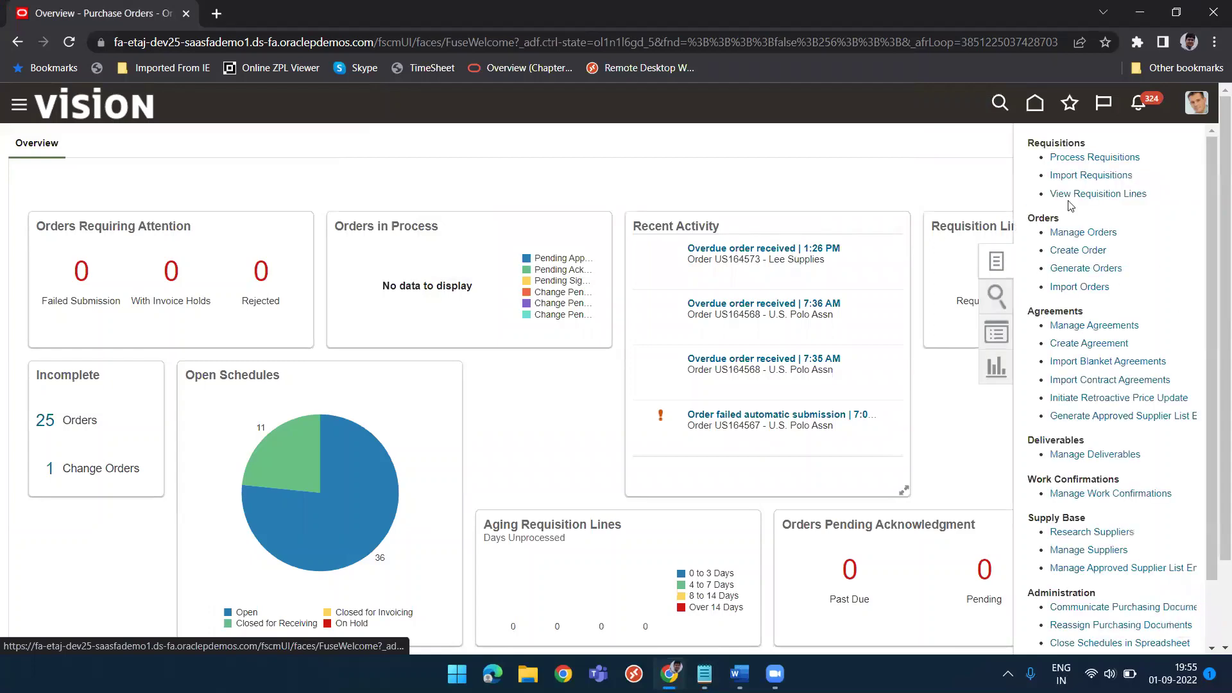
click(1084, 232)
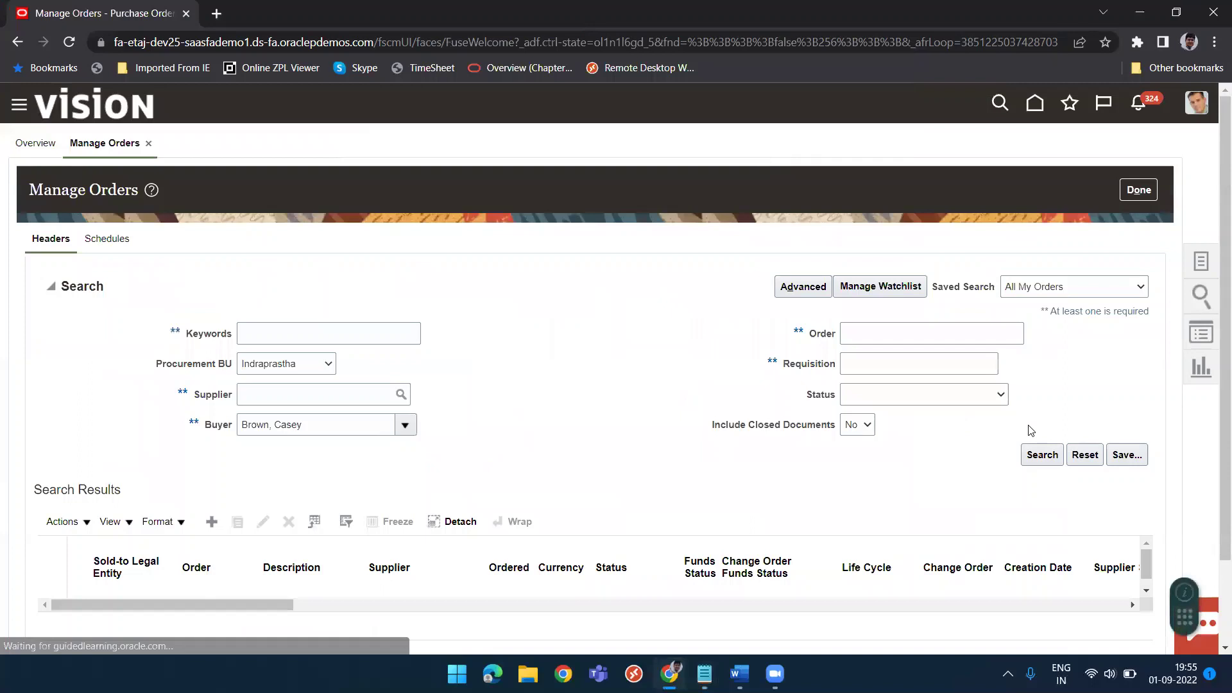
click(1040, 454)
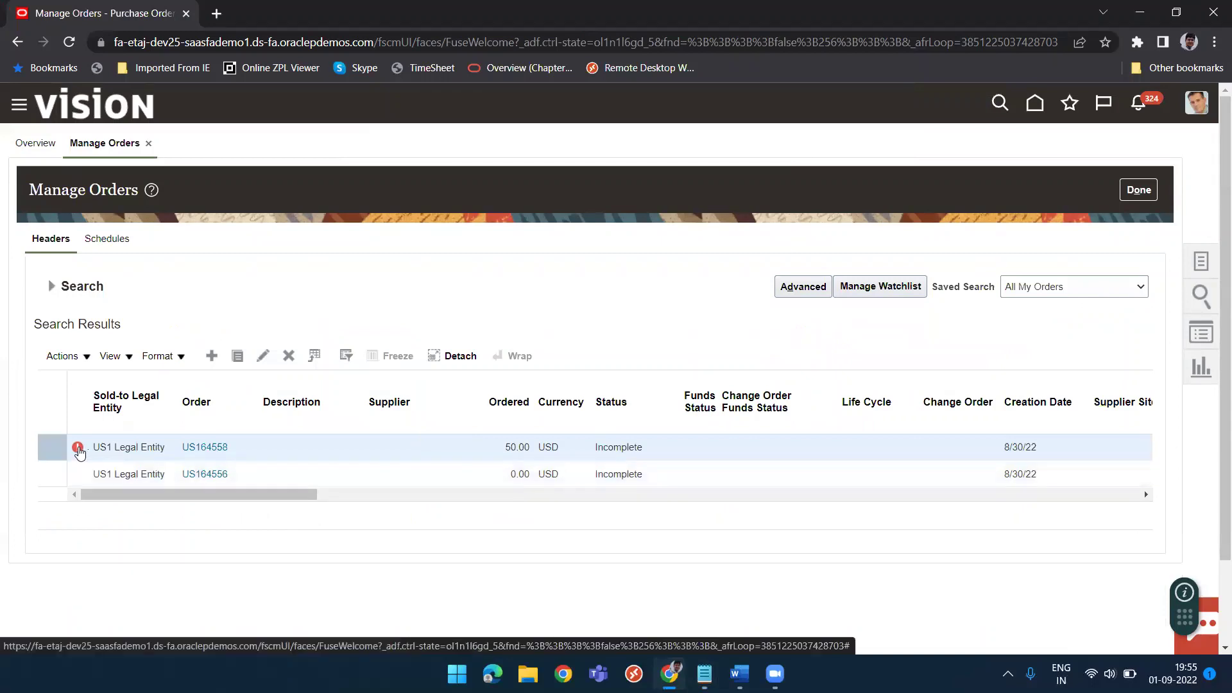
key(ctrl+f)
text(US164575)
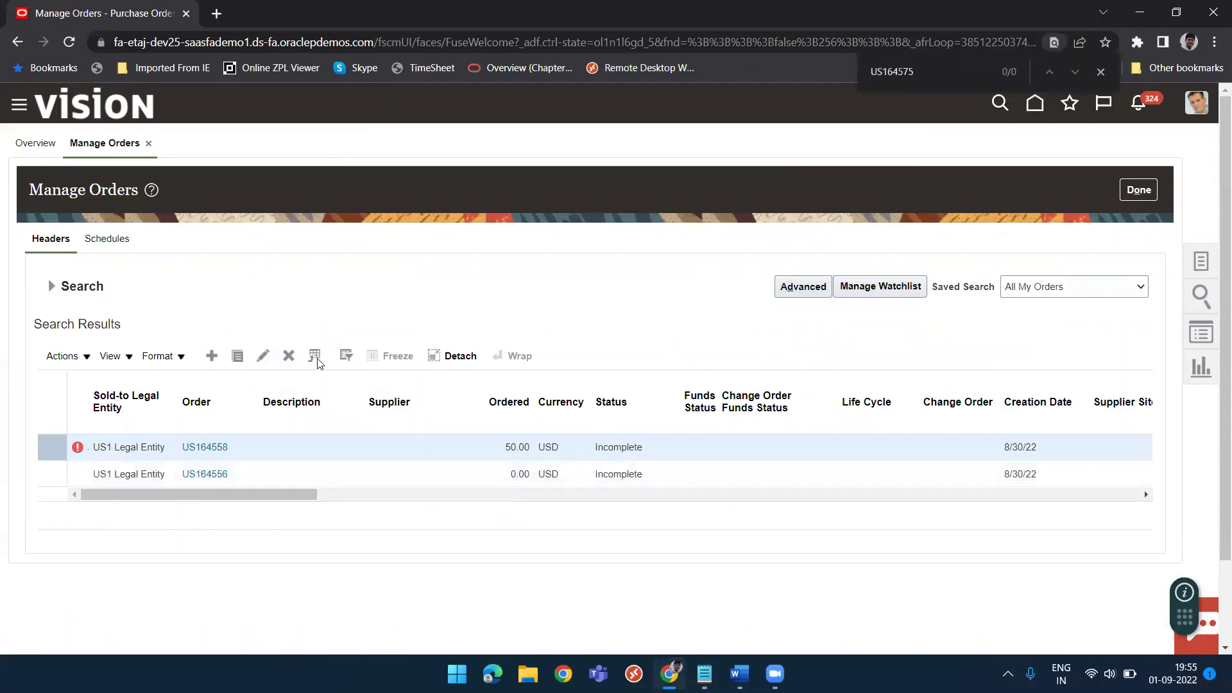
Search for order US164575 in US1 Business Unit and open its details.
click(90, 289)
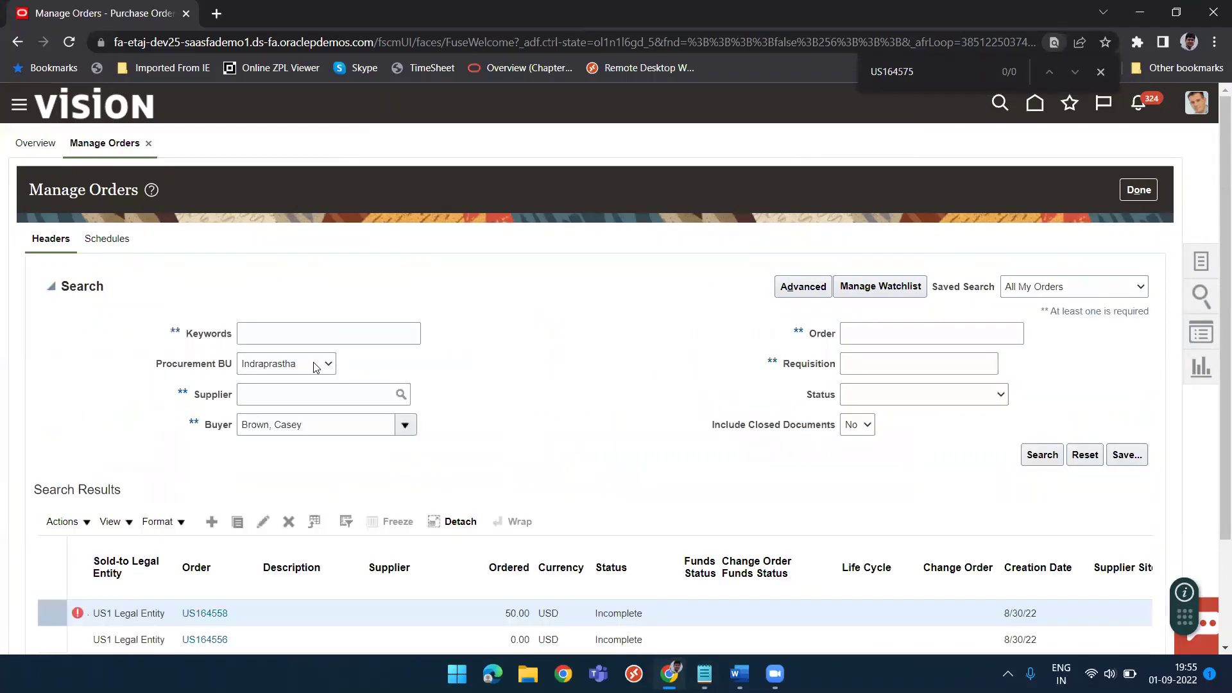
click(314, 364)
click(275, 405)
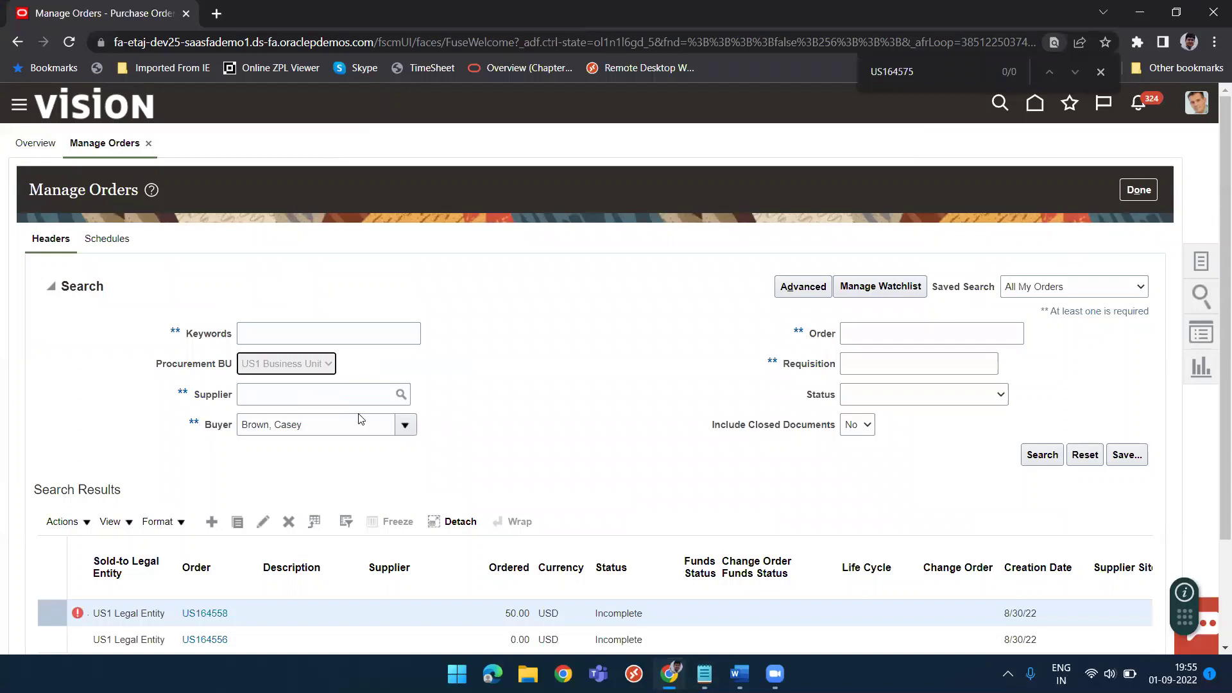
click(879, 331)
text(US164575)
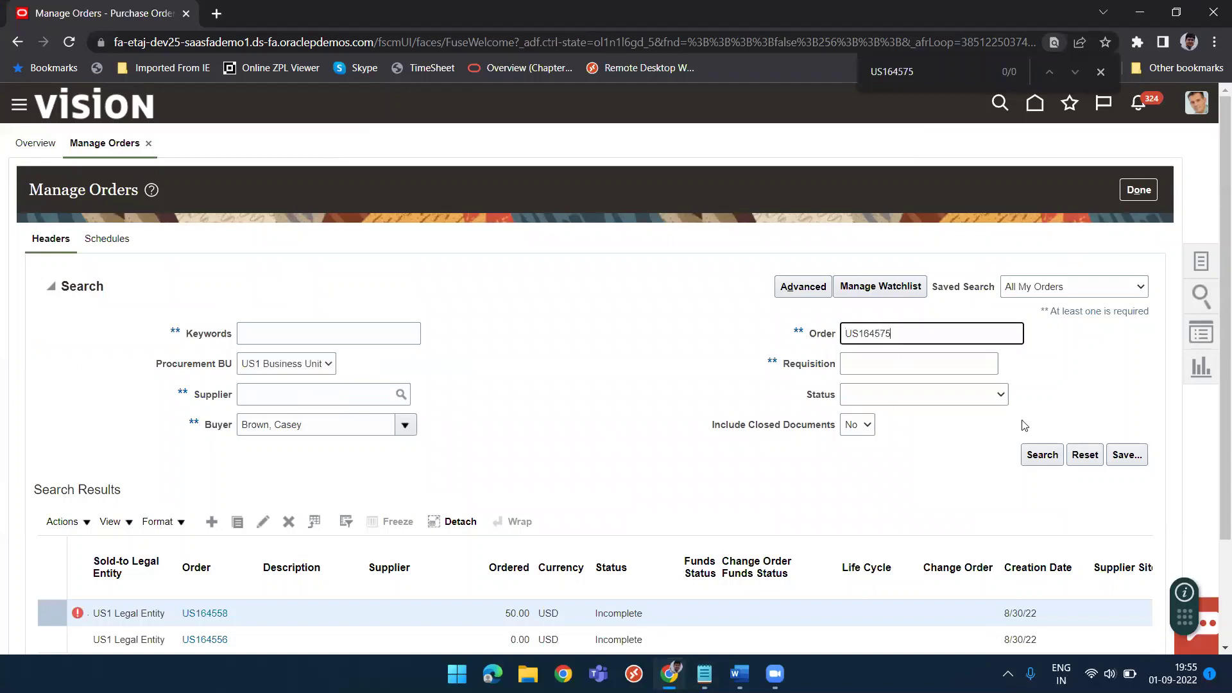
click(1042, 454)
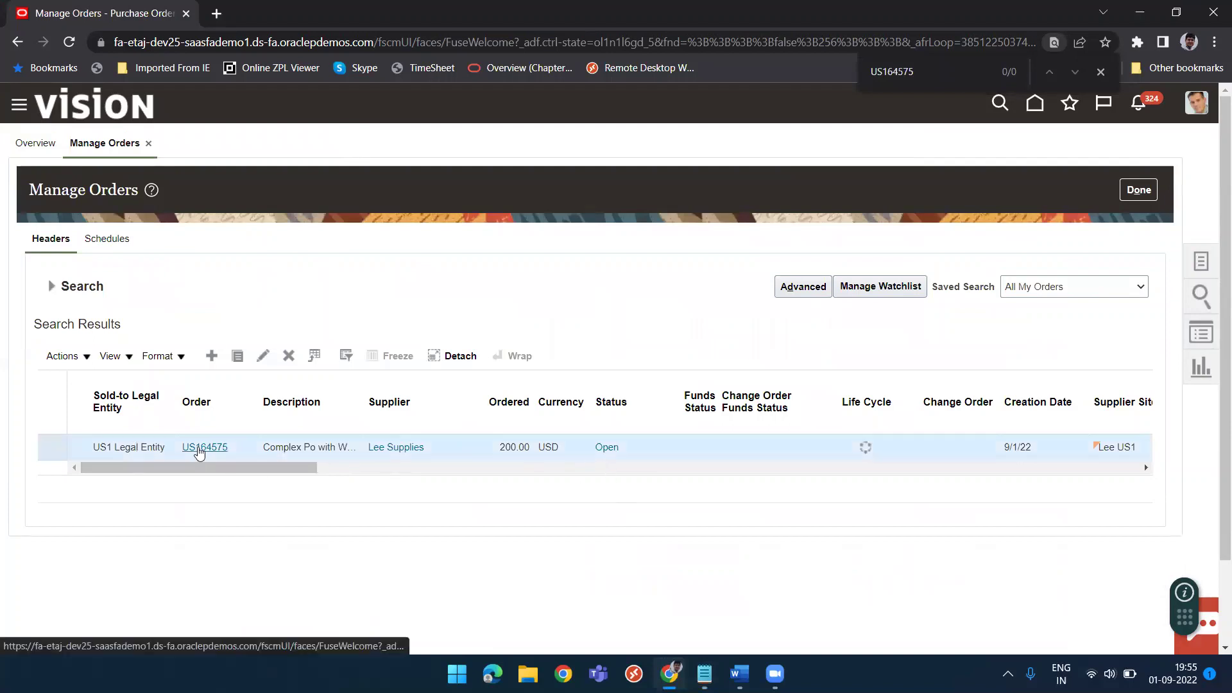
click(198, 449)
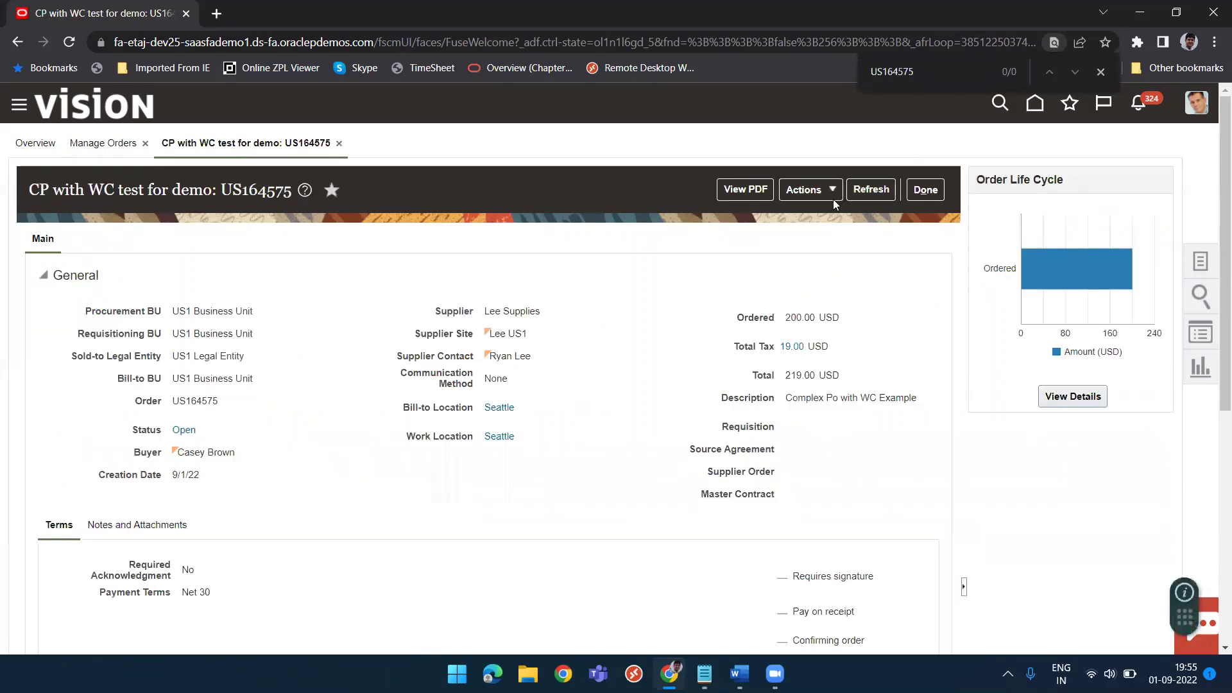
Choose Create Work Confirmation for order US164575 and scroll to its empty Work Confirmation Details.
click(812, 190)
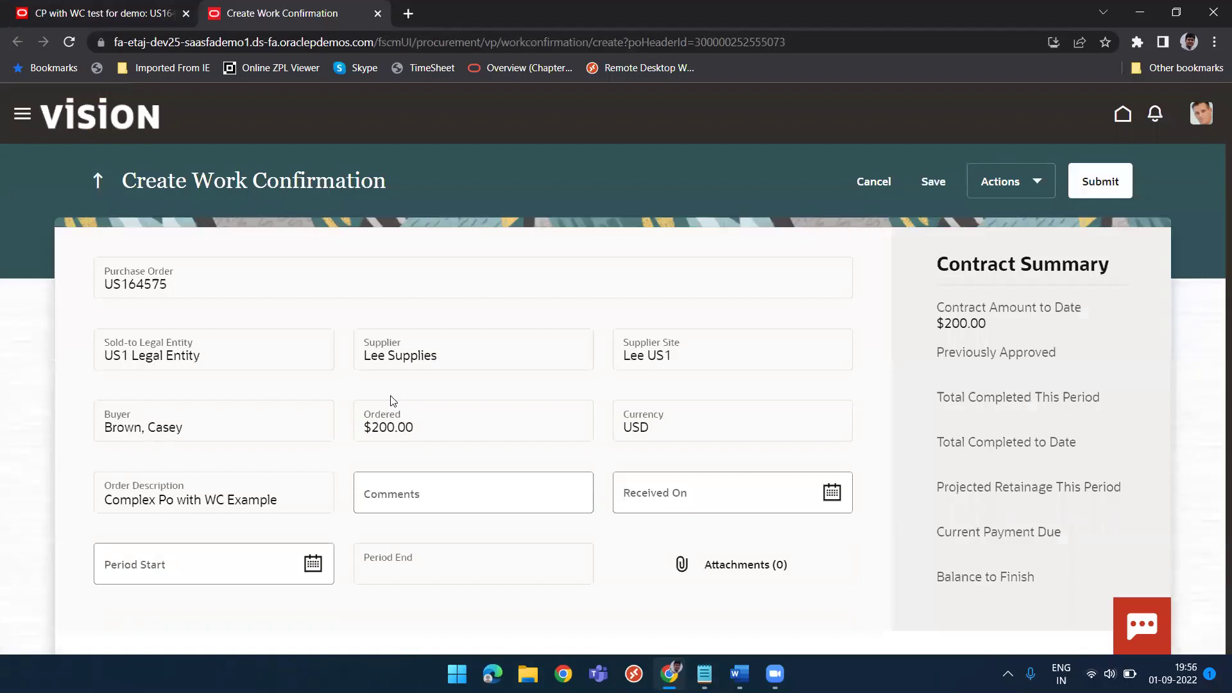
scroll(393, 401, down, 3)
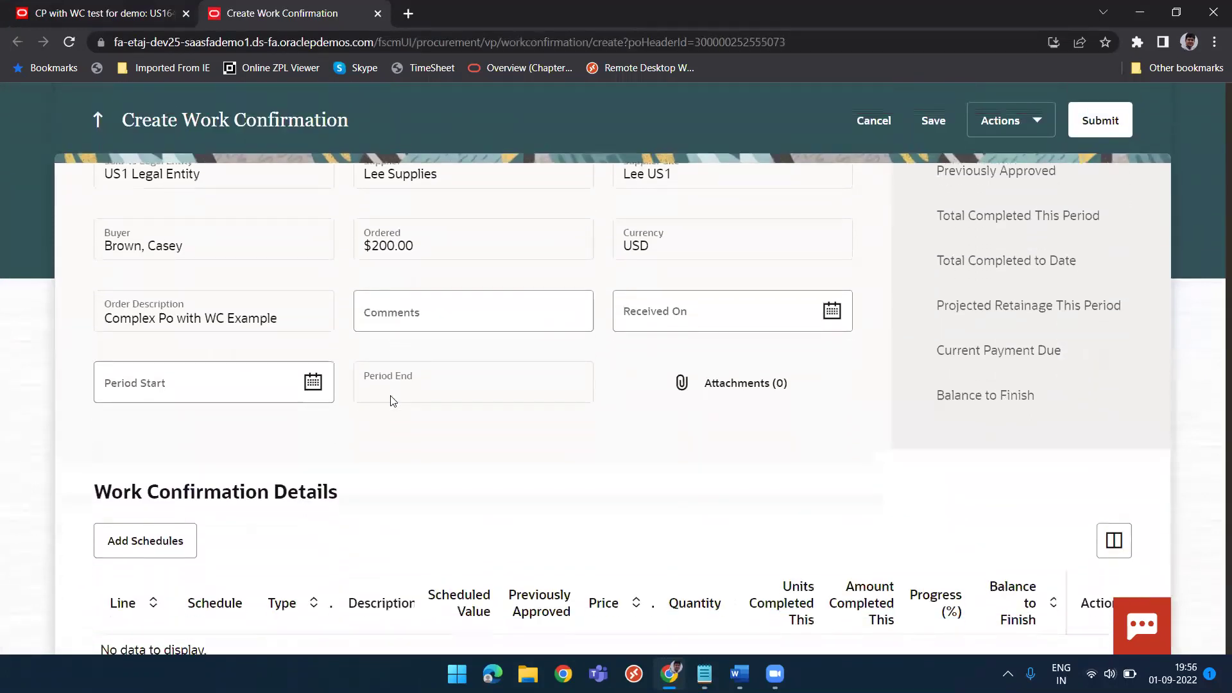
scroll(393, 401, down, 1)
scroll(488, 440, down, 1)
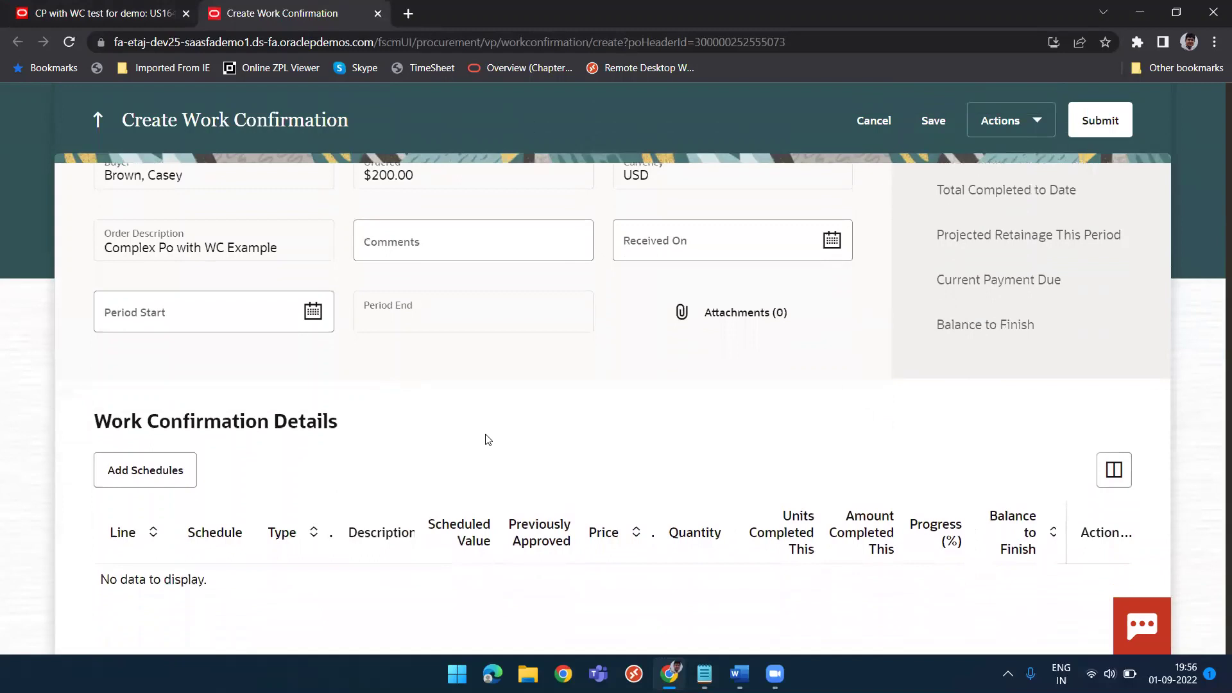
Add the Pavement maintenance lump-sum schedule to the work confirmation.
click(160, 478)
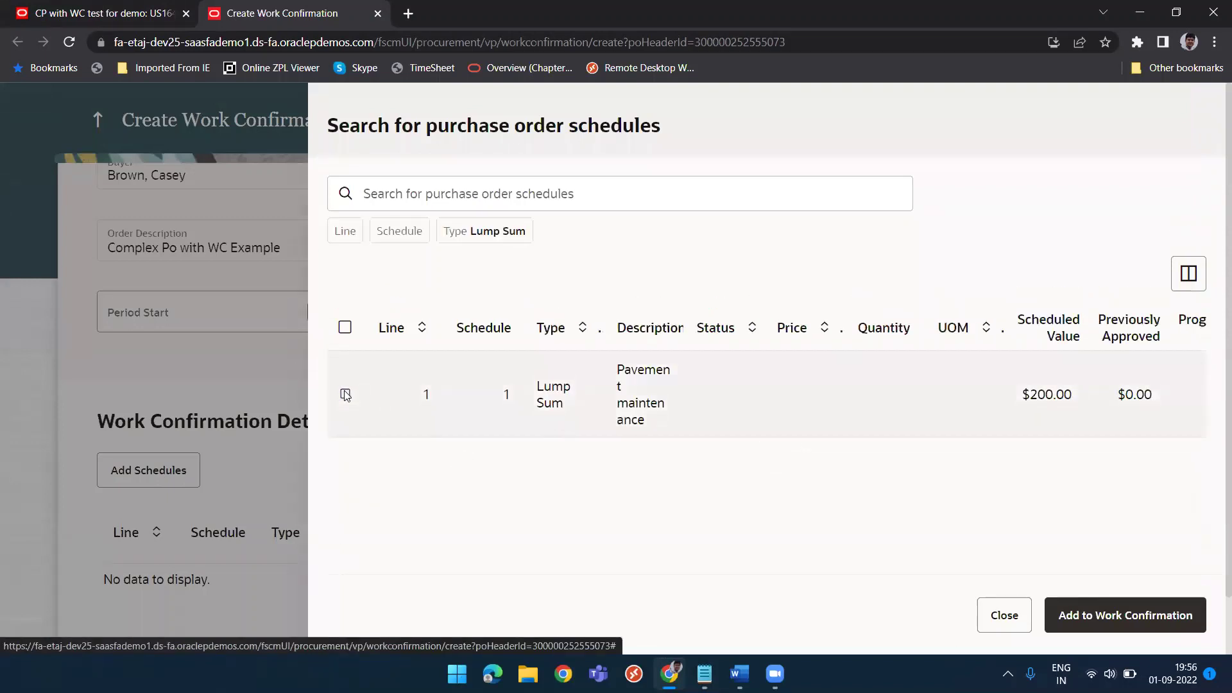
click(345, 393)
click(1110, 625)
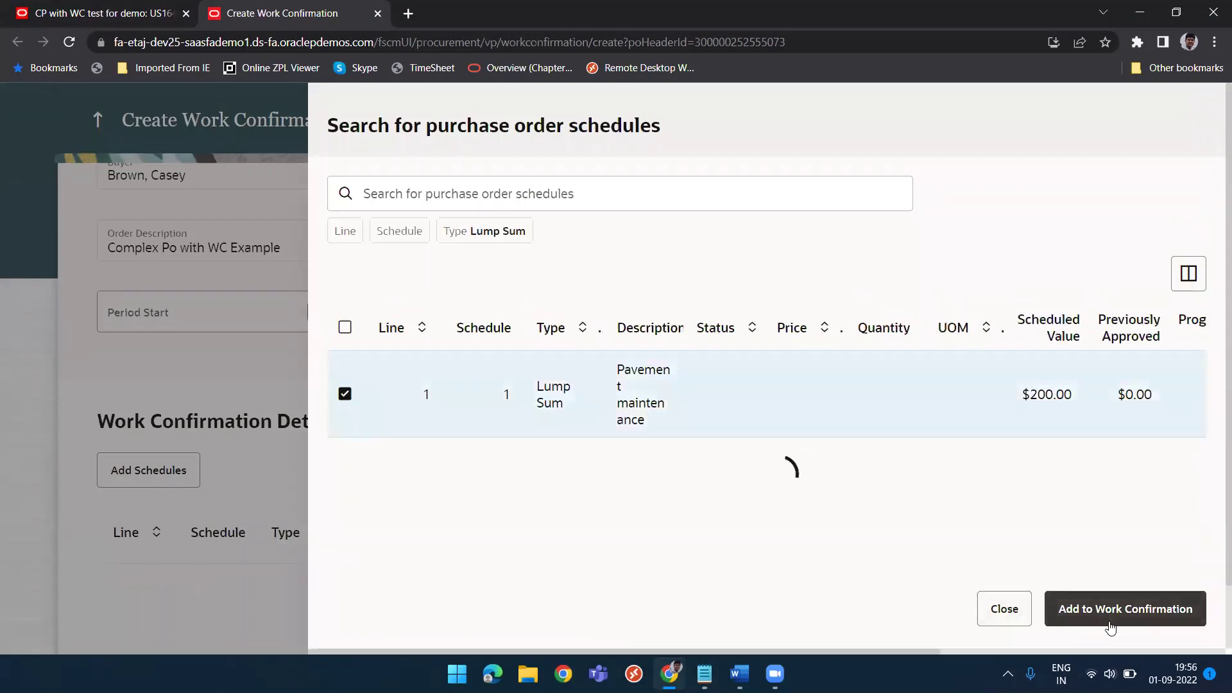
click(1002, 617)
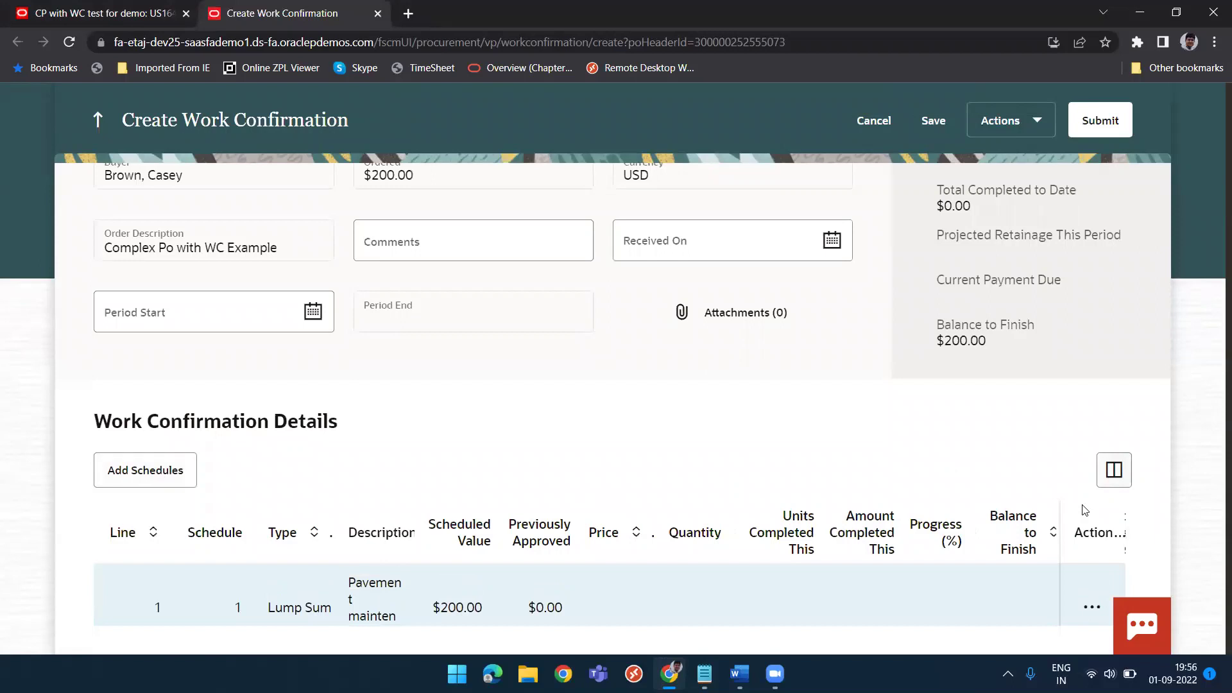
Record 50 as Amount Completed (25% progress) on line 1 and save the draft.
click(851, 601)
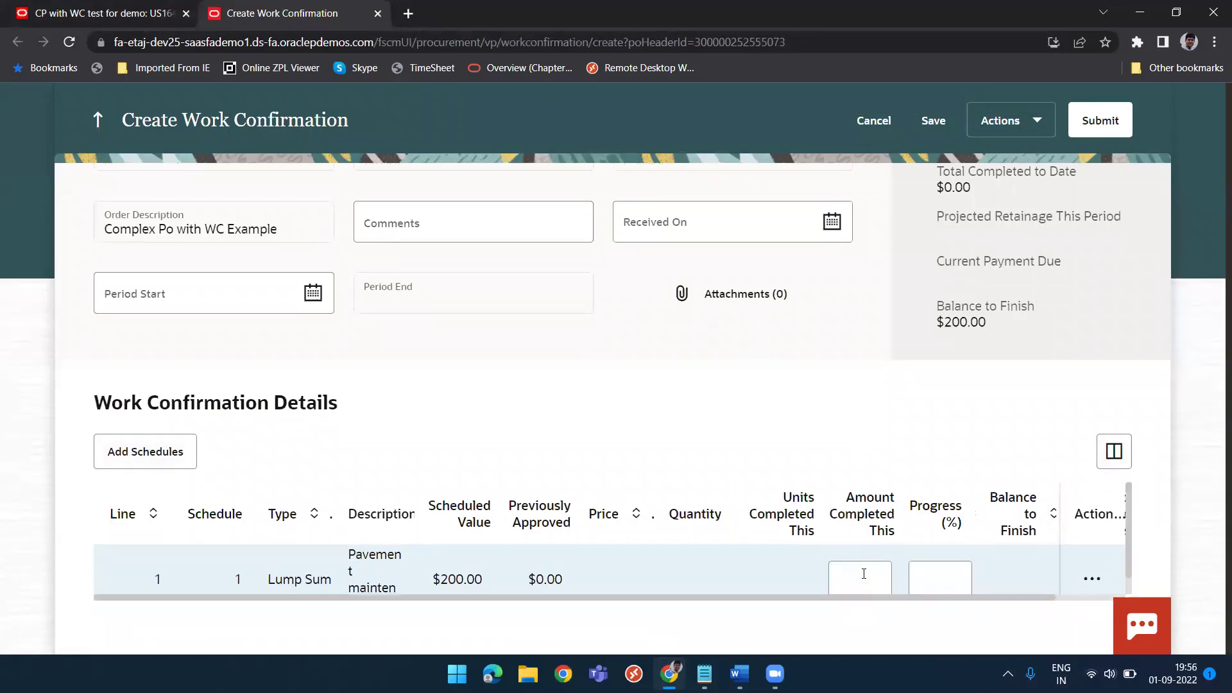
click(864, 574)
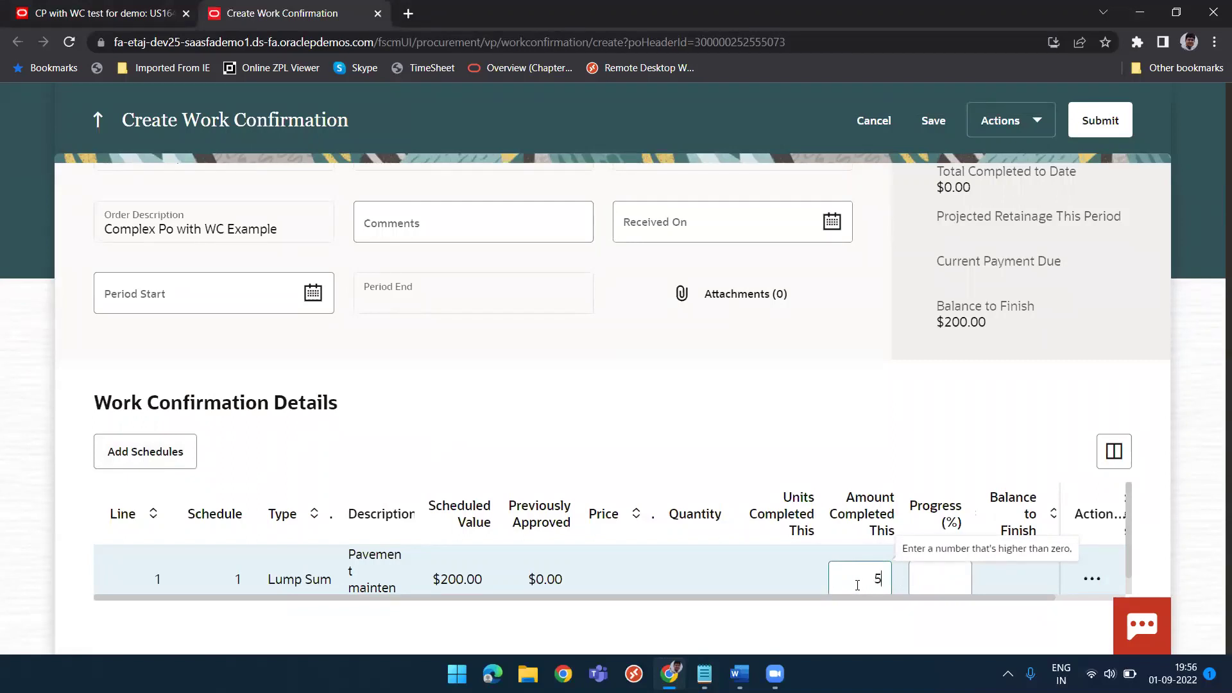
key(Tab)
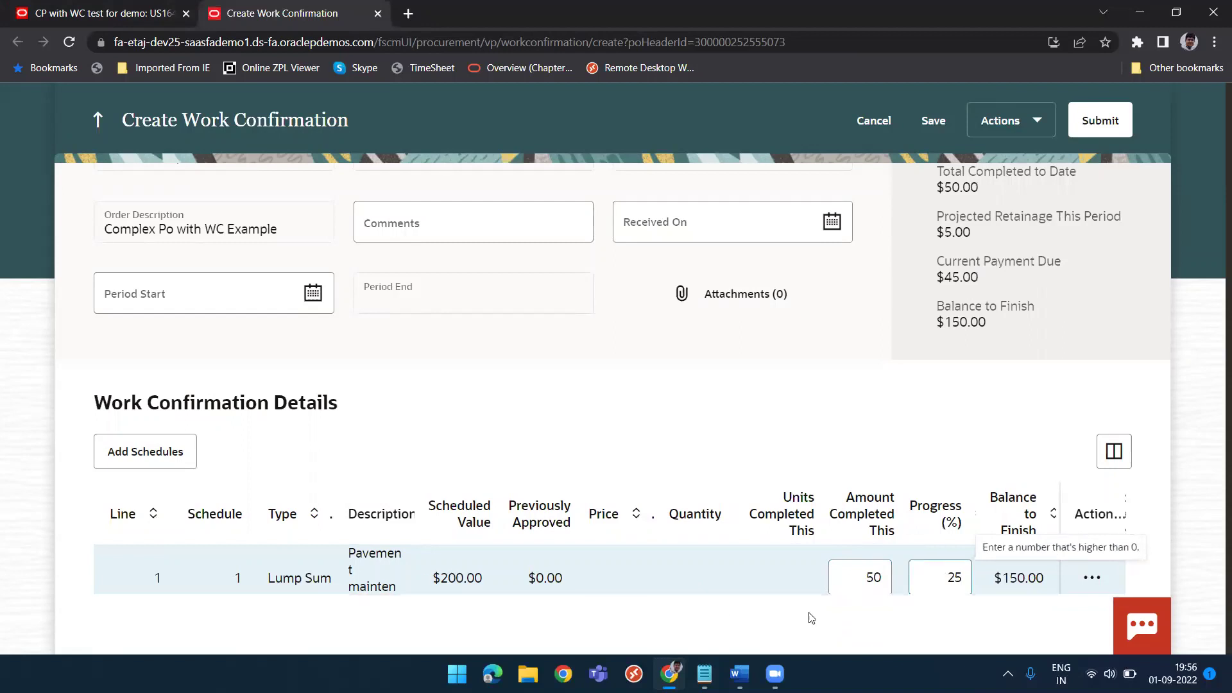
scroll(950, 449, up, 1)
scroll(924, 334, up, 3)
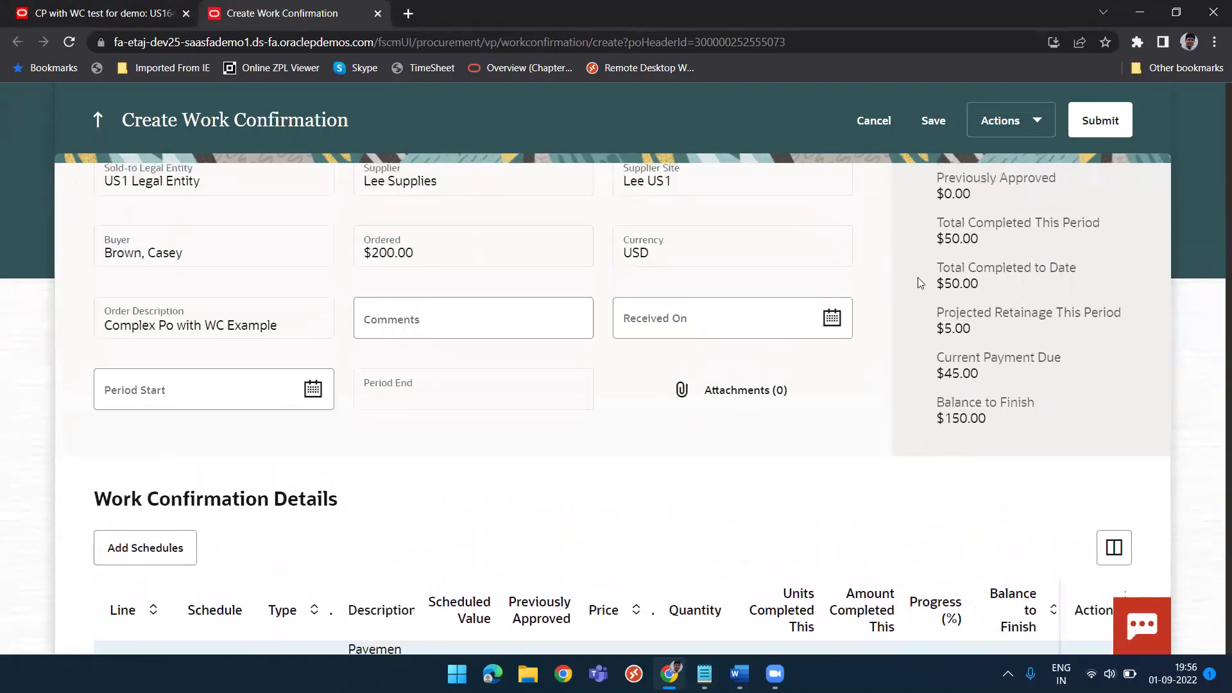
click(935, 119)
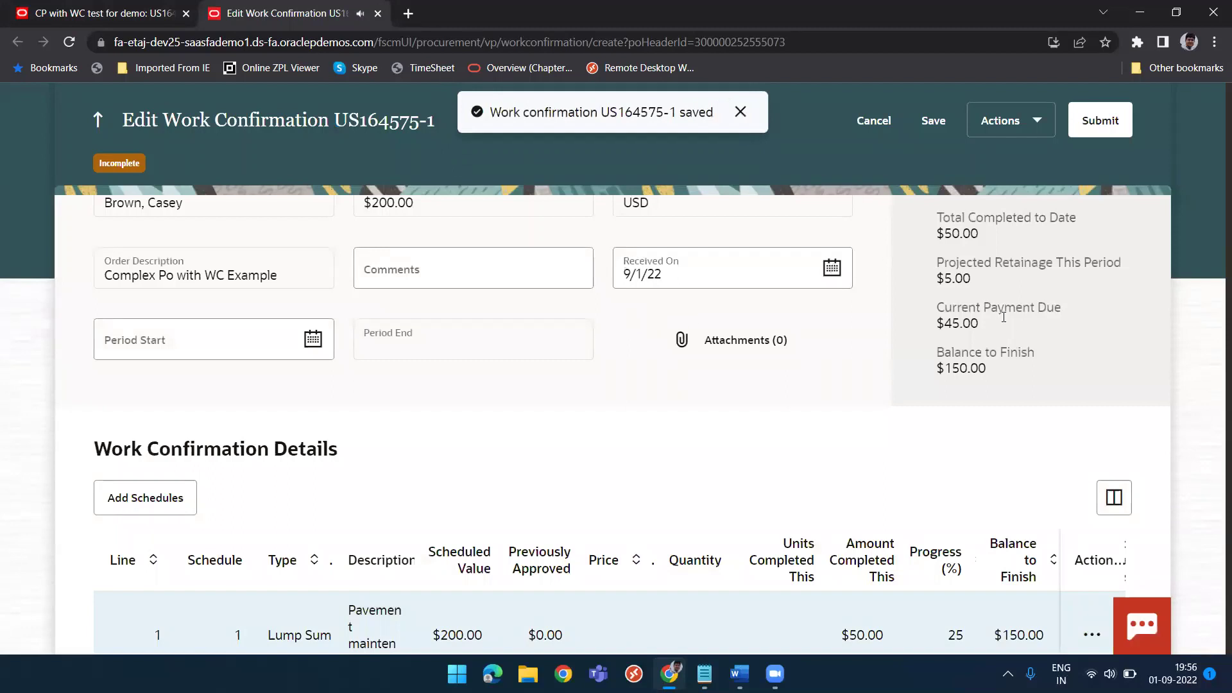
Submit work confirmation US164575-1 for approval from the Edit Work Confirmation page.
scroll(965, 315, up, 3)
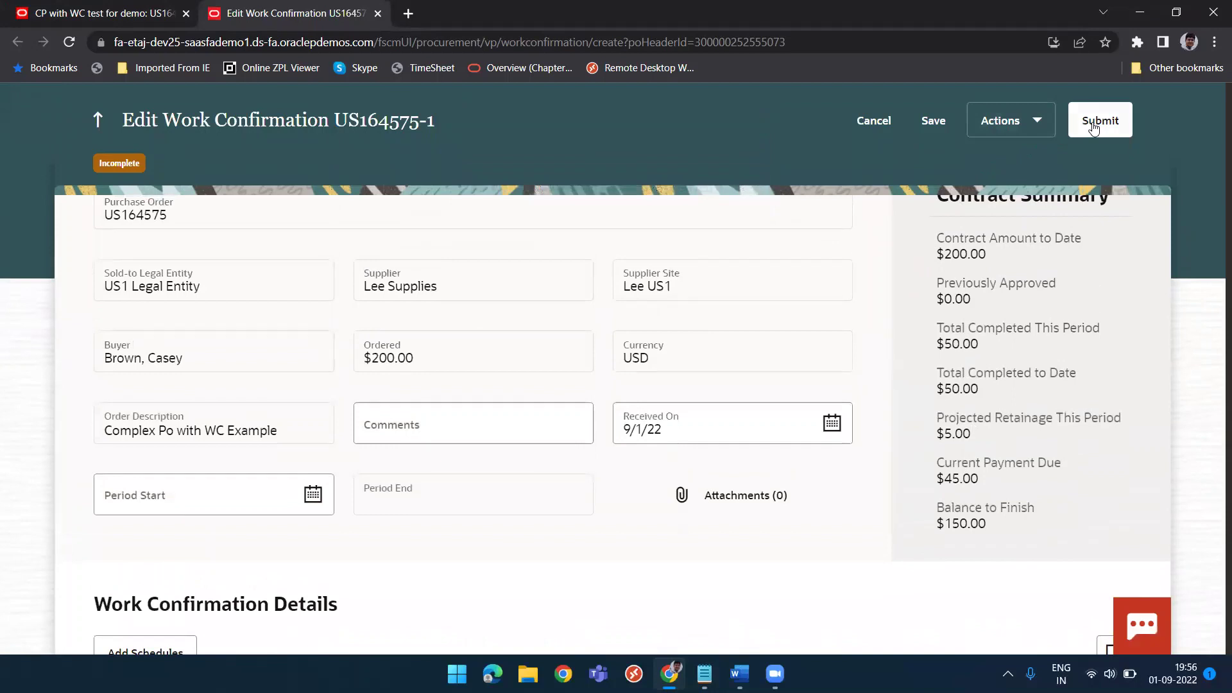
click(1094, 127)
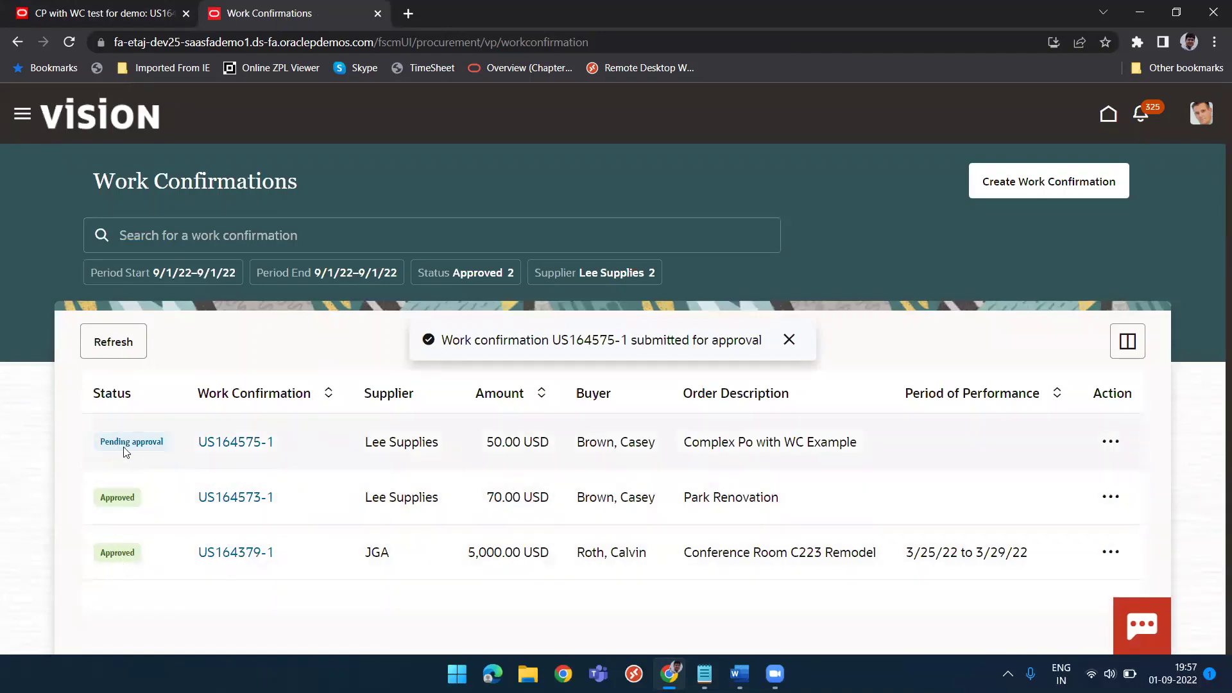
Rerun the US164575 order search, check notifications, and open the order's details.
click(124, 14)
click(284, 248)
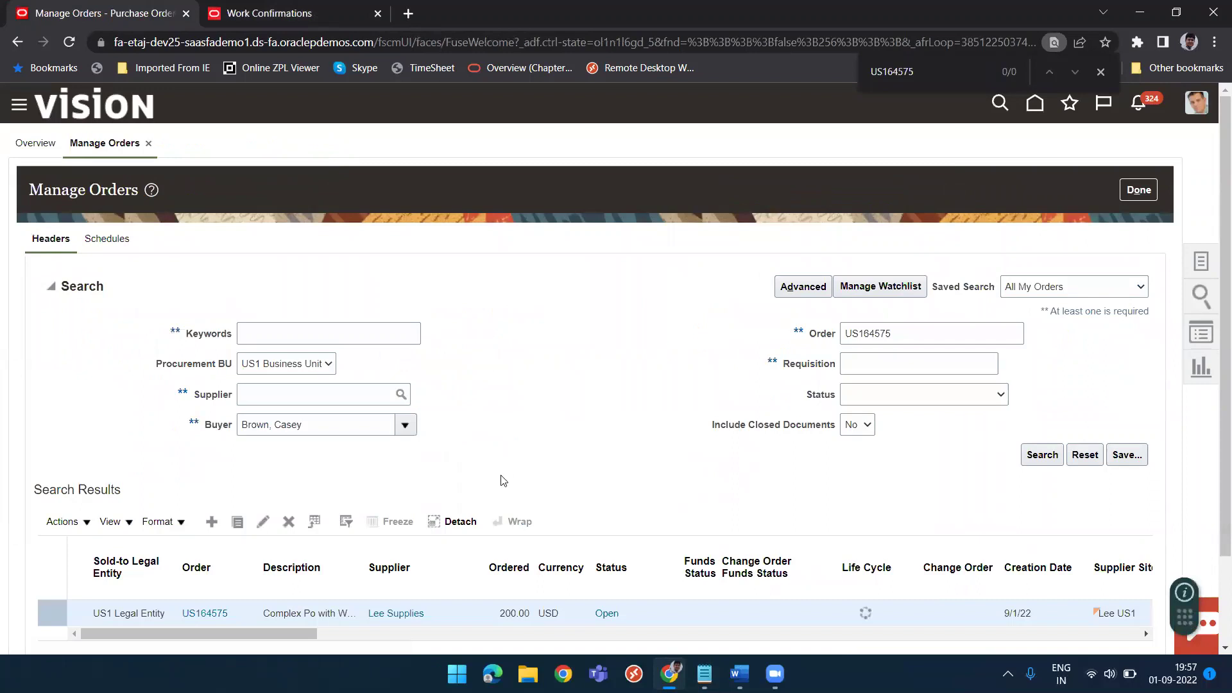
click(1036, 457)
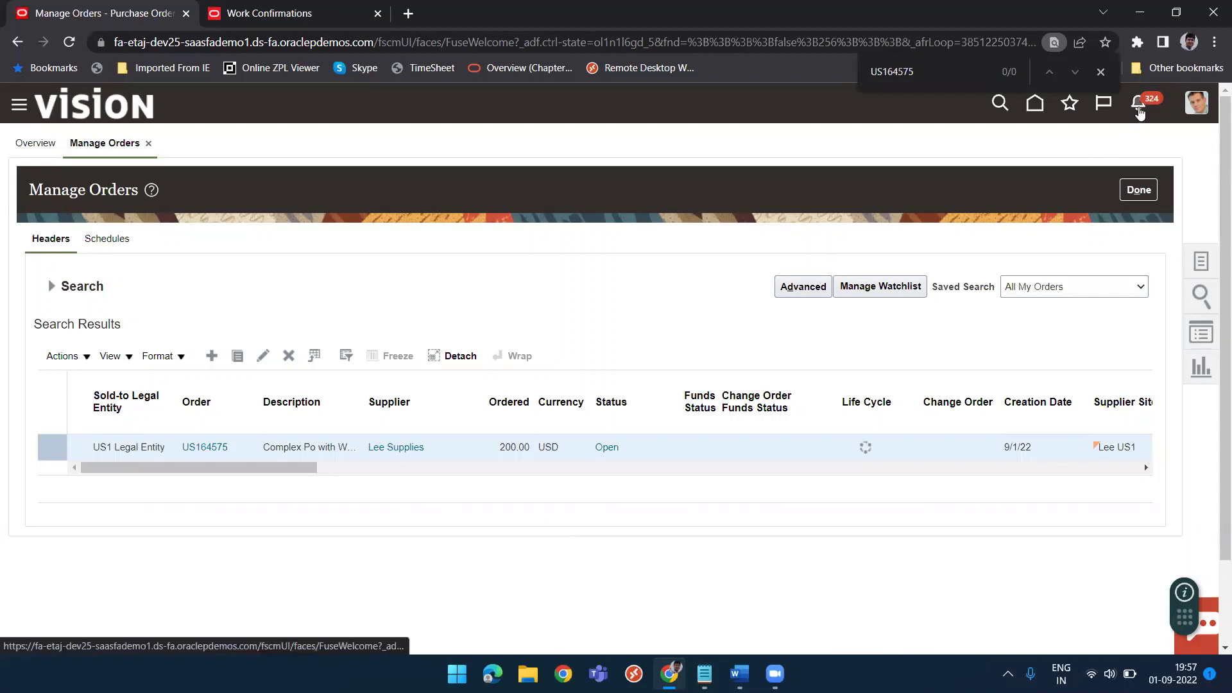
click(1139, 112)
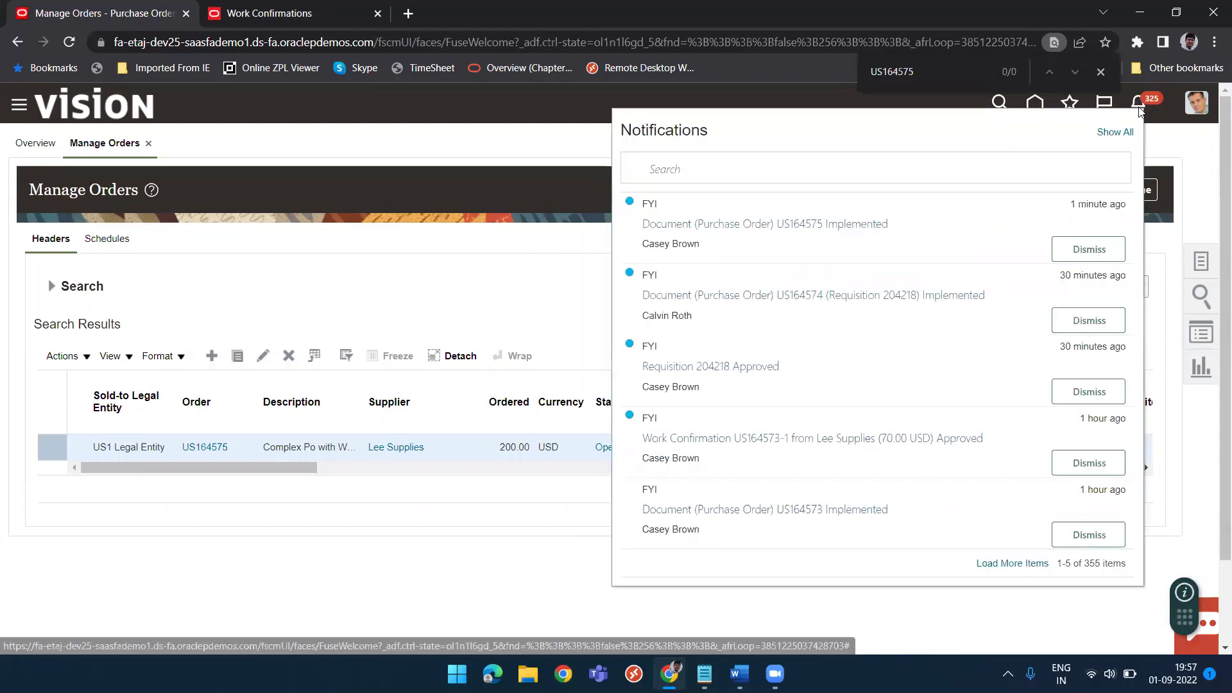
click(573, 287)
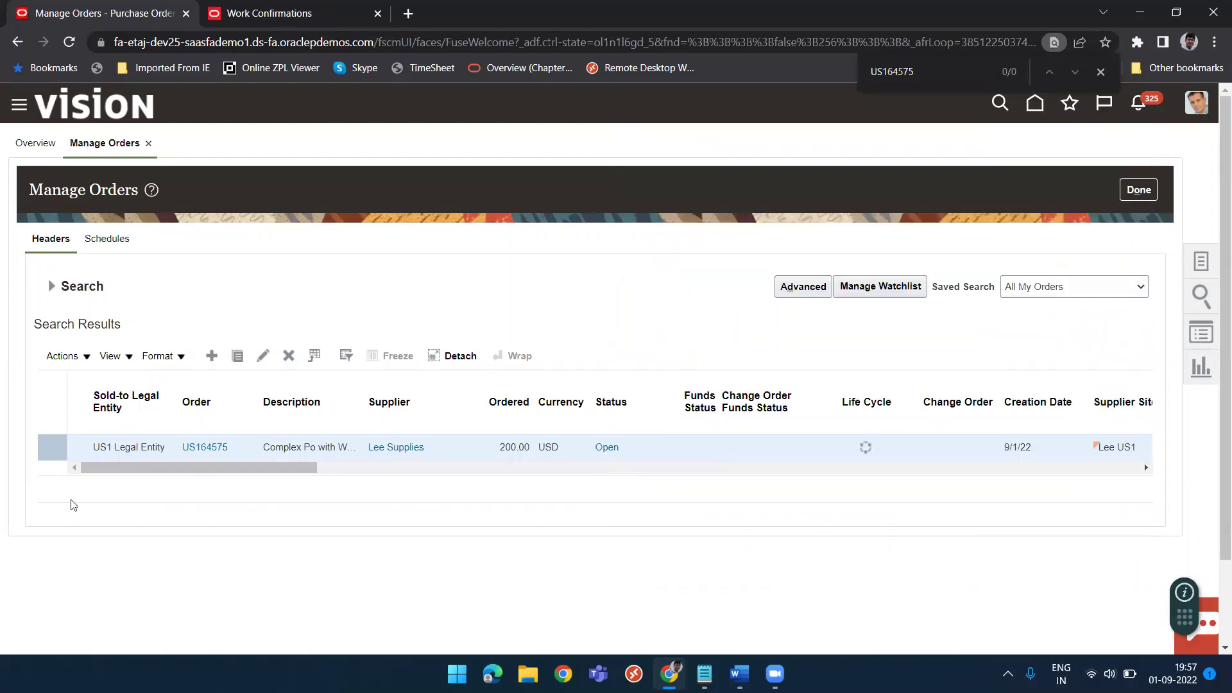
click(202, 449)
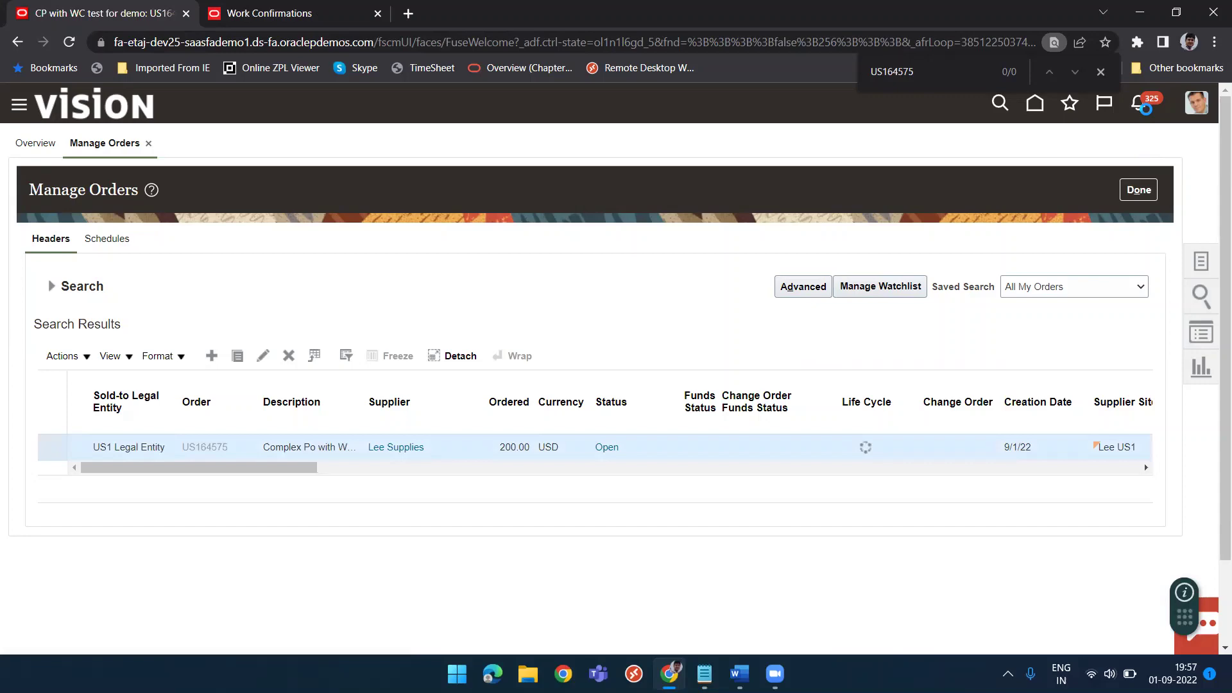
click(1146, 109)
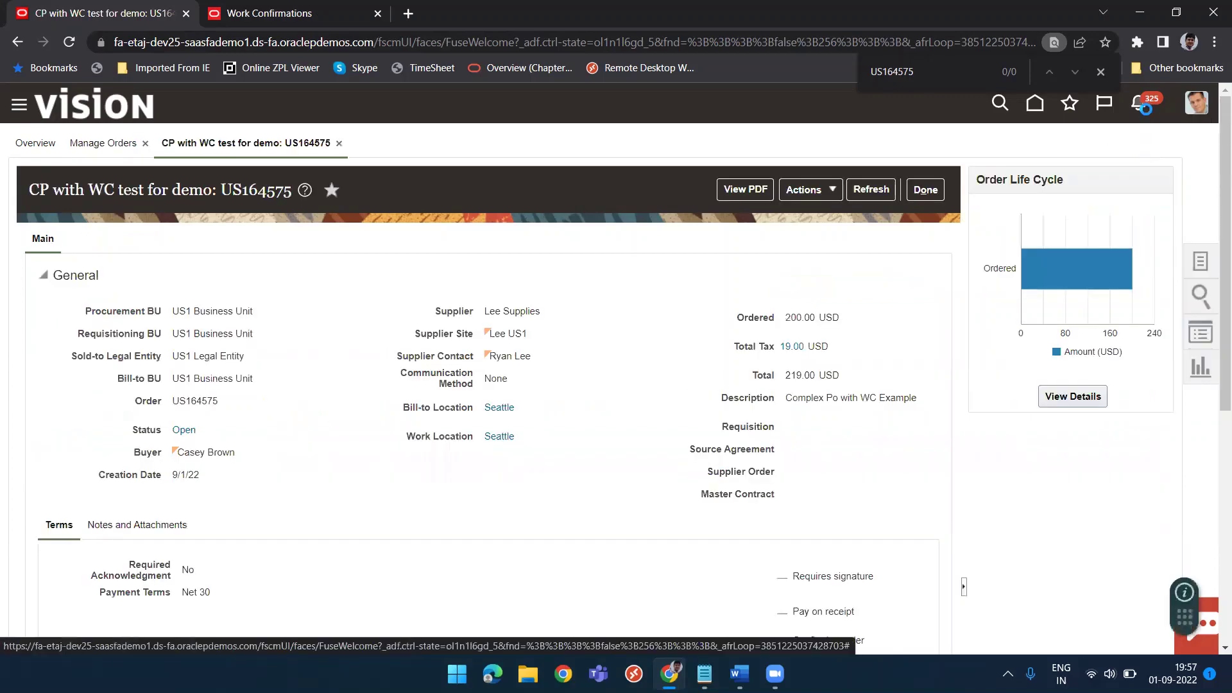
click(558, 219)
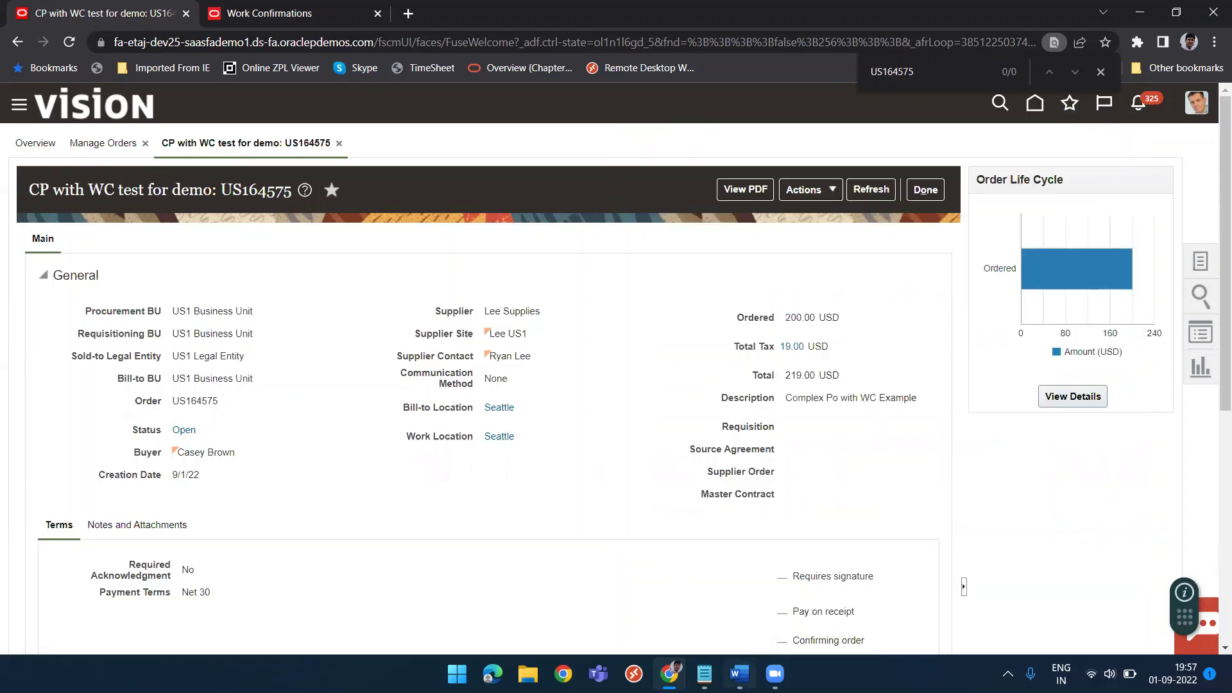
Bring the Complex PO Shiftpurple guide forward and highlight its three duty role entries.
click(740, 674)
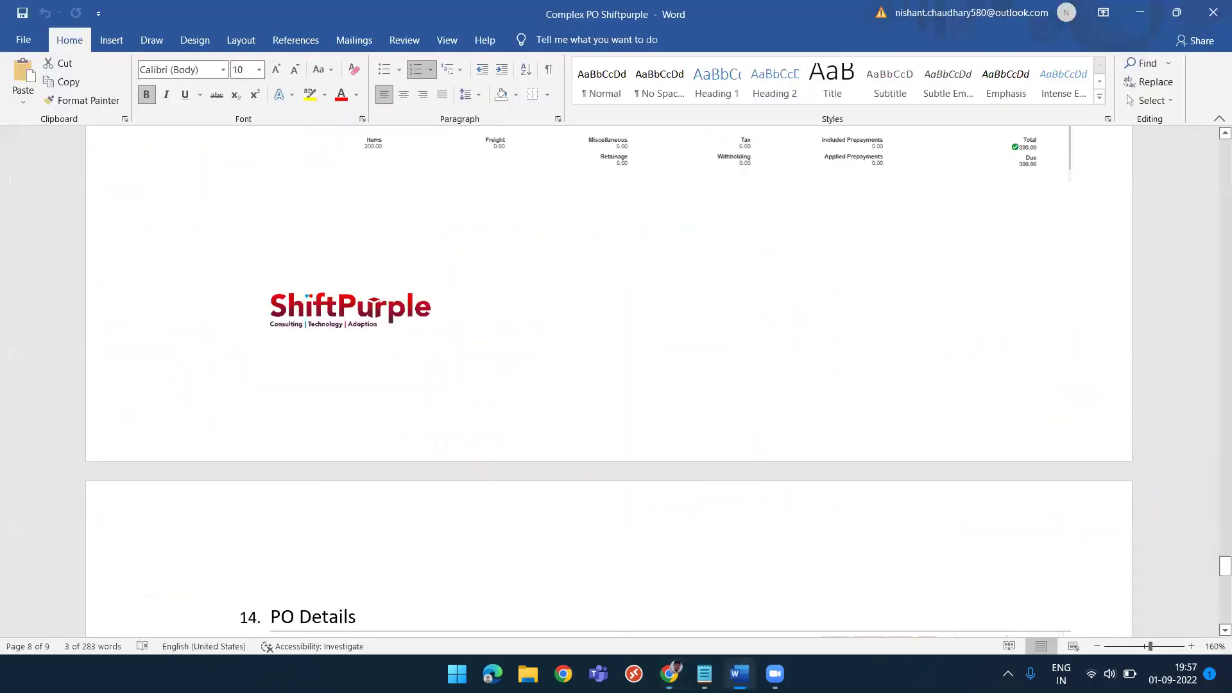
scroll(556, 423, up, 20)
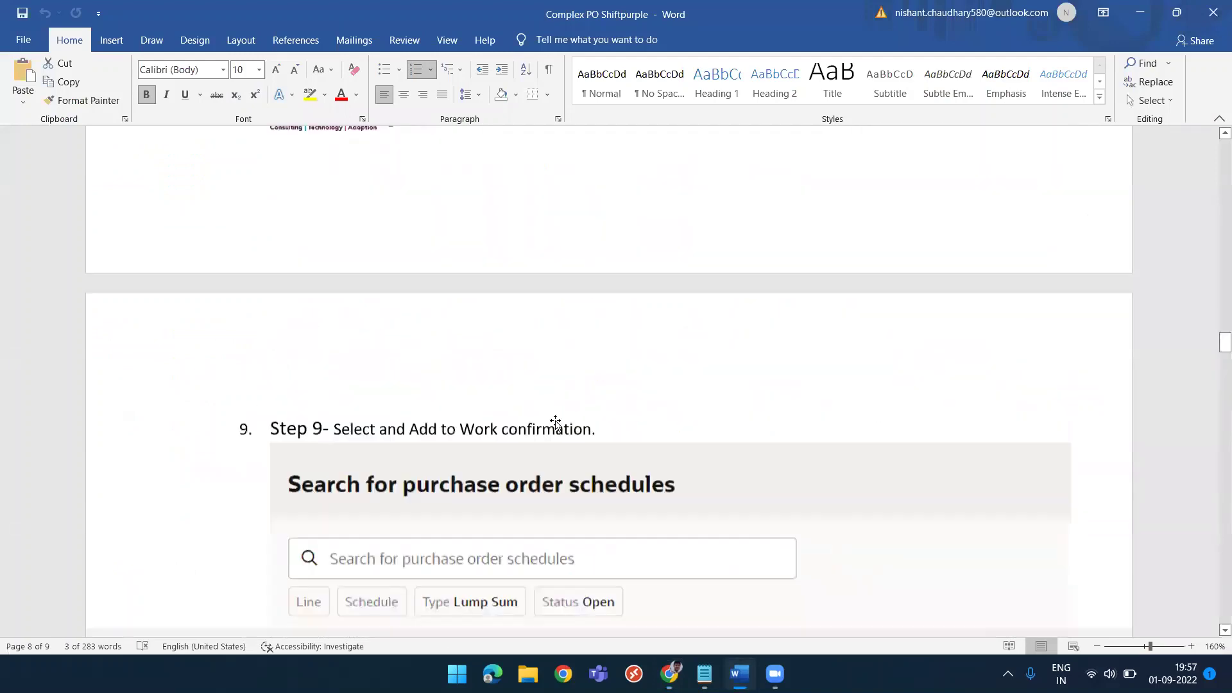
scroll(555, 423, up, 15)
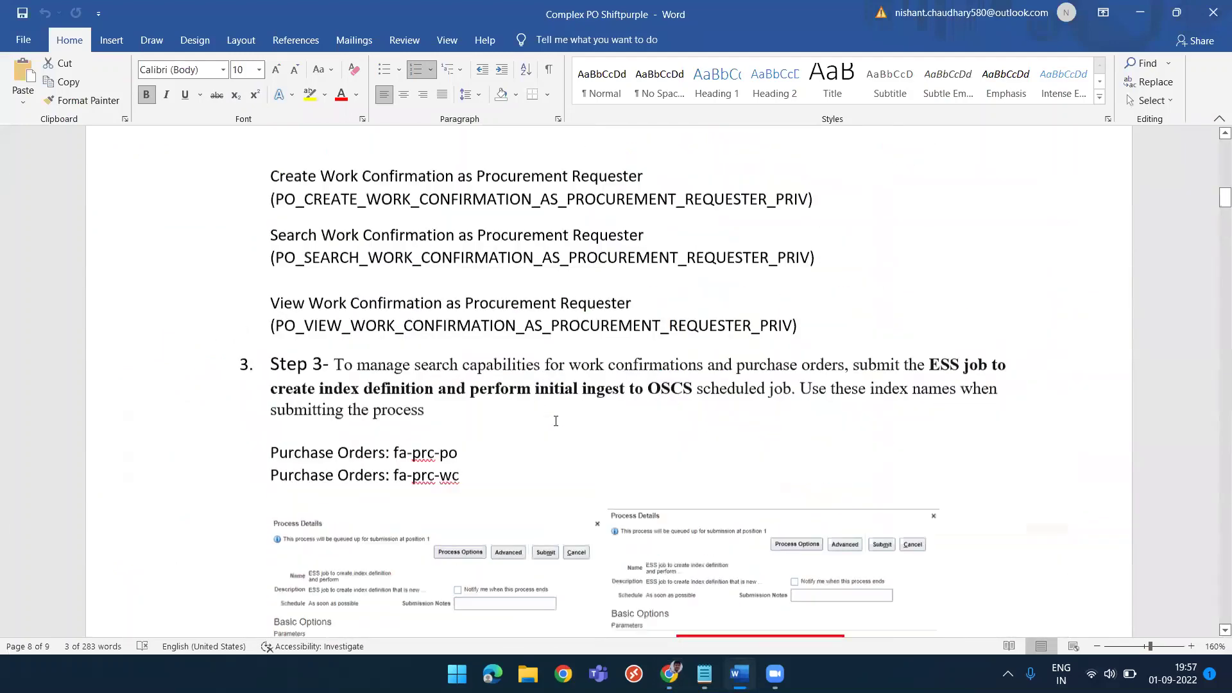
scroll(555, 421, up, 15)
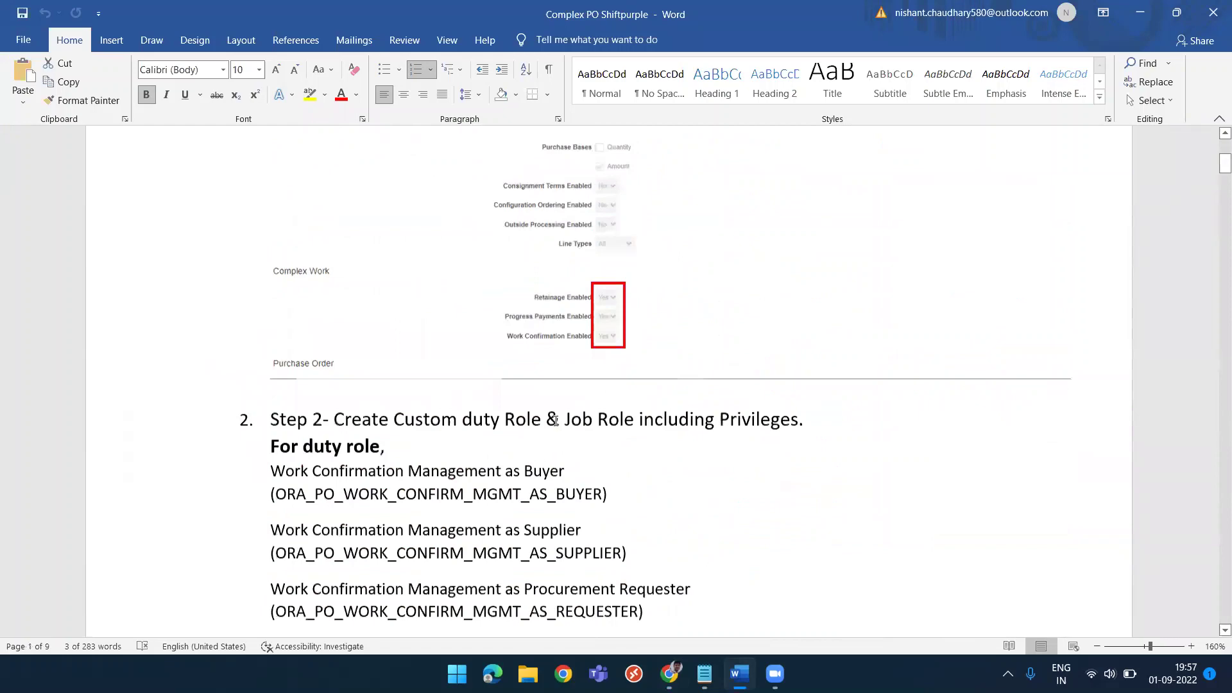
scroll(556, 421, down, 2)
scroll(556, 421, up, 1)
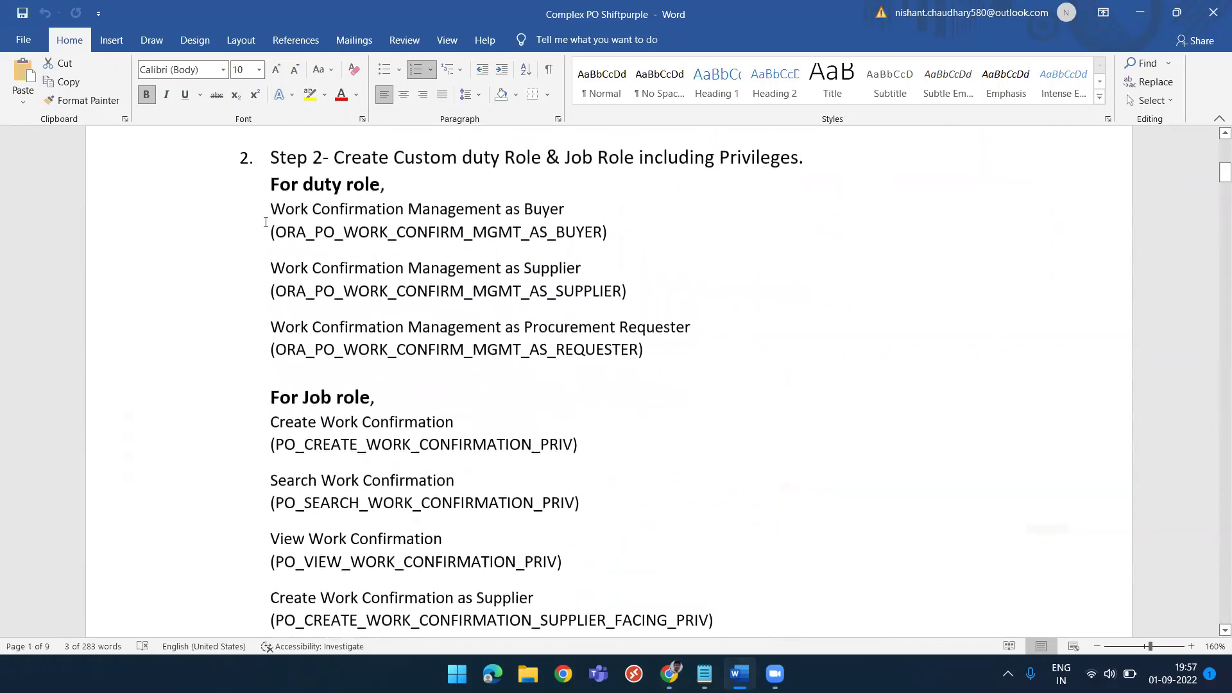
drag(271, 209, 472, 350)
click(472, 349)
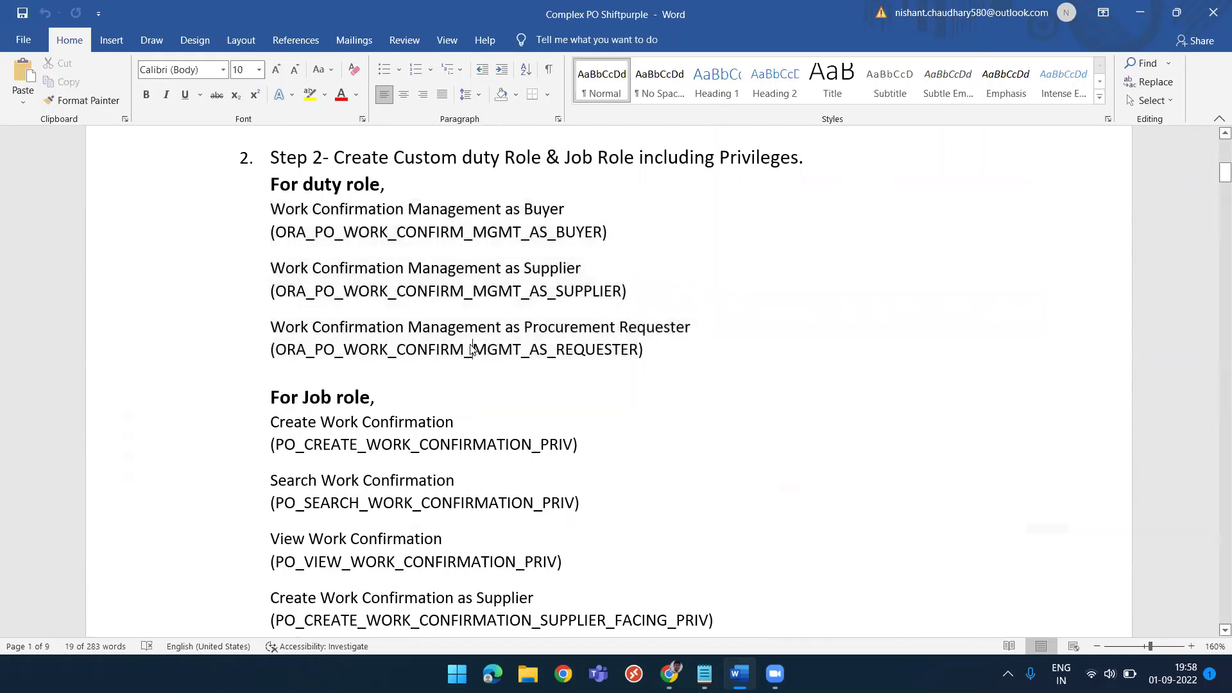
Highlight the Search and View Work Confirmation privileges, then review Step 3's index names and Step 4.
scroll(429, 376, down, 4)
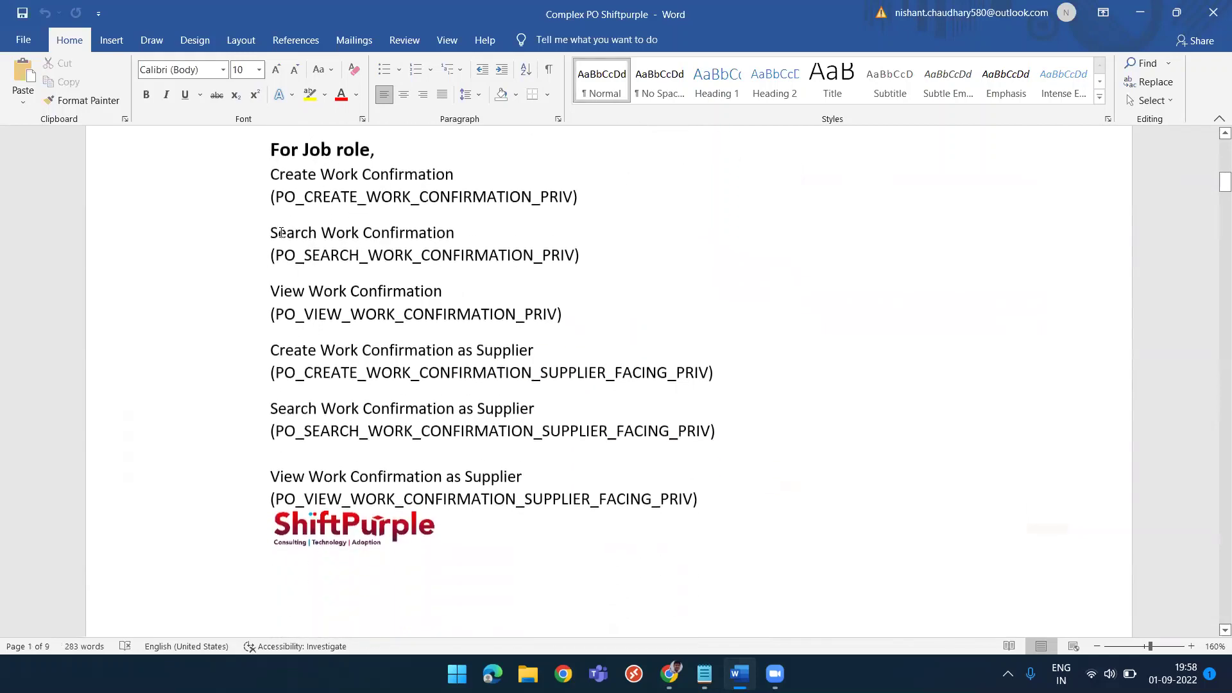
shift+click(510, 314)
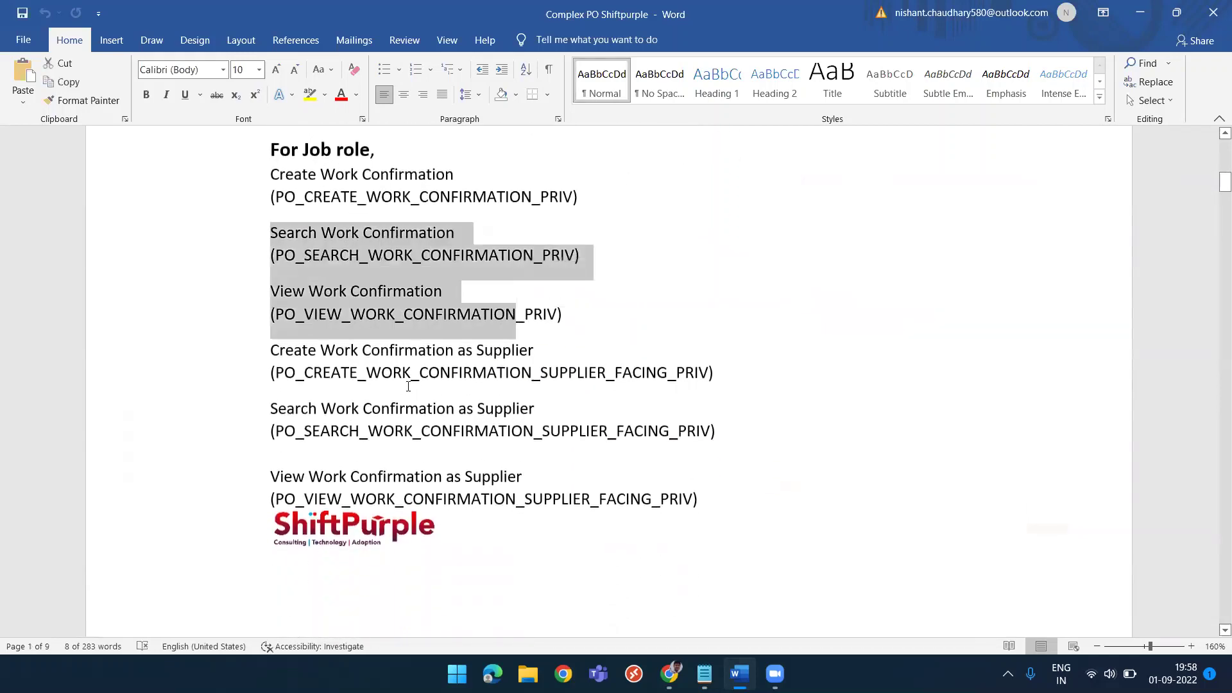
scroll(408, 385, down, 3)
scroll(408, 385, down, 7)
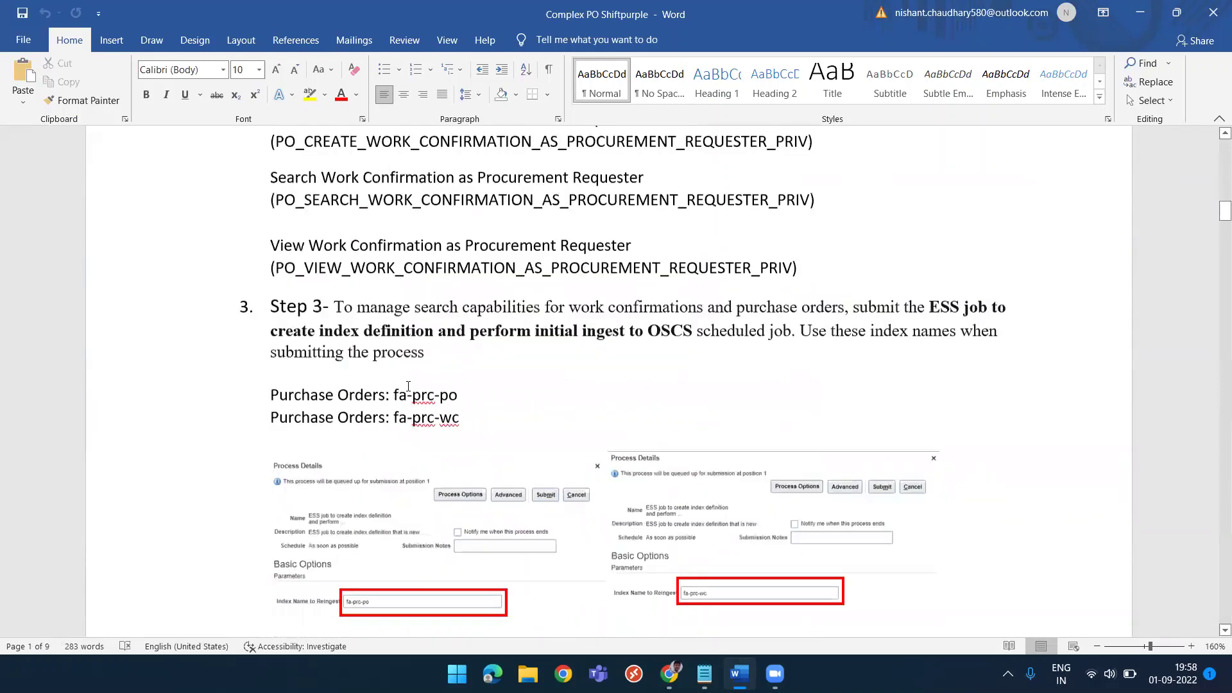
scroll(408, 386, down, 1)
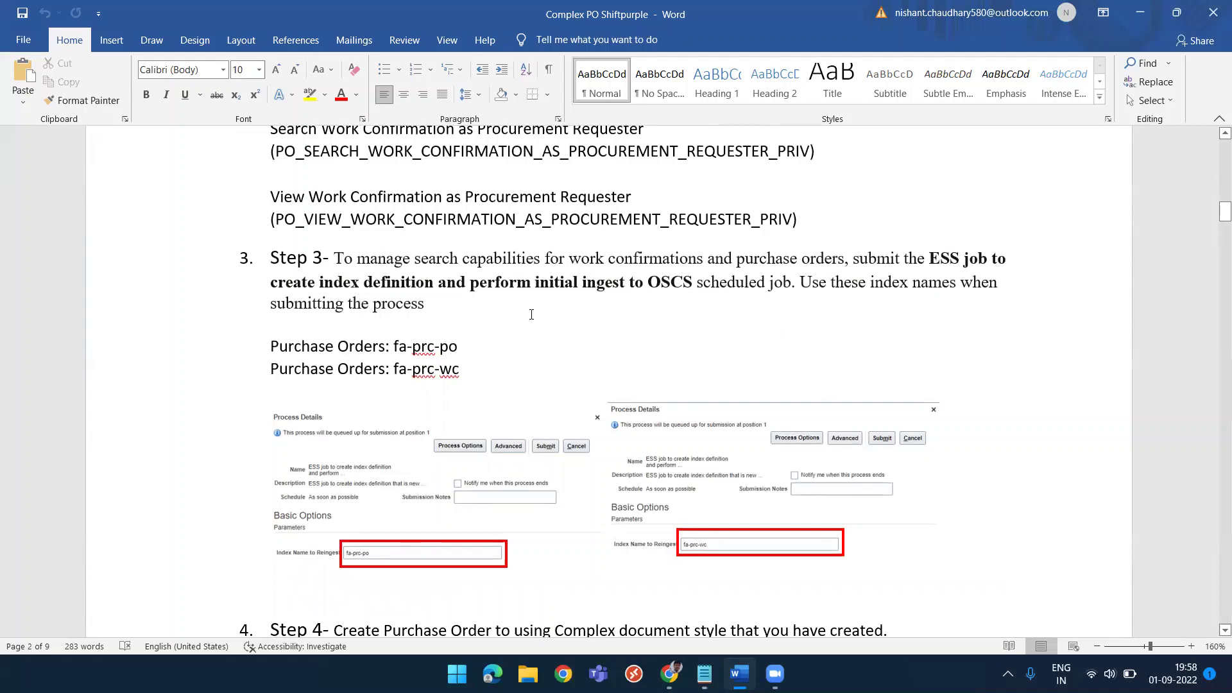
scroll(531, 314, down, 3)
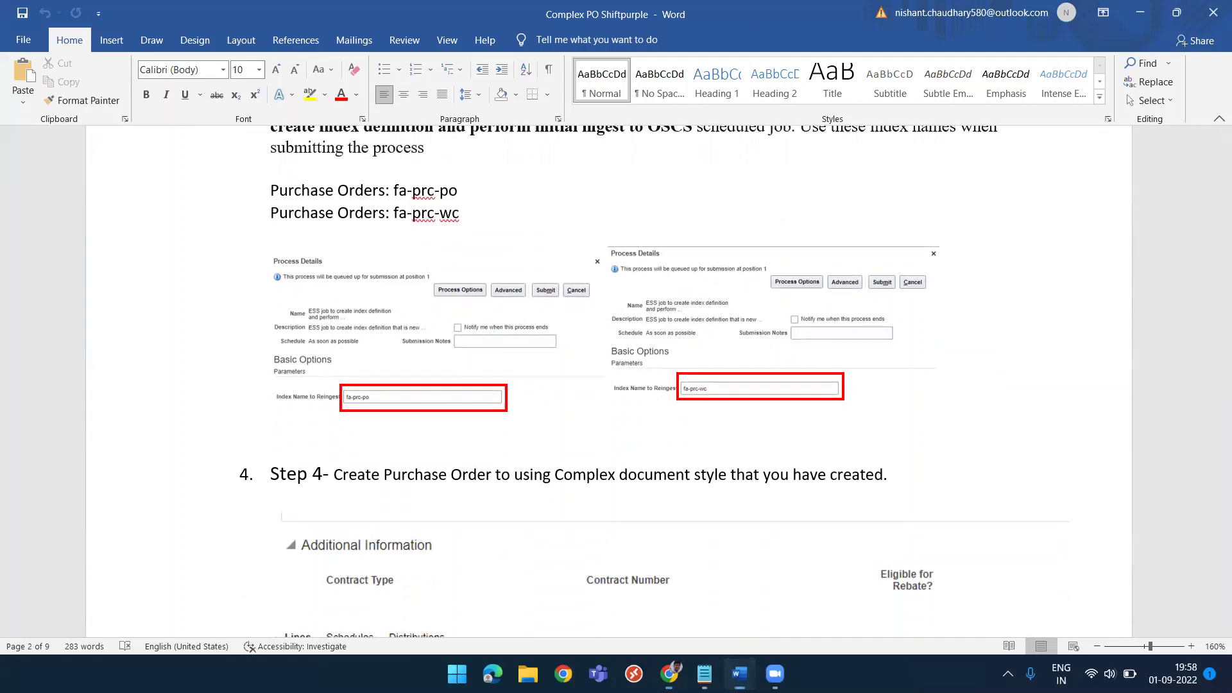
Approve work confirmation US164575-1 from notifications and refresh the order to show 50.00 USD completed.
click(740, 674)
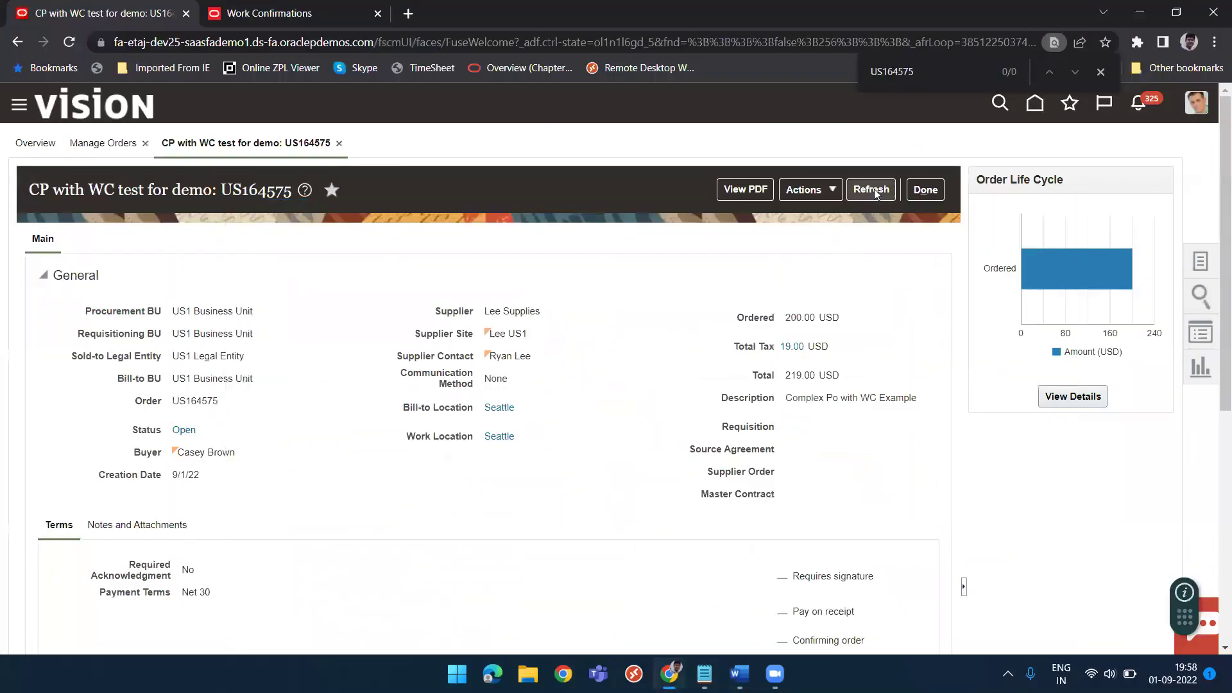
click(874, 191)
click(875, 194)
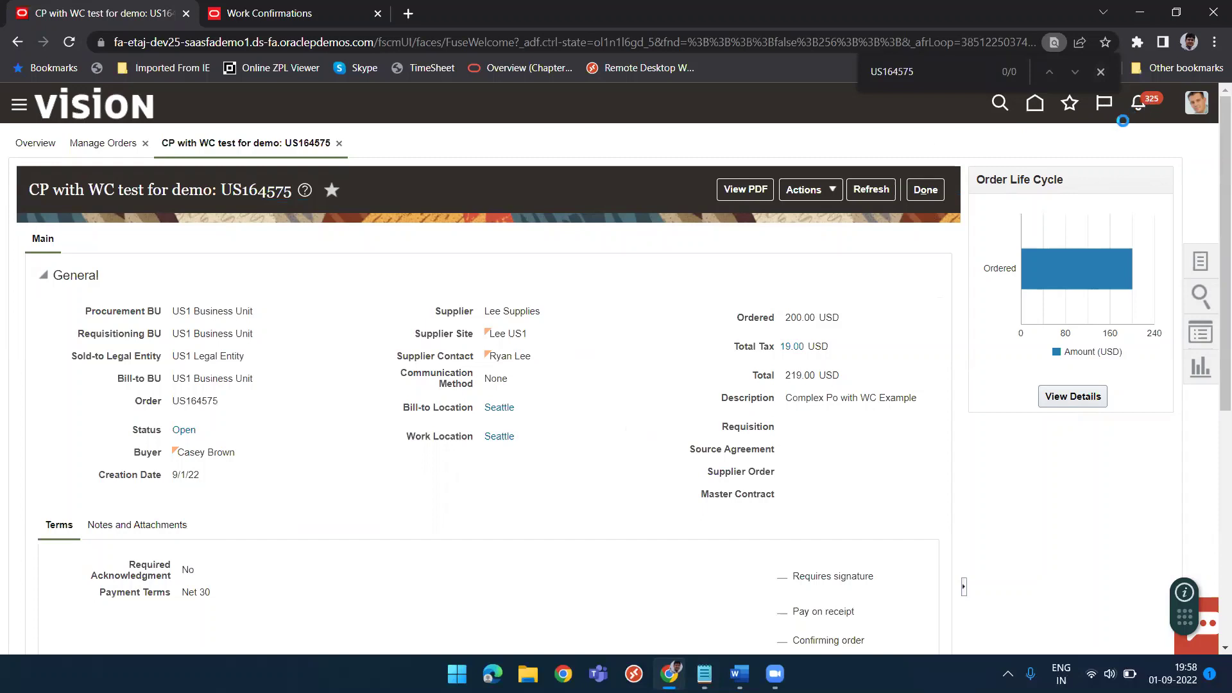
click(1141, 104)
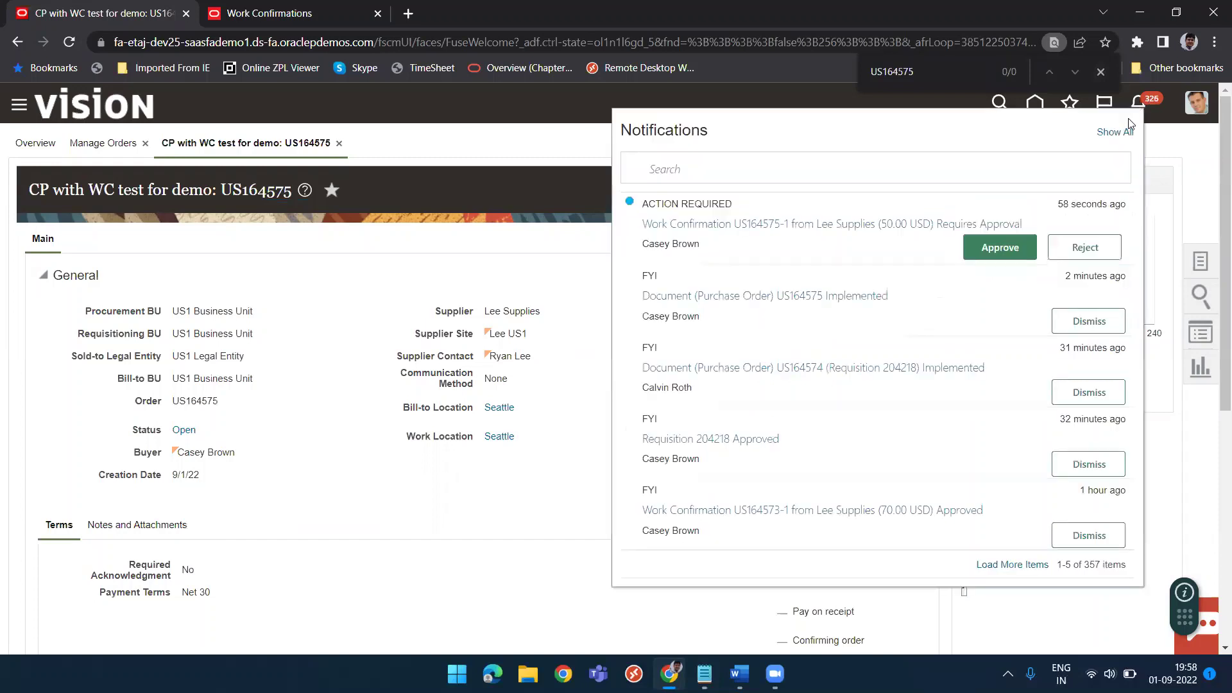
click(995, 251)
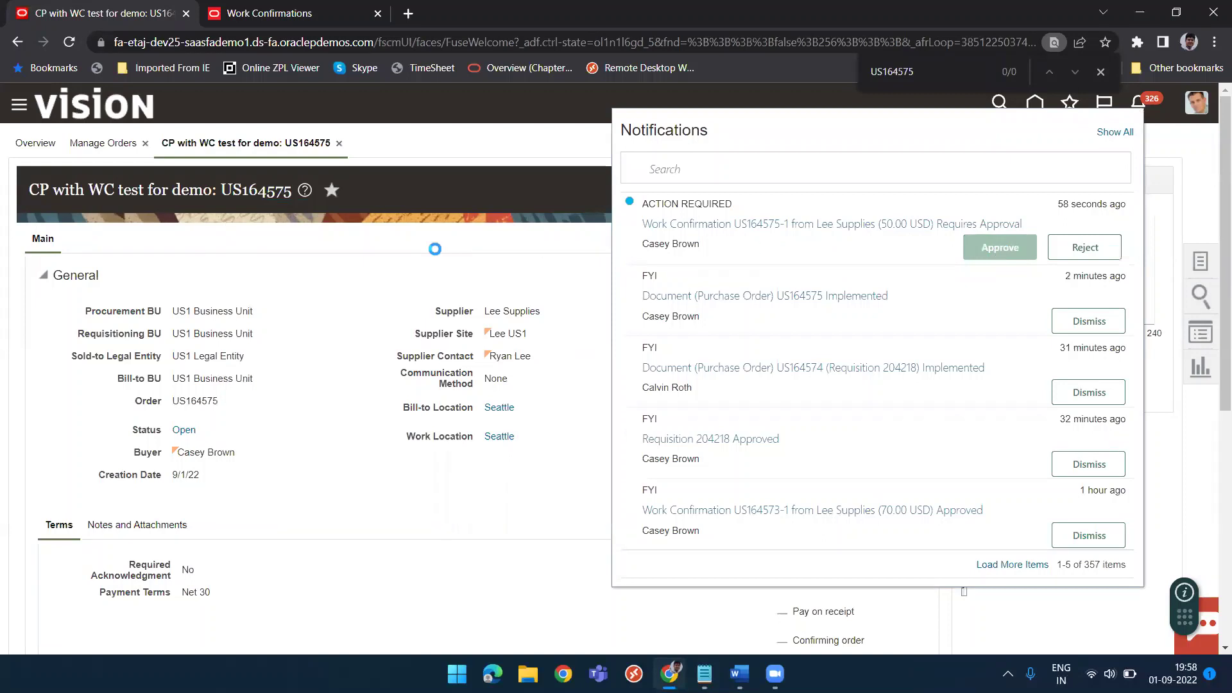
click(513, 300)
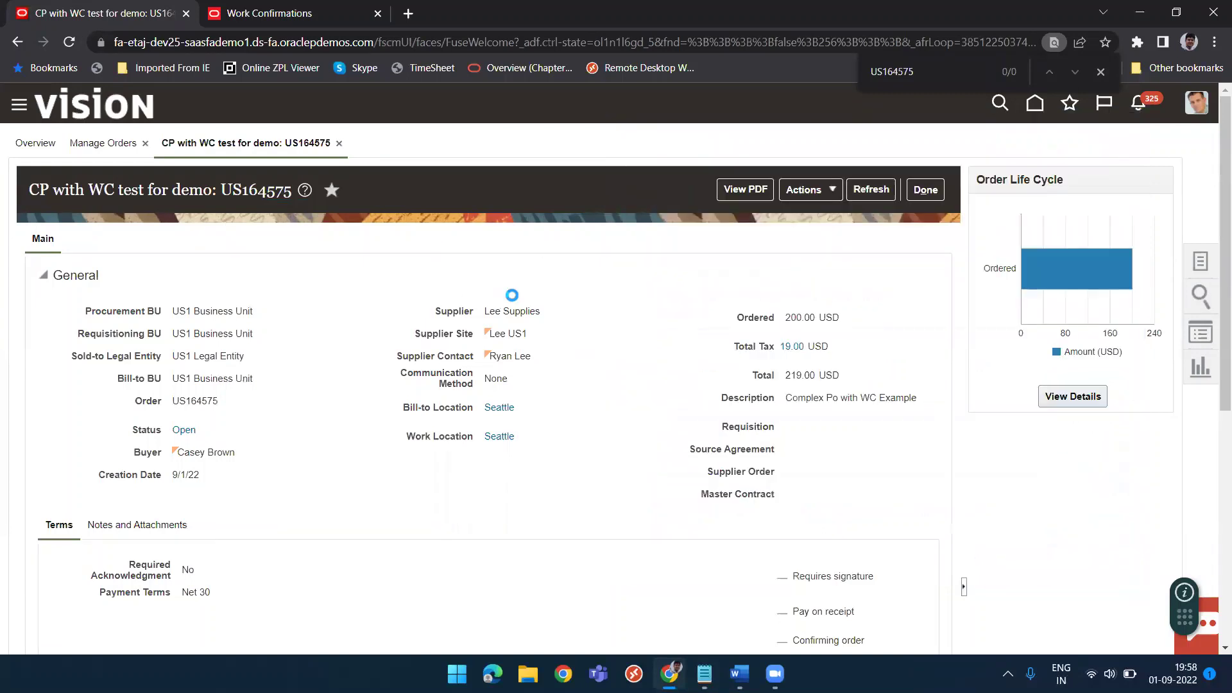
click(885, 191)
mouse_move(1047, 275)
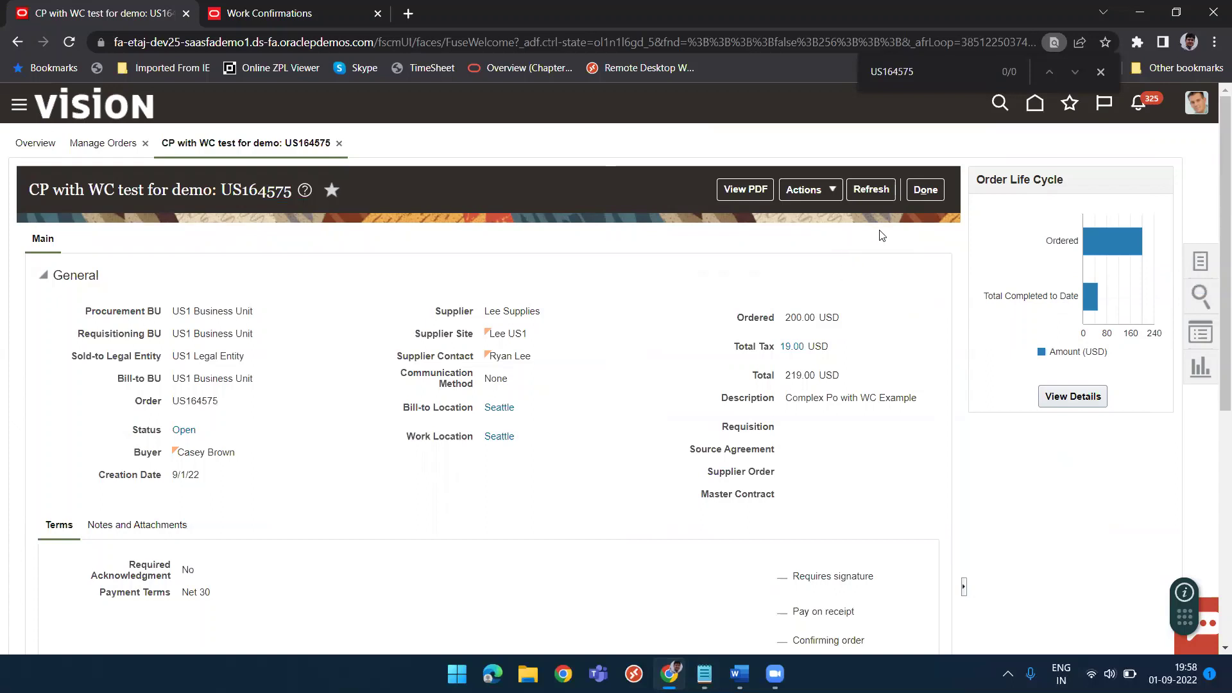
From the home page, switch to the Payables work area and open Invoices to create one.
click(1034, 103)
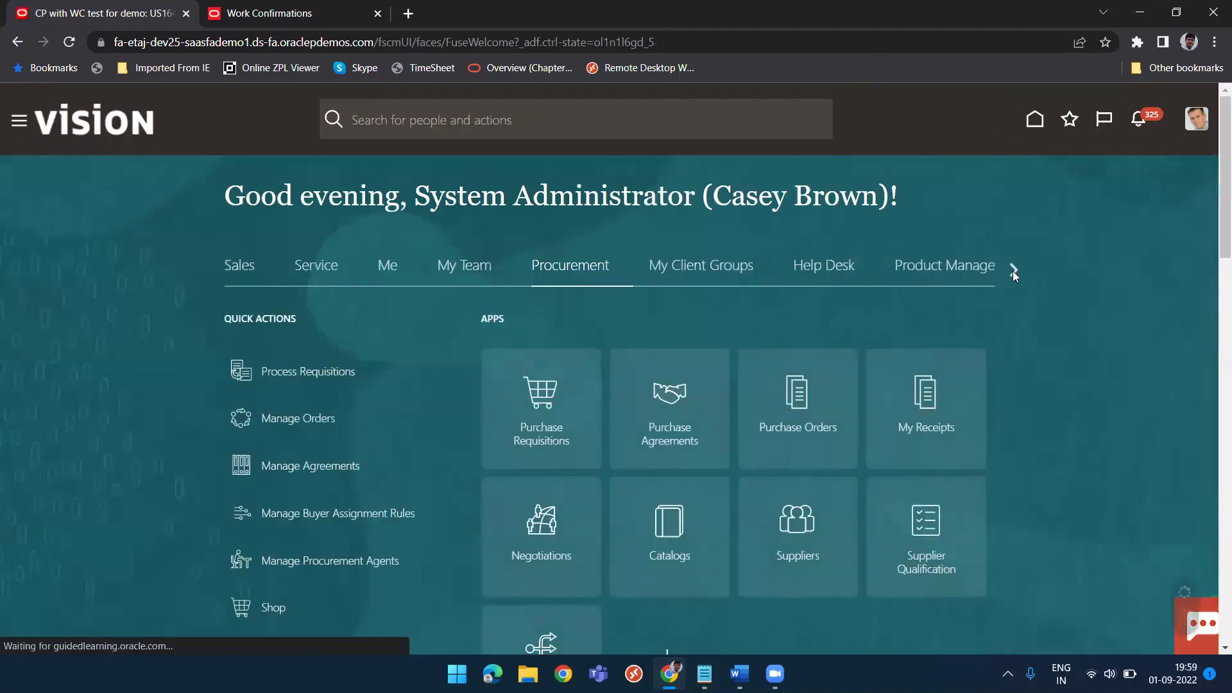
click(1013, 271)
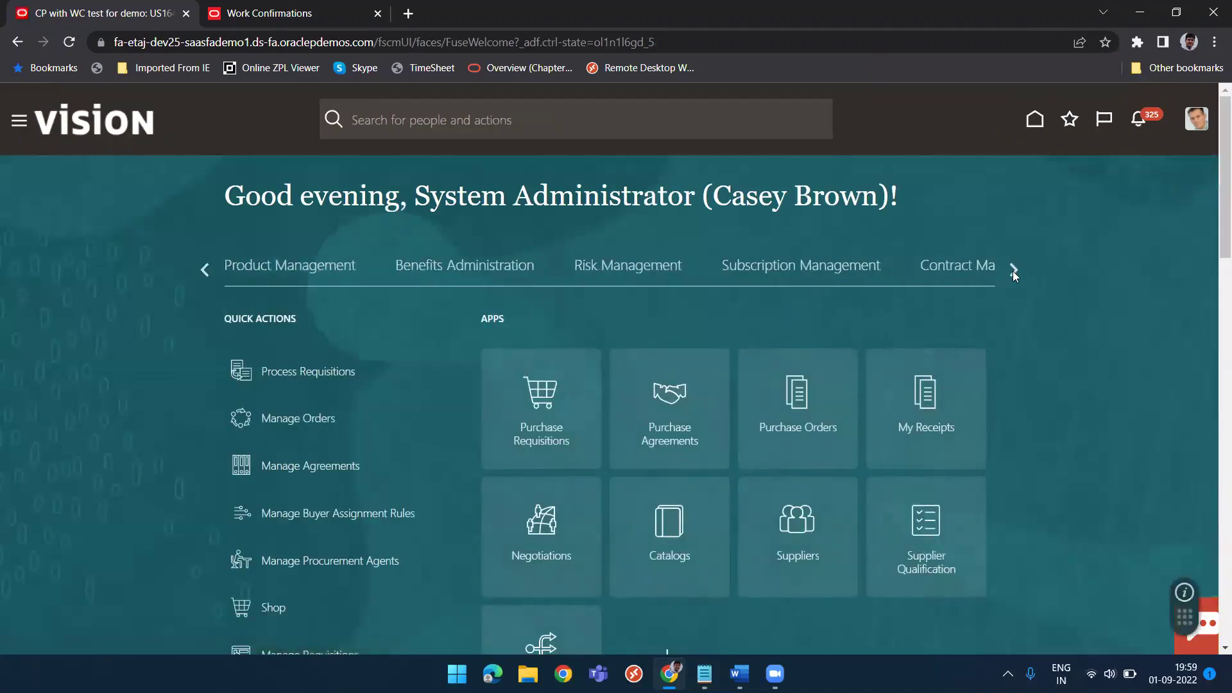
click(1013, 271)
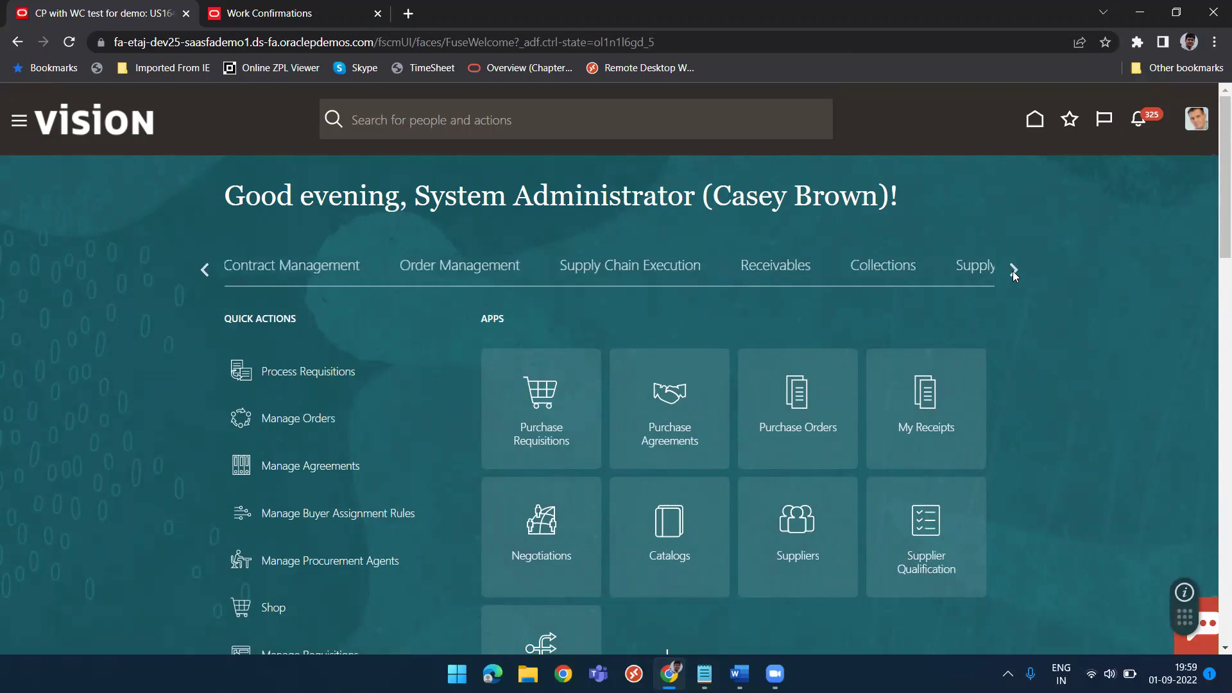
click(1013, 271)
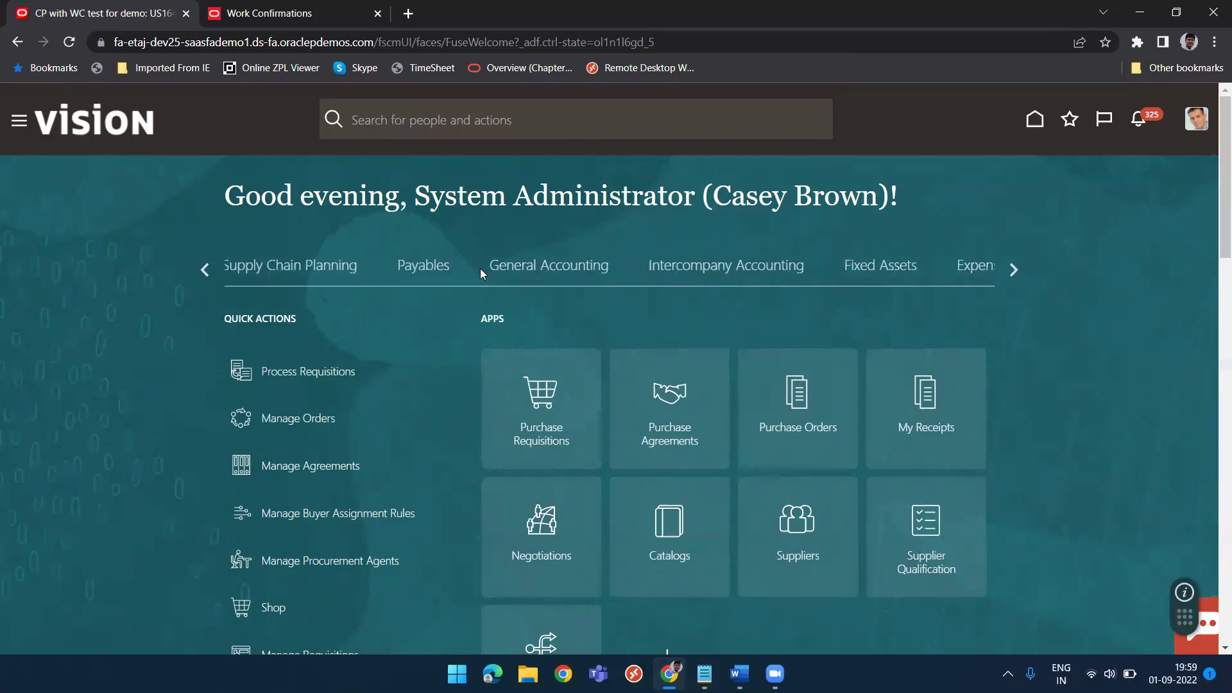
click(426, 266)
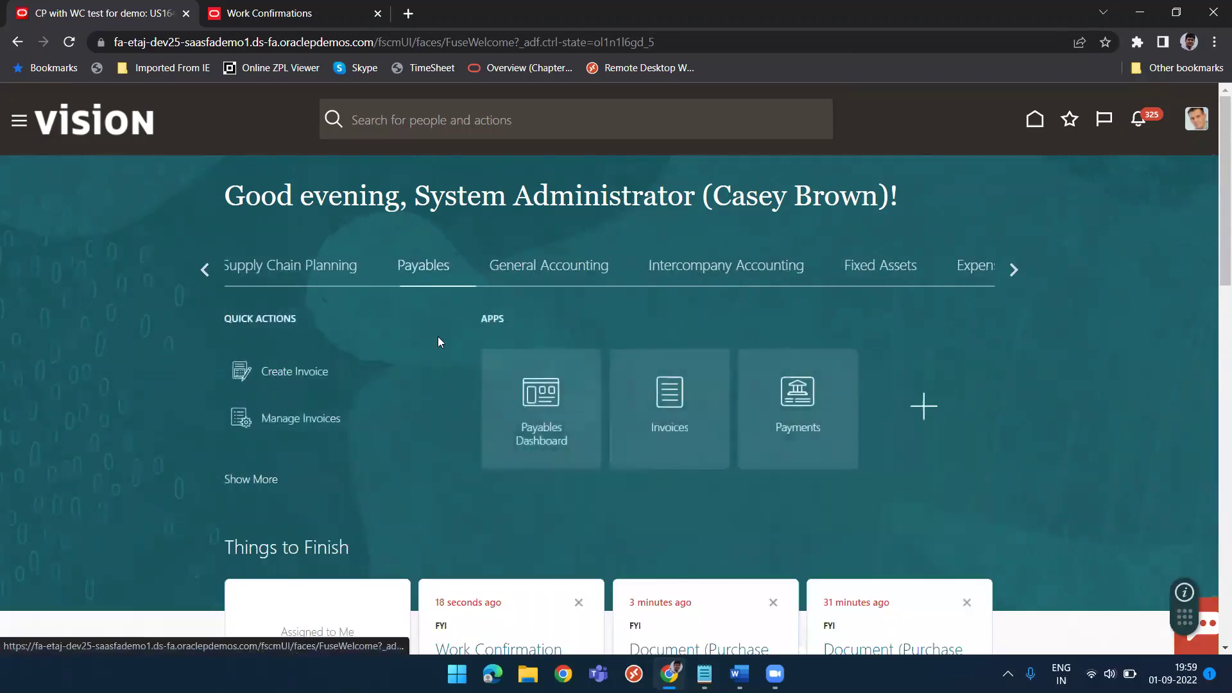
click(668, 420)
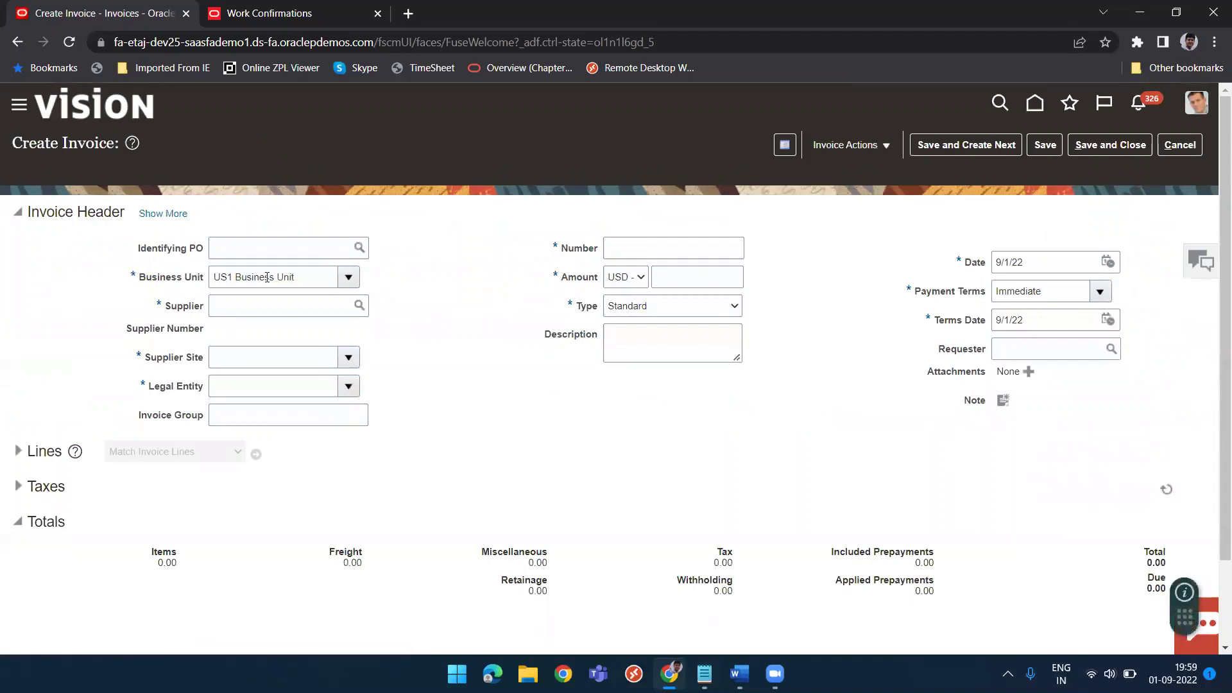
Enter invoice US164575-1 against PO US164575 with amount 10.00 and begin line matching.
click(253, 247)
text(US164575)
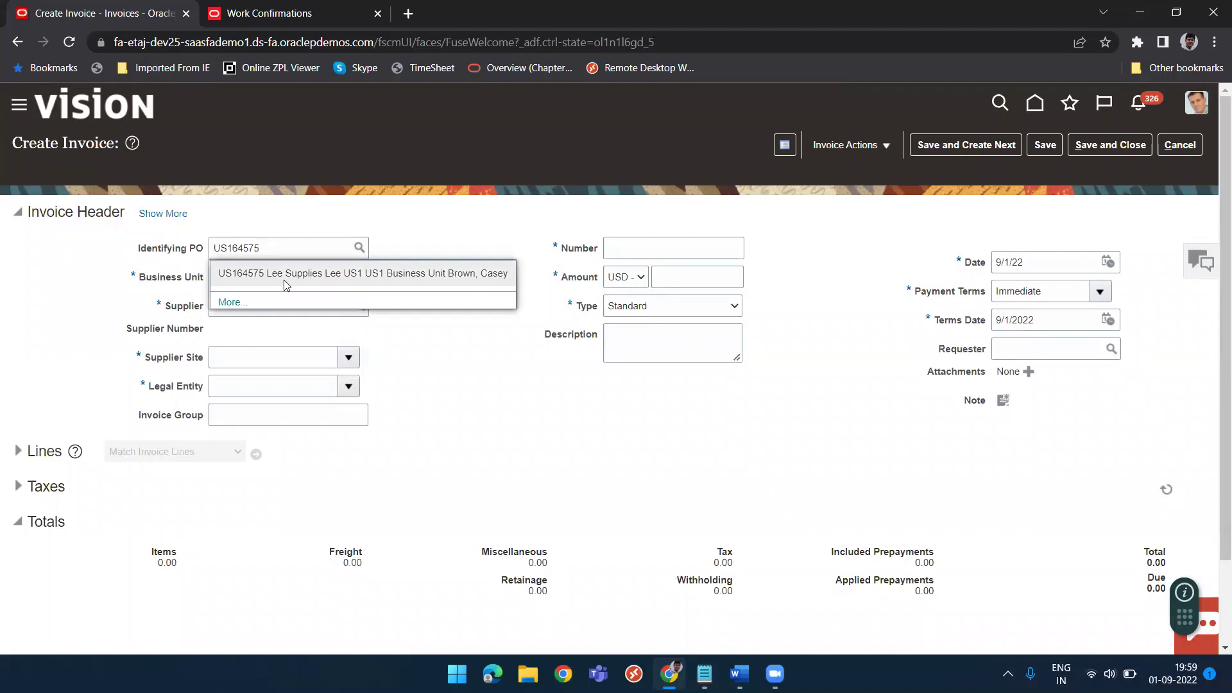
click(286, 274)
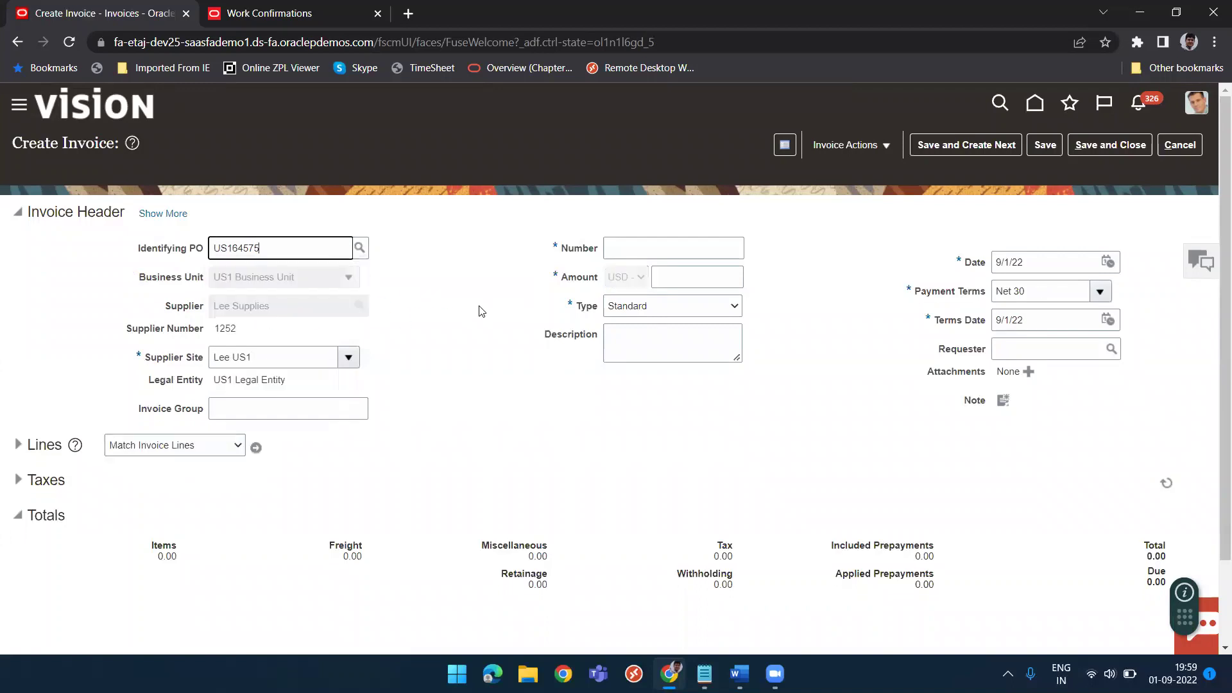
click(648, 246)
text(US164575)
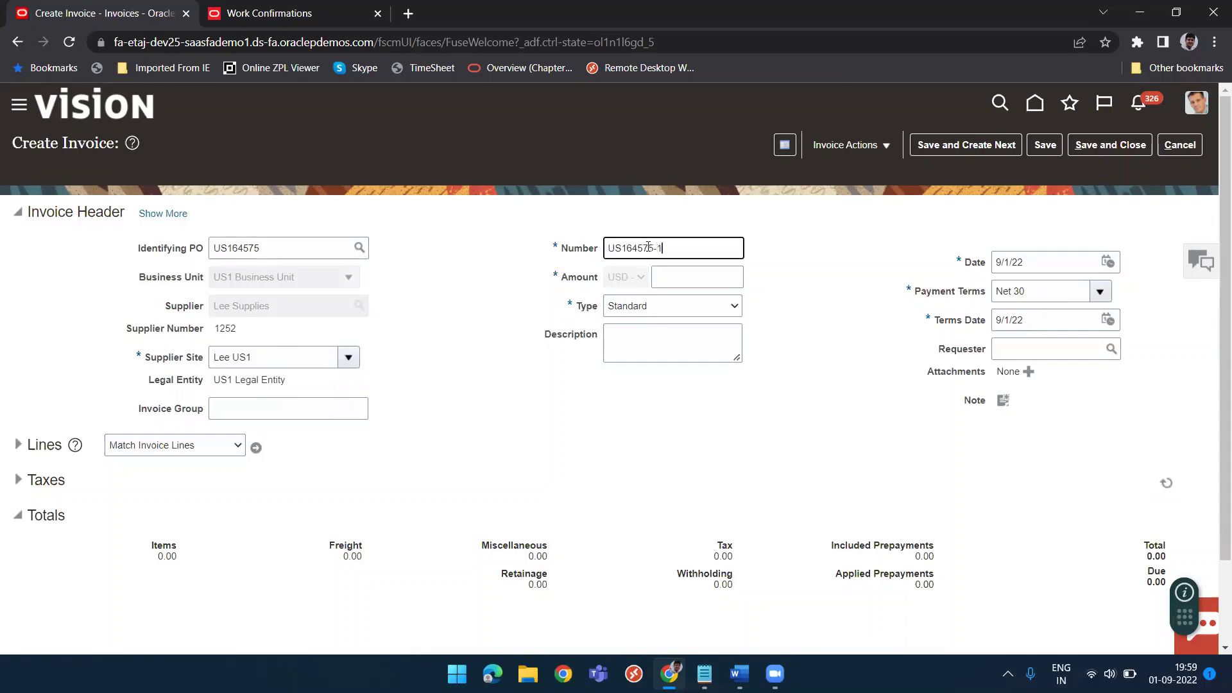
click(695, 280)
text(10)
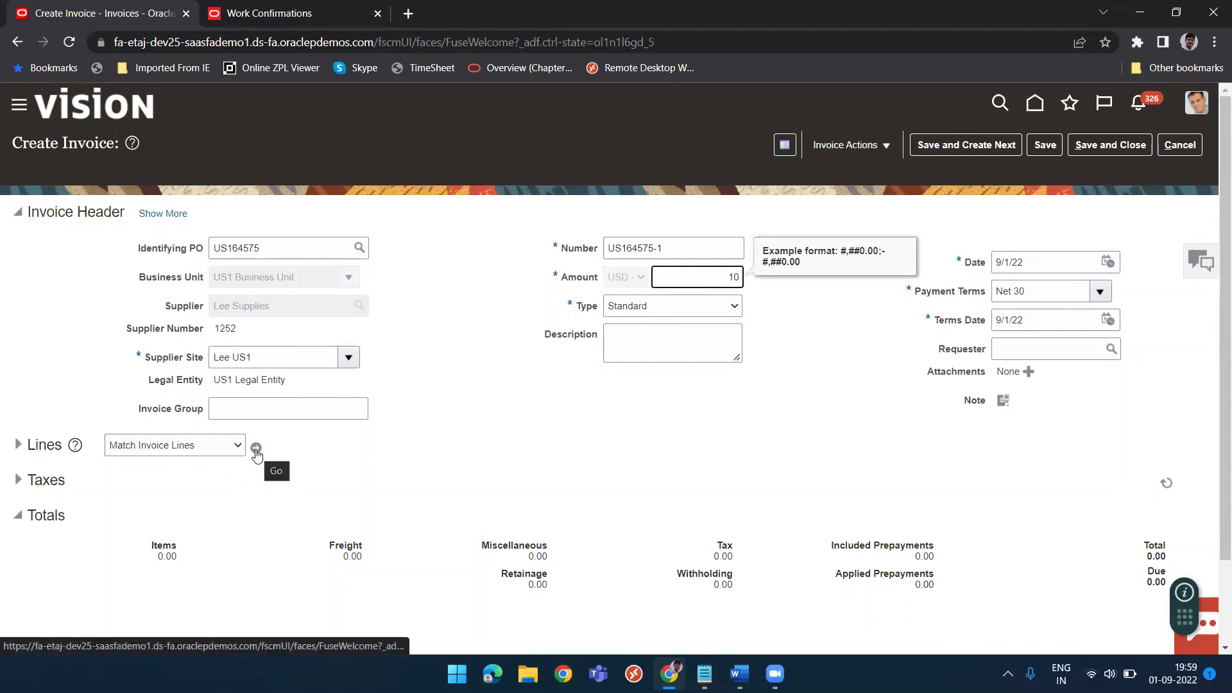
click(256, 449)
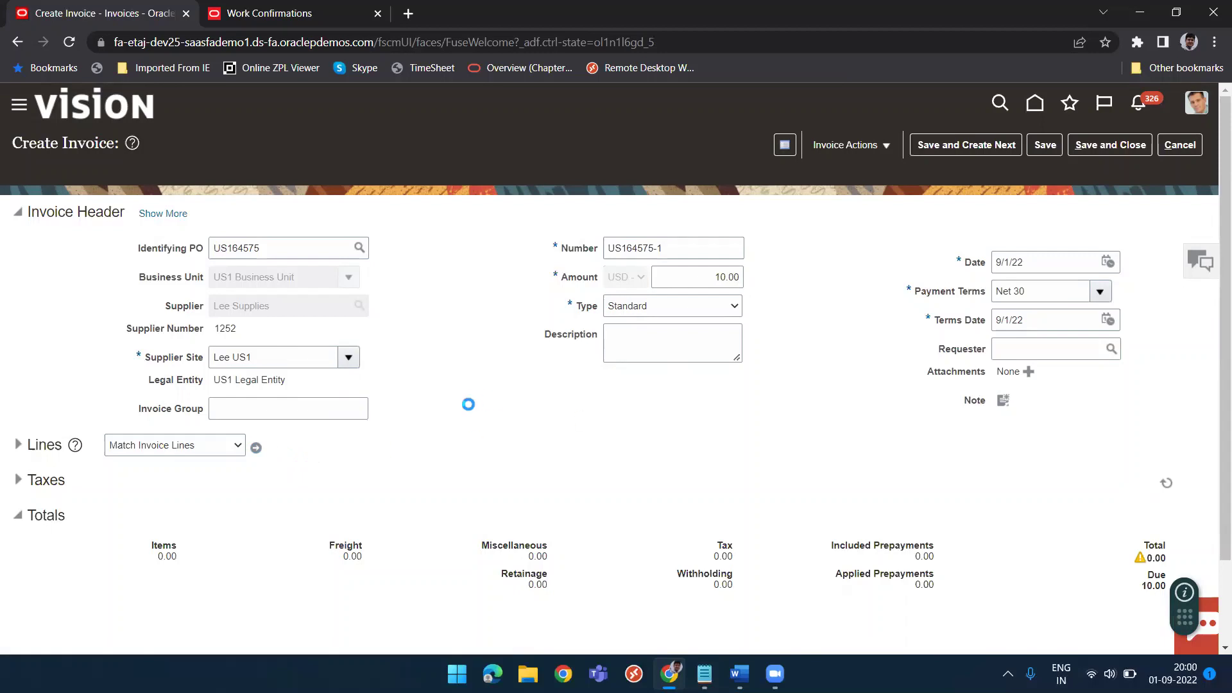
click(632, 308)
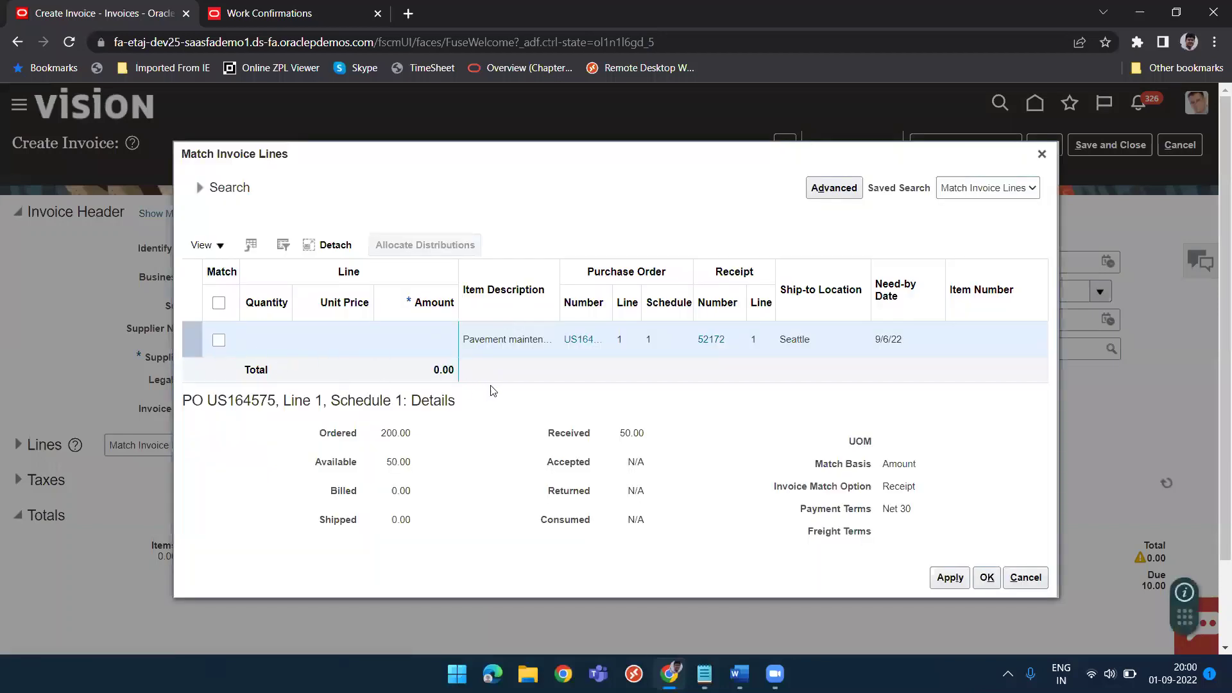
Match PO US164575 line 1 schedule 1 for 50.00, adding the Pavement maintenance line.
double_click(564, 434)
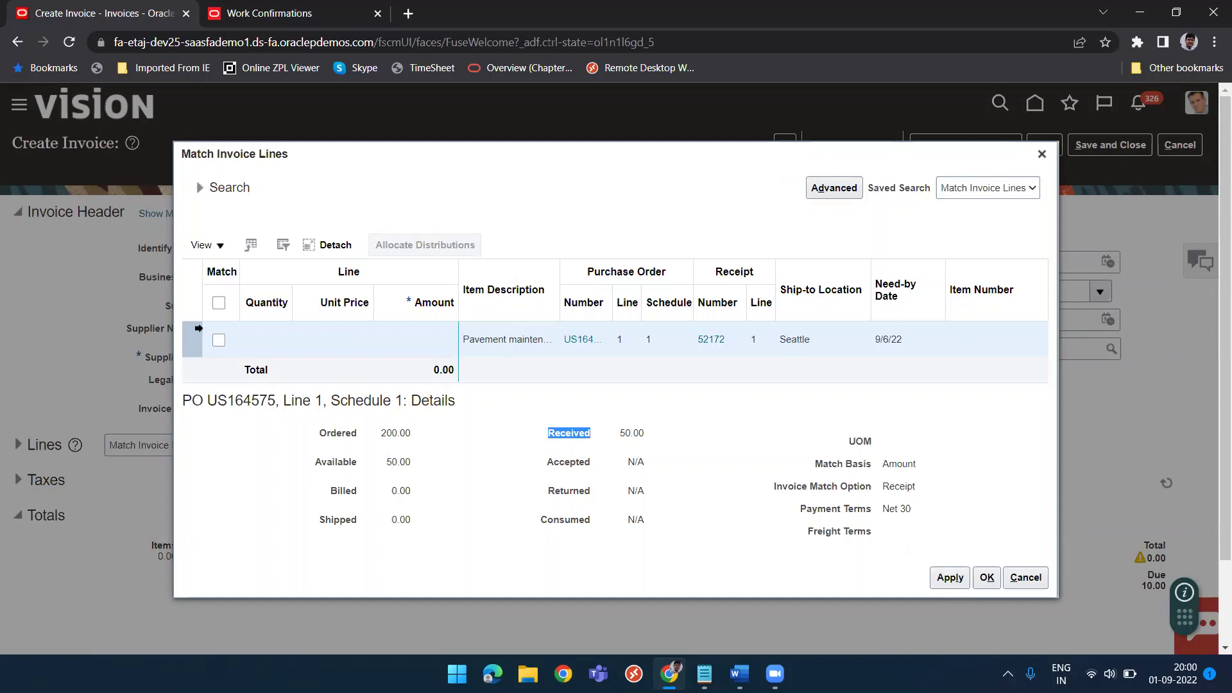
click(218, 340)
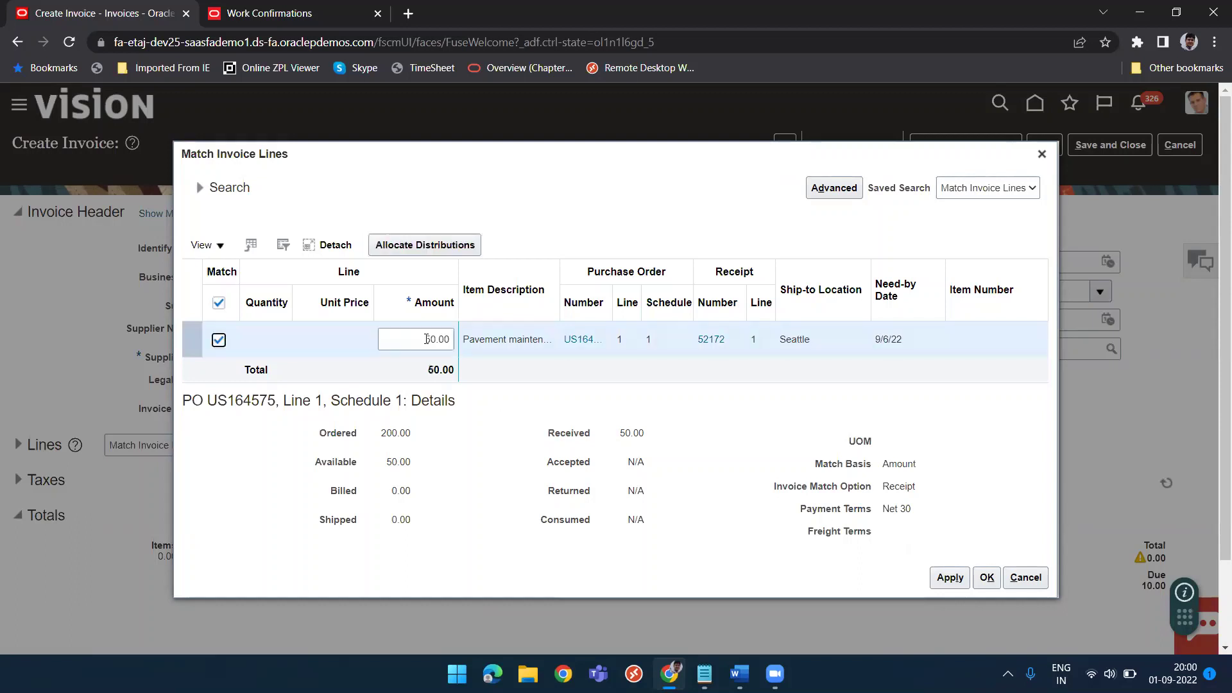
click(438, 339)
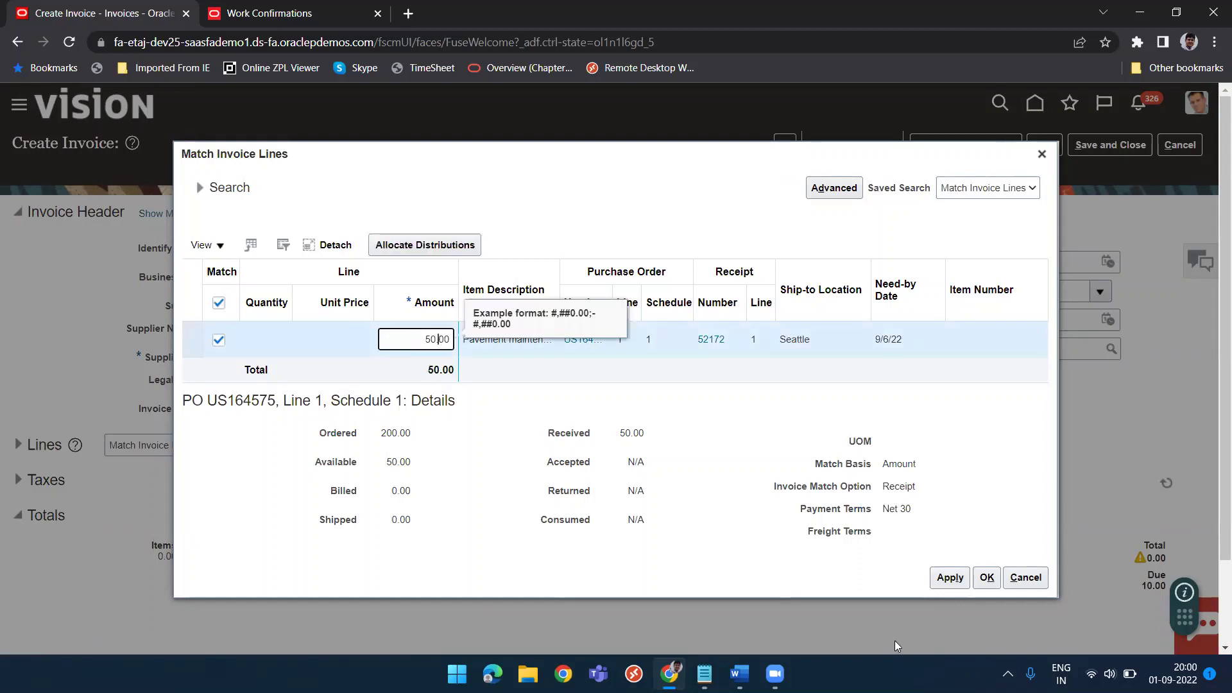
click(957, 580)
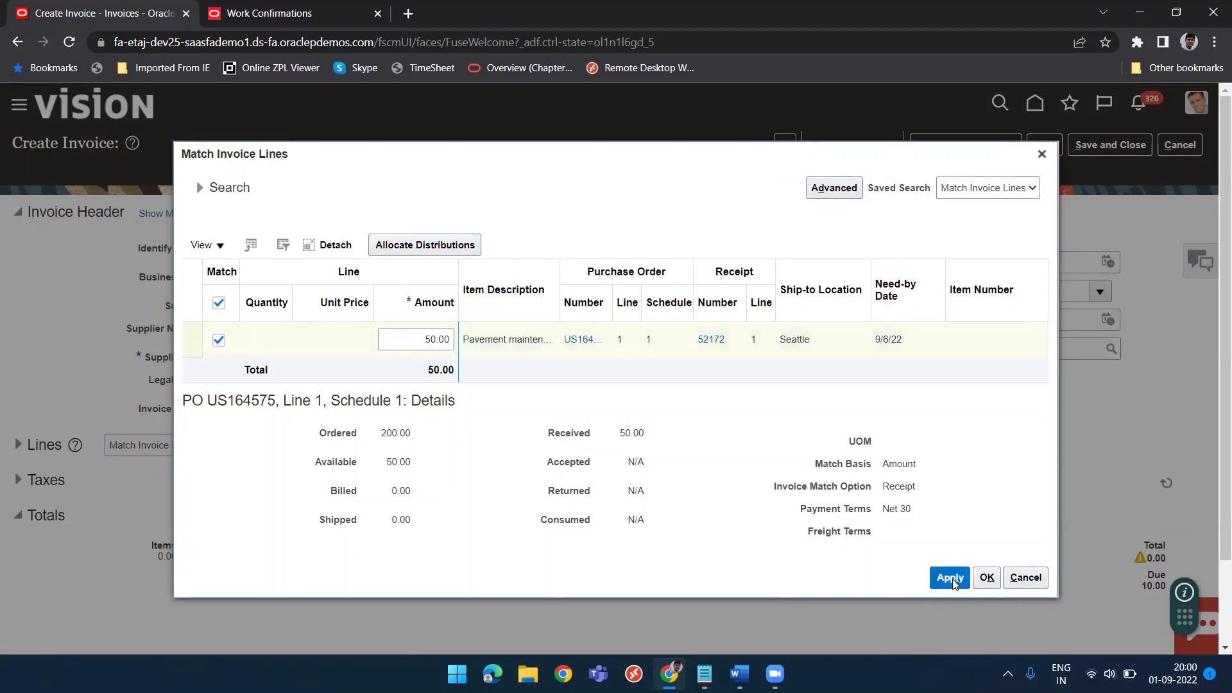
click(987, 577)
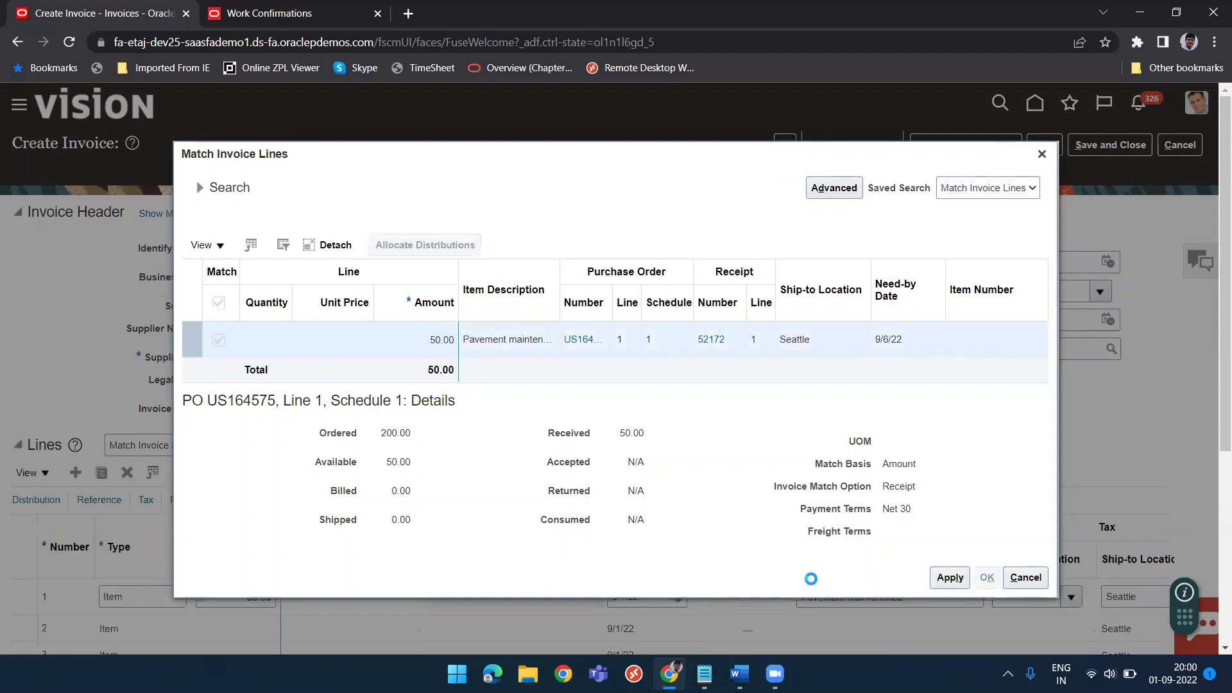
scroll(657, 460, down, 2)
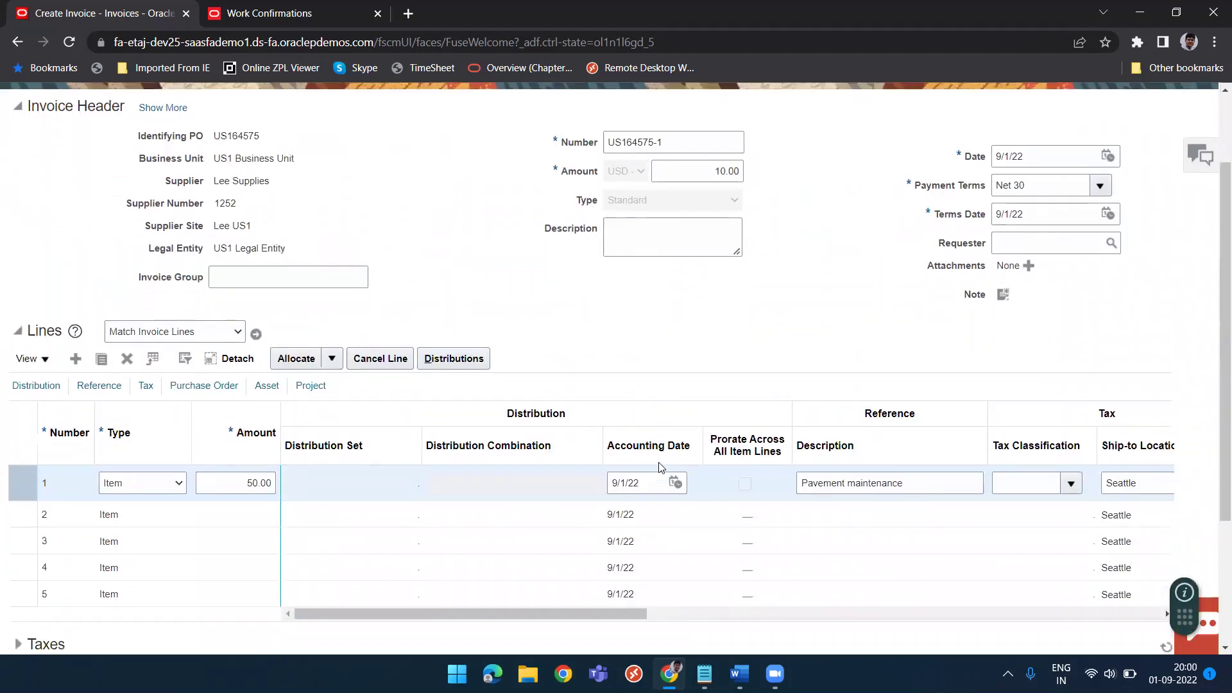
scroll(660, 467, down, 3)
scroll(658, 462, up, 5)
Calculate tax on invoice US164575-1 through Invoice Actions.
click(863, 145)
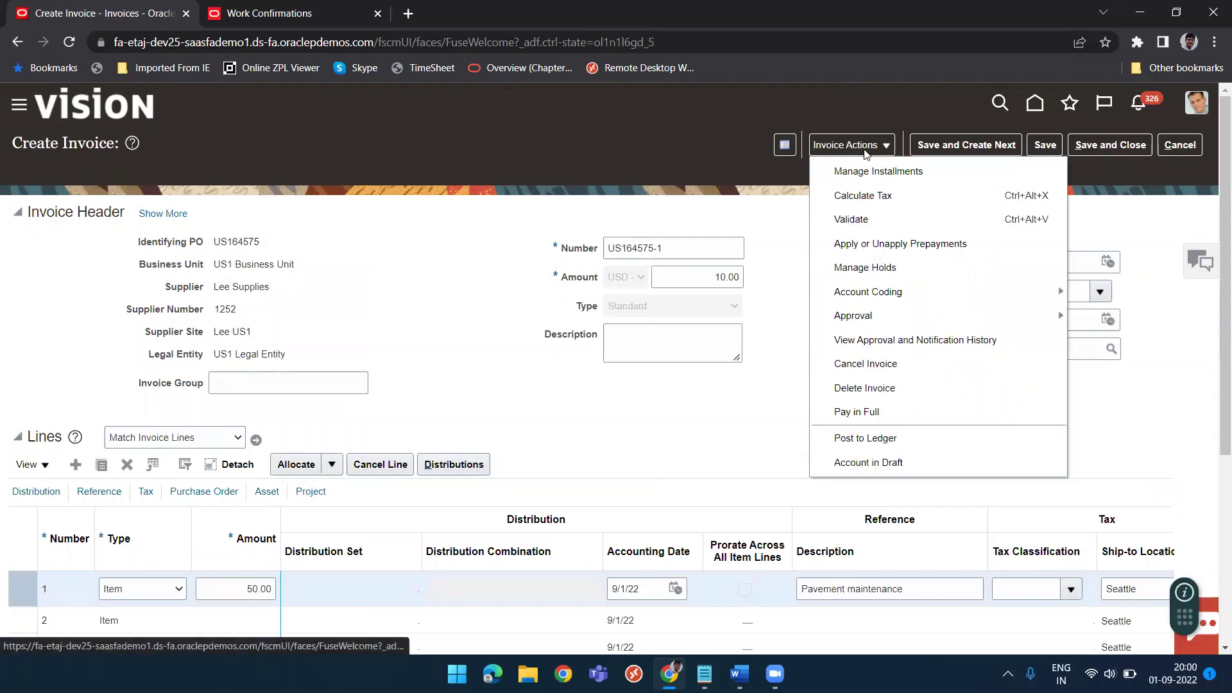
click(871, 195)
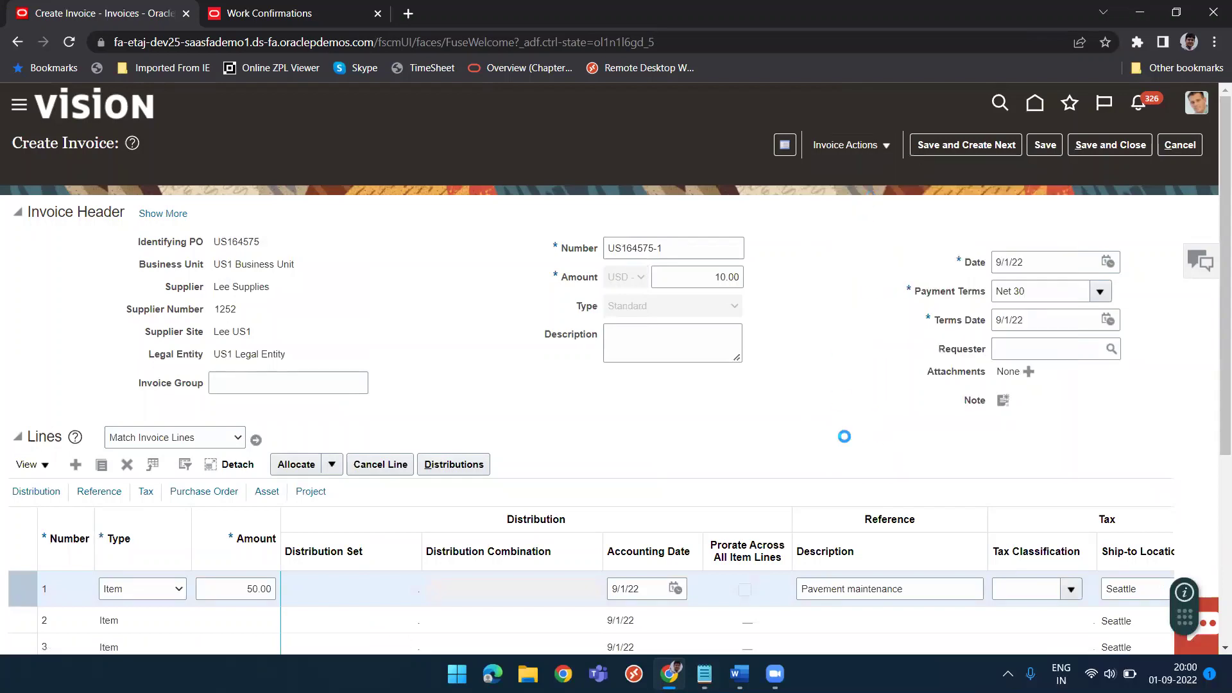
scroll(845, 437, down, 5)
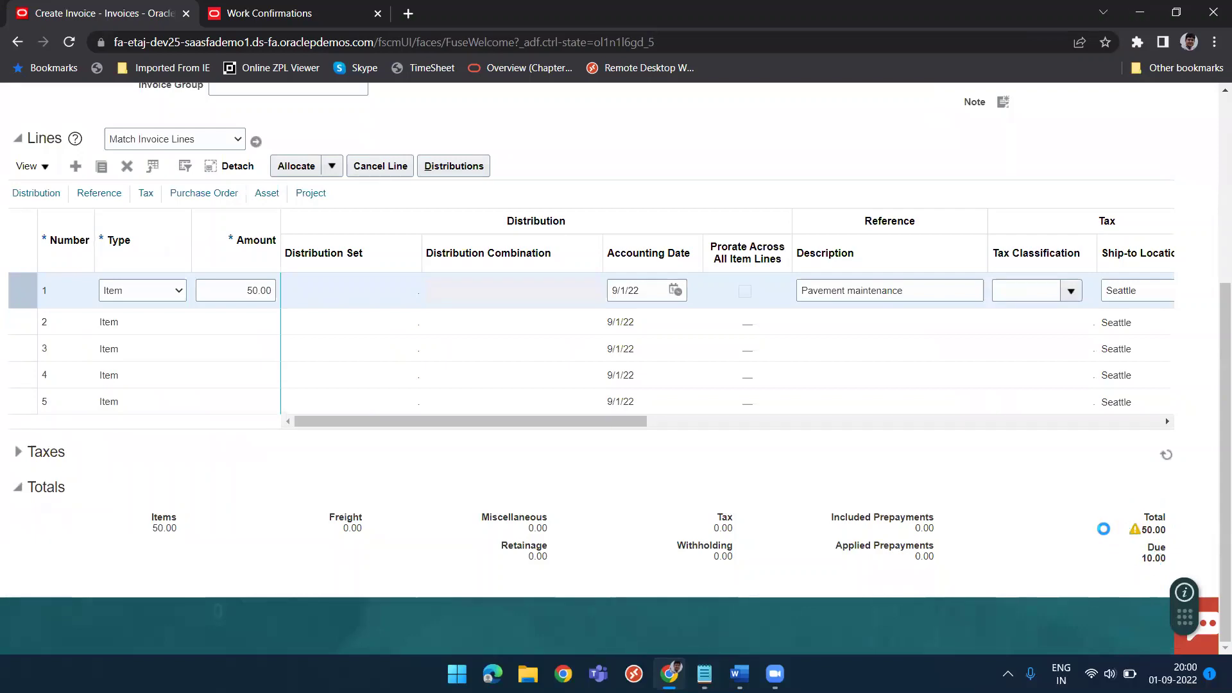
scroll(1103, 528, up, 5)
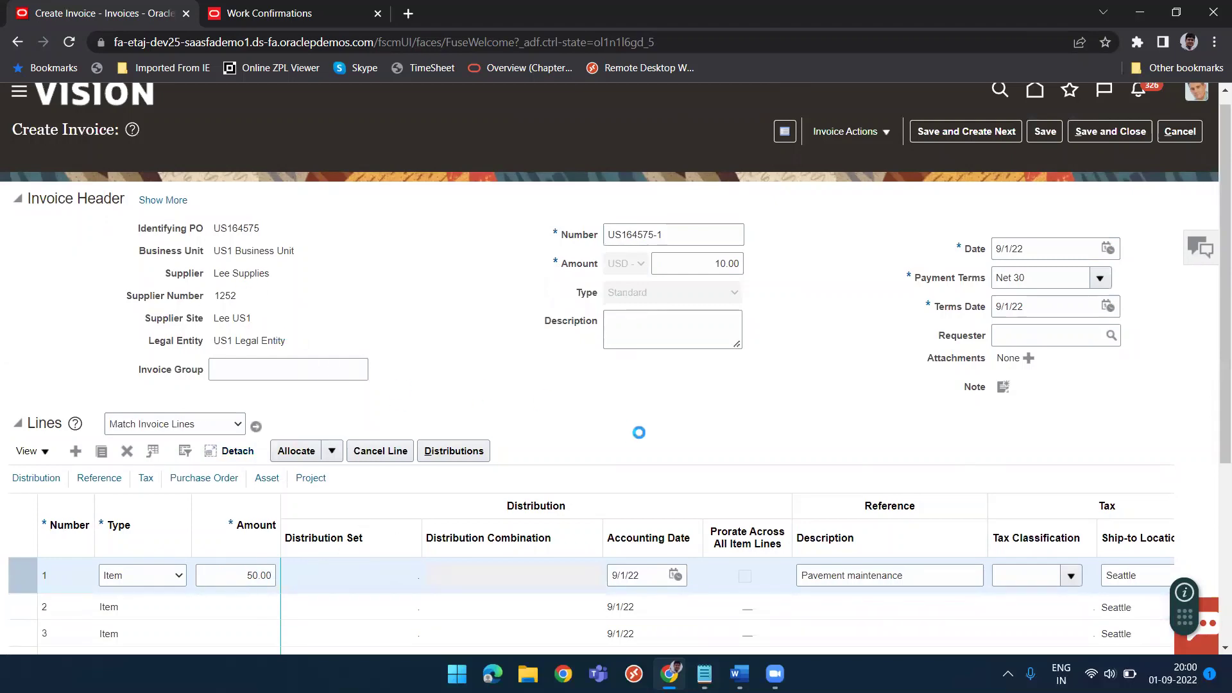
scroll(639, 432, down, 4)
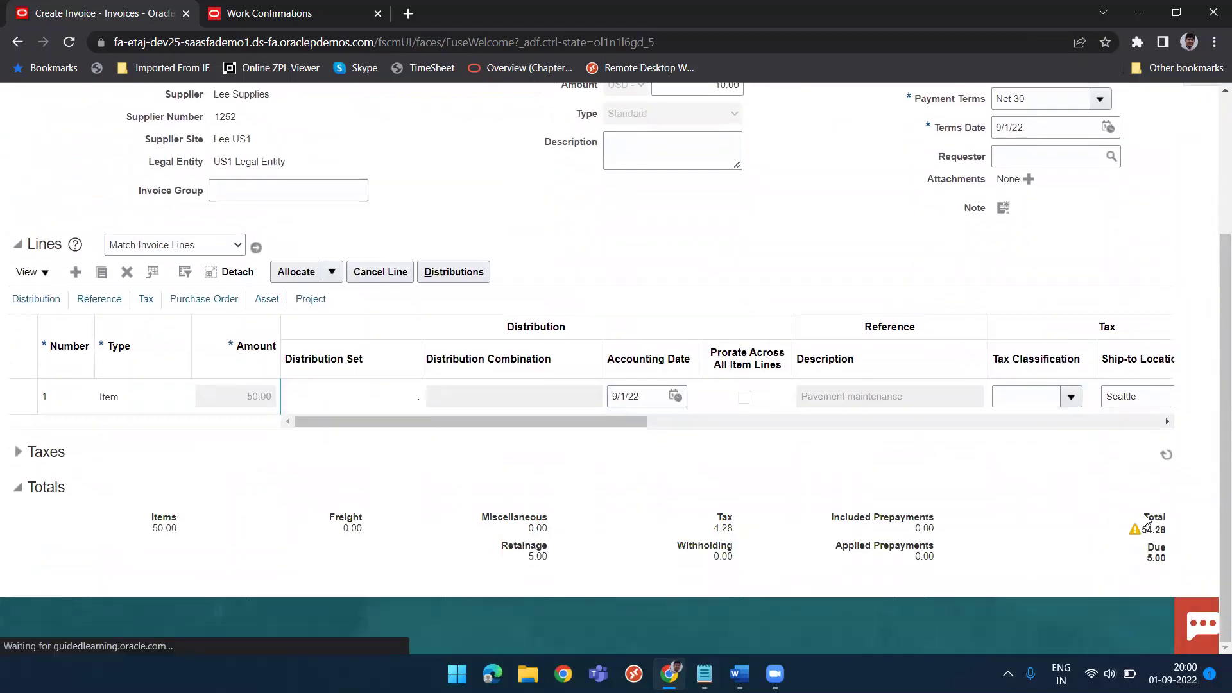
scroll(798, 222, up, 3)
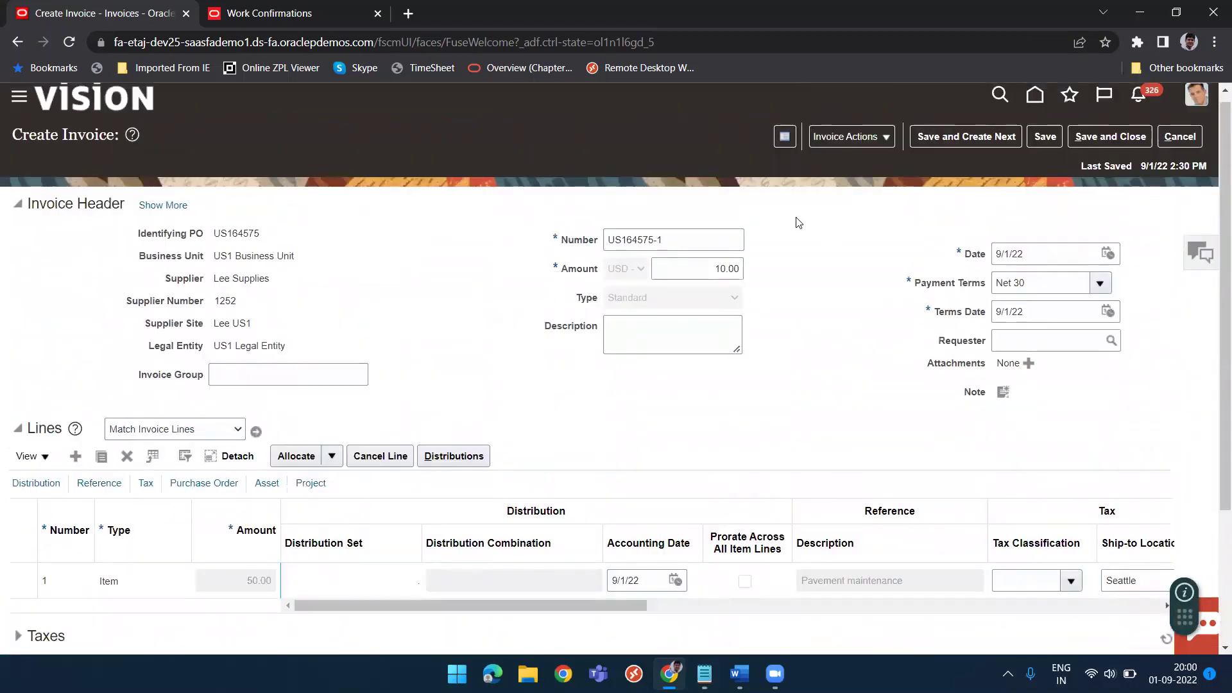
Change the invoice amount to 54.28, save, and check the 5.00 retainage and 49.28 due.
double_click(706, 267)
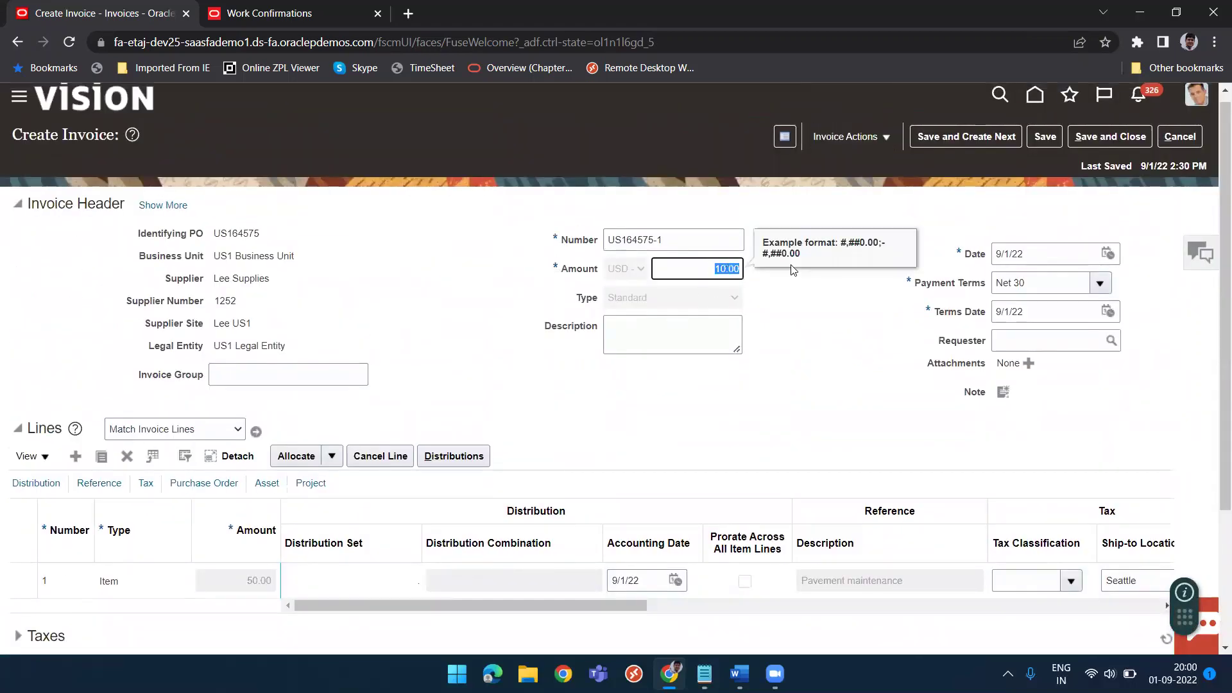
text(54.28)
click(1044, 137)
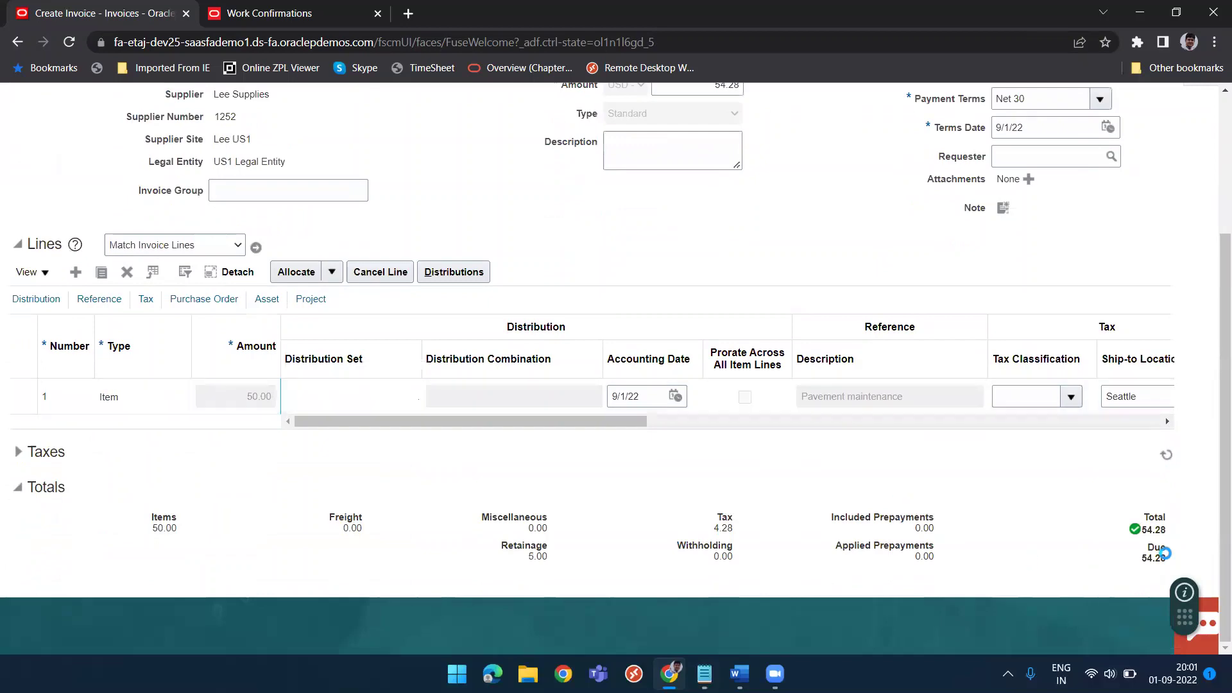
scroll(1058, 457, down, 3)
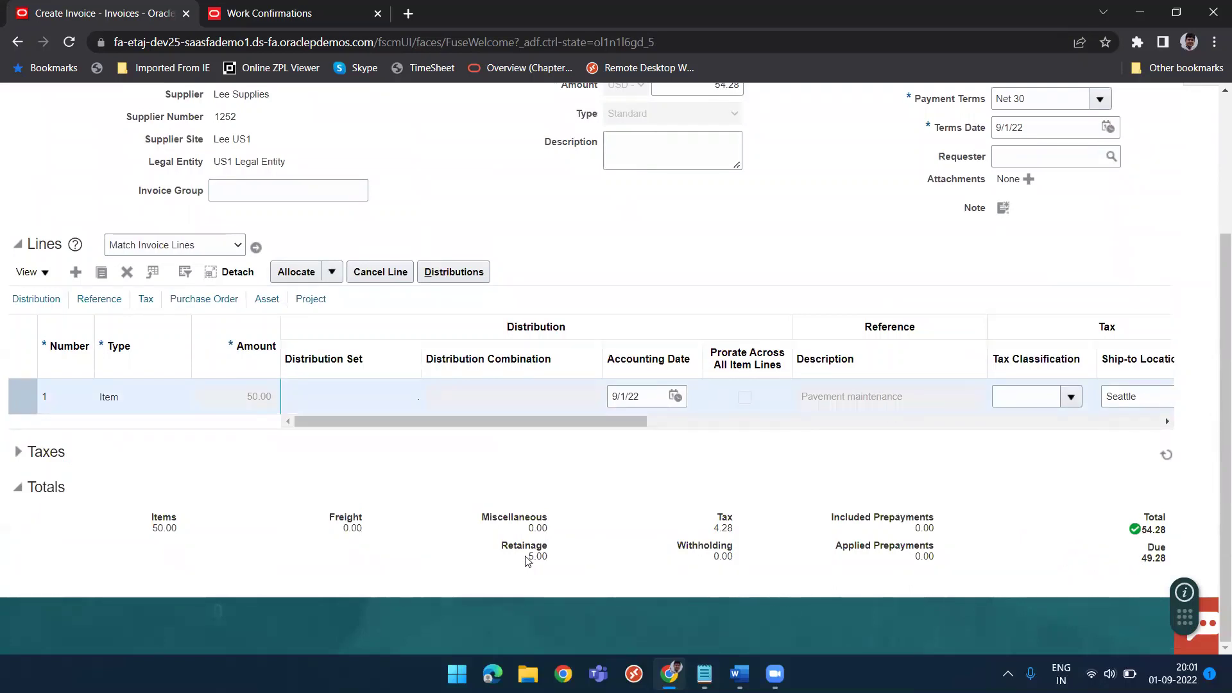
drag(526, 560, 548, 556)
click(592, 560)
drag(1145, 558, 1166, 556)
click(885, 499)
scroll(886, 497, up, 3)
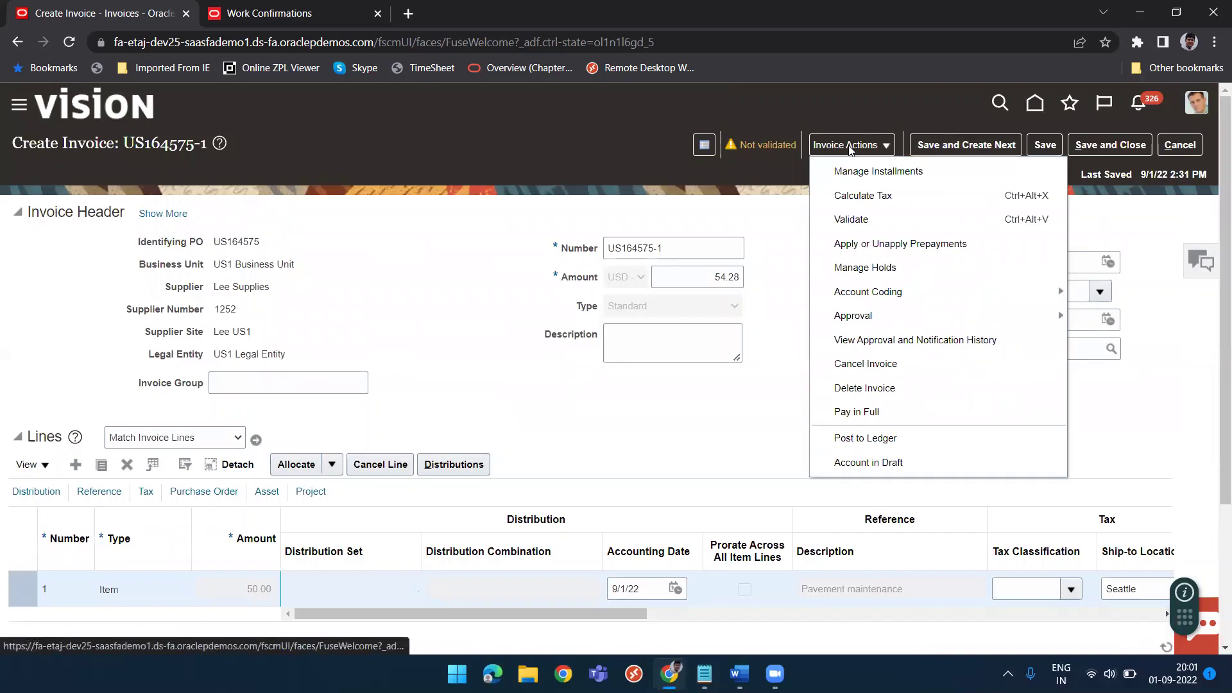
Validate invoice US164575-1, attempt Force Approve, then go home discarding unsaved changes.
click(887, 221)
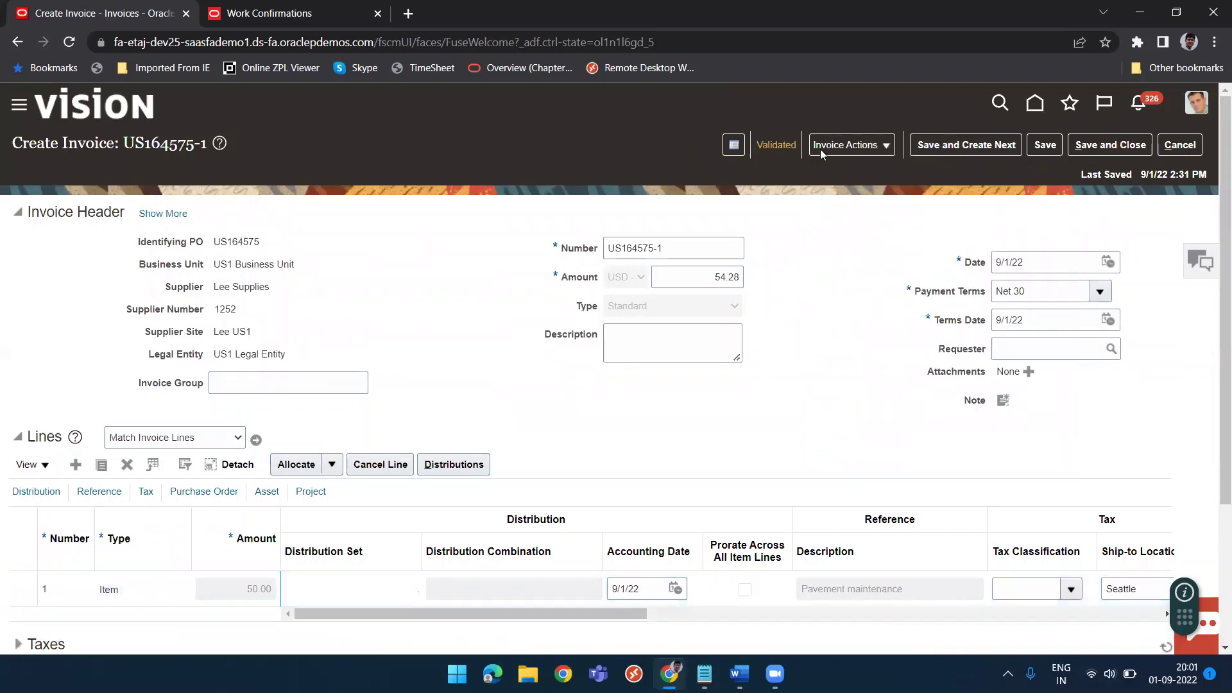
click(845, 145)
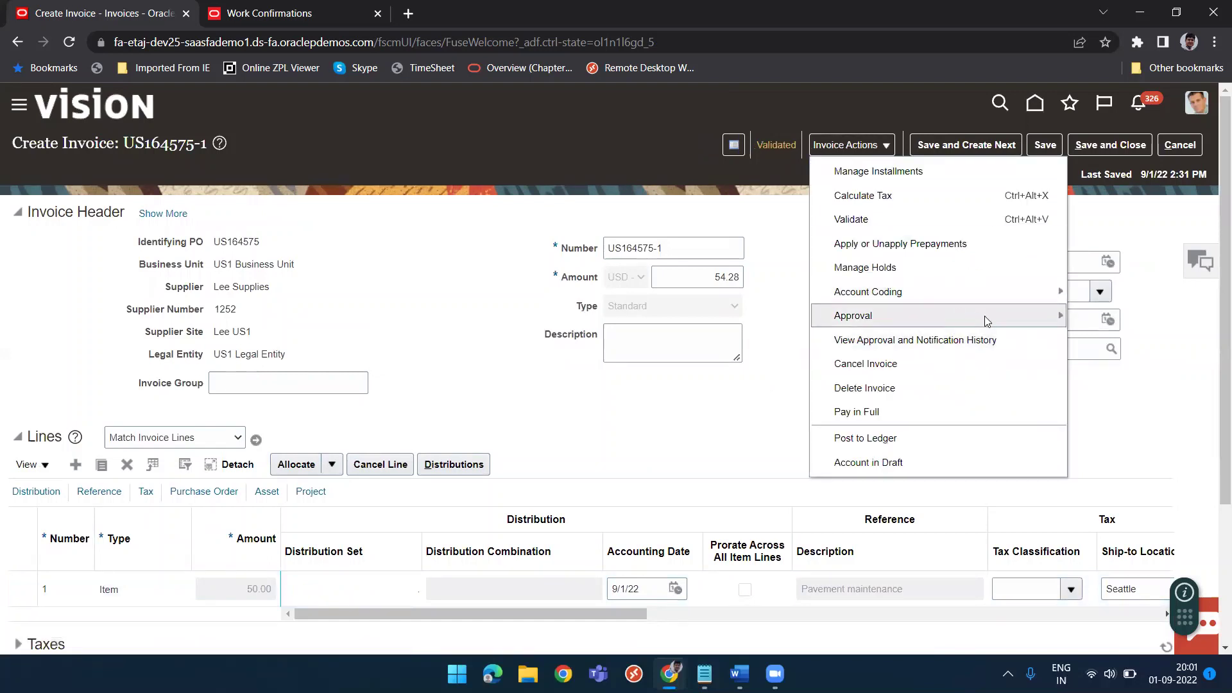
mouse_move(985, 316)
click(1123, 392)
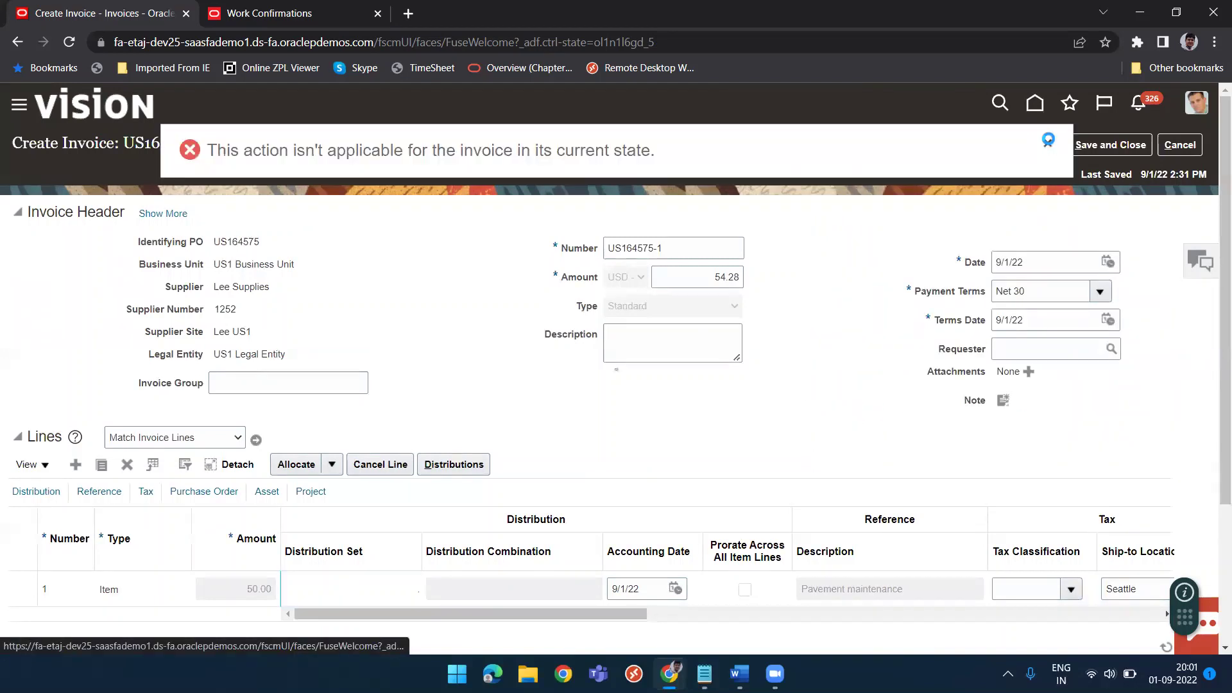
click(1035, 105)
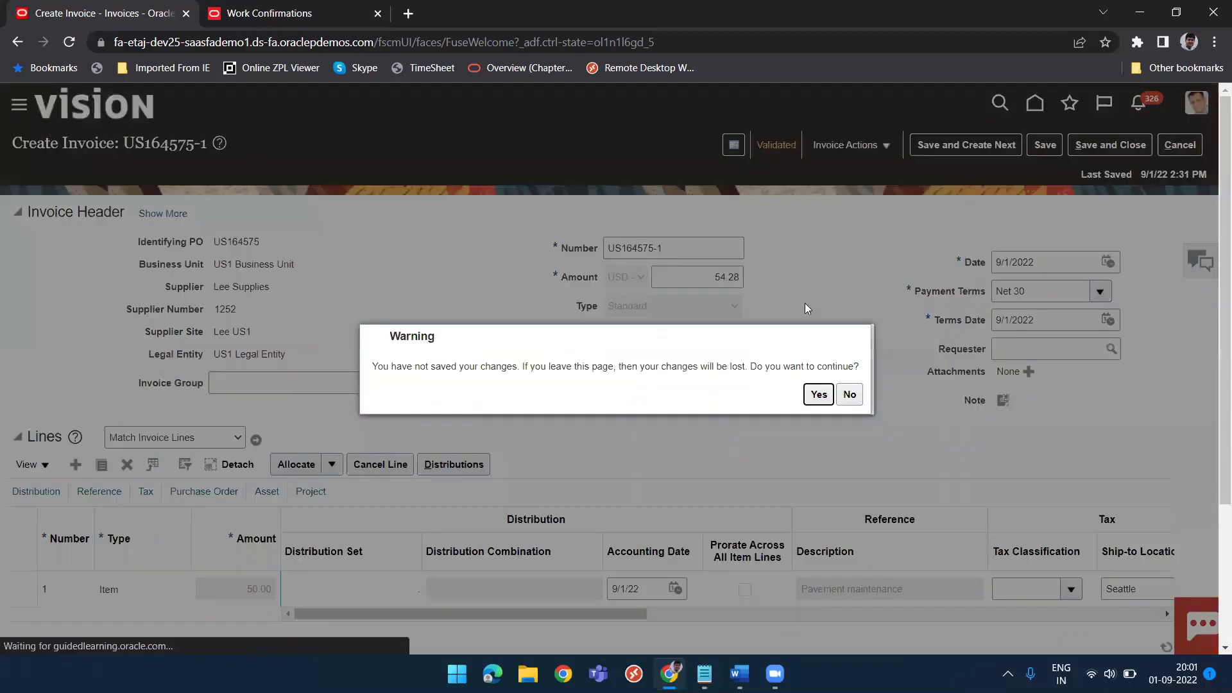
click(815, 392)
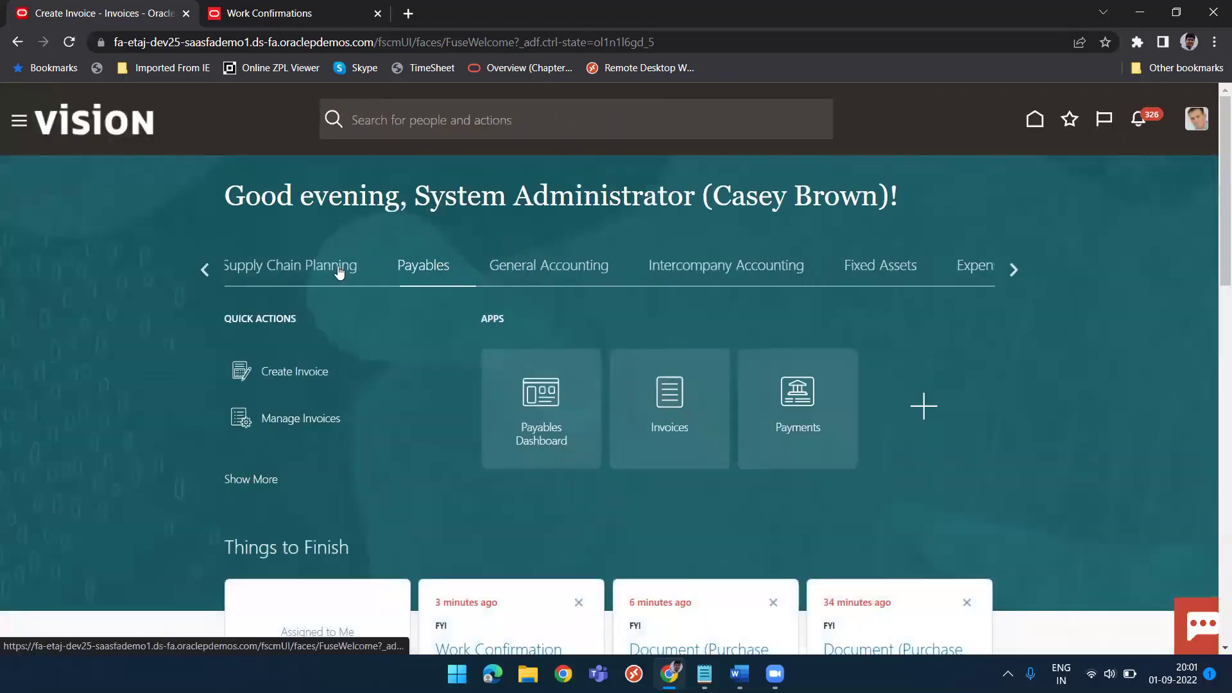
Switch to the Procurement work area and open Manage Orders from Purchase Orders.
click(208, 267)
double_click(208, 267)
click(208, 267)
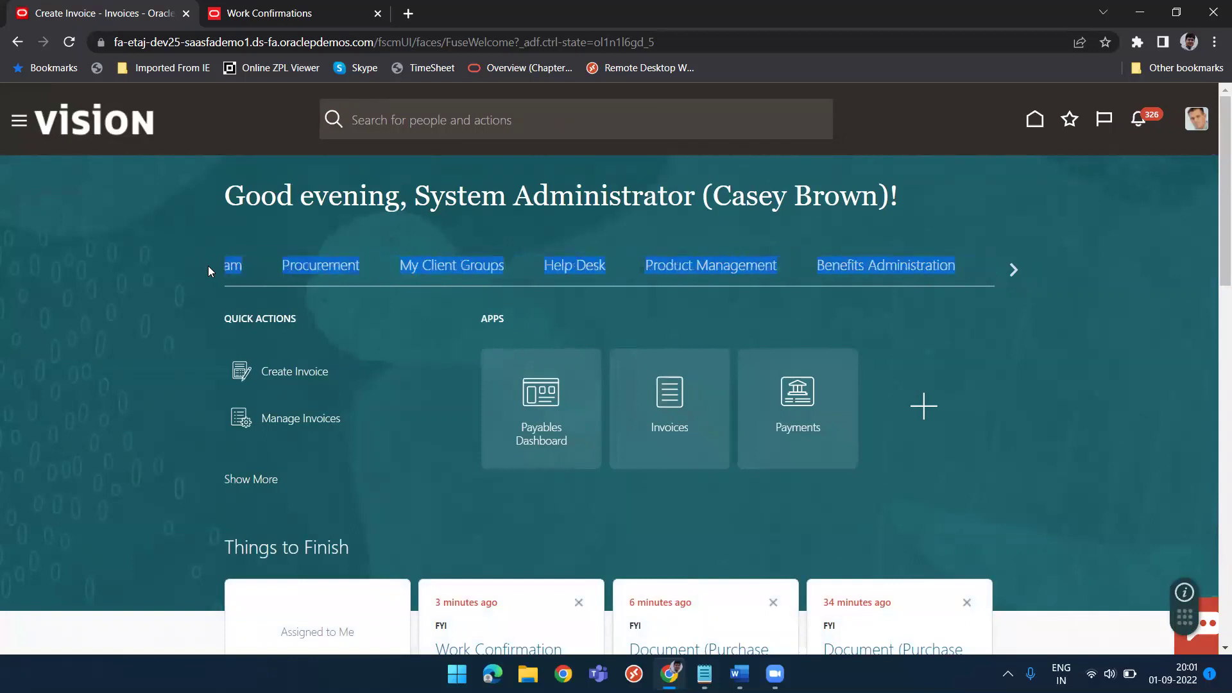
click(208, 267)
click(560, 266)
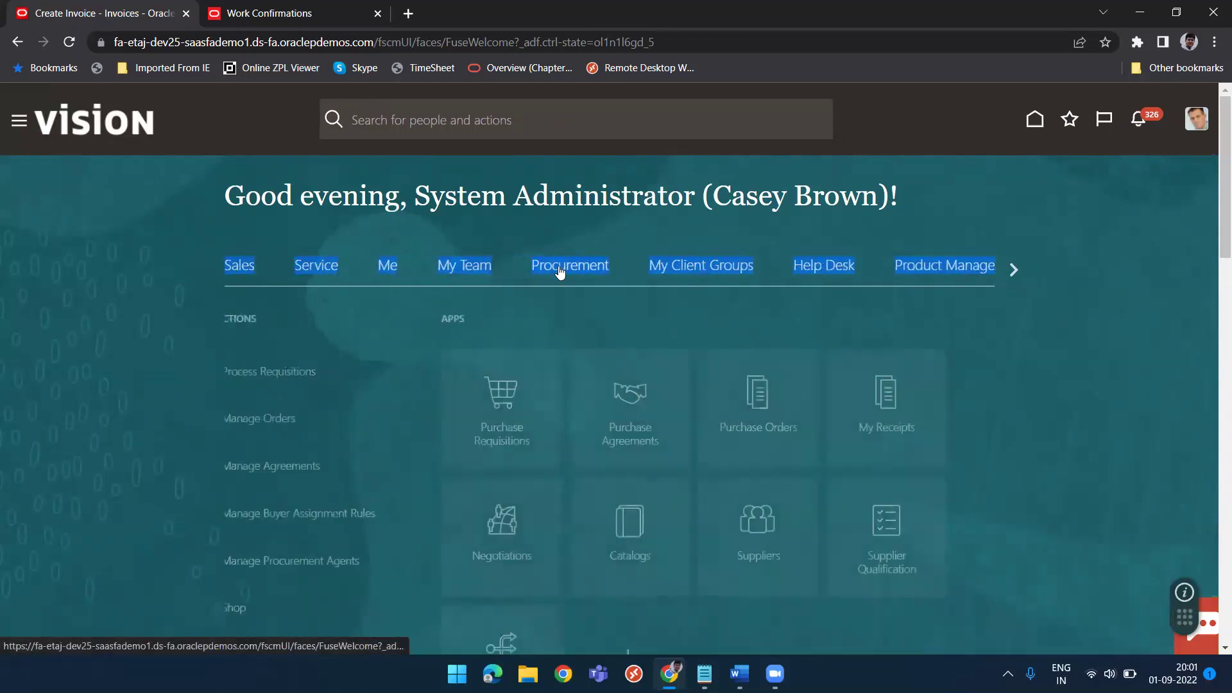
click(799, 411)
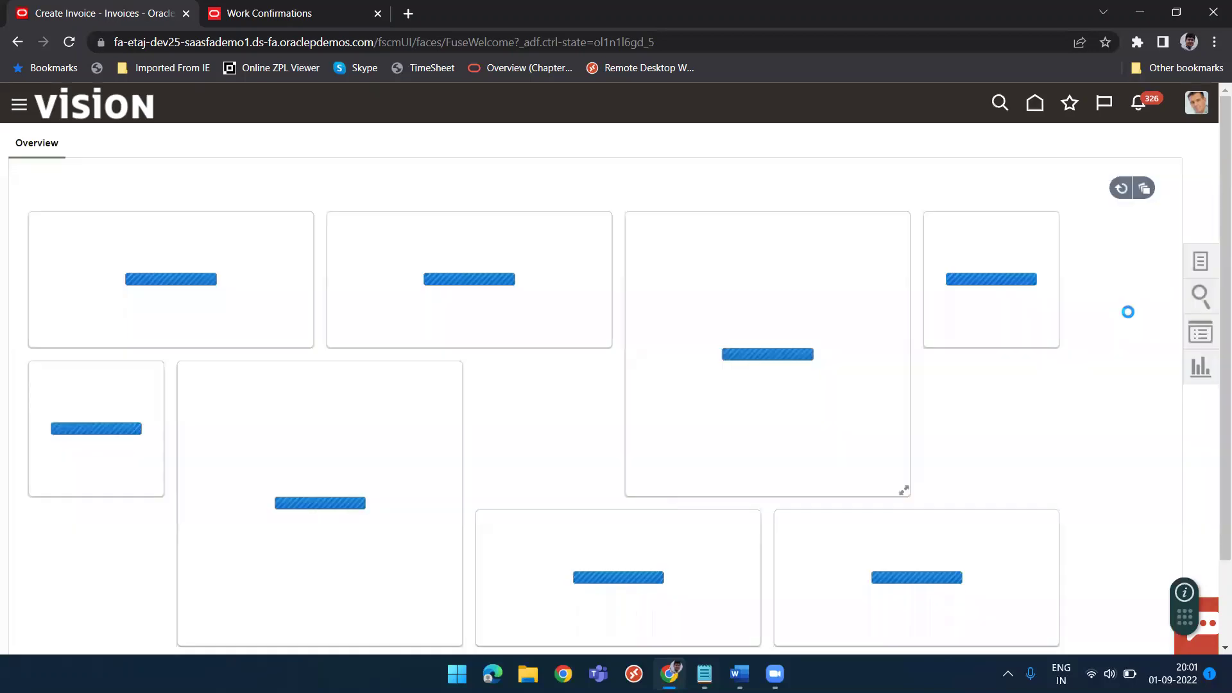
click(1201, 263)
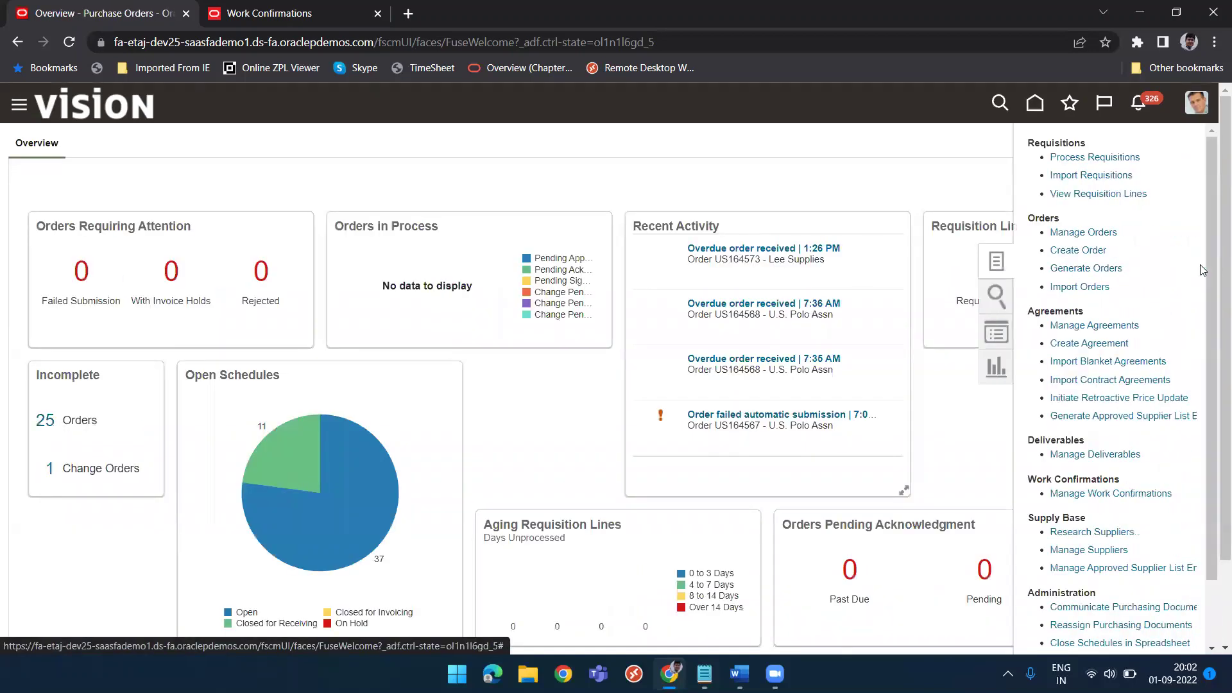
click(1083, 232)
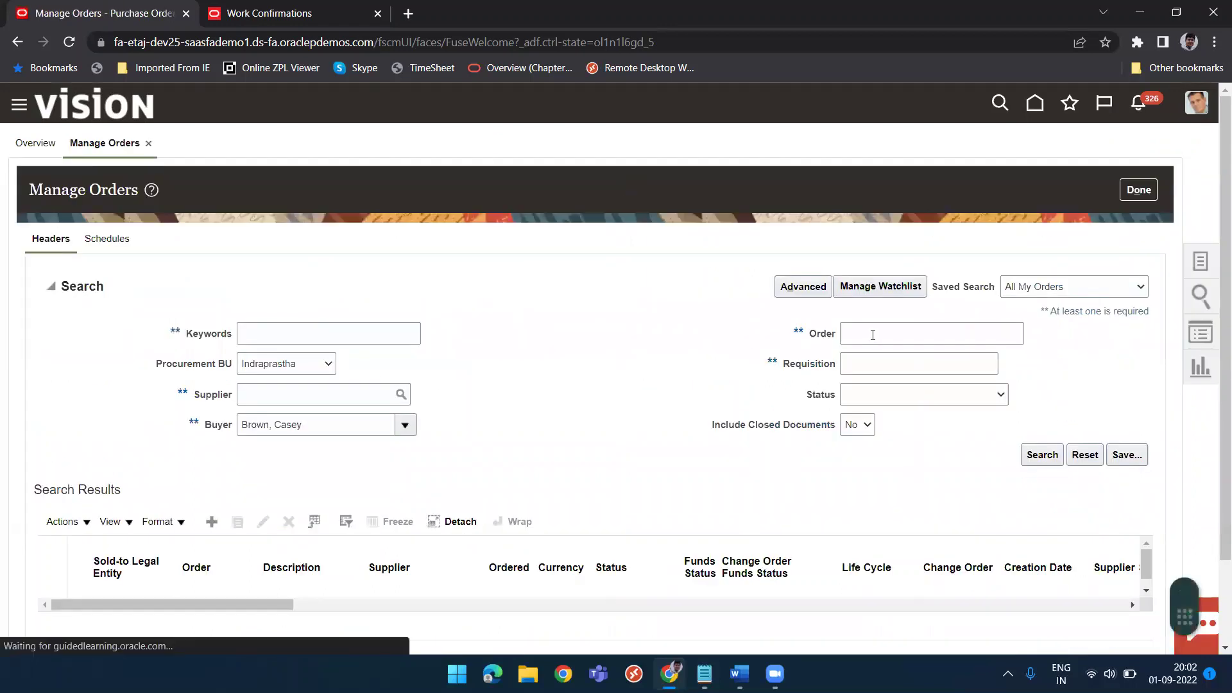
Search for order US164575 in US1 Business Unit and open its details.
click(874, 333)
text(US164575)
click(1028, 454)
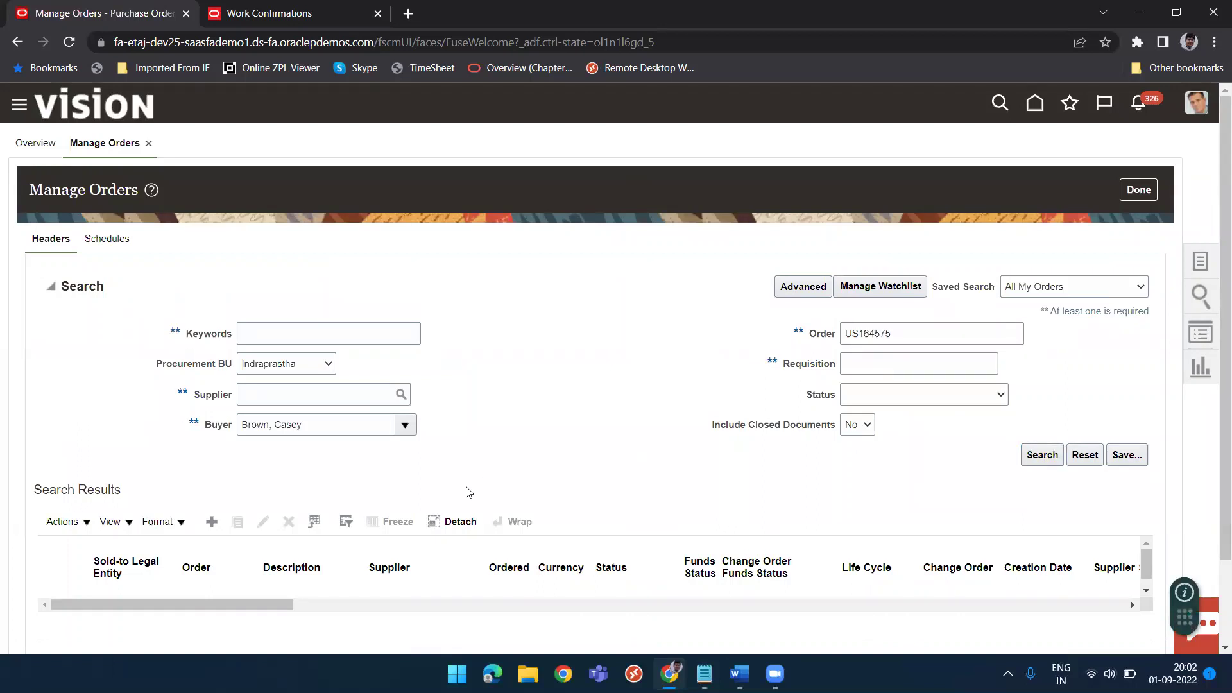
click(321, 366)
click(275, 406)
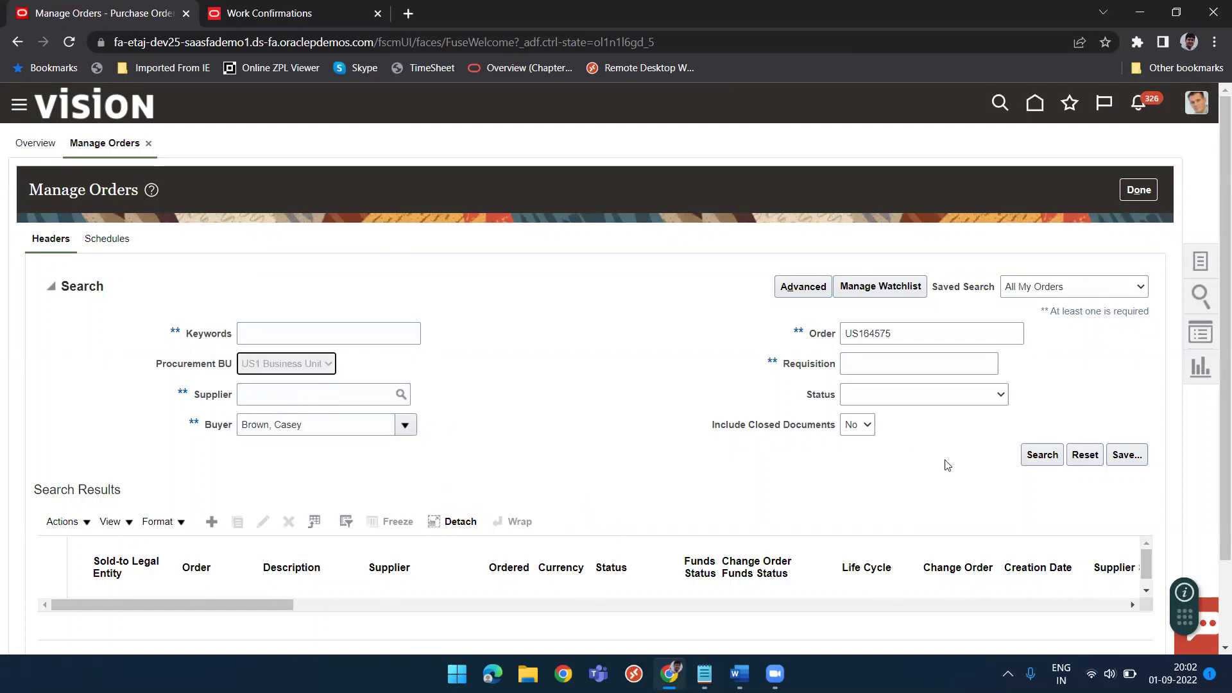
click(1053, 459)
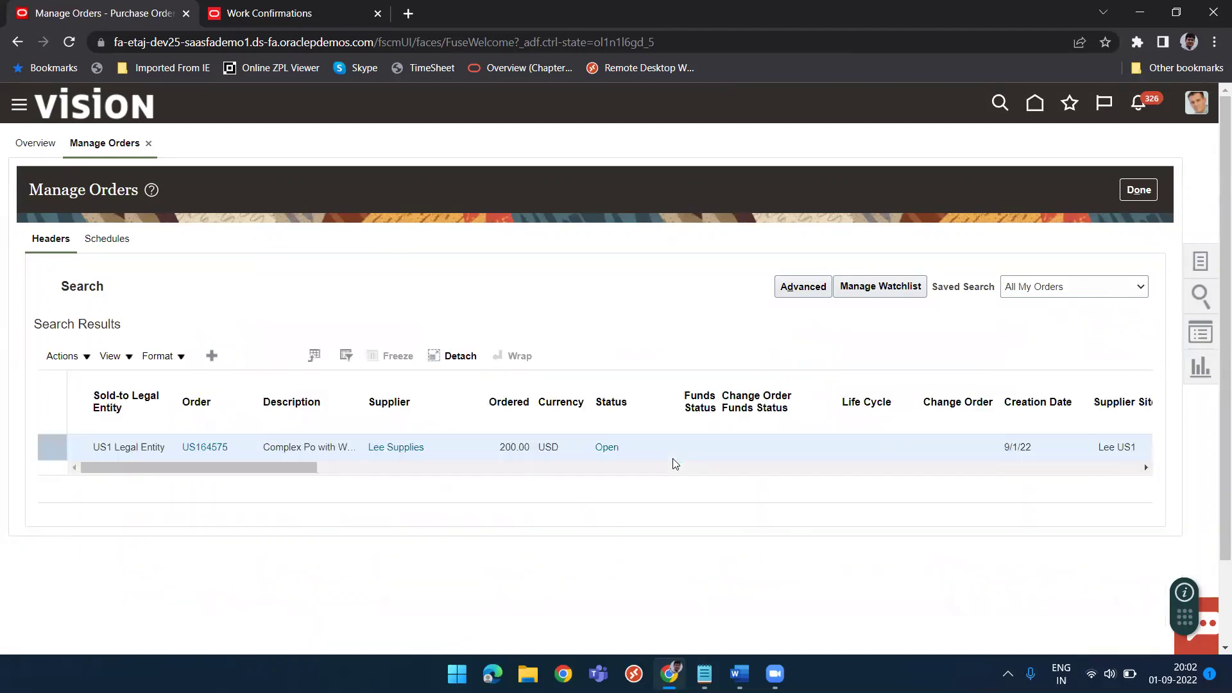
click(204, 449)
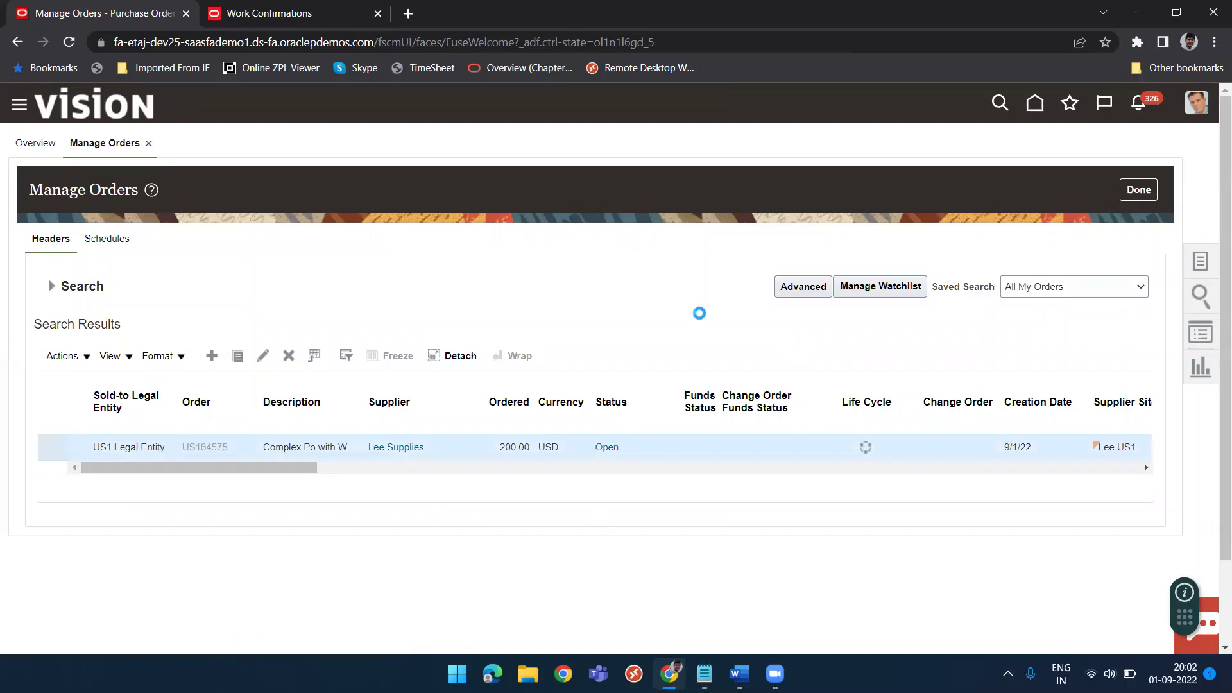
mouse_move(1100, 232)
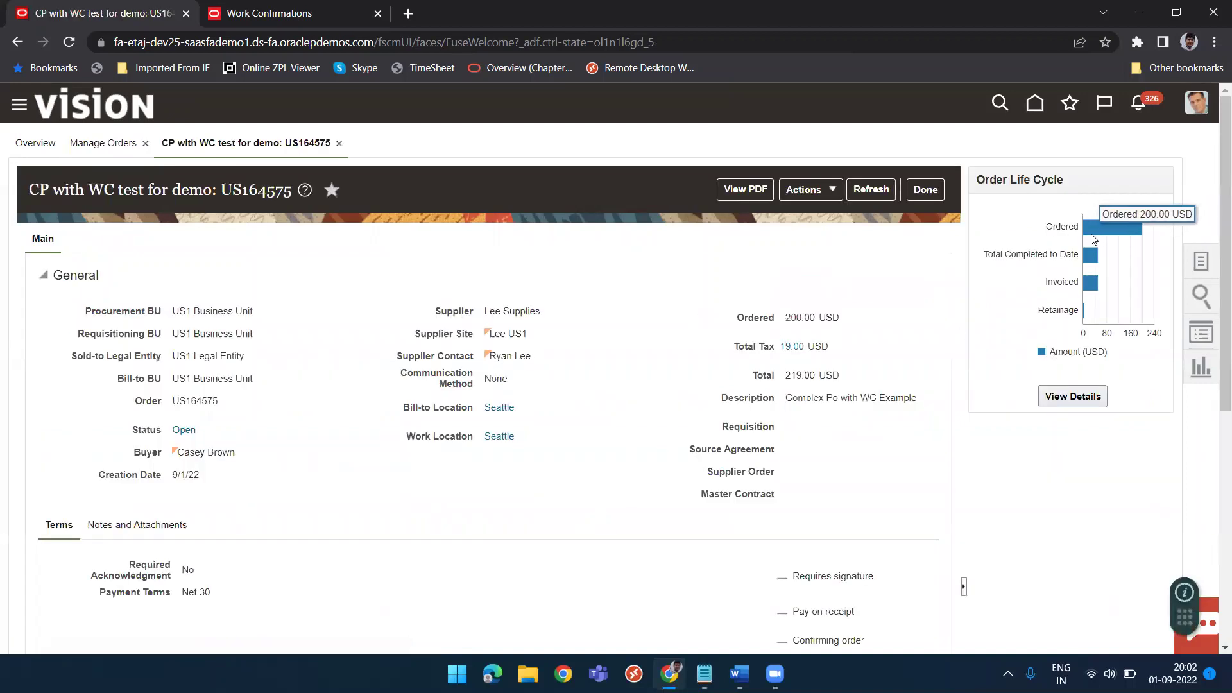
View US164575's Order Life Cycle details: Invoiced 50.00, Retainage 5.00, validated invoice US164575-1.
mouse_move(1094, 259)
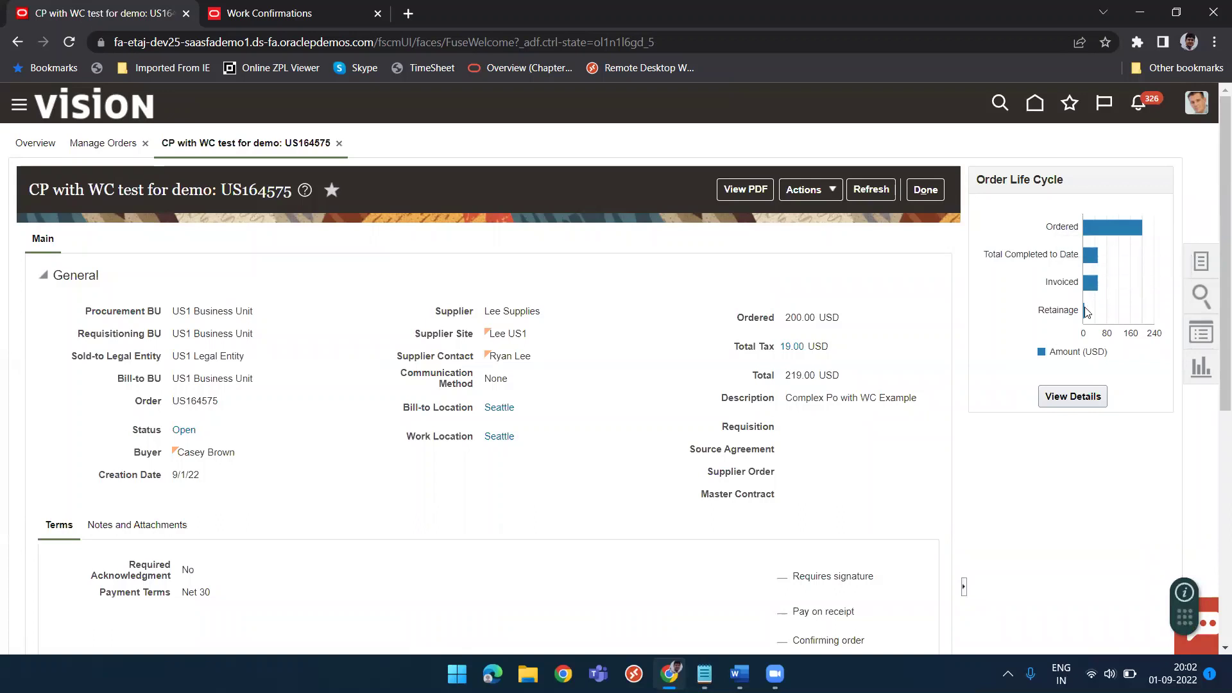
mouse_move(1085, 312)
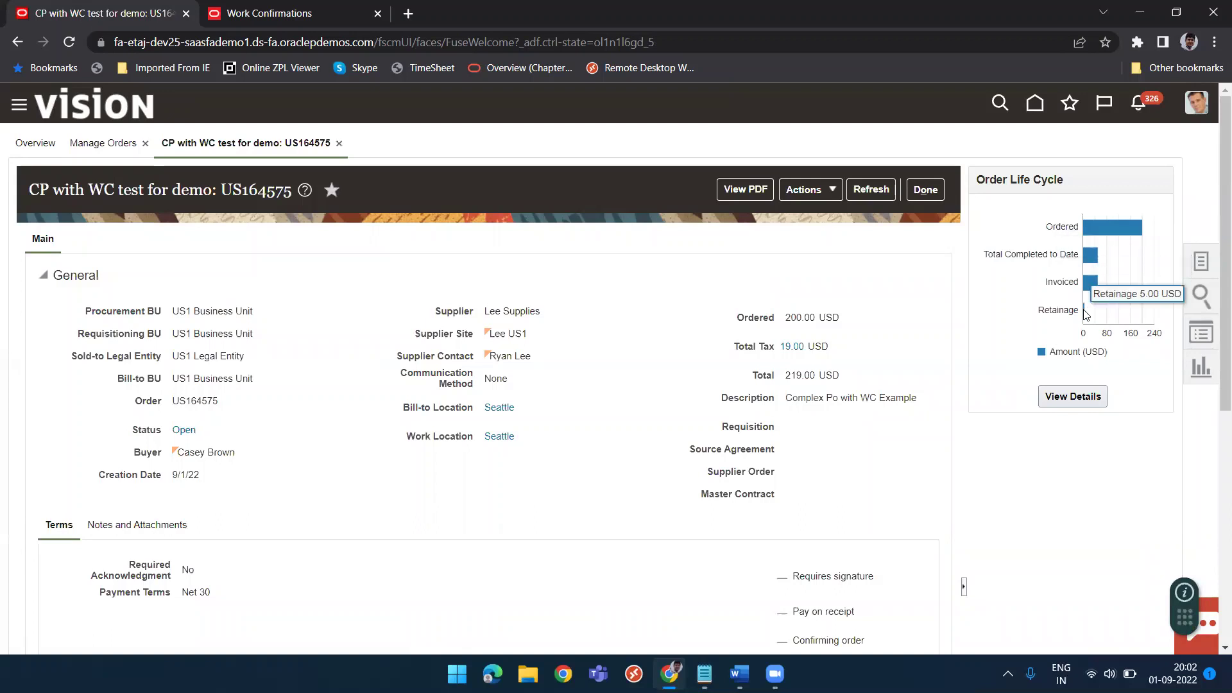
click(1072, 396)
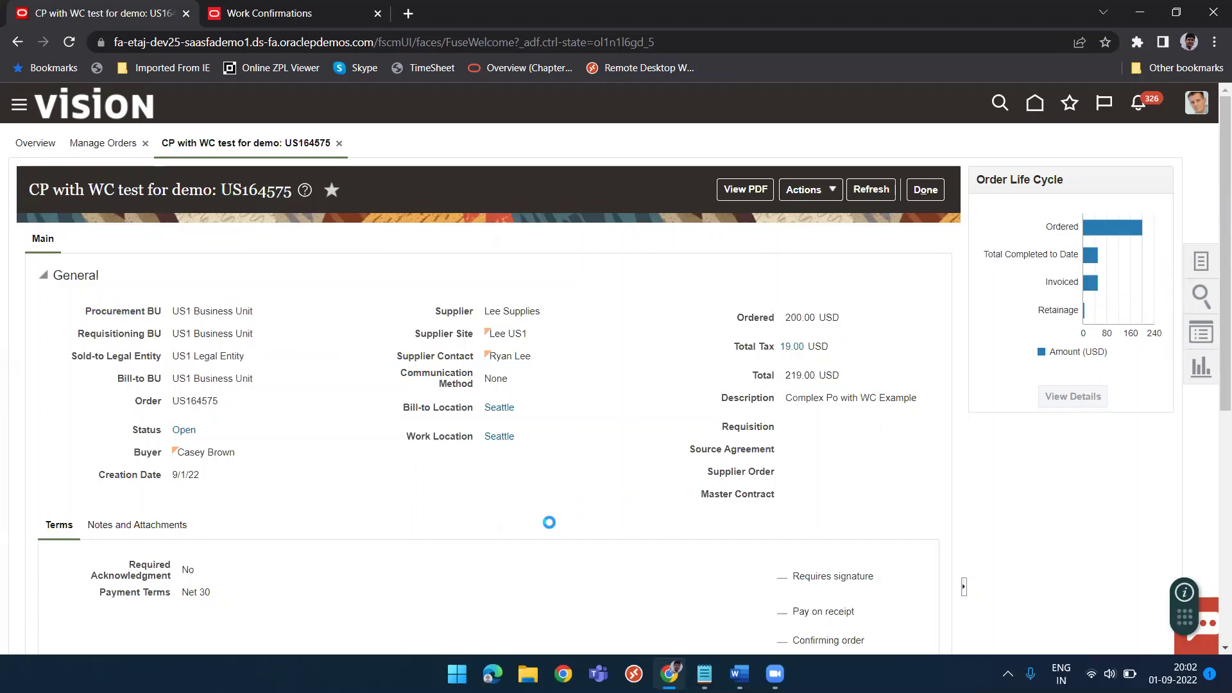
scroll(458, 562, down, 5)
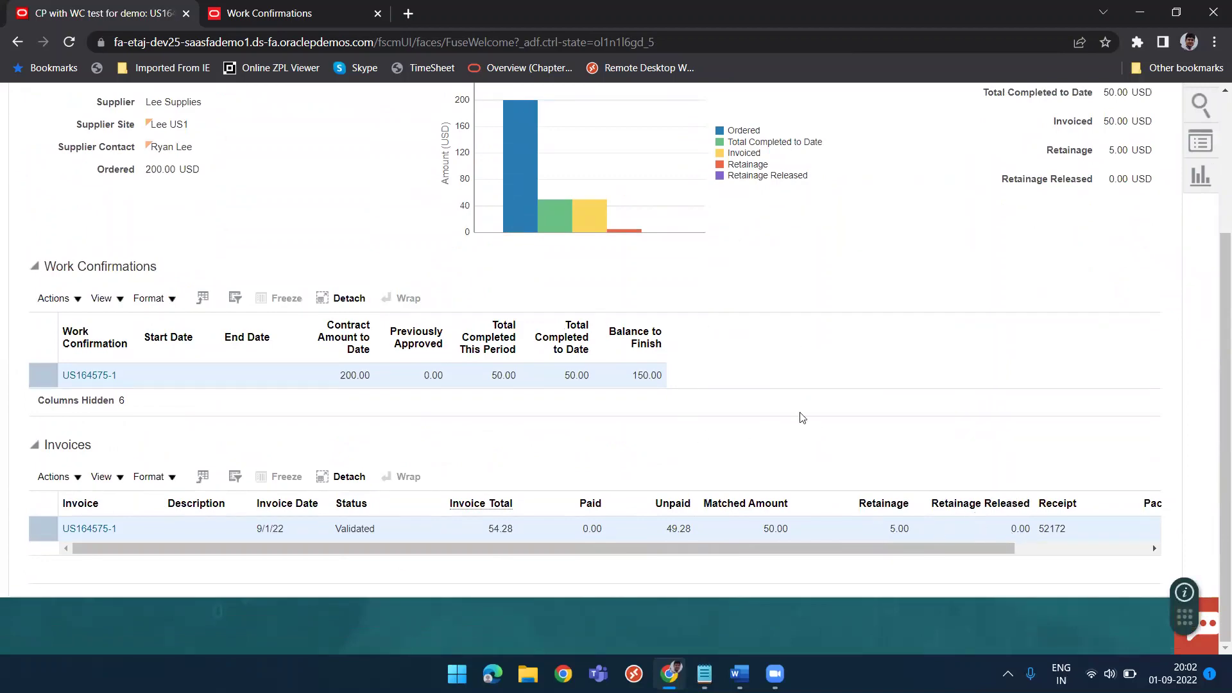
scroll(802, 418, up, 3)
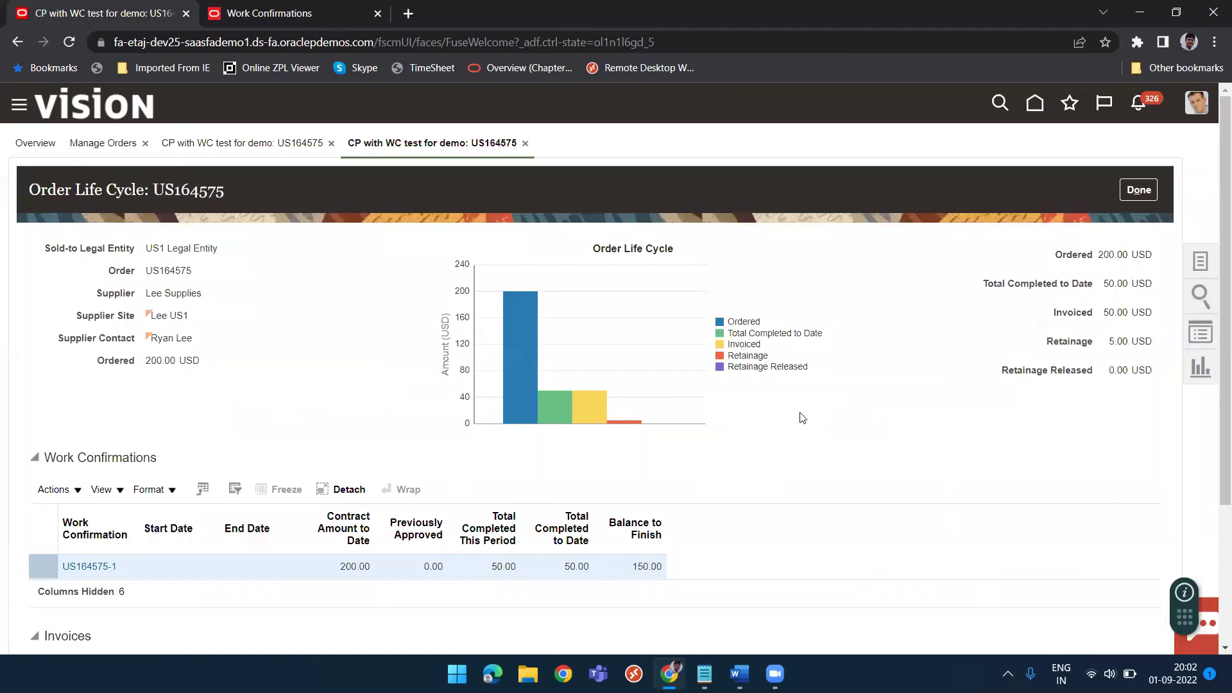
click(1150, 193)
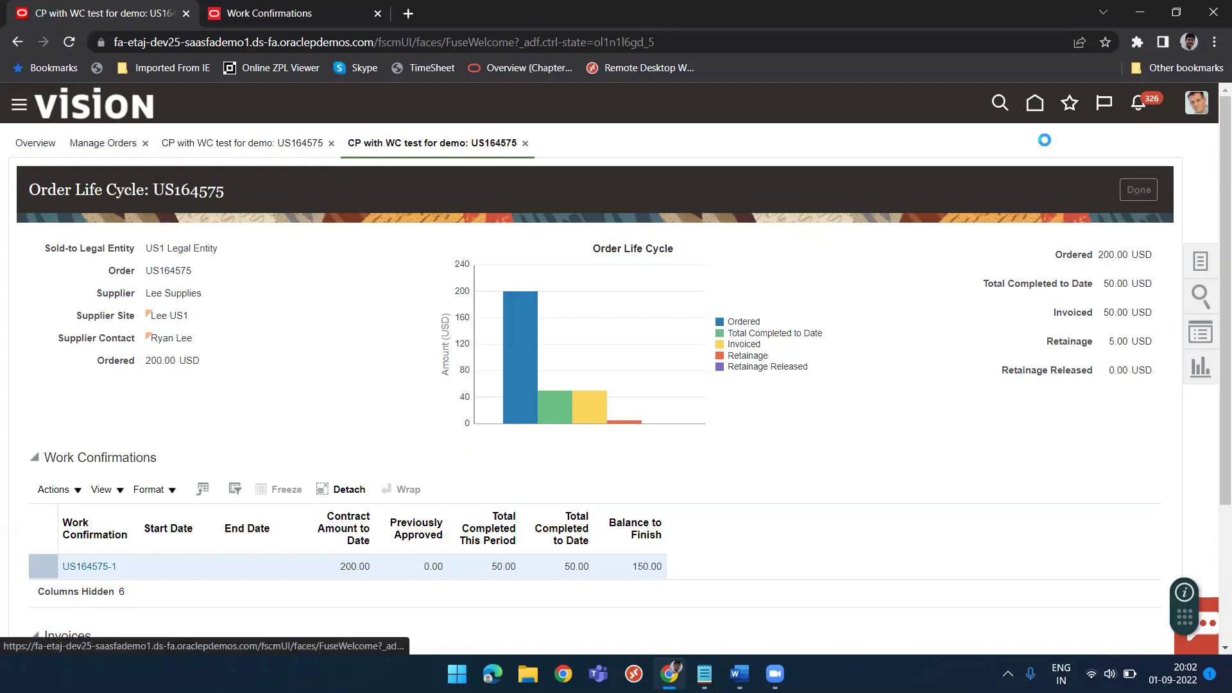
Return home, go to Payables Invoices, and start a new invoice from Tasks.
click(1035, 104)
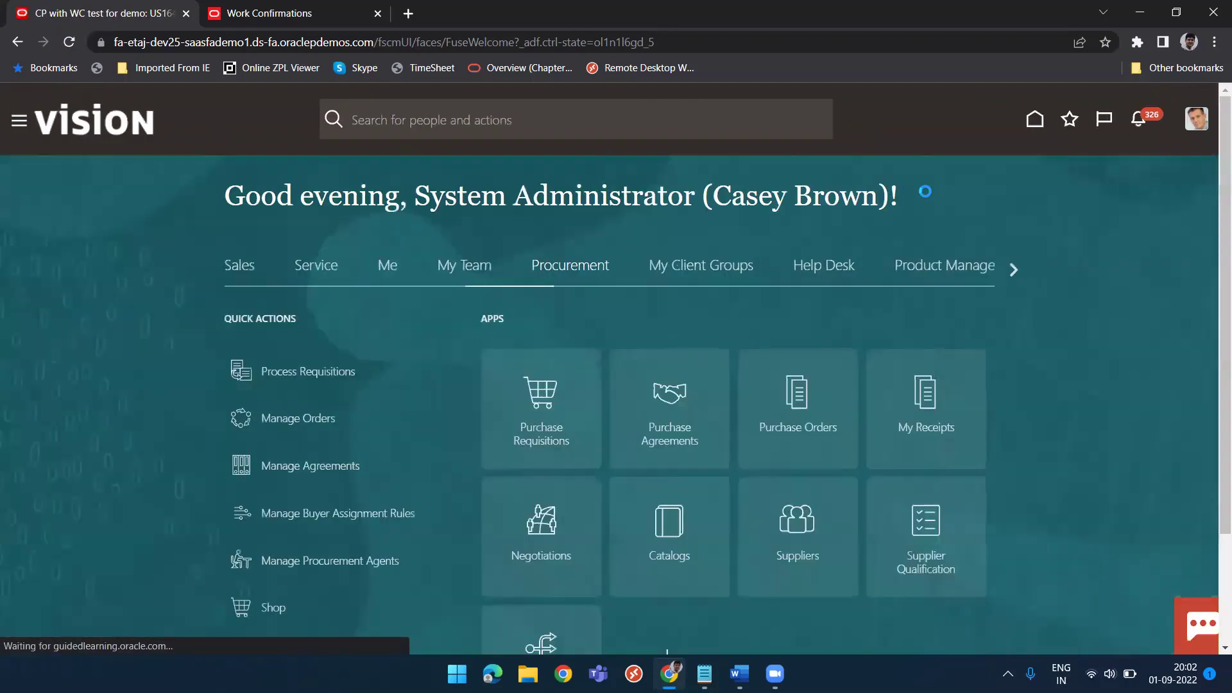
click(1013, 269)
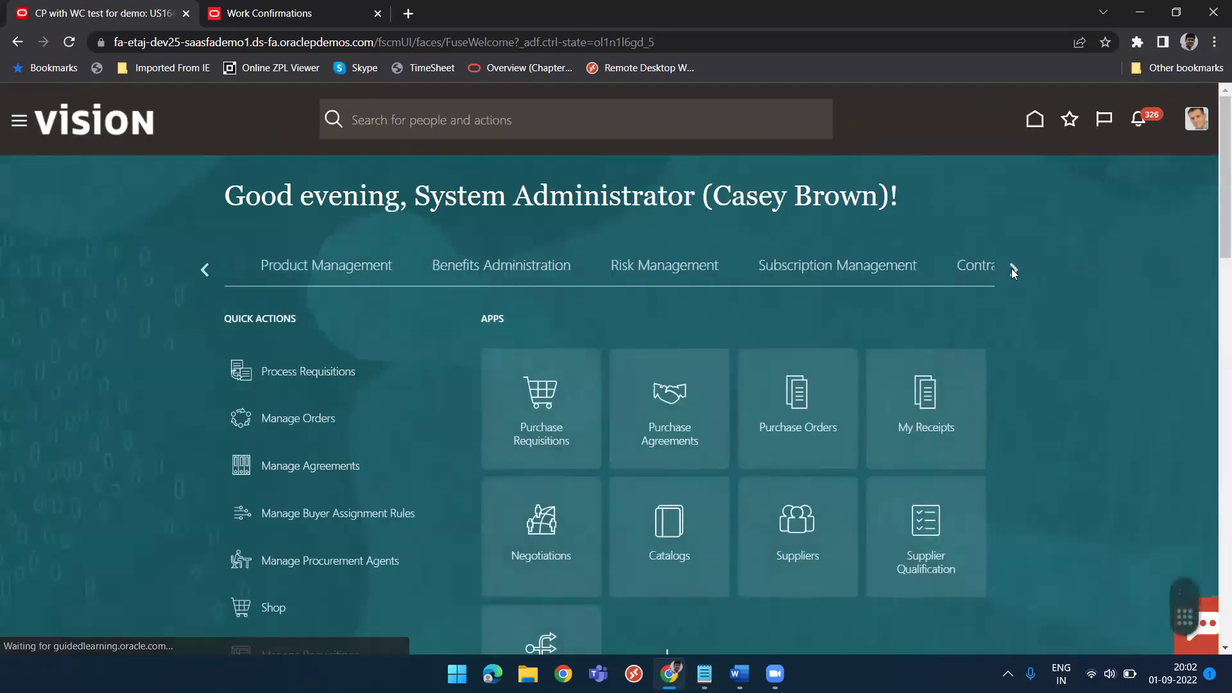
click(1013, 270)
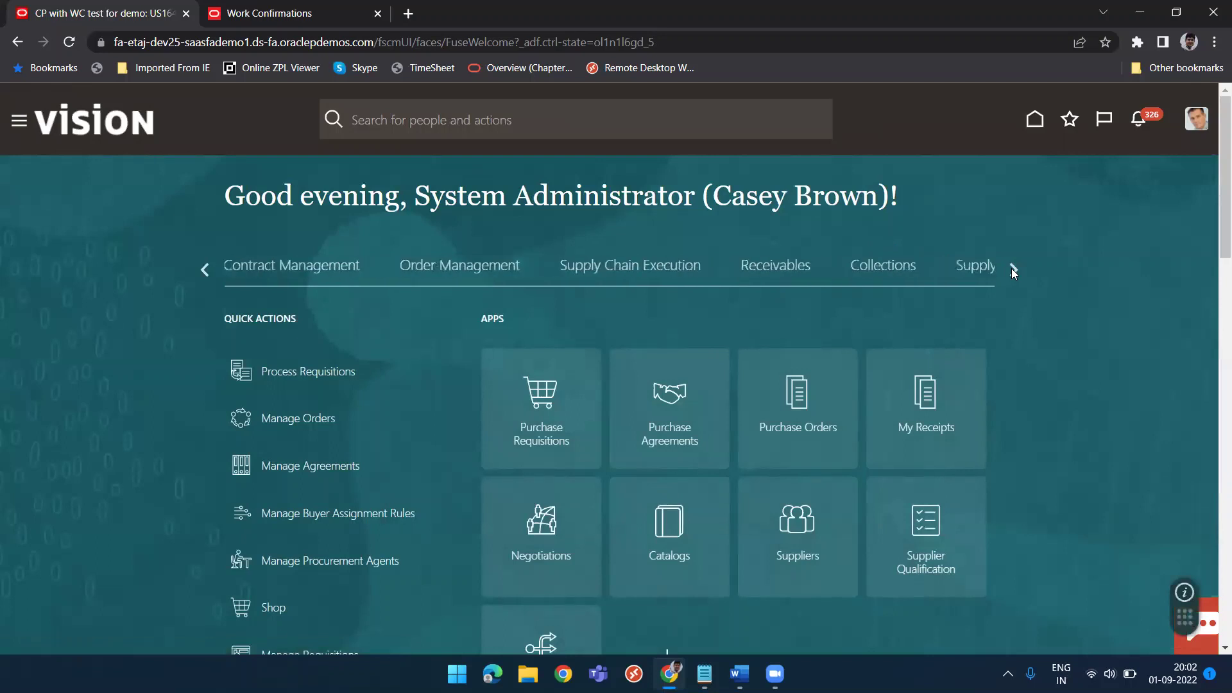
click(1013, 270)
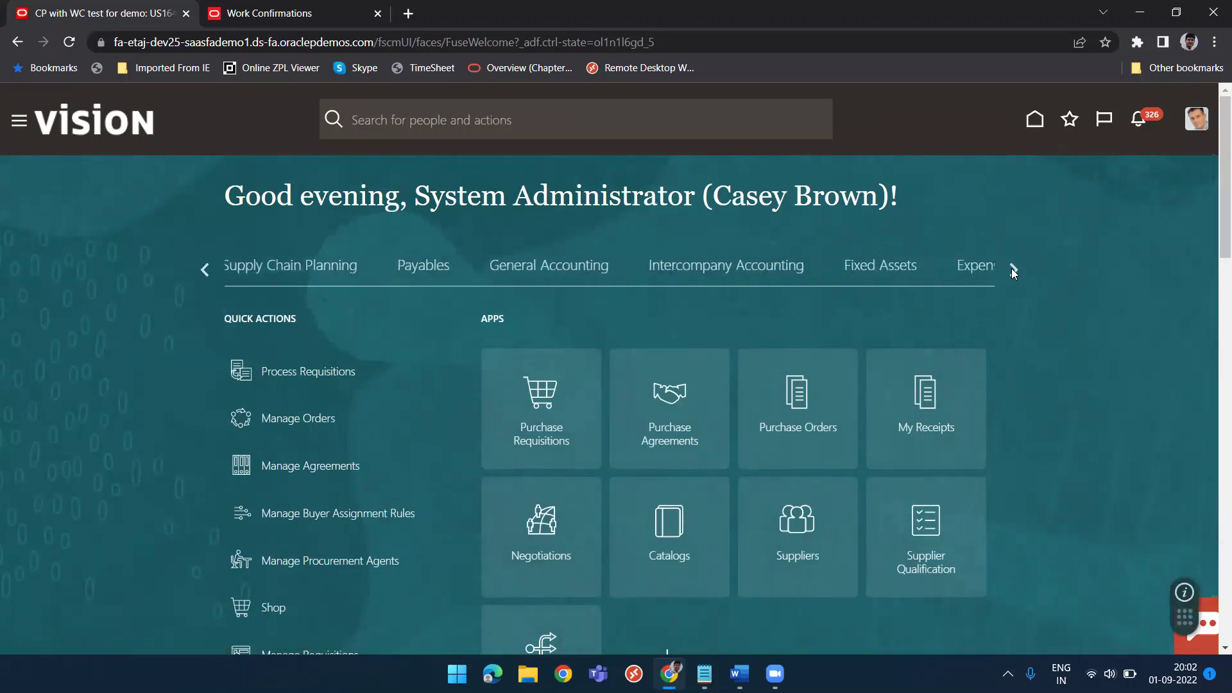
click(1013, 270)
click(205, 269)
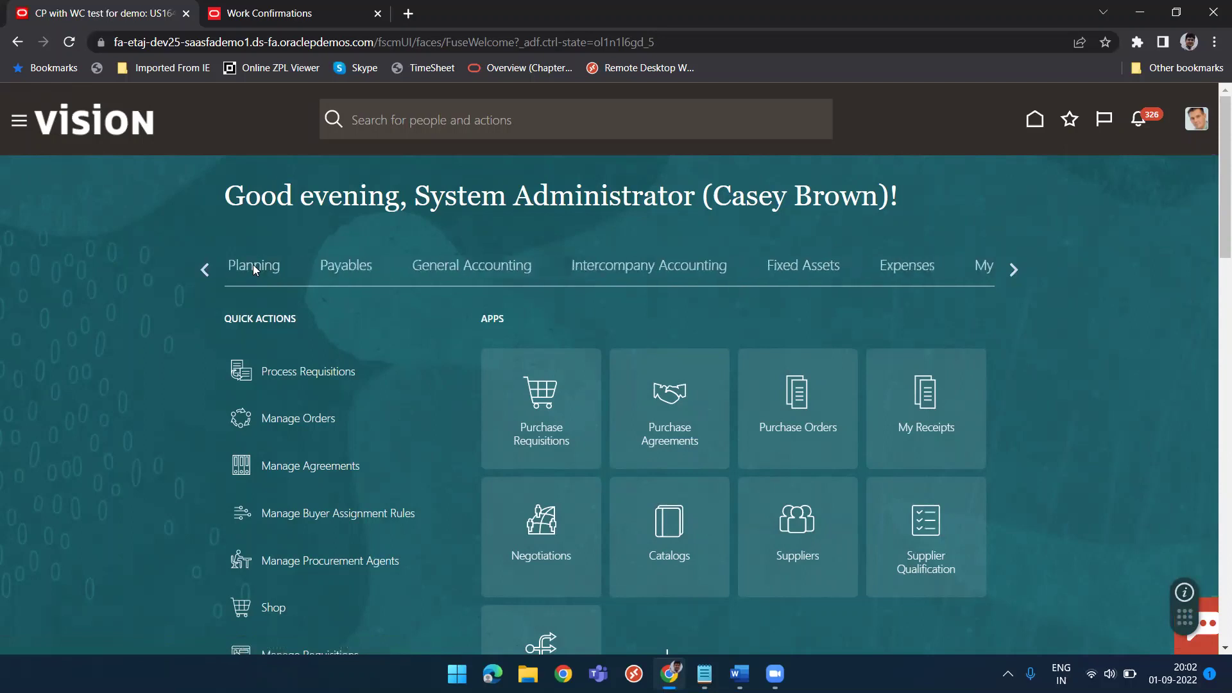
click(422, 266)
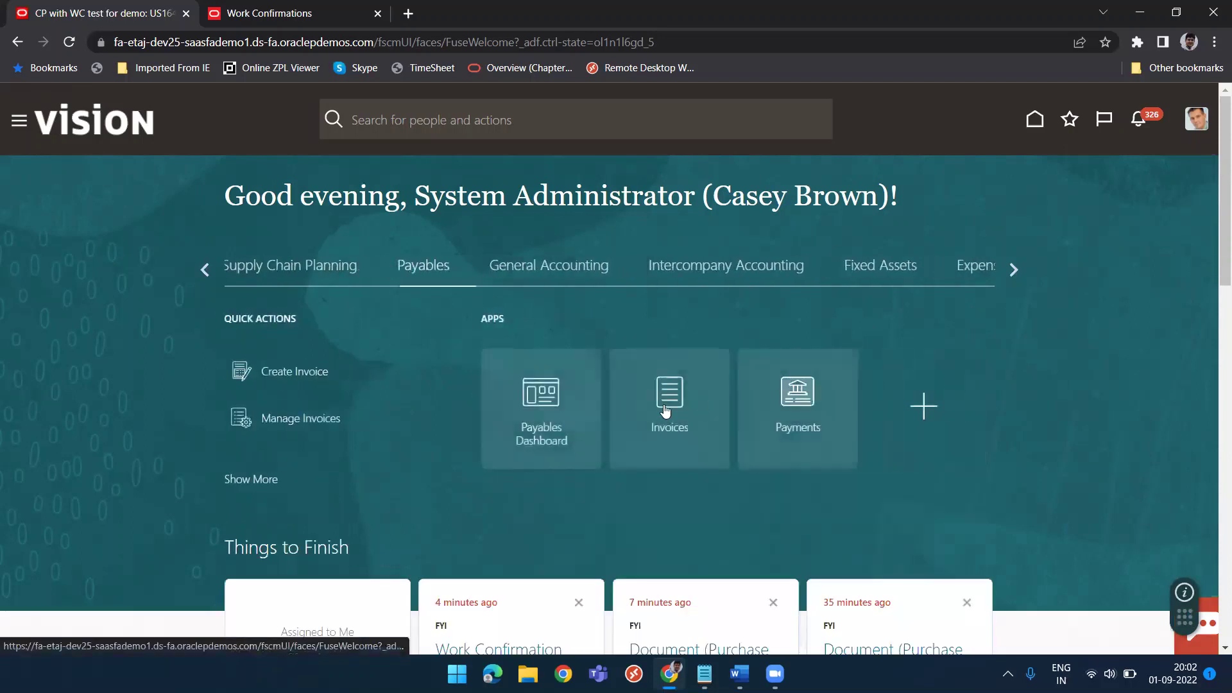
click(666, 411)
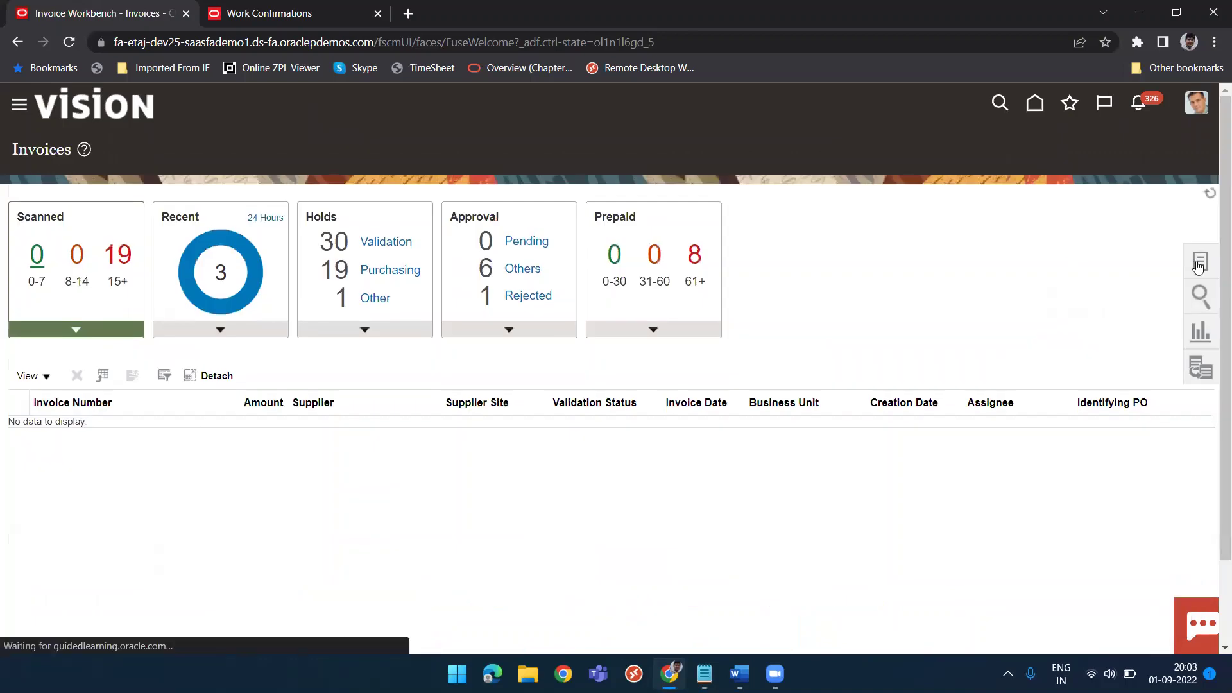
click(1198, 267)
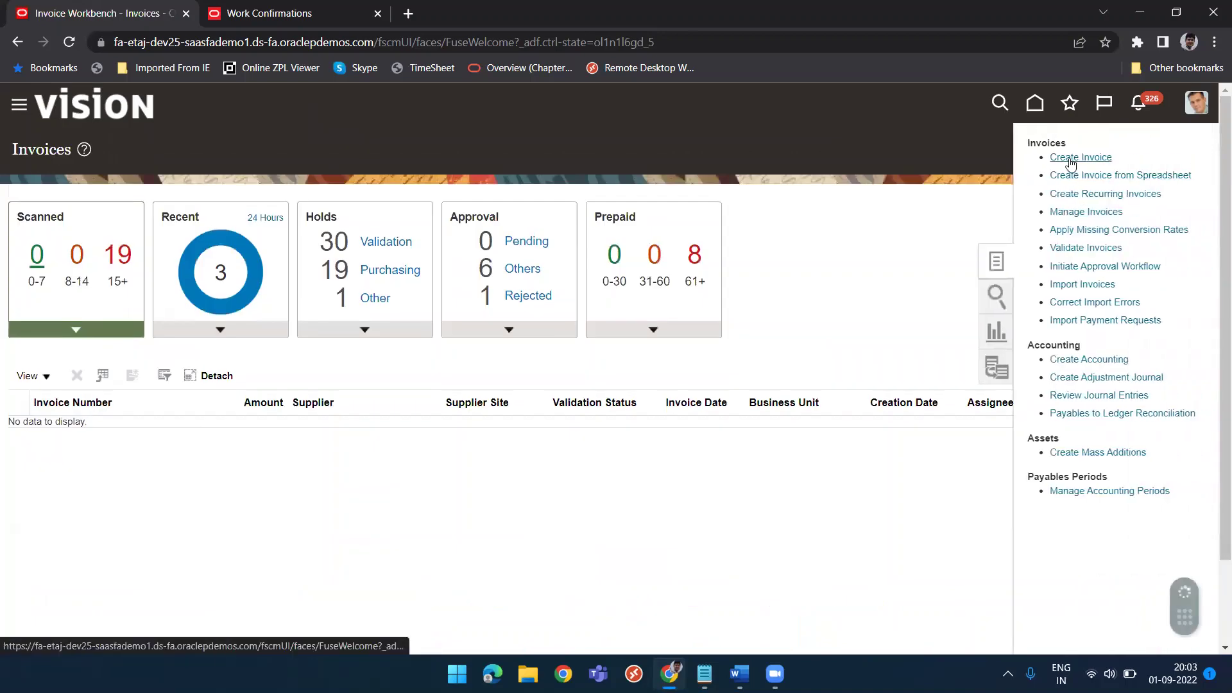
click(1071, 161)
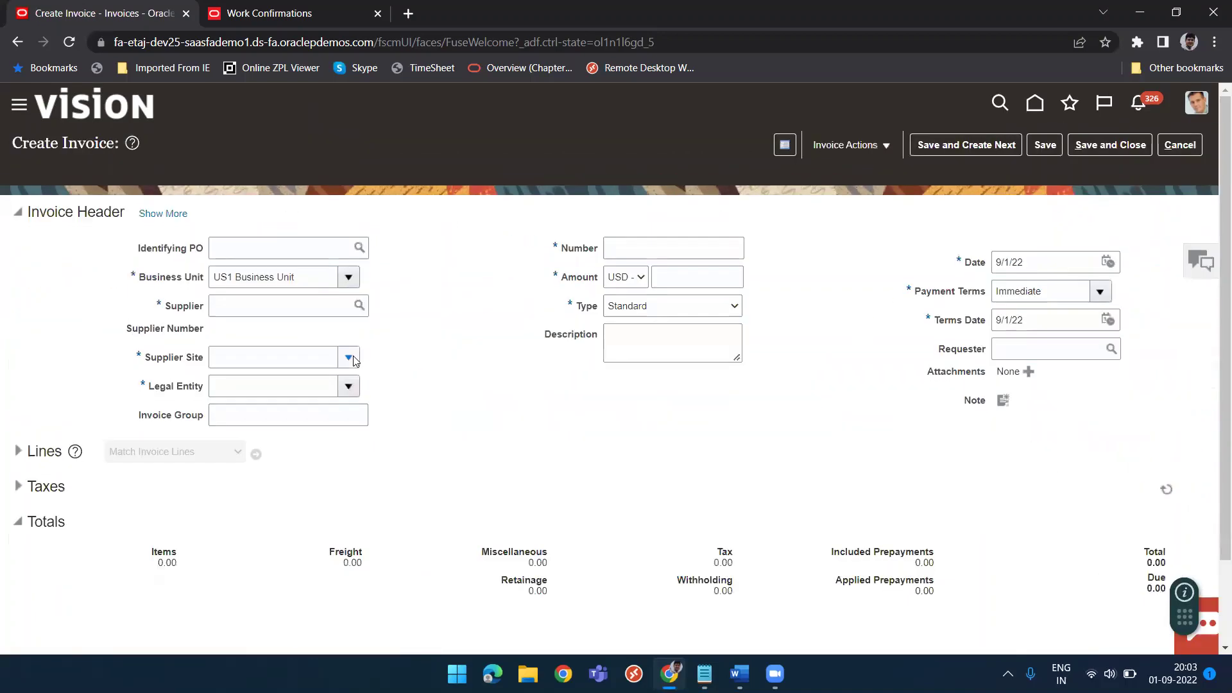
Enter Identifying PO US164575, number US164575-2 and amount 5.00 in the invoice header.
click(262, 245)
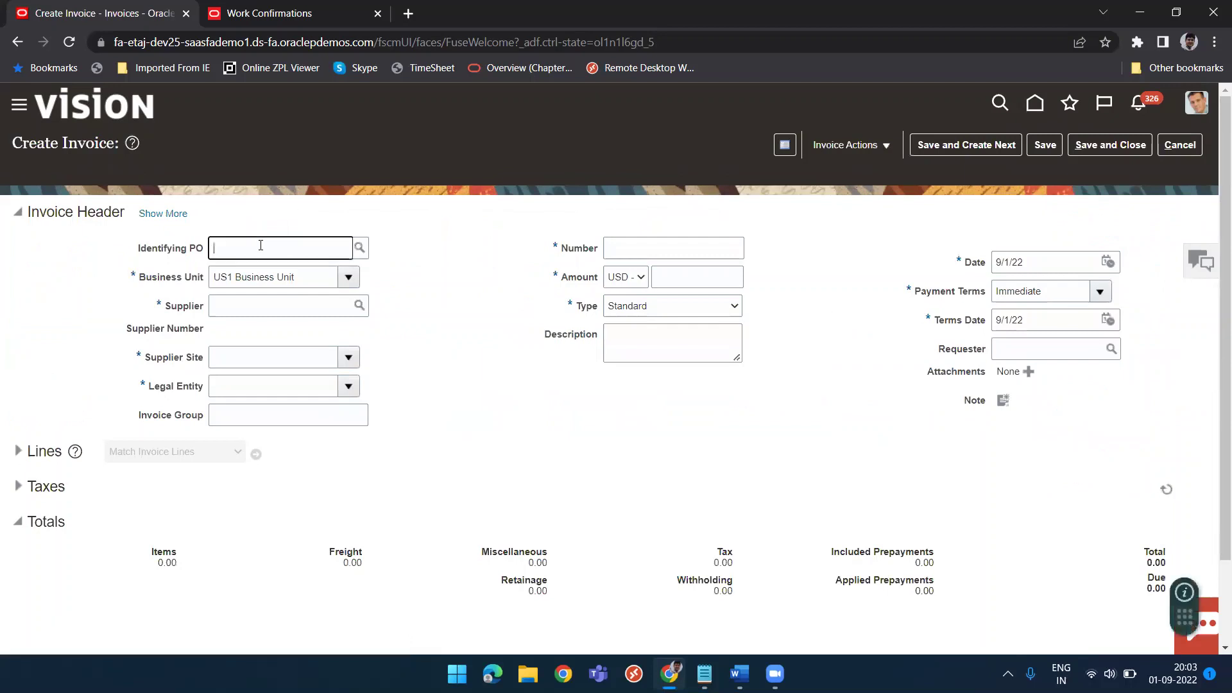
text(US164575)
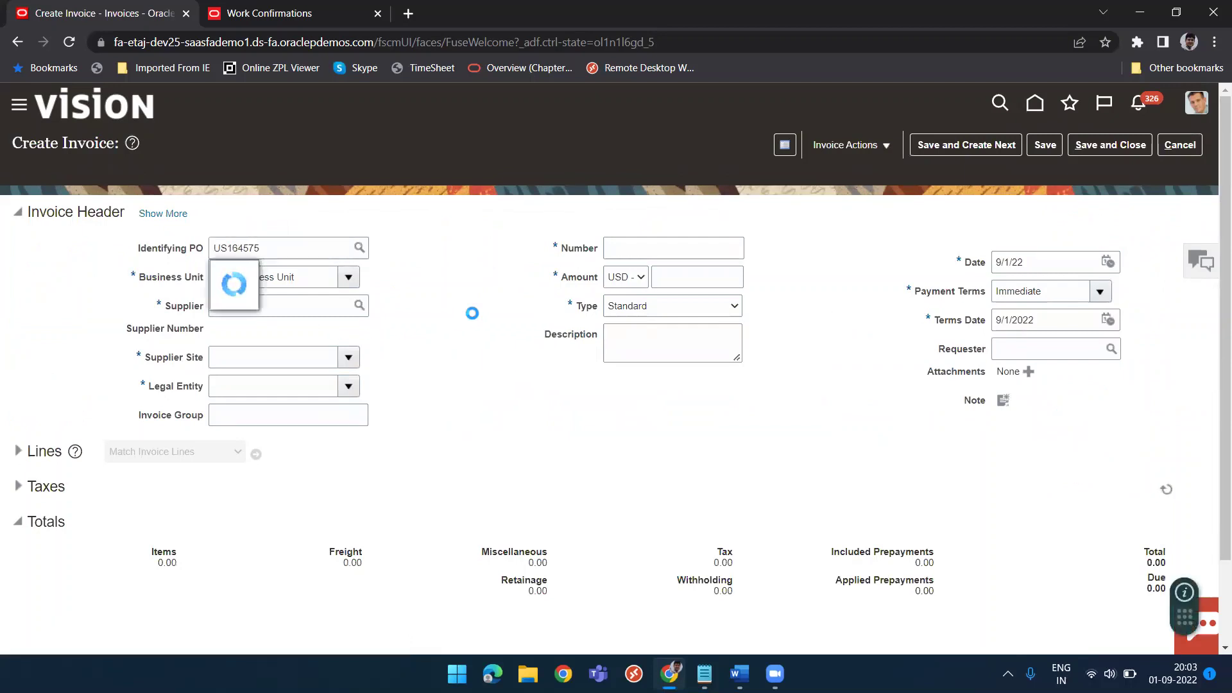
click(629, 242)
text(US164575)
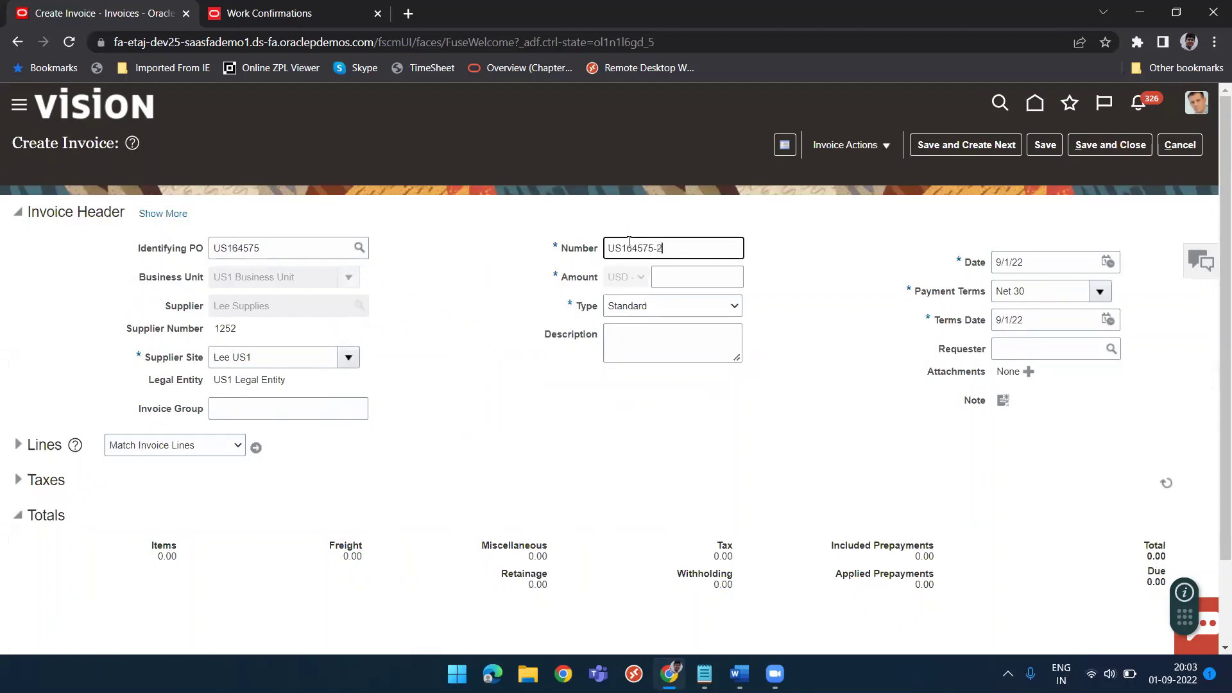
key(Tab)
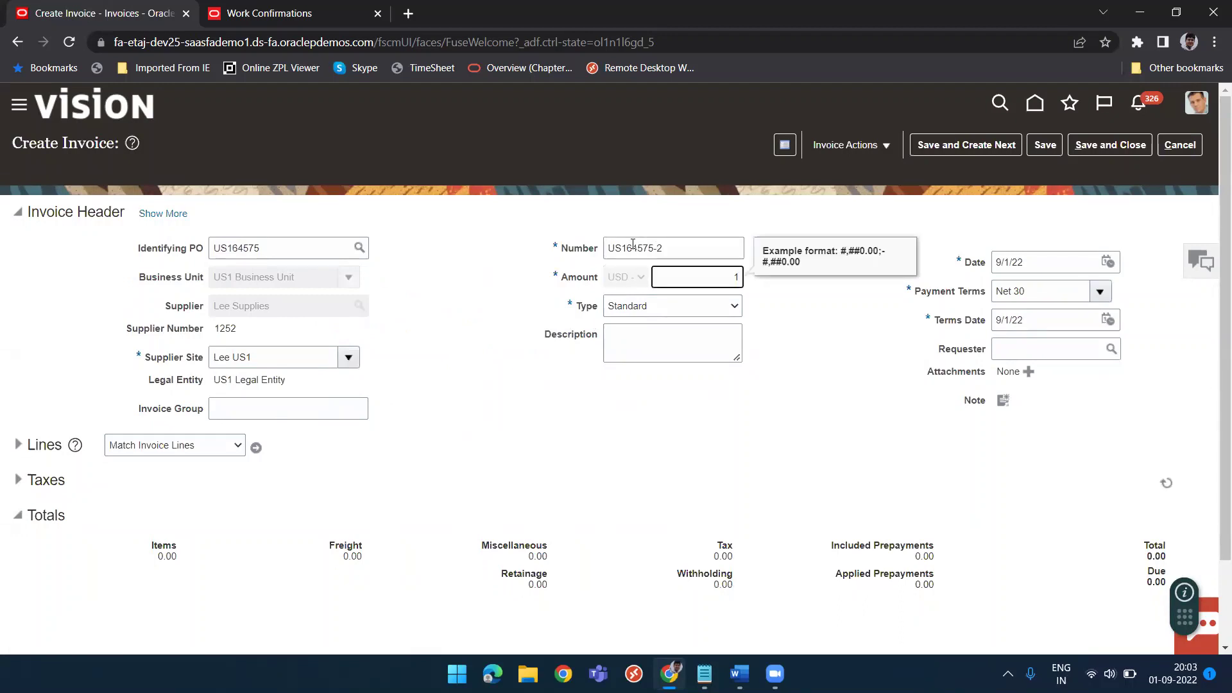
key(Tab)
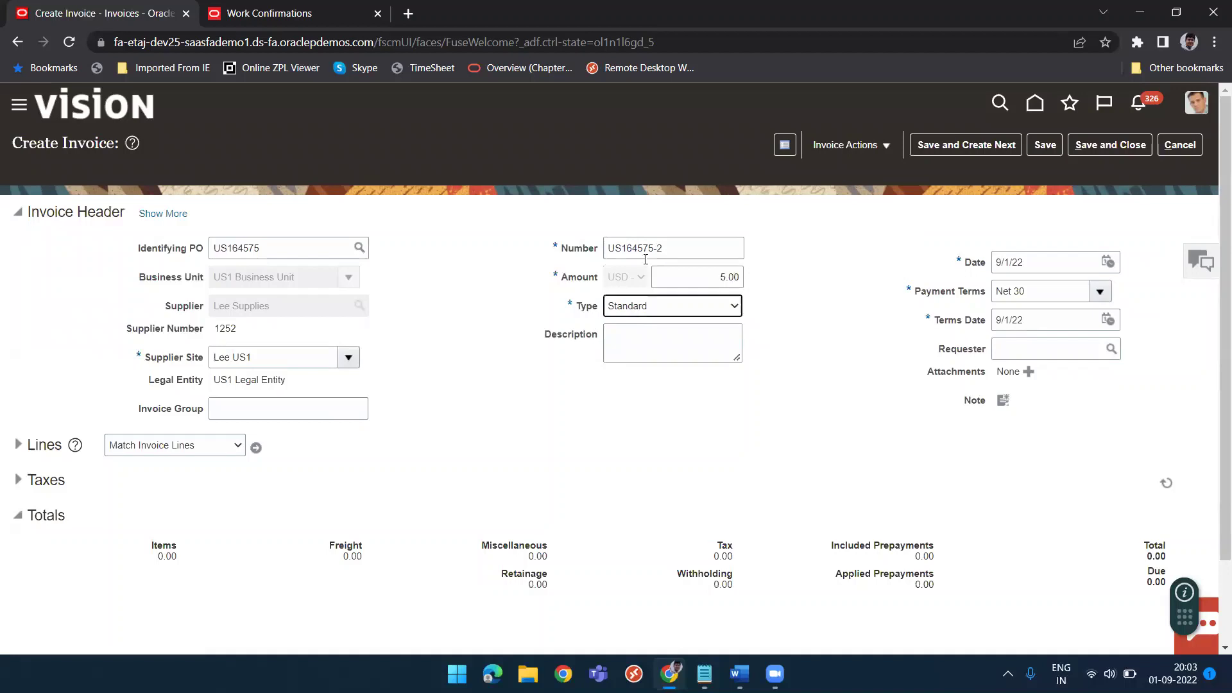
click(663, 309)
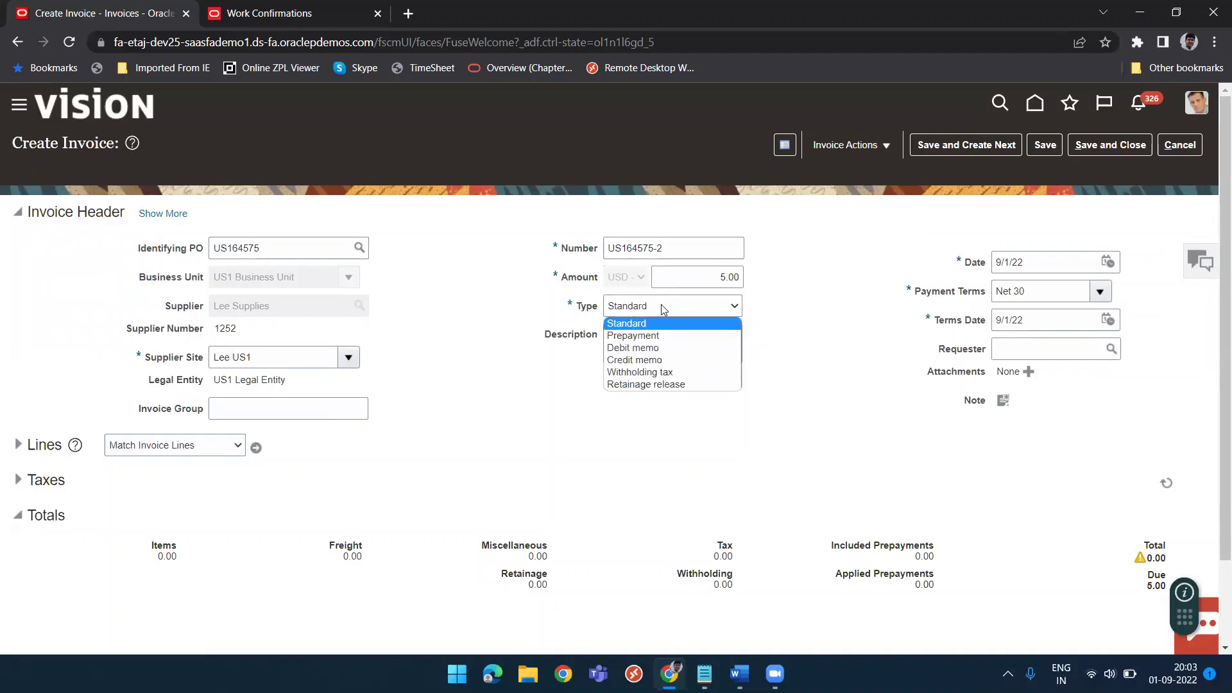
Make the invoice a Retainage release and release US164575-1's 5.00 retainage by invoice lines.
click(634, 385)
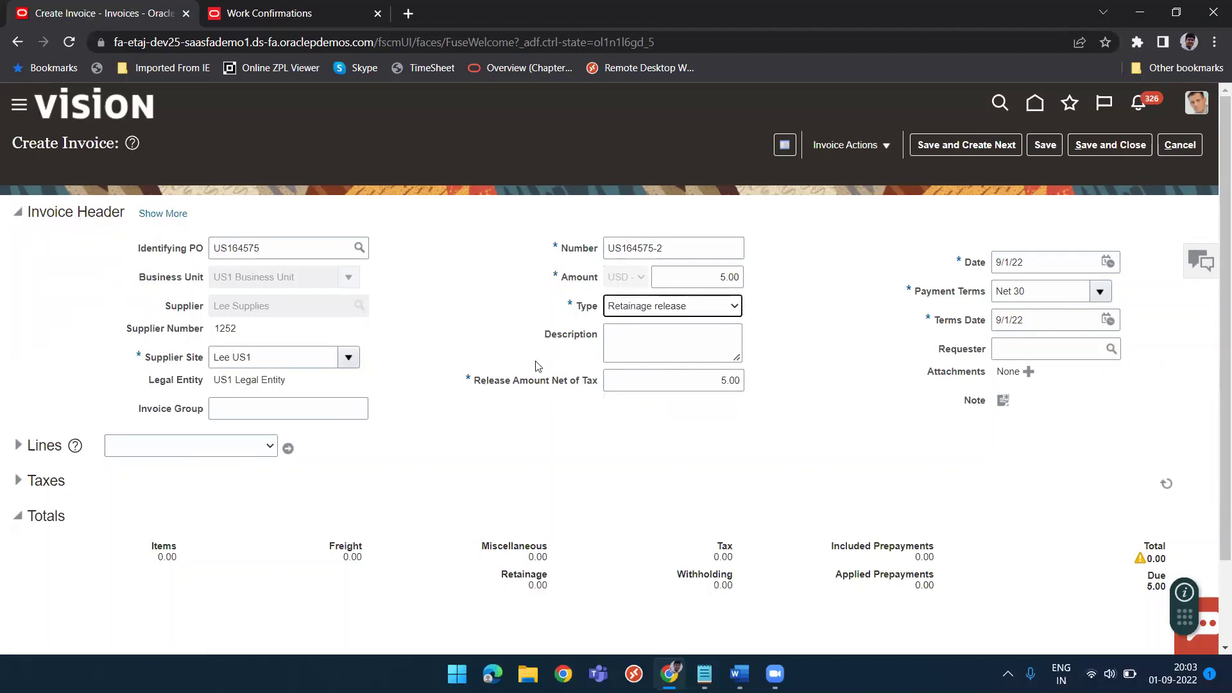
click(270, 447)
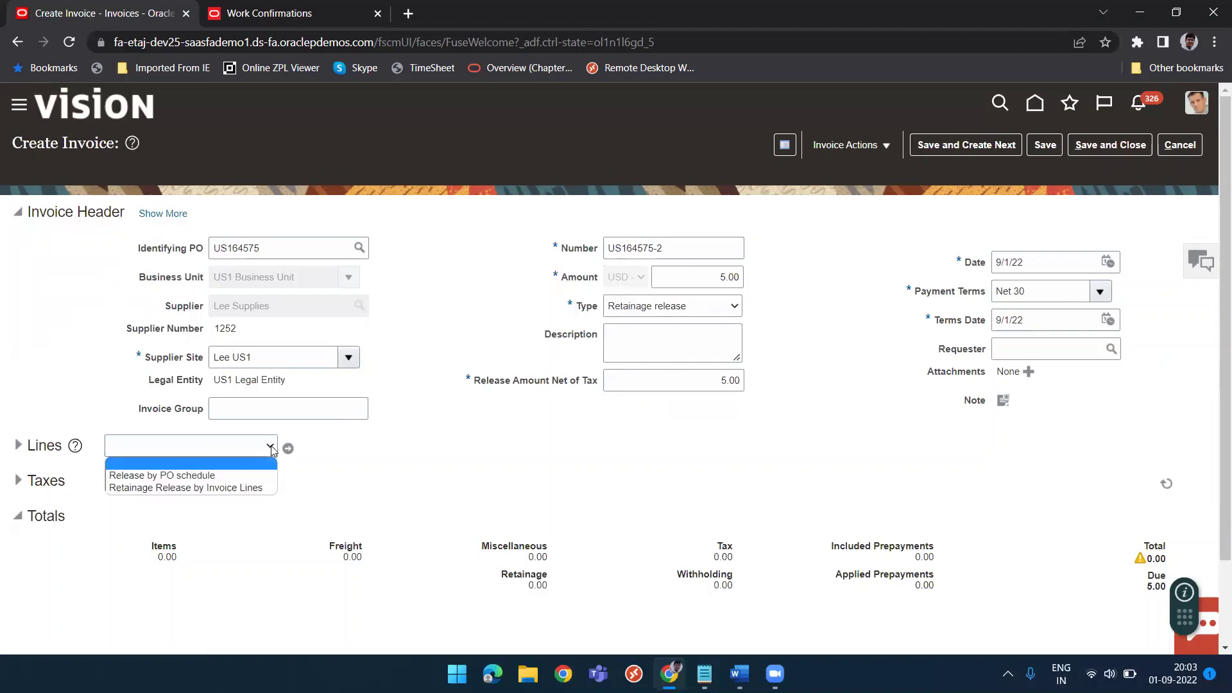
click(206, 491)
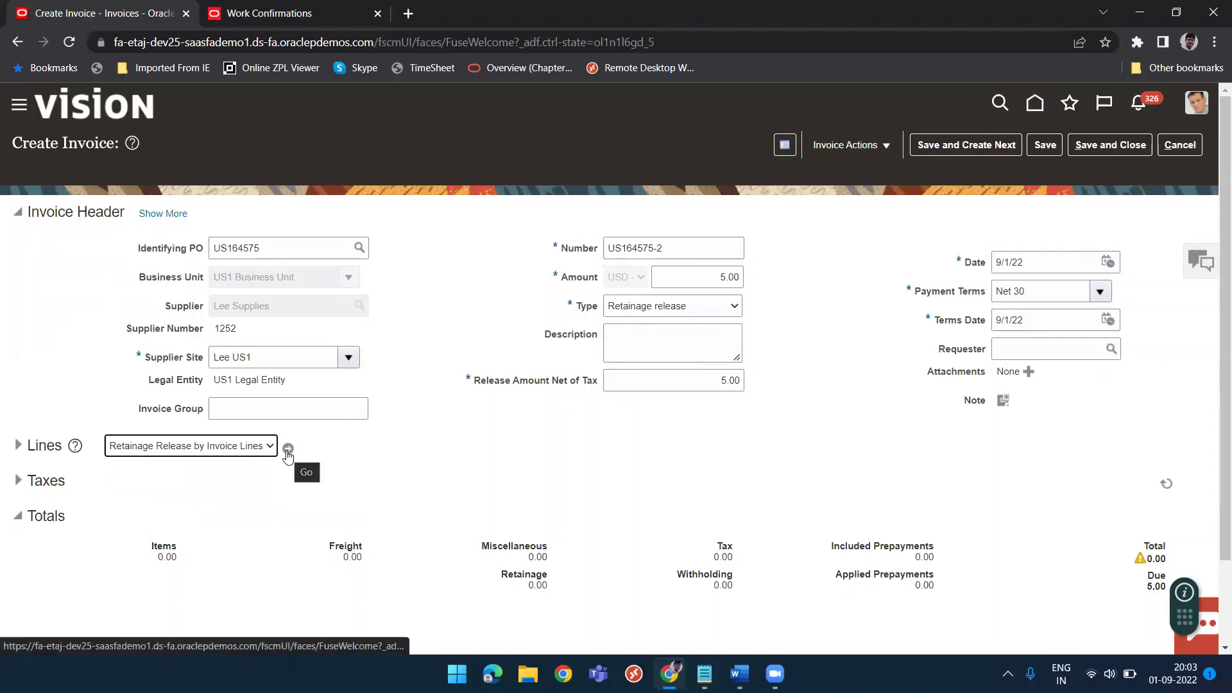
click(288, 448)
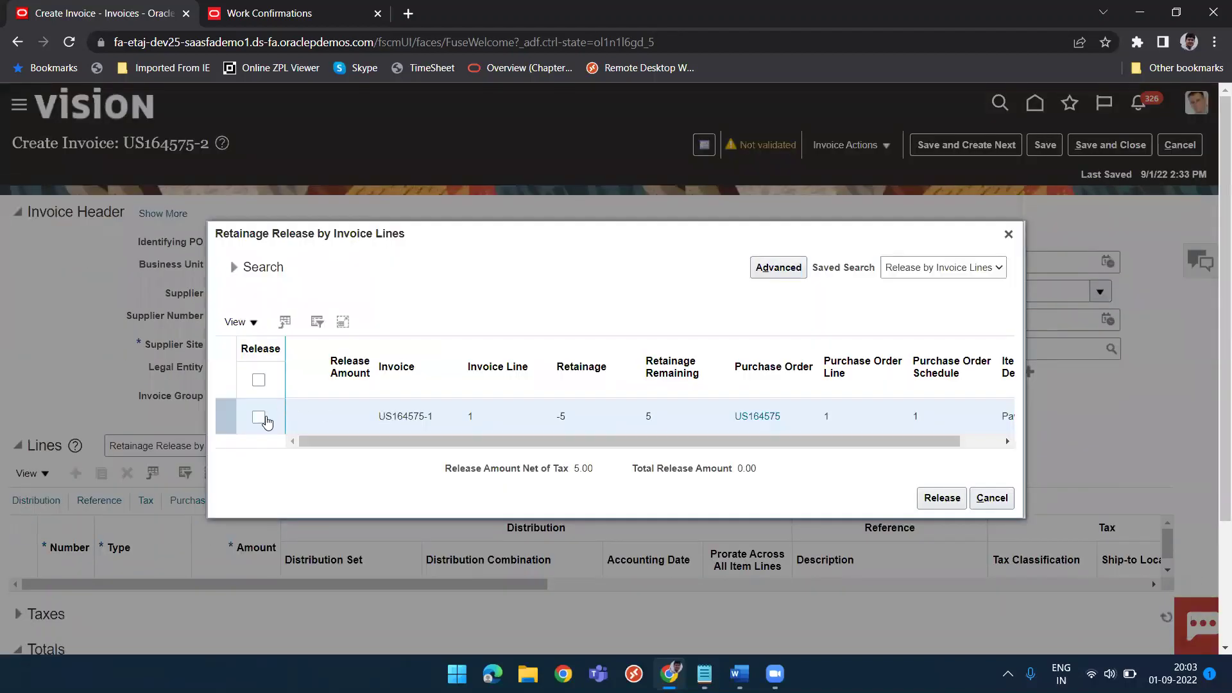
click(259, 418)
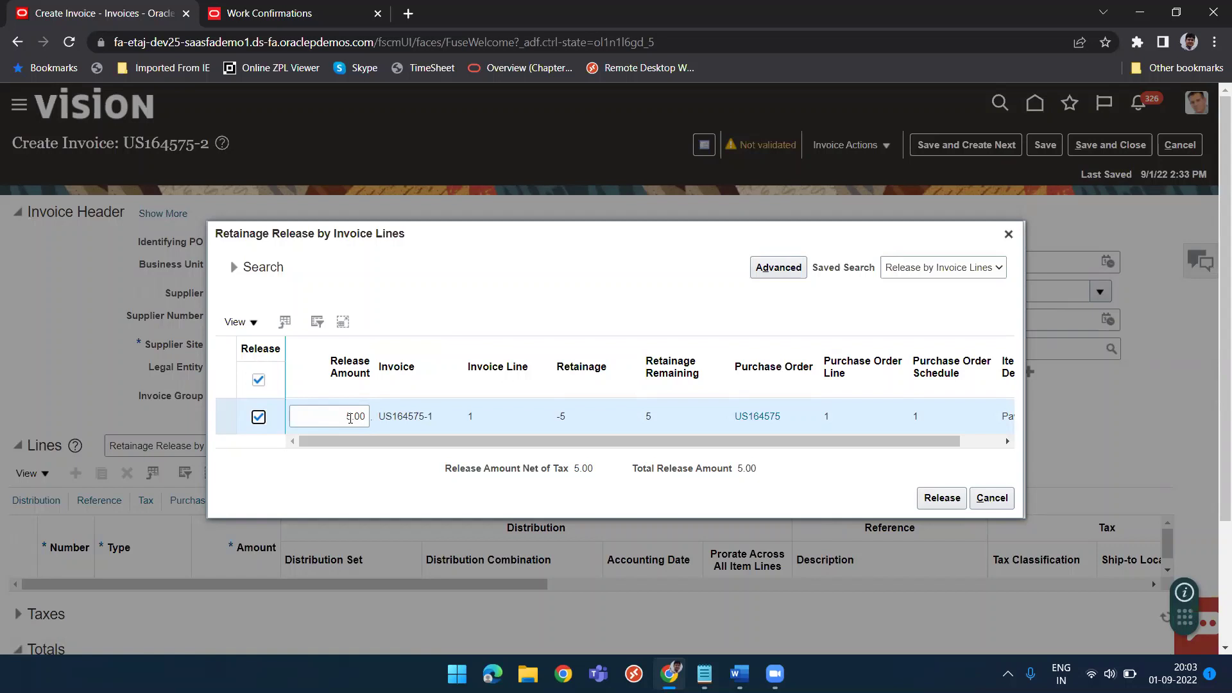
click(942, 498)
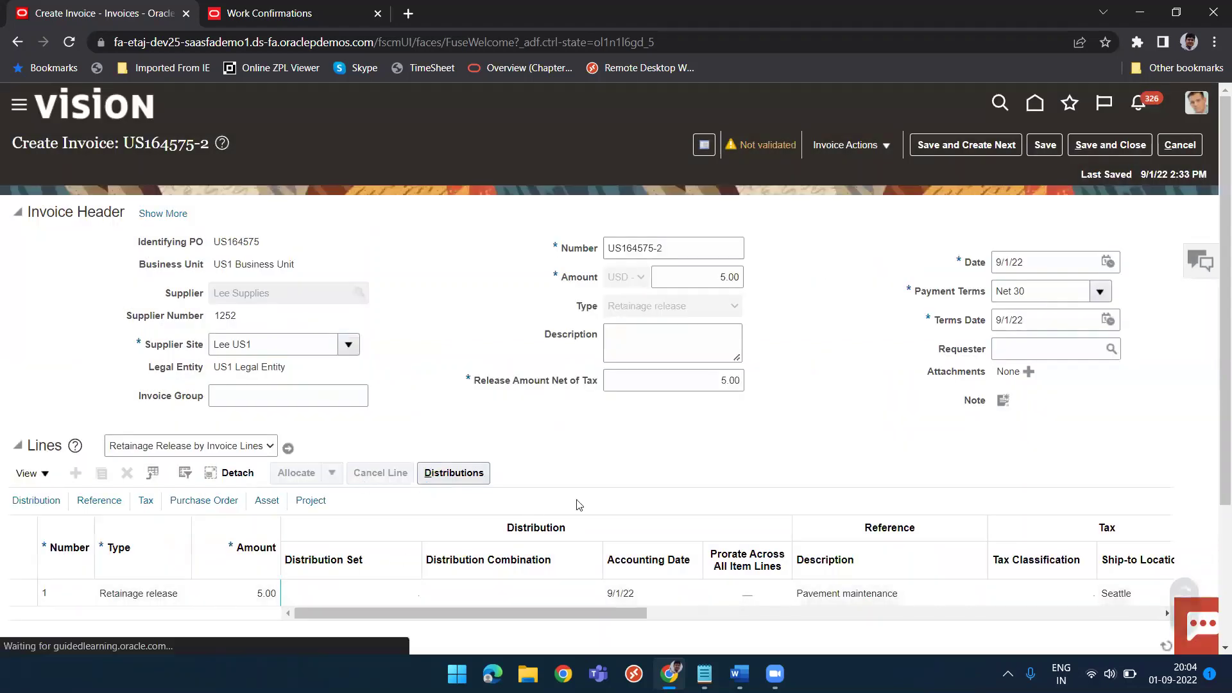
Calculate tax on the retainage-release invoice US164575-2.
scroll(674, 451, down, 3)
scroll(672, 449, up, 3)
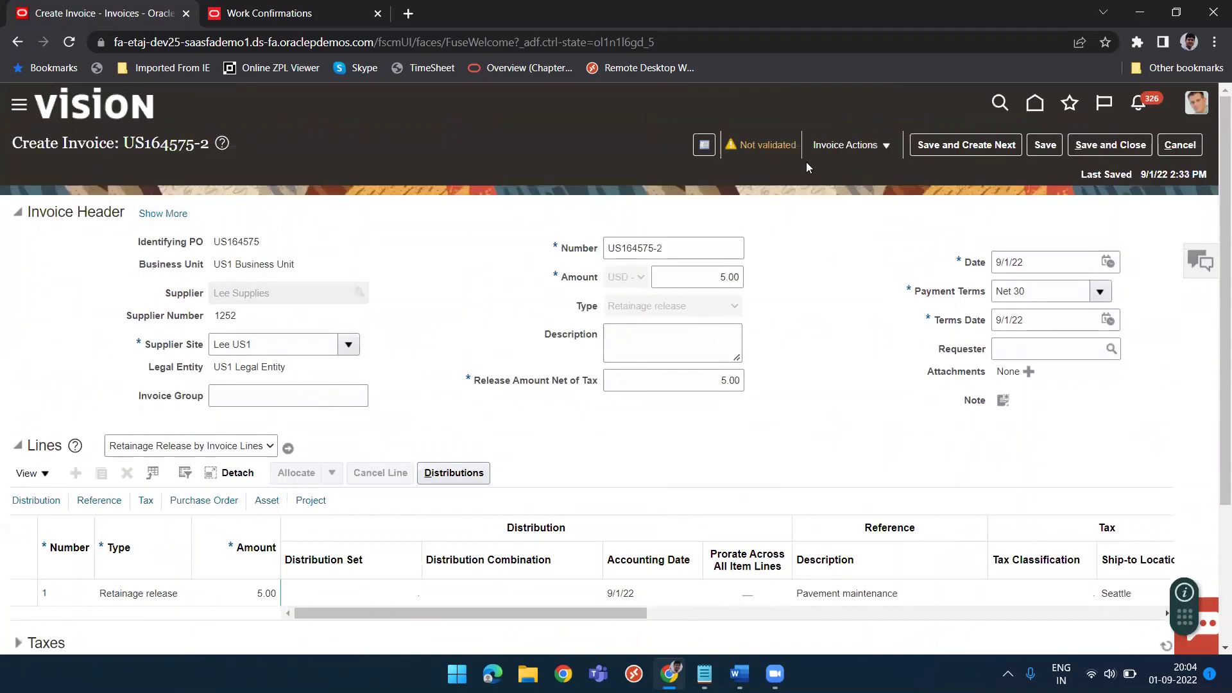
click(862, 150)
click(859, 195)
scroll(898, 462, down, 5)
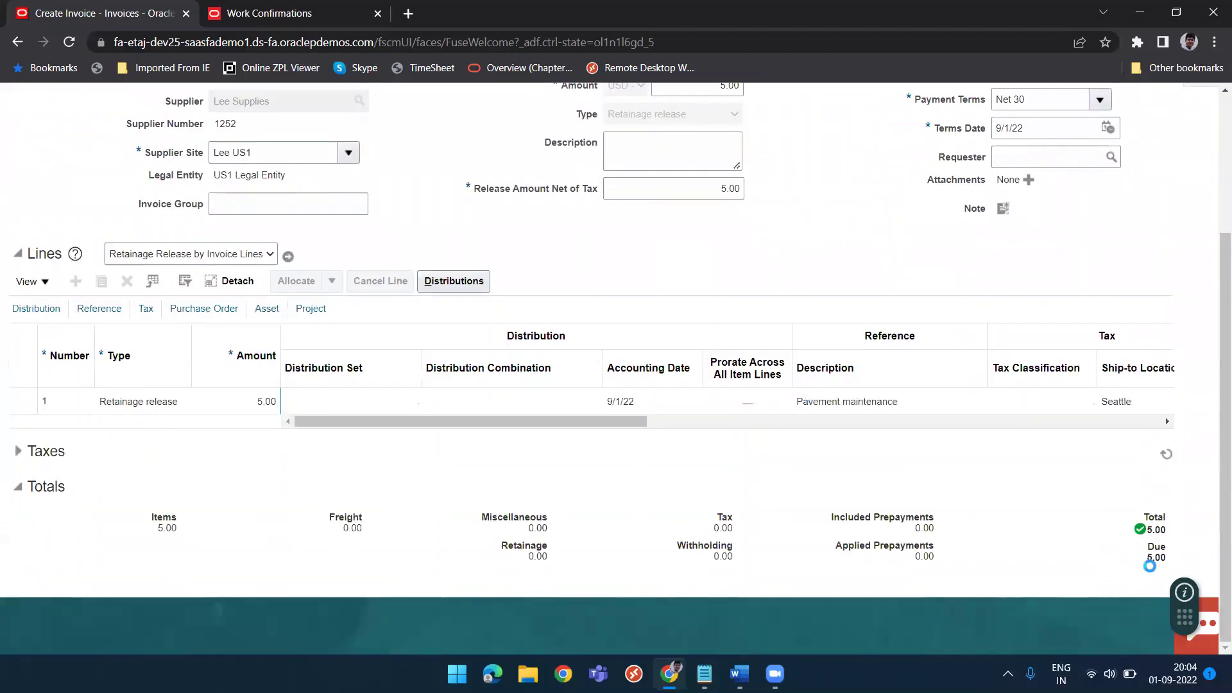
scroll(1155, 514, up, 5)
scroll(844, 387, down, 3)
scroll(797, 393, up, 3)
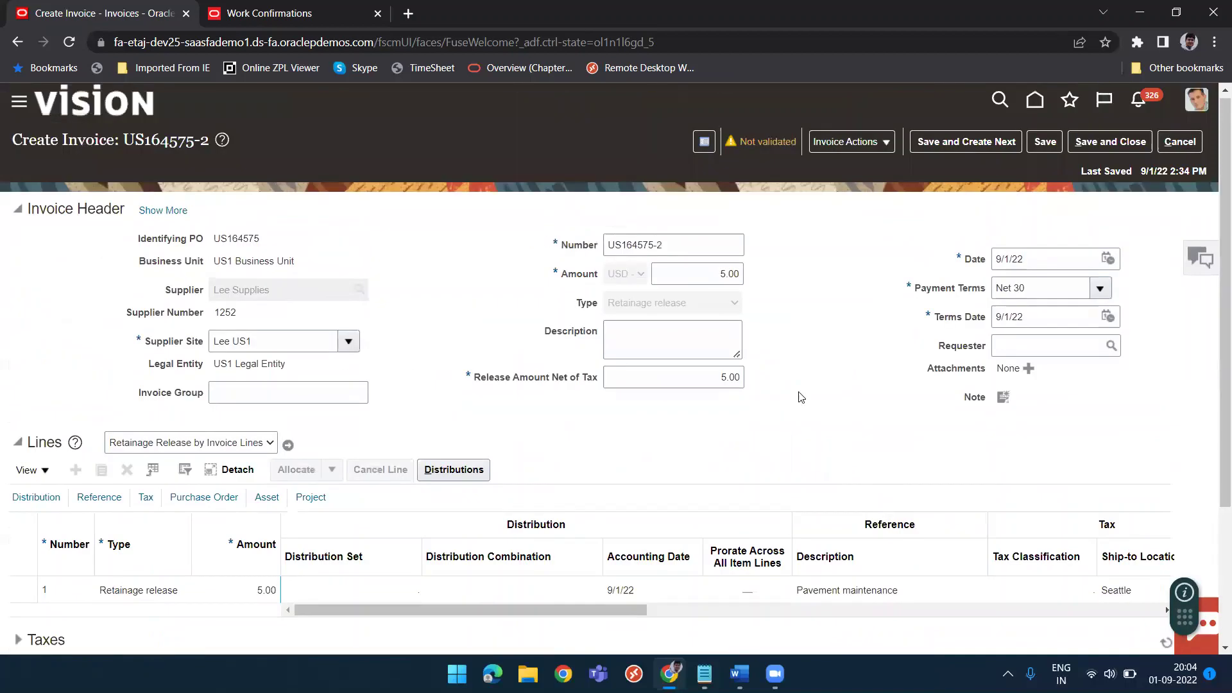
Set the amount to 5.48, save, validate, and save and close the invoice.
click(707, 277)
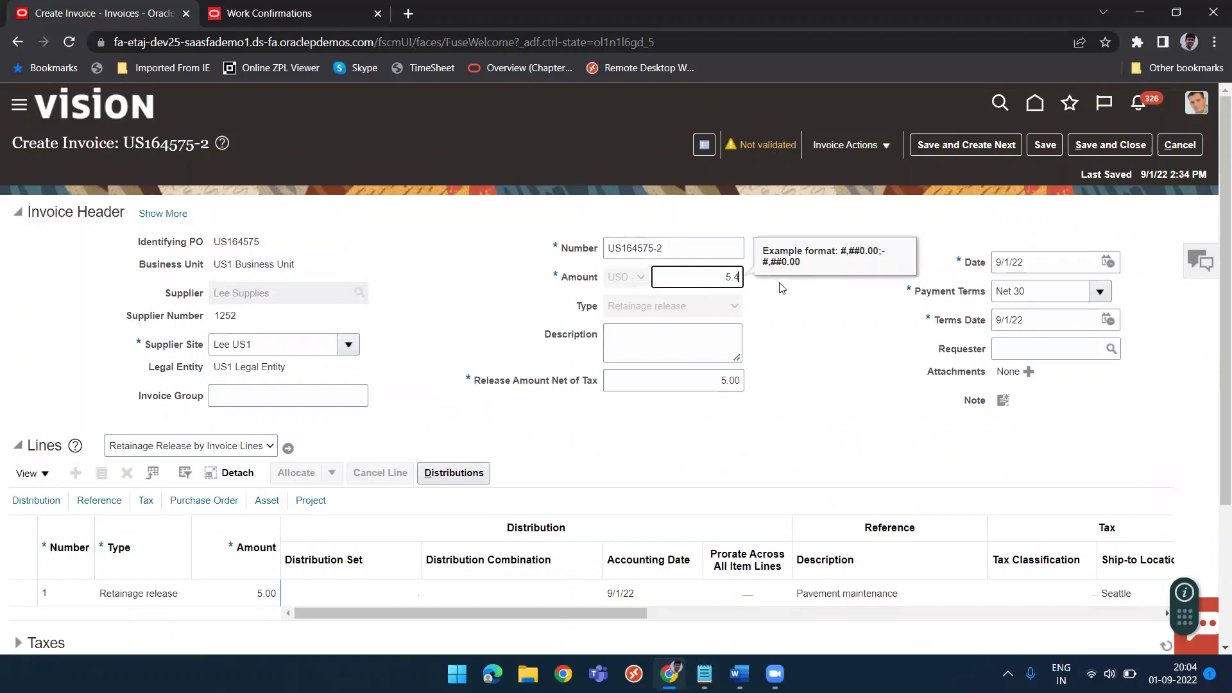
key(Tab)
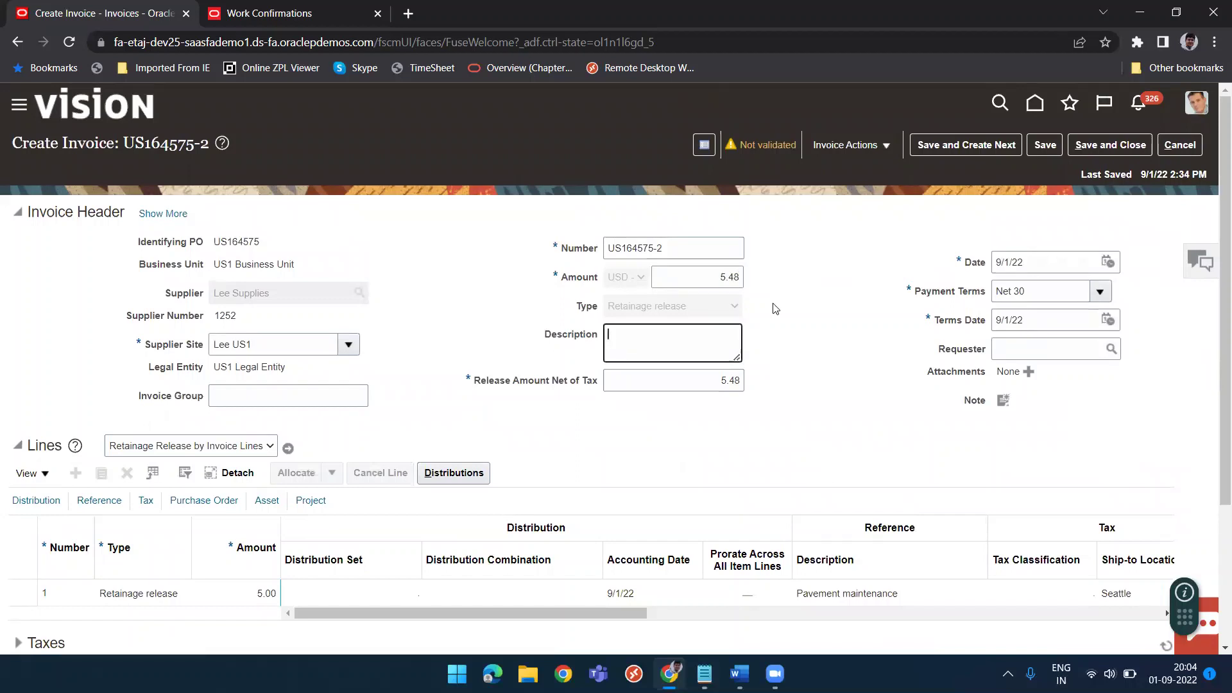
click(1044, 145)
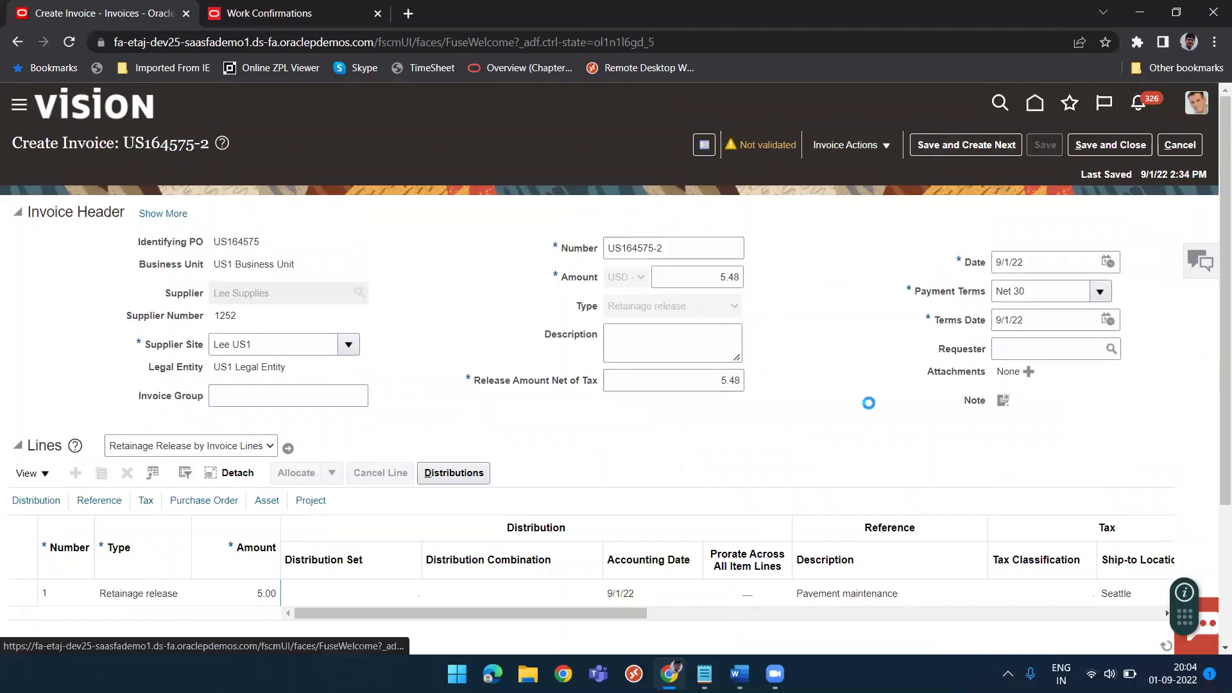
scroll(869, 403, down, 3)
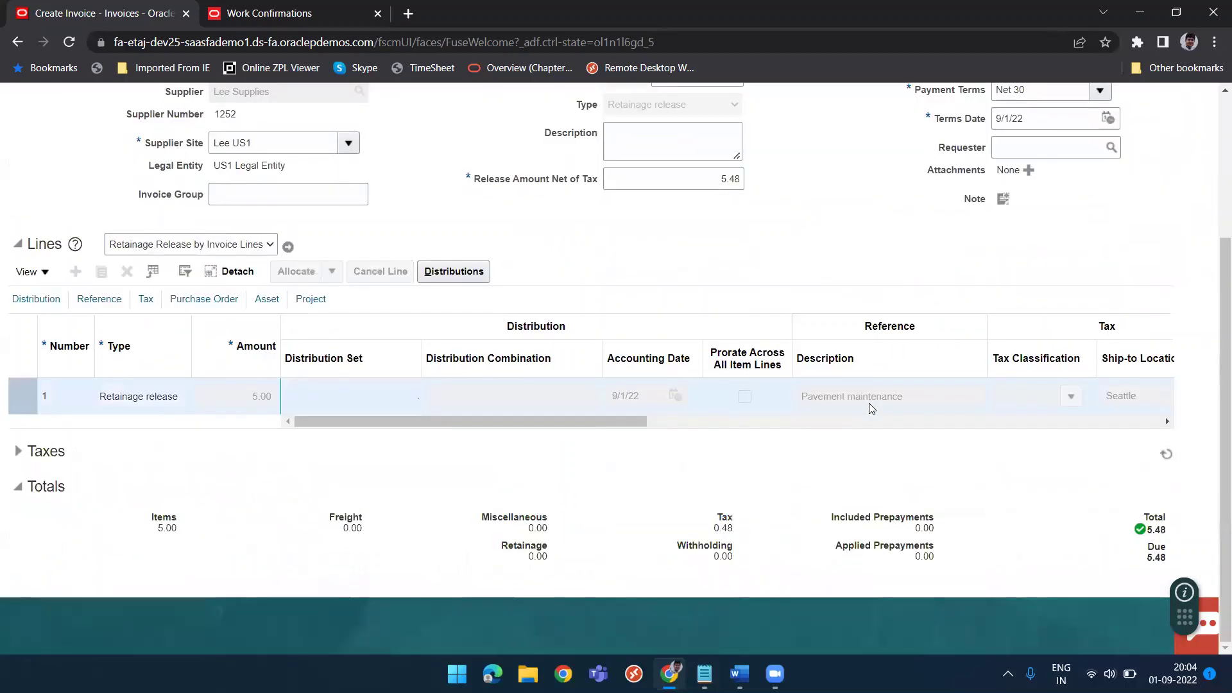
scroll(869, 403, up, 3)
click(837, 146)
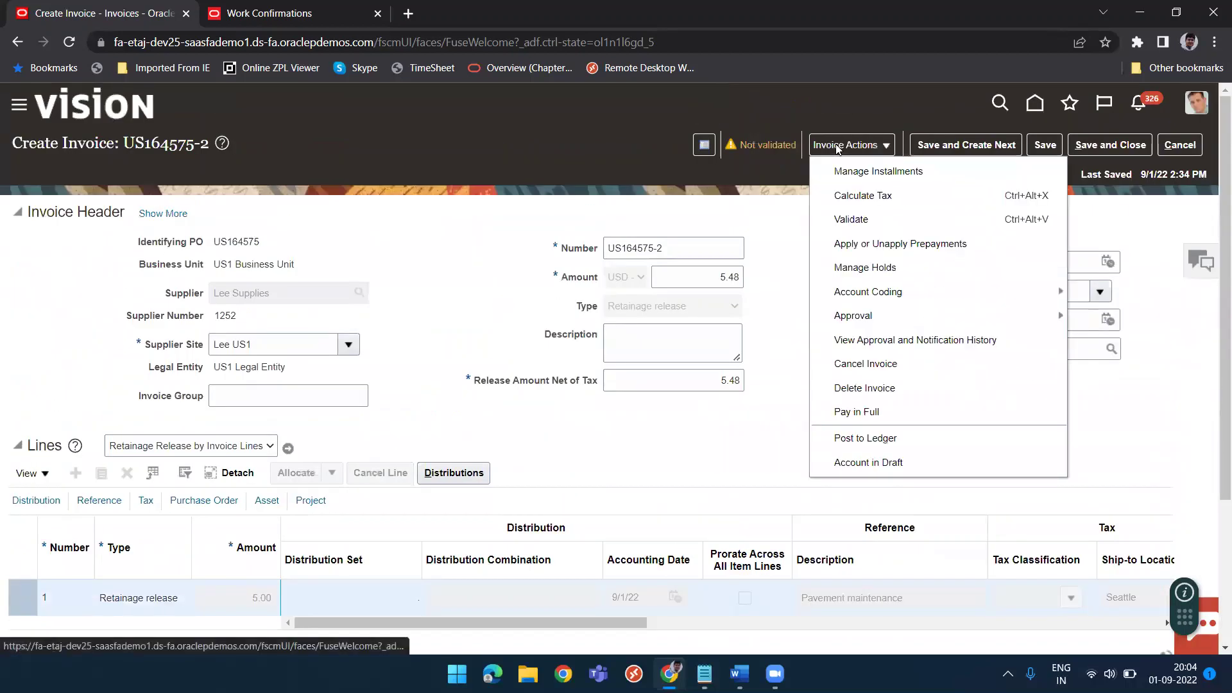
click(851, 219)
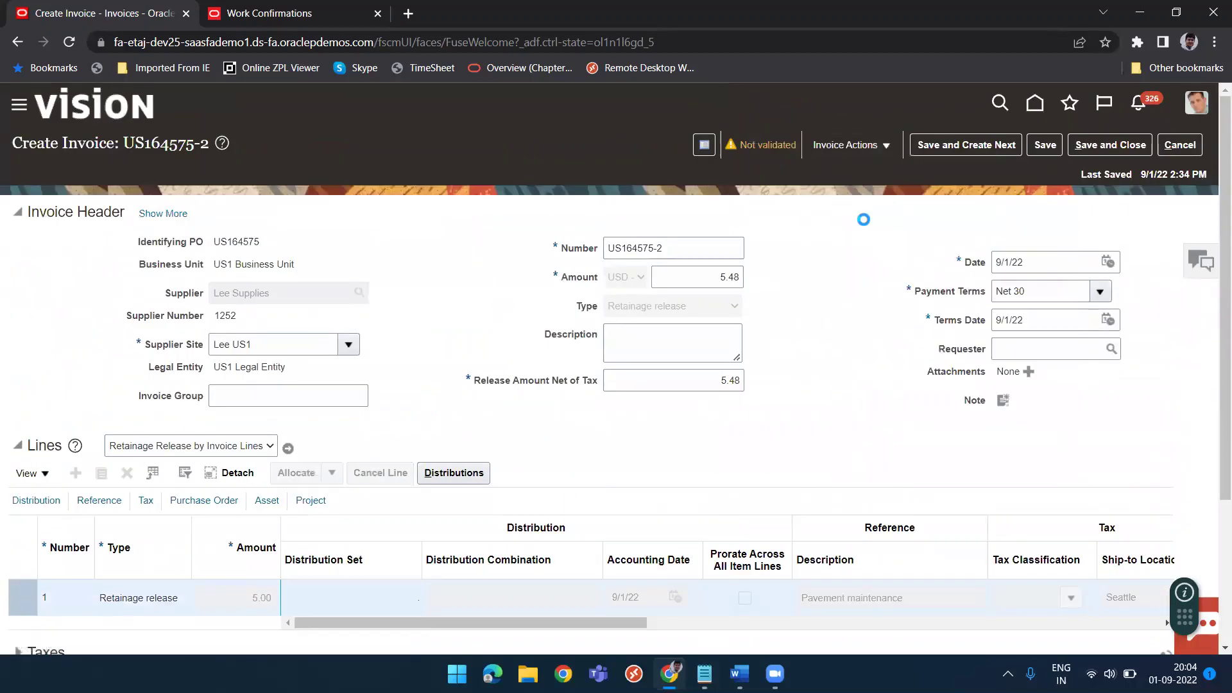
click(1096, 147)
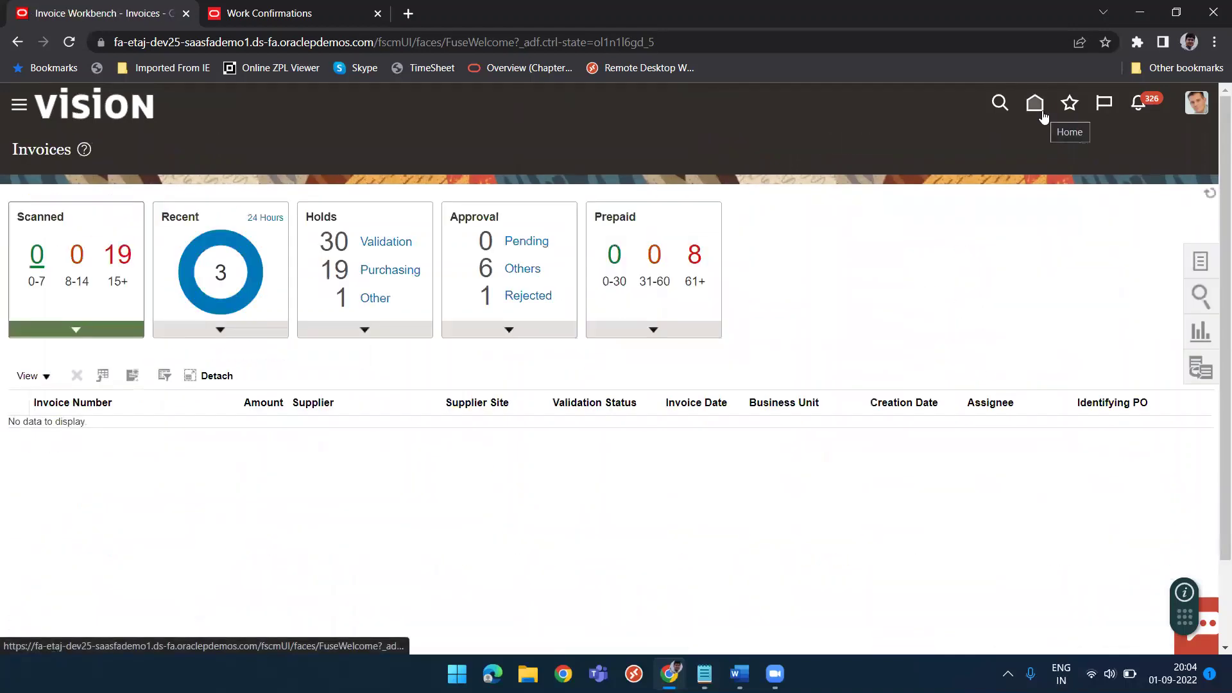
Return to the home page and open the Procurement work area.
click(1041, 109)
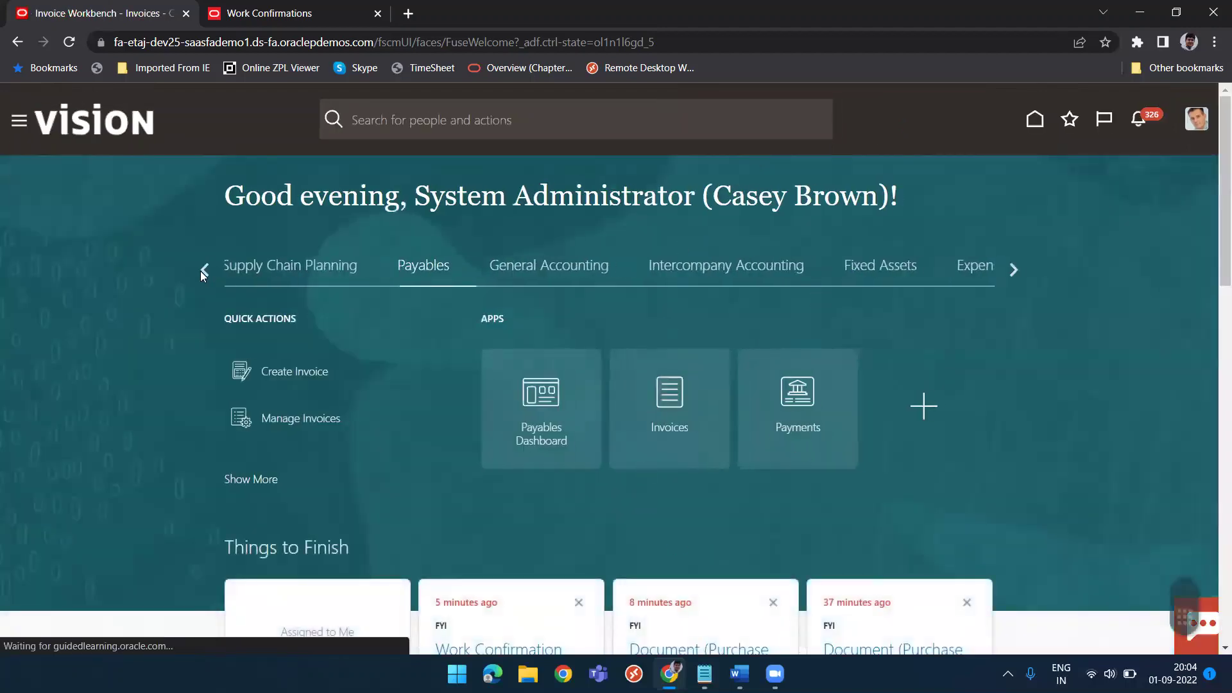
click(201, 270)
click(204, 270)
click(205, 269)
click(204, 270)
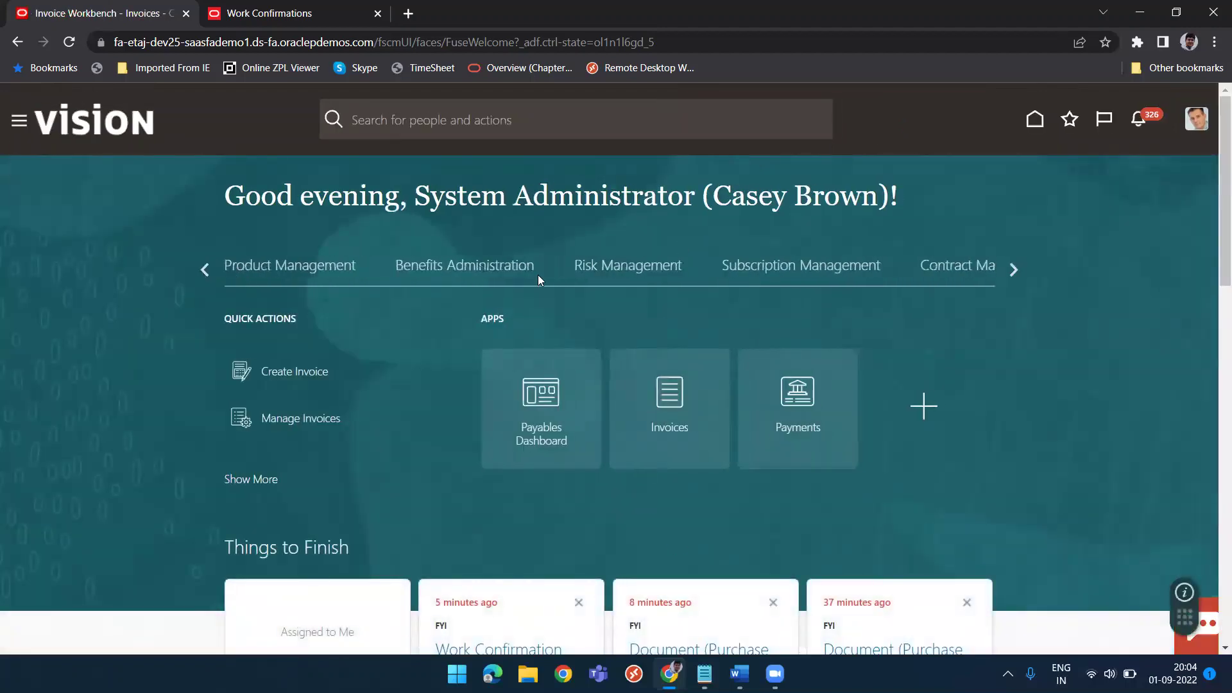
click(204, 272)
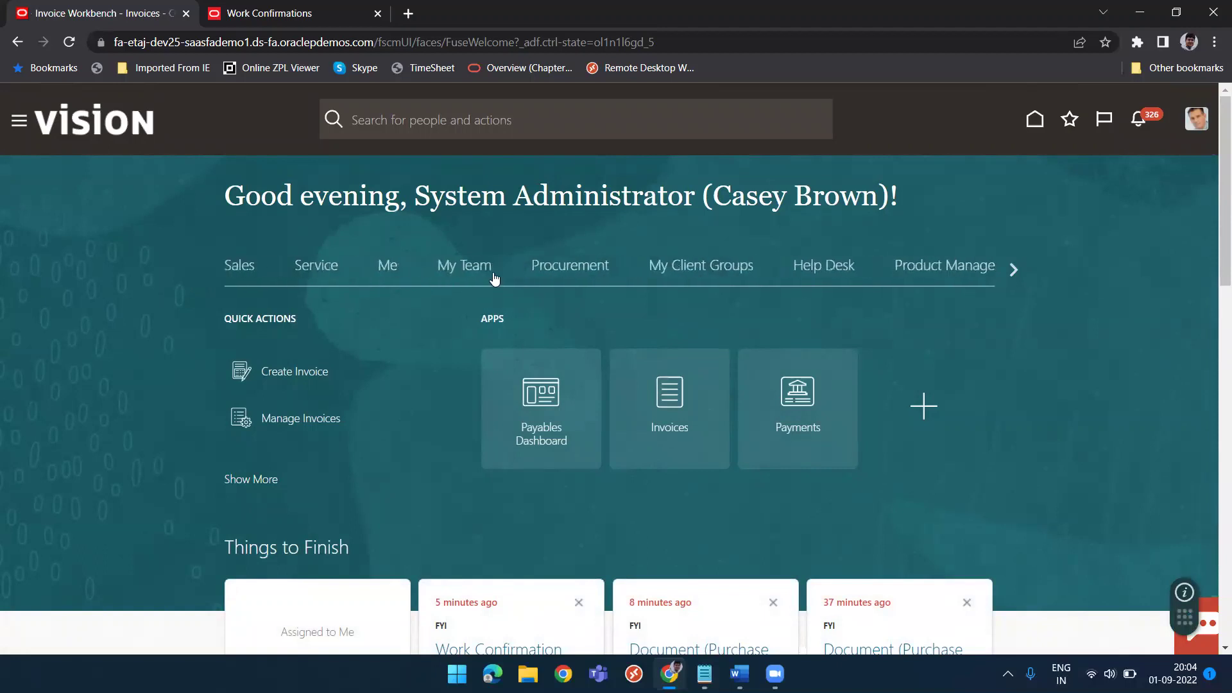
click(568, 269)
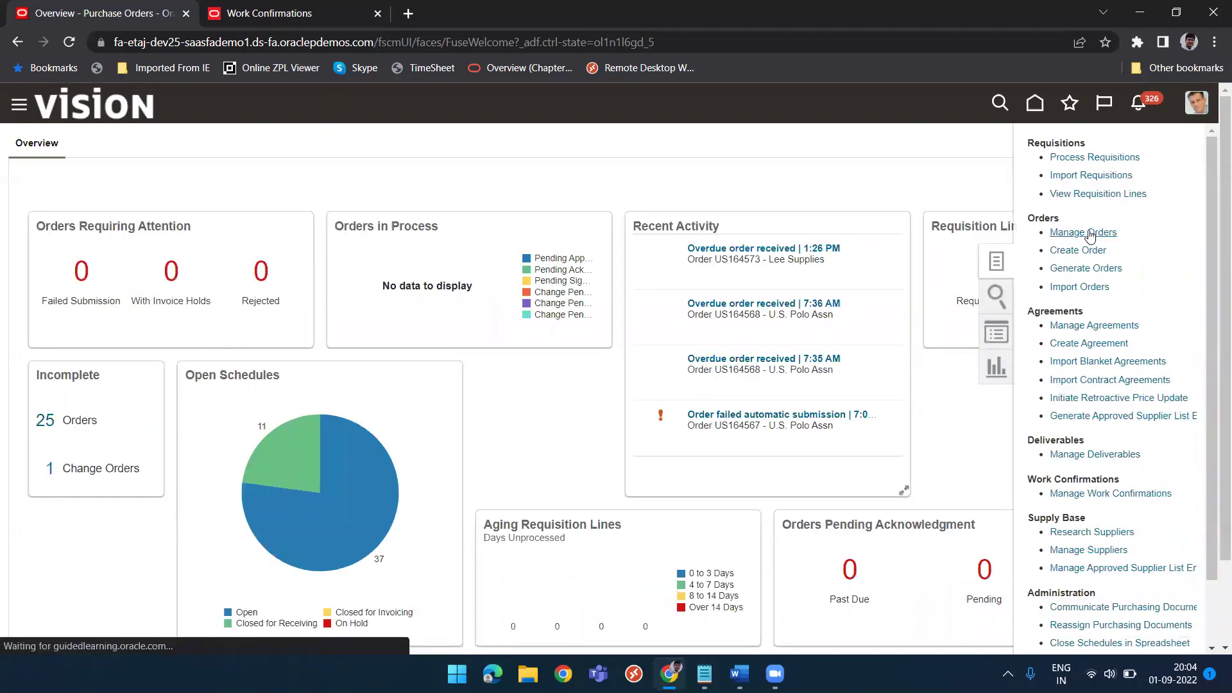
In Manage Orders, search for order US164575 in the US1 Business Unit.
click(1065, 232)
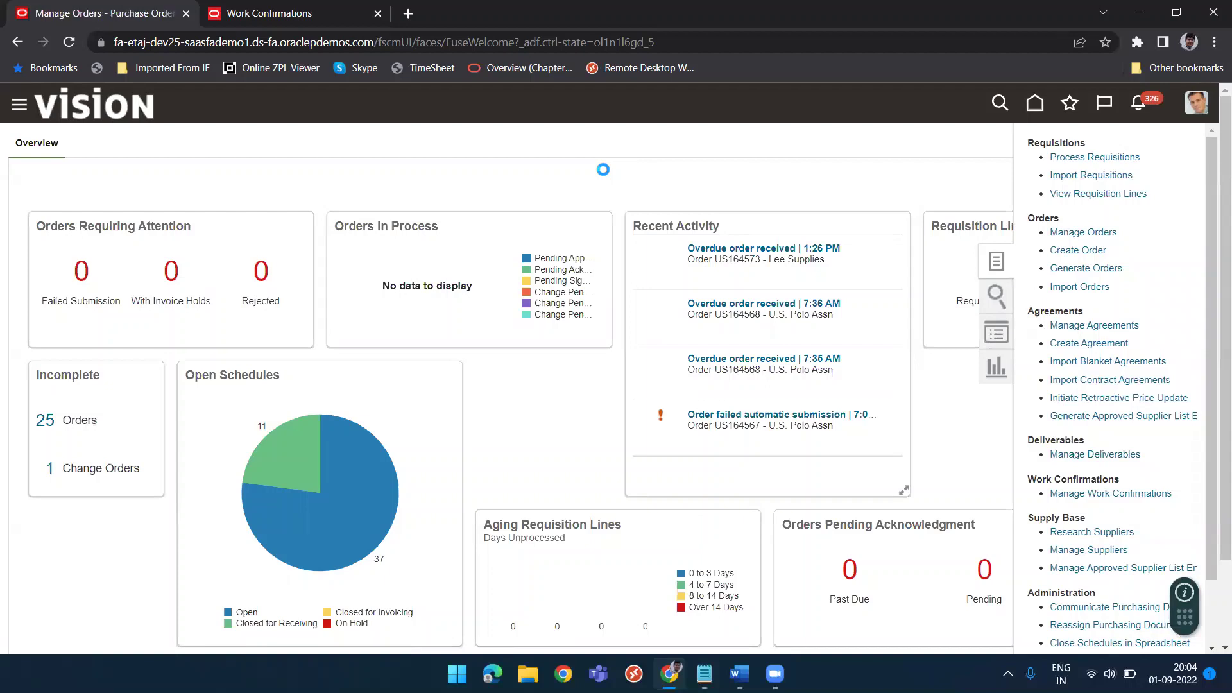
click(878, 334)
text(US164575)
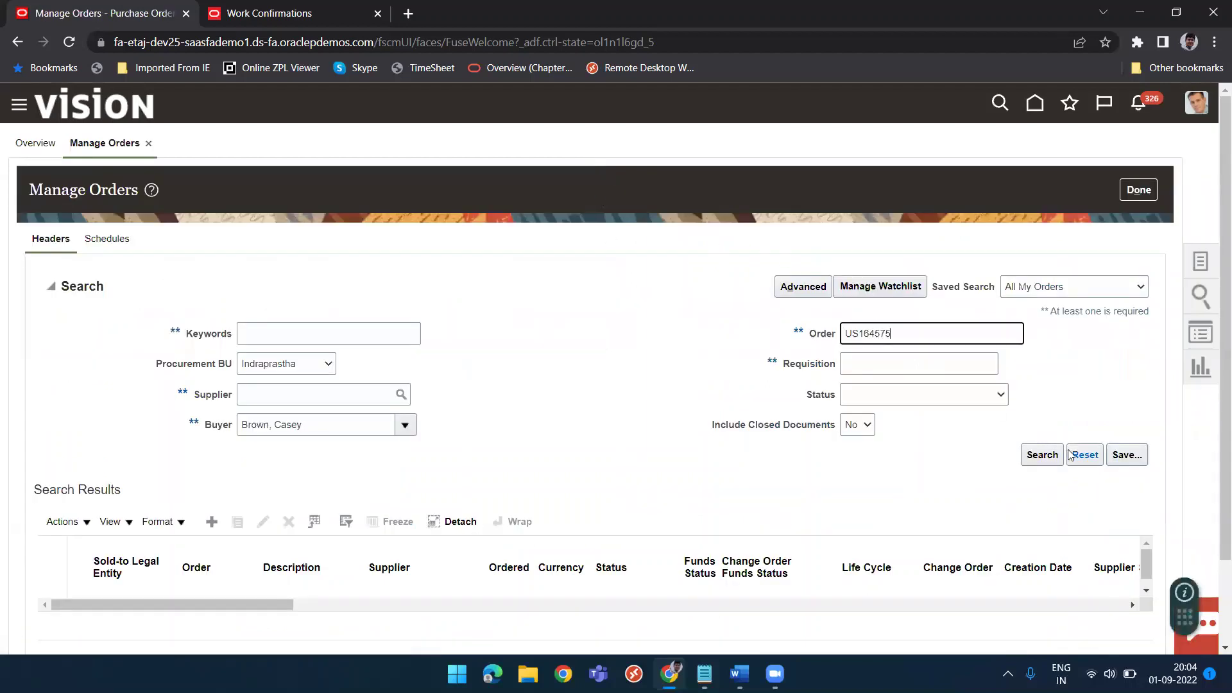
click(444, 379)
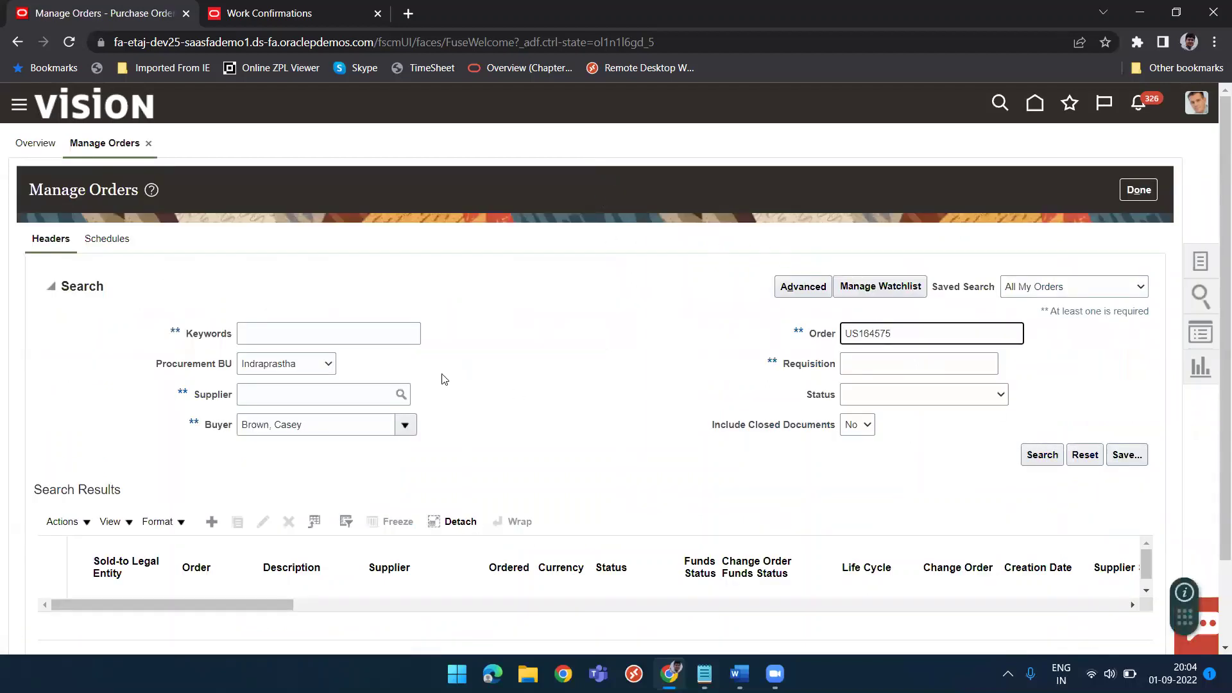
click(328, 364)
click(311, 408)
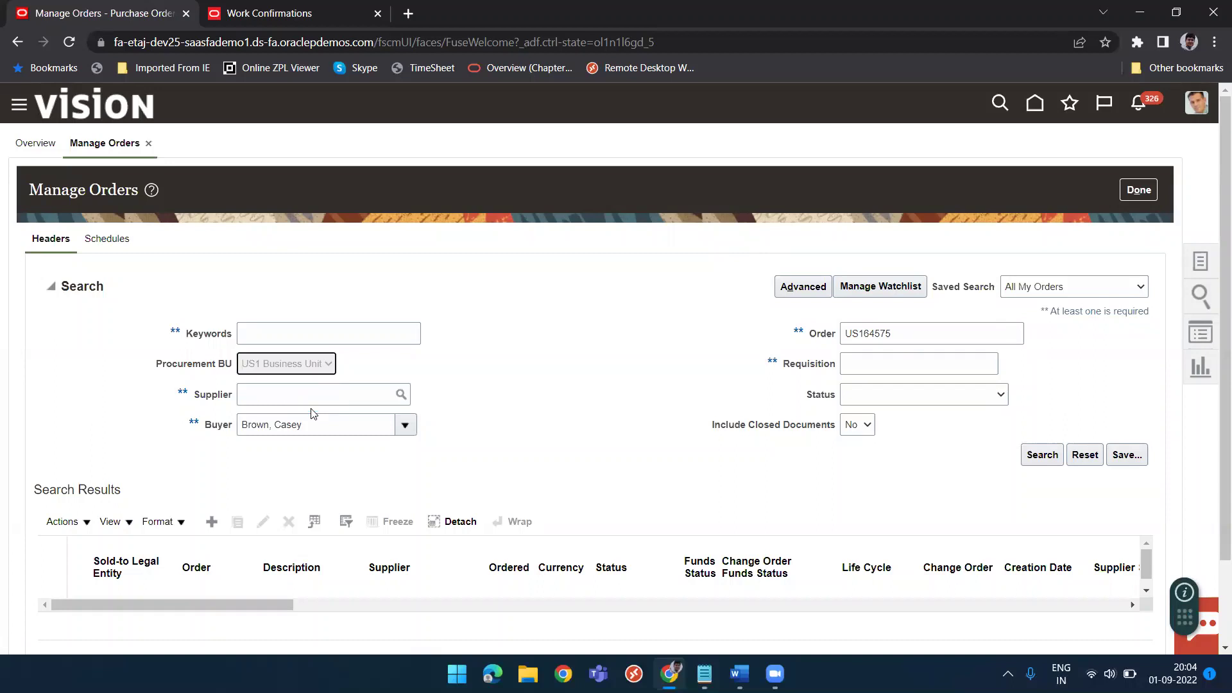
click(1040, 456)
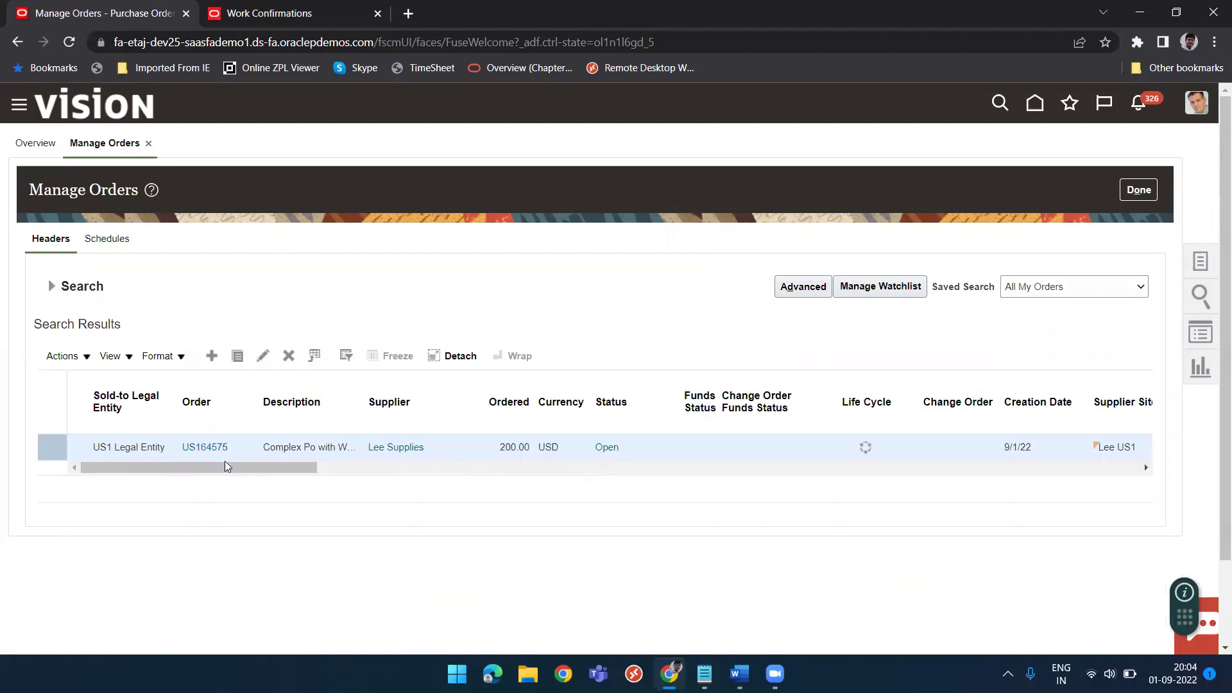
Open purchase order US164575 and view its Order Life Cycle details.
click(201, 448)
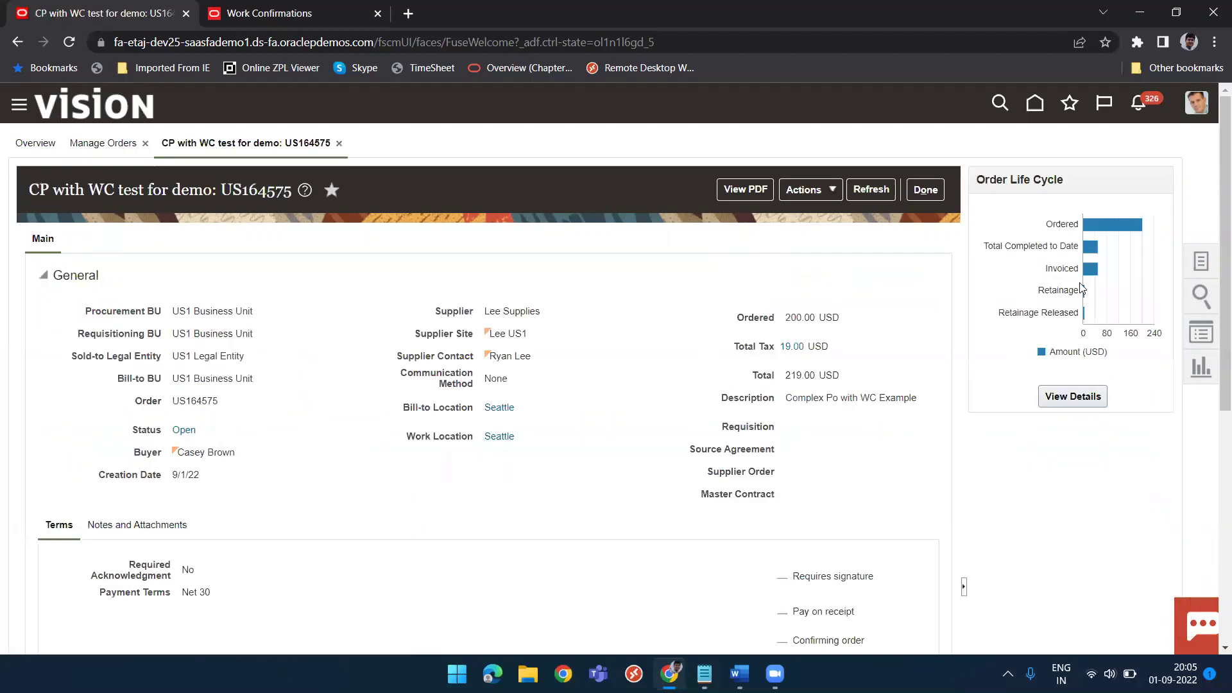
mouse_move(1091, 249)
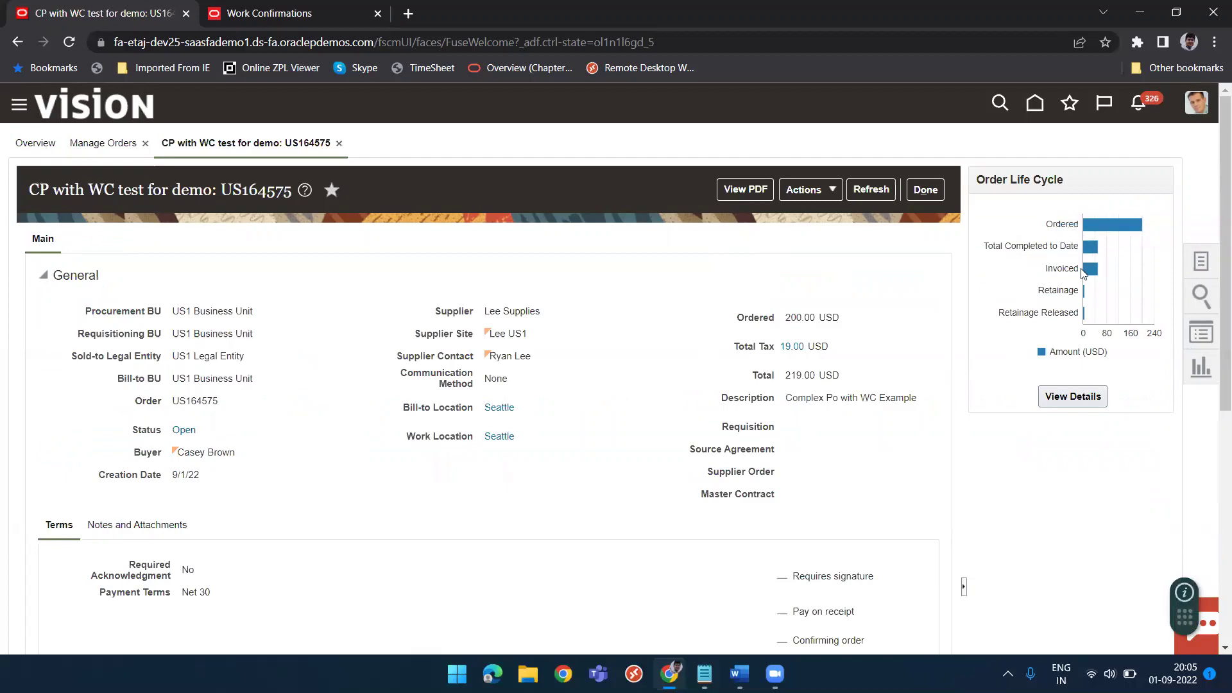
click(1072, 396)
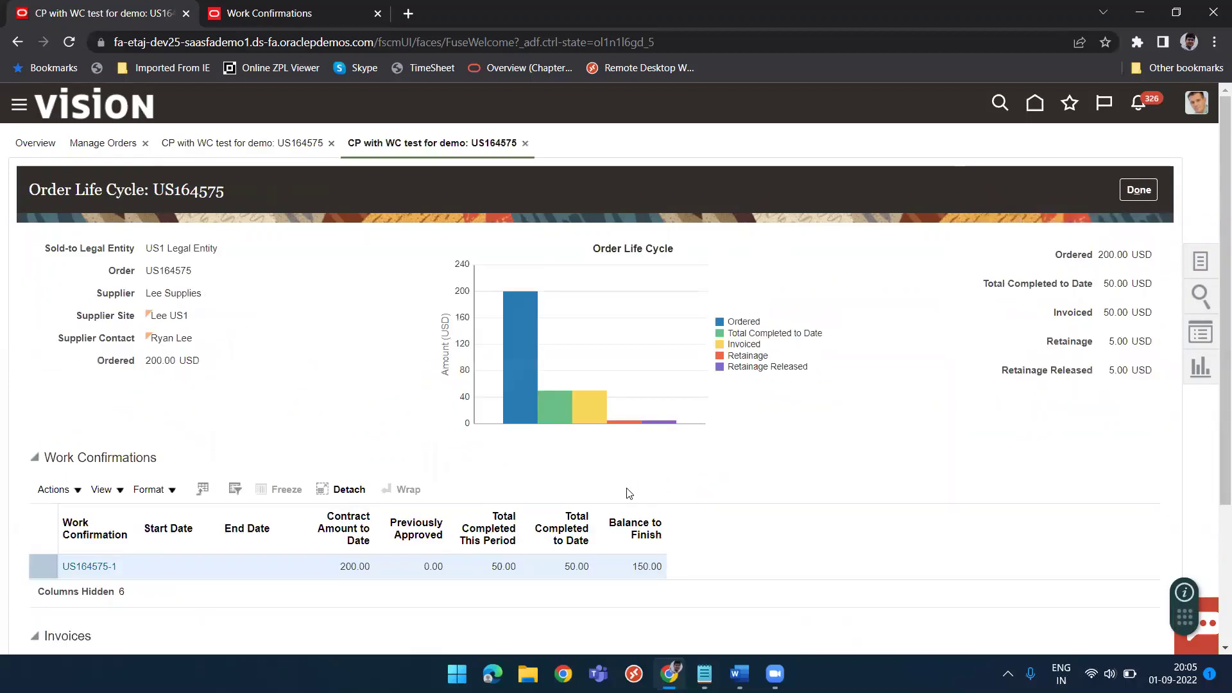
Review the life cycle tables, including receipt 52172 and the 5.00 USD retainage released.
scroll(74, 546, down, 3)
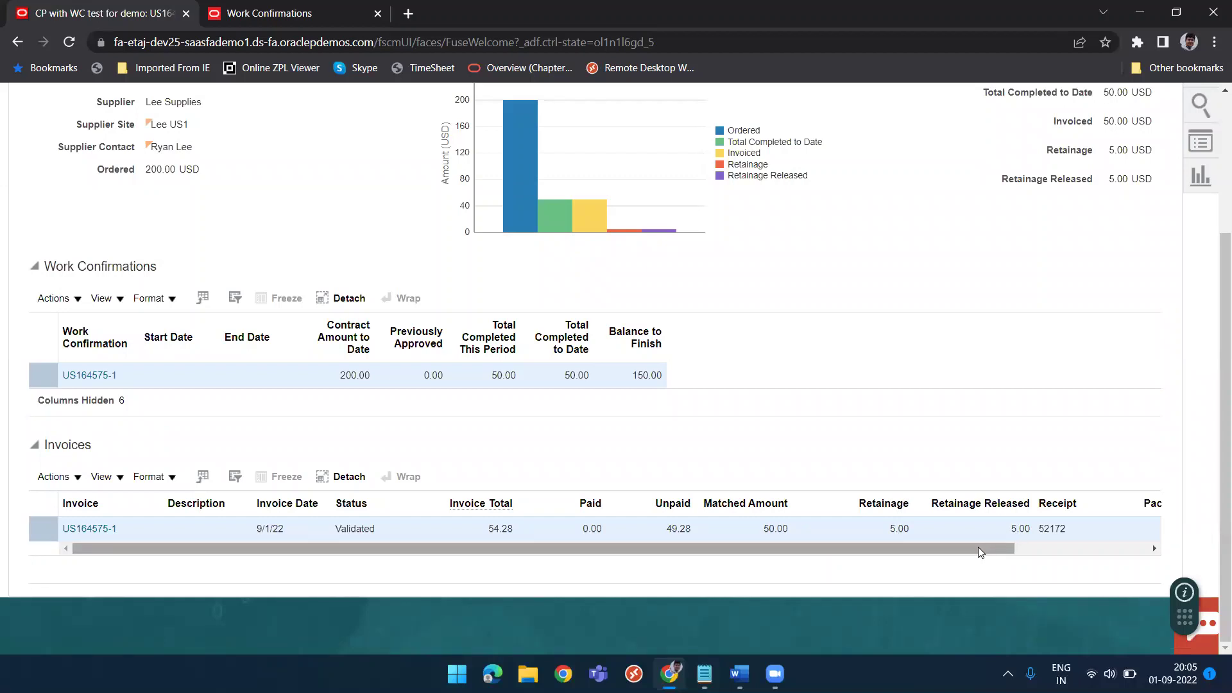
drag(978, 546, 1153, 545)
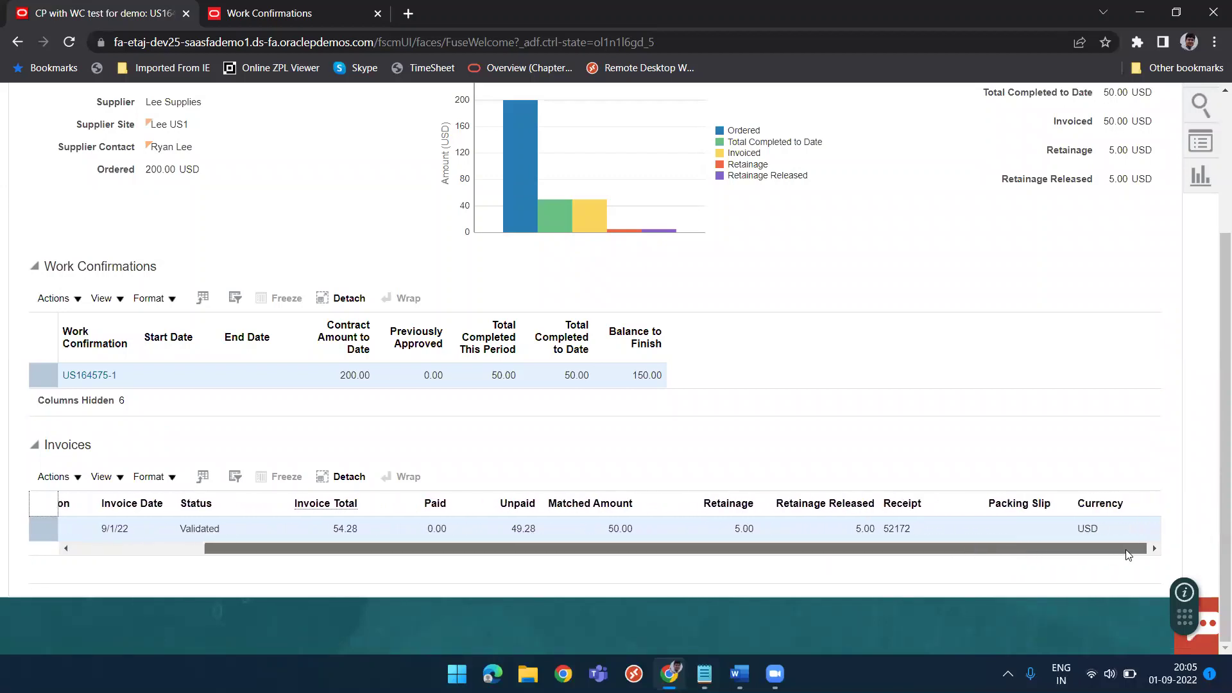
double_click(891, 528)
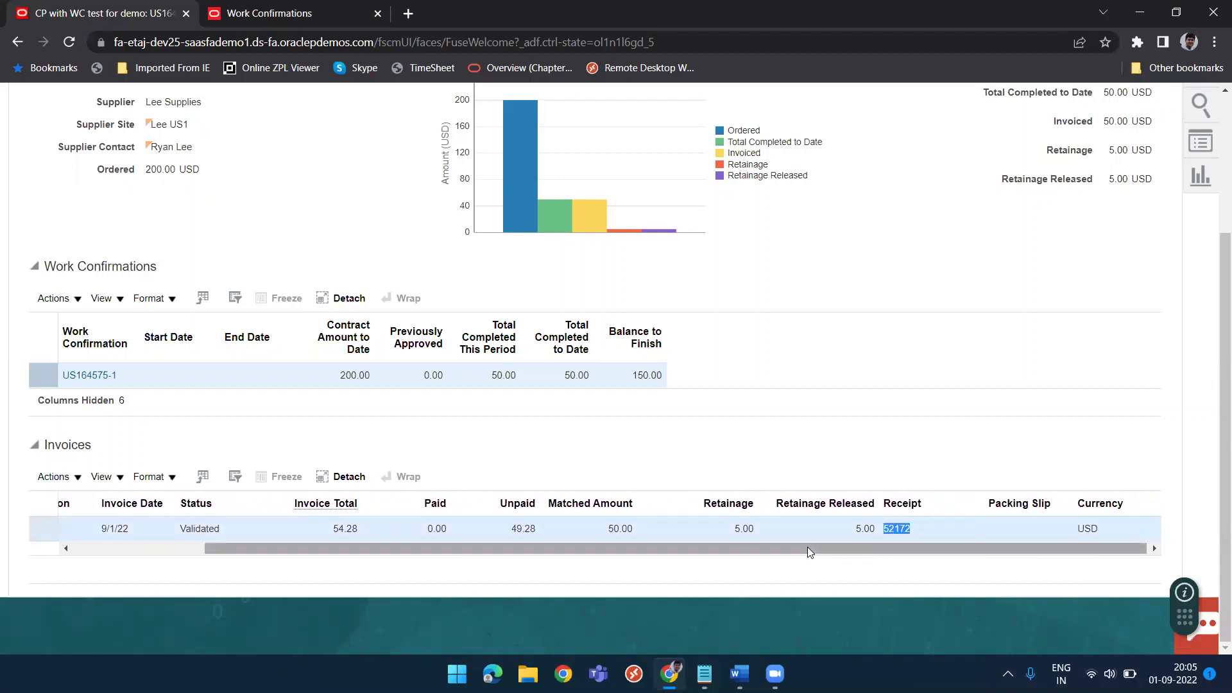
drag(805, 547, 338, 554)
scroll(734, 436, up, 3)
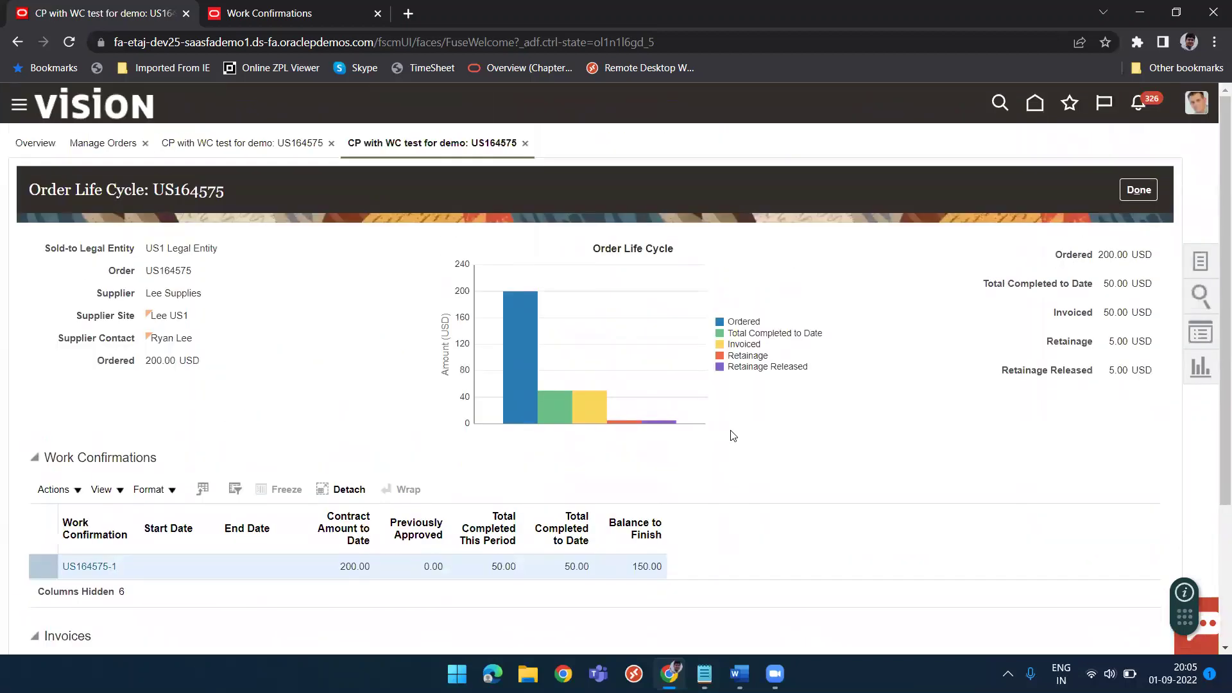